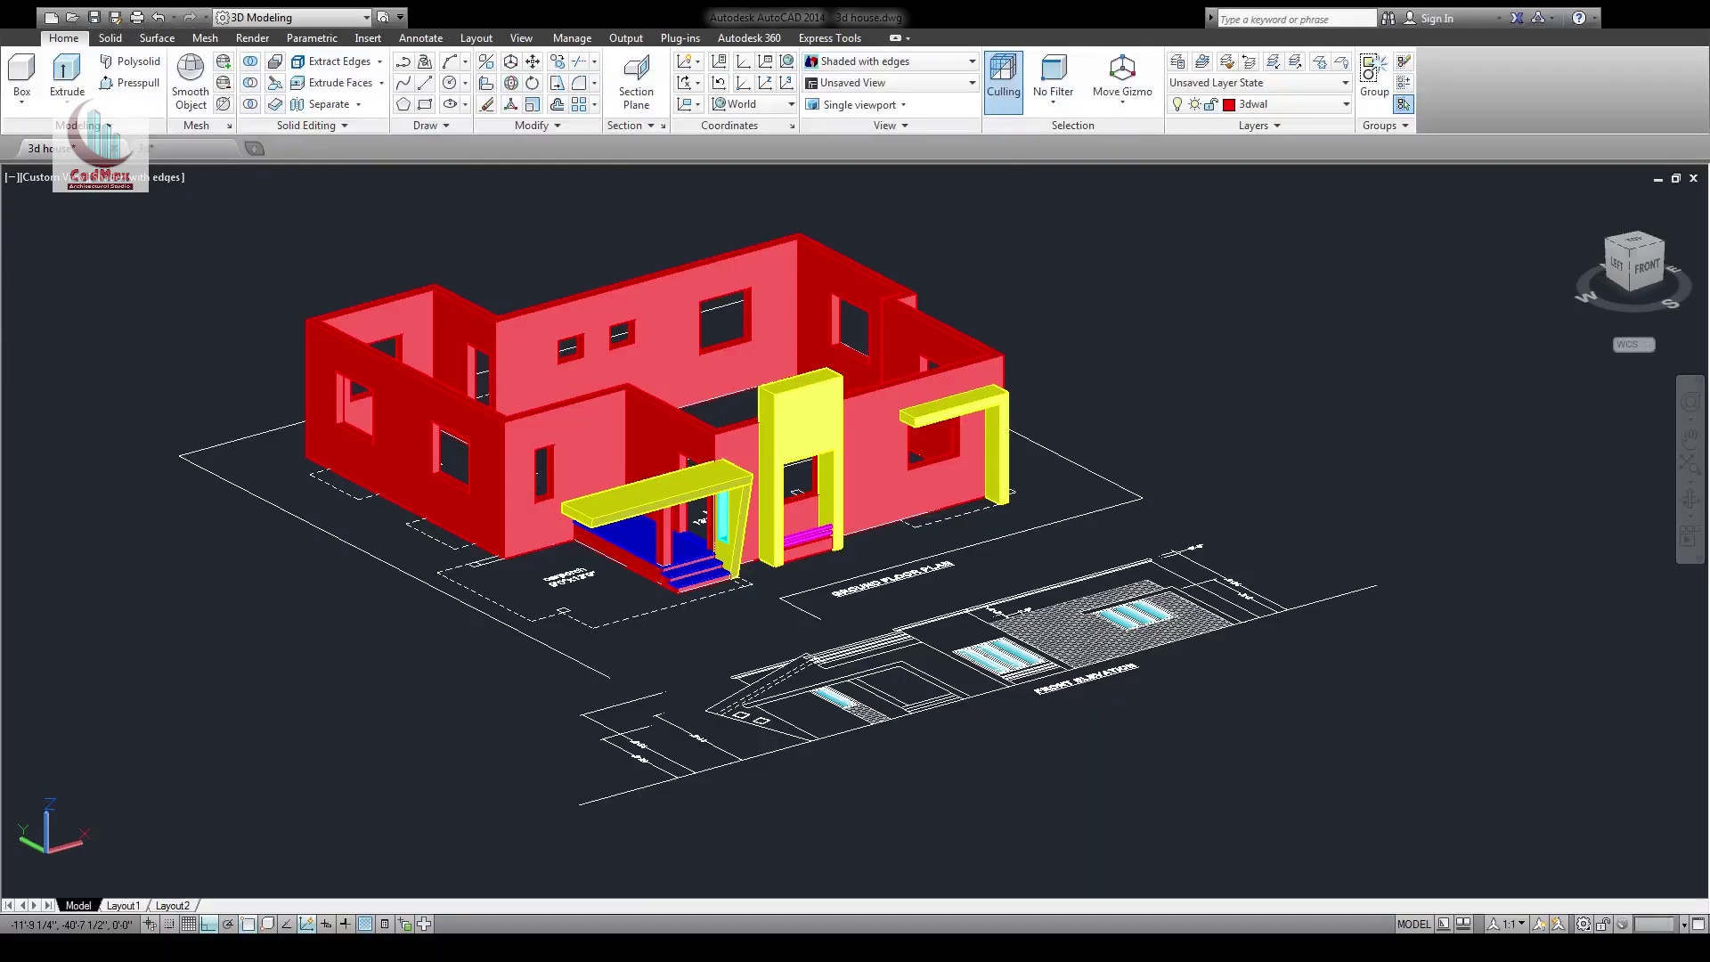
Press-pull the ring between the two nested squares nearest the slanted wall's upper corner on the front elevation
middle_click_drag(591, 635, 618, 661)
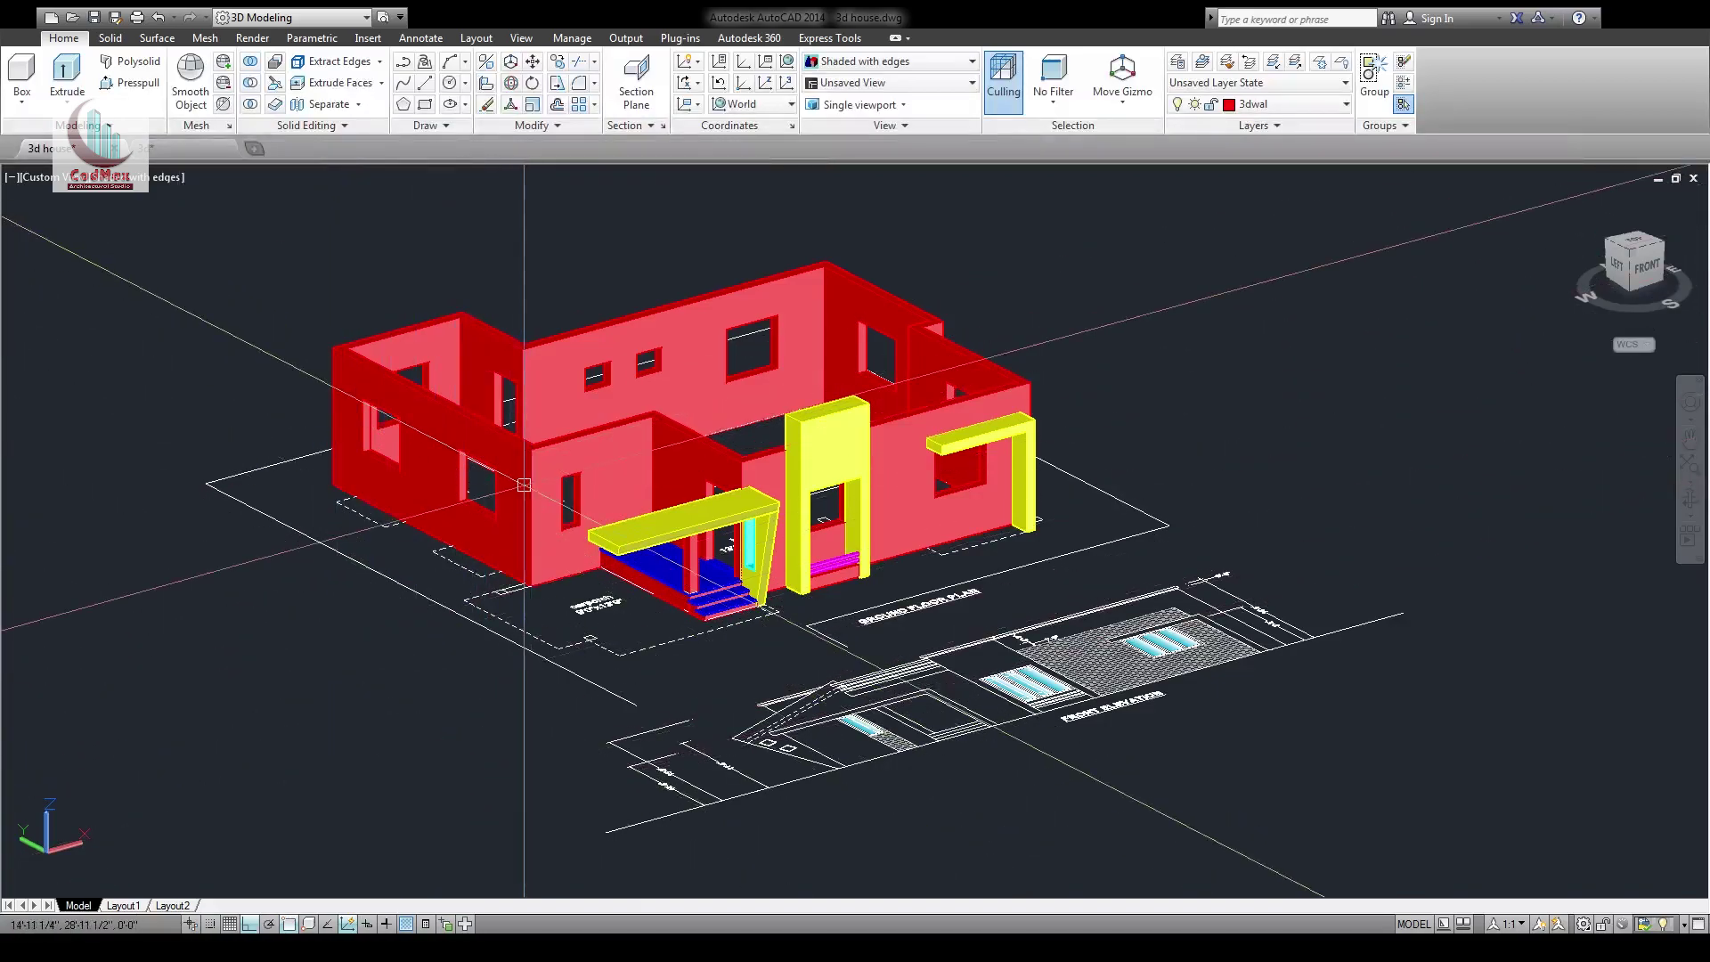
left_click(932, 775)
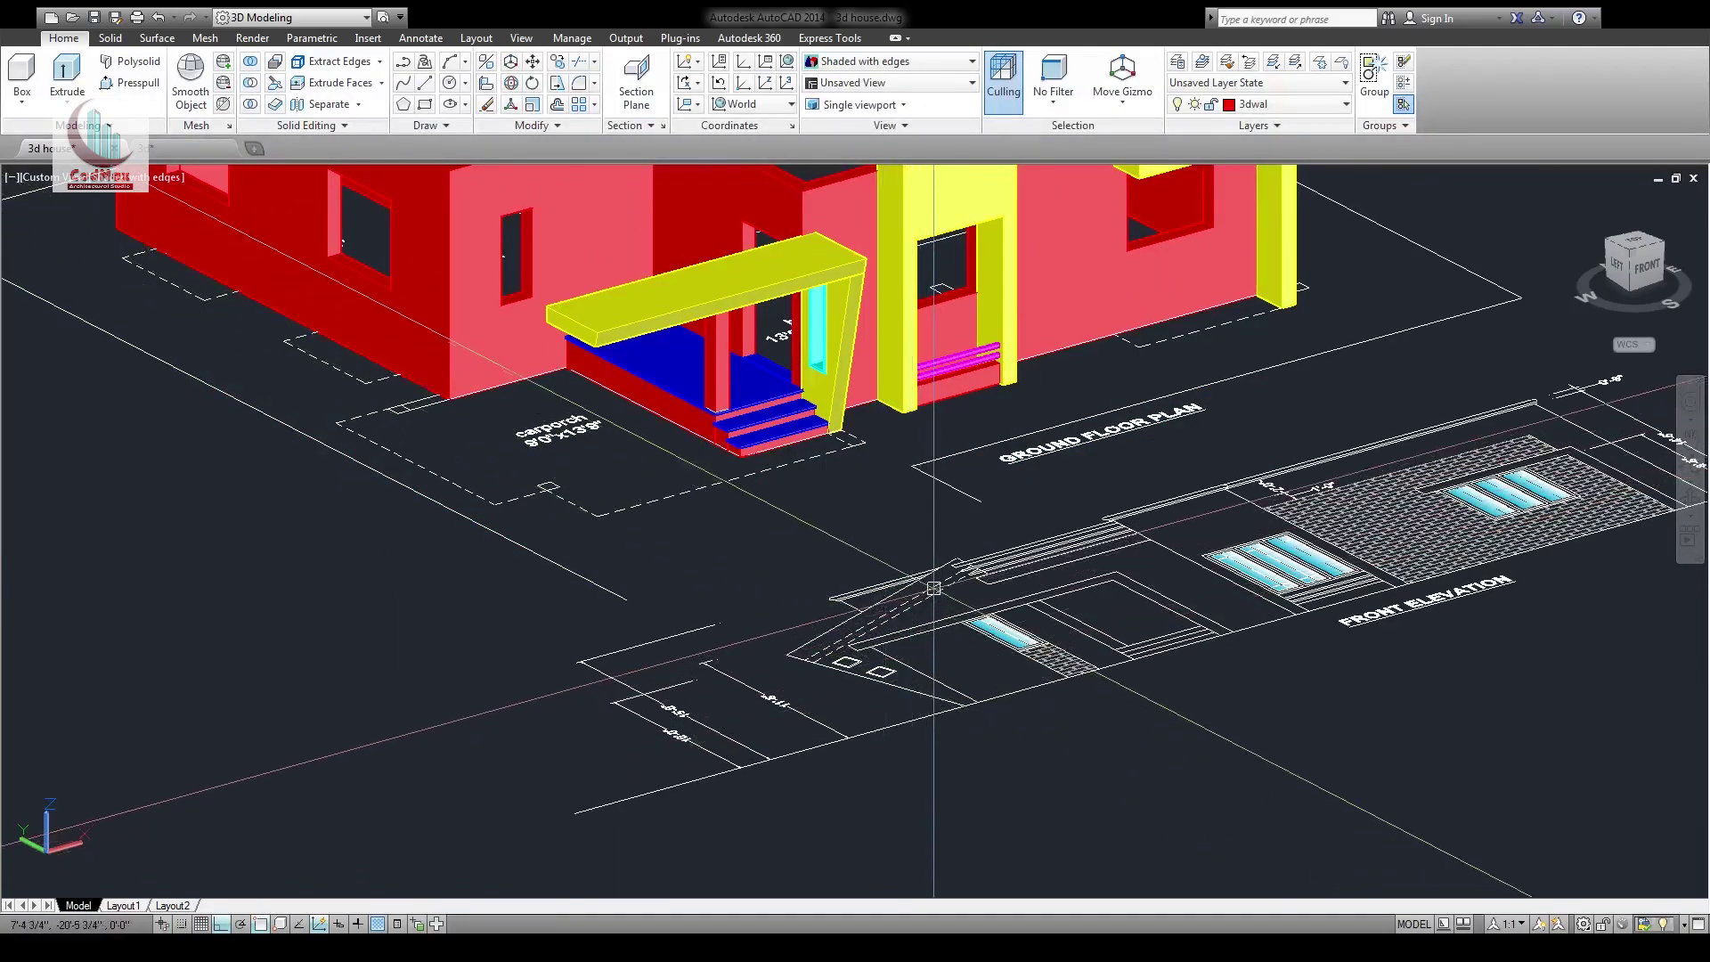
mouse_move(820, 713)
middle_mouse_down("shift")
mouse_move(834, 736)
mouse_move(816, 738)
middle_mouse_up("shift")
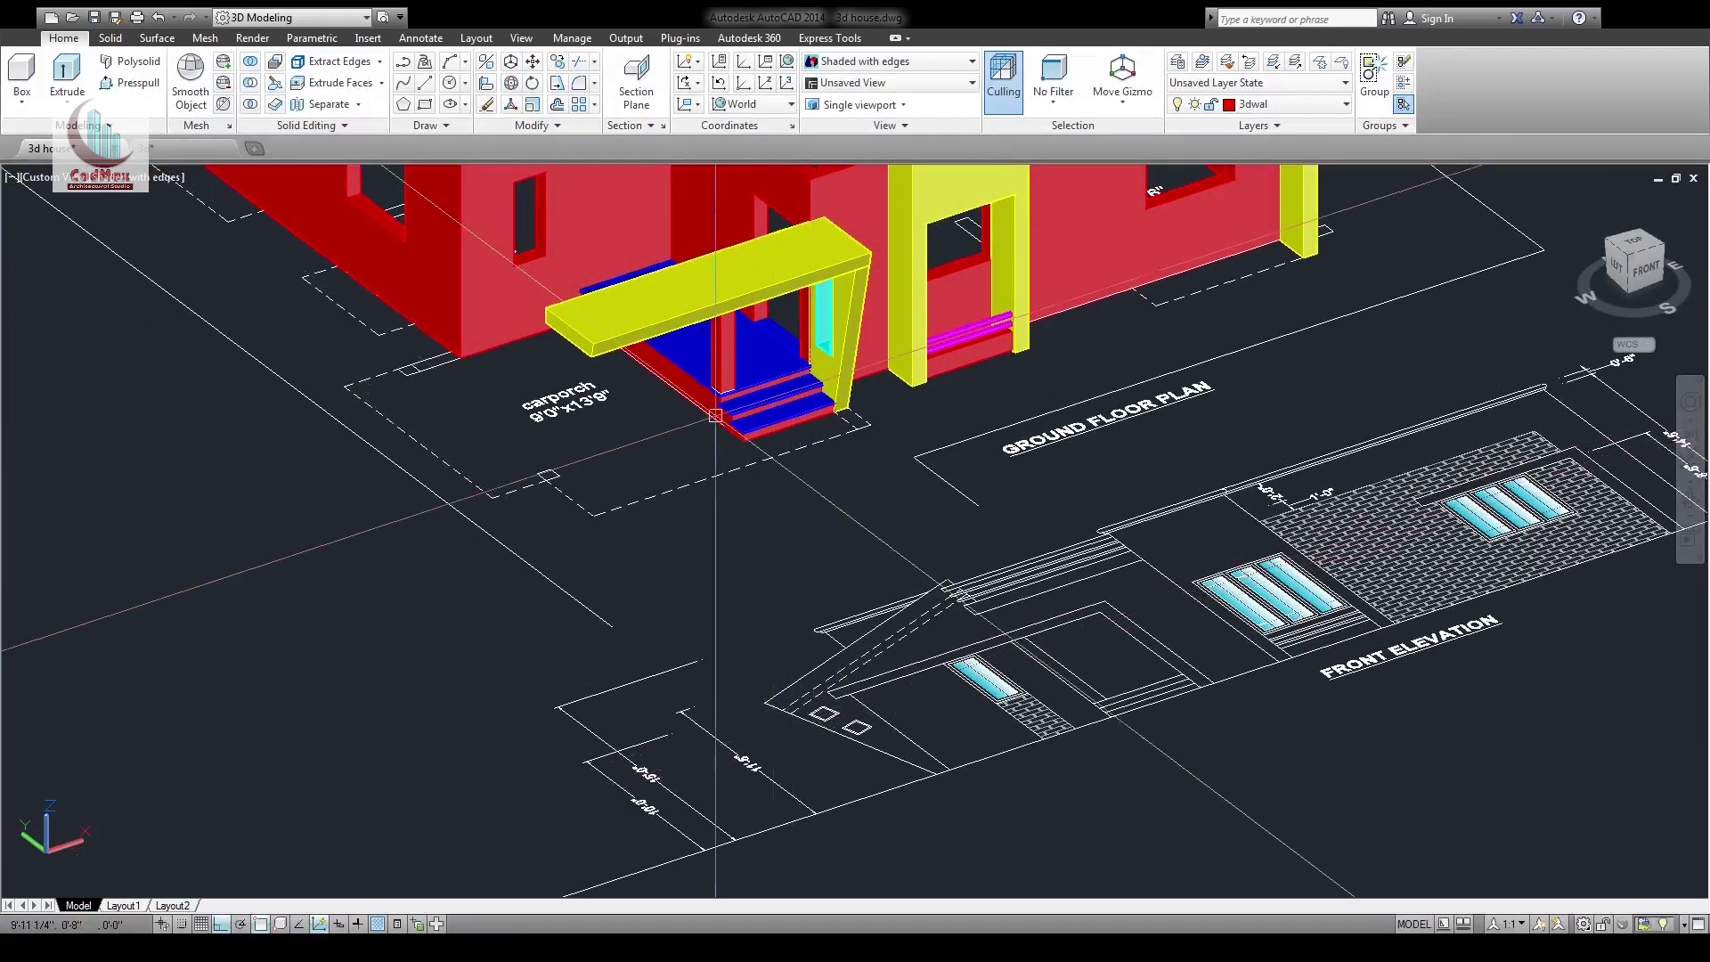
left_click(942, 795)
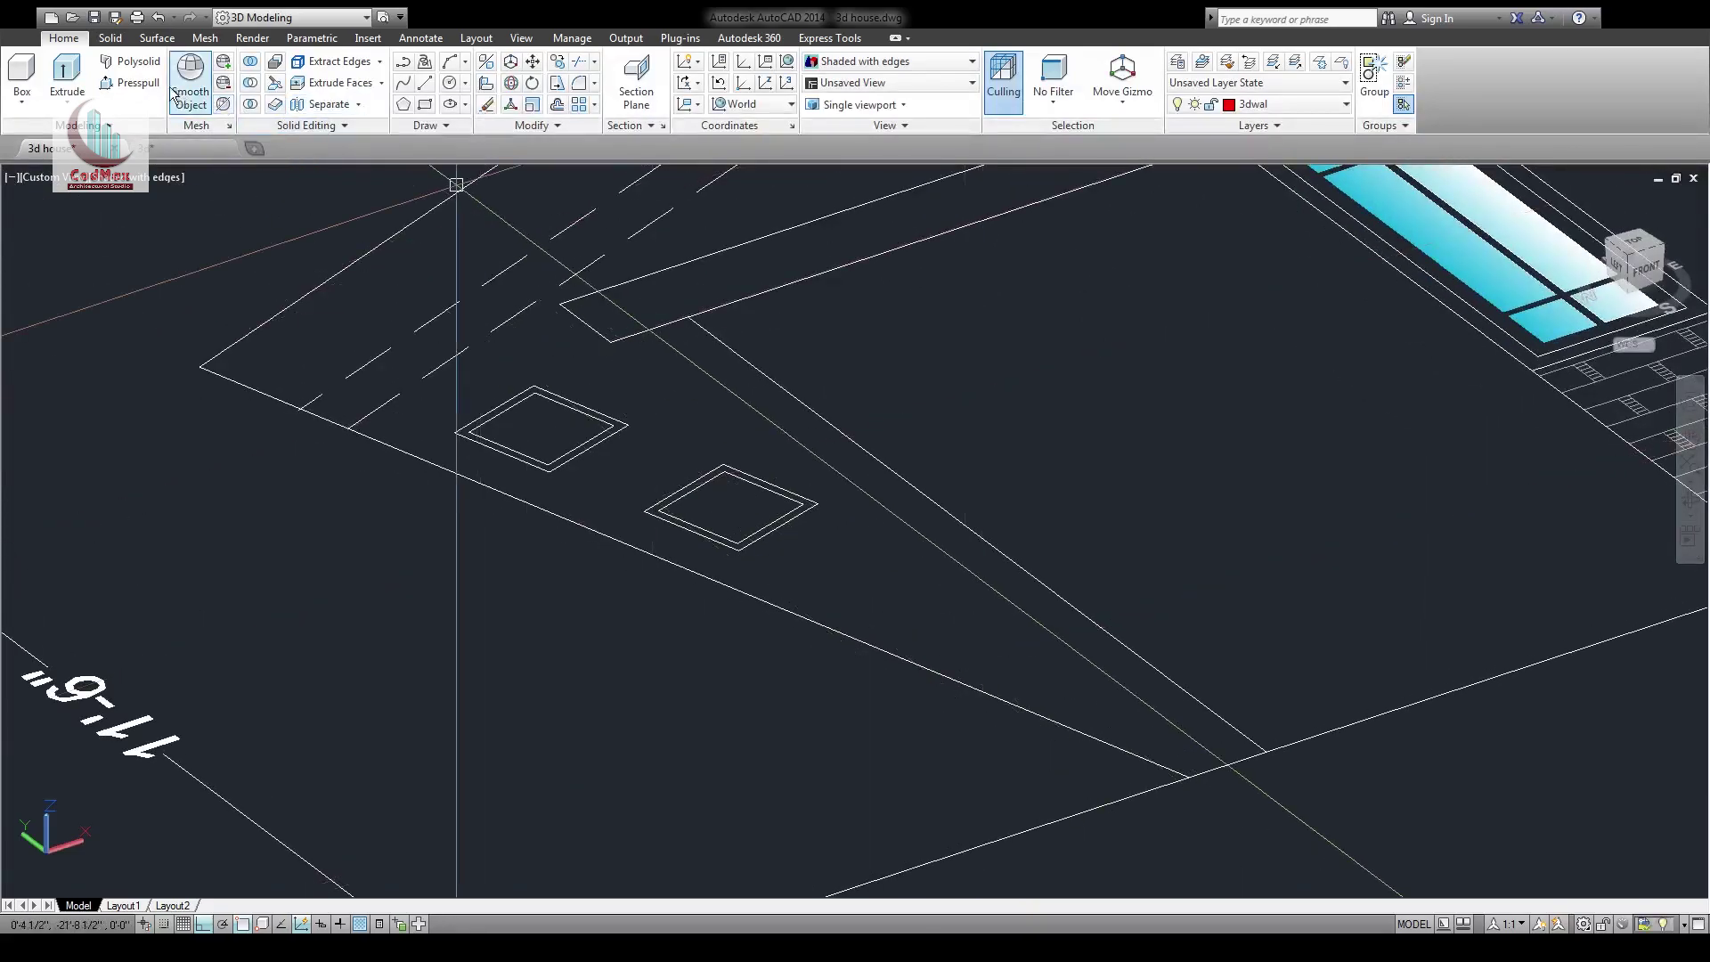
scroll(595, 394, "up", 3)
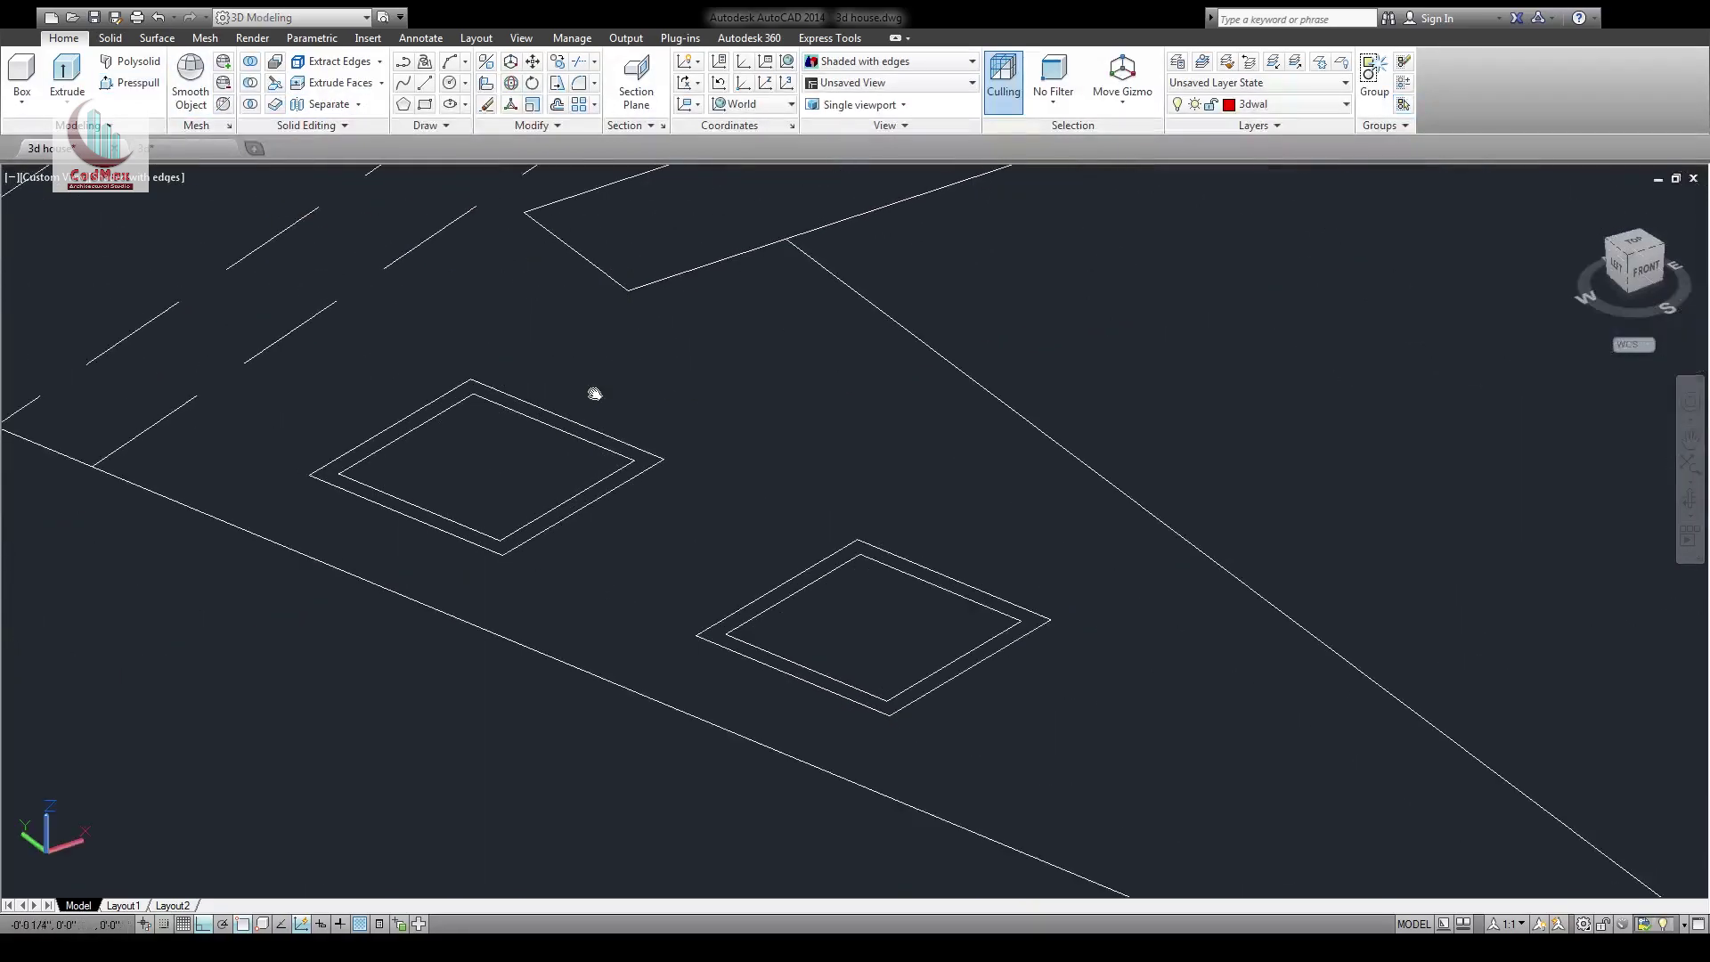
scroll(641, 445, "up", 2)
left_click(641, 448)
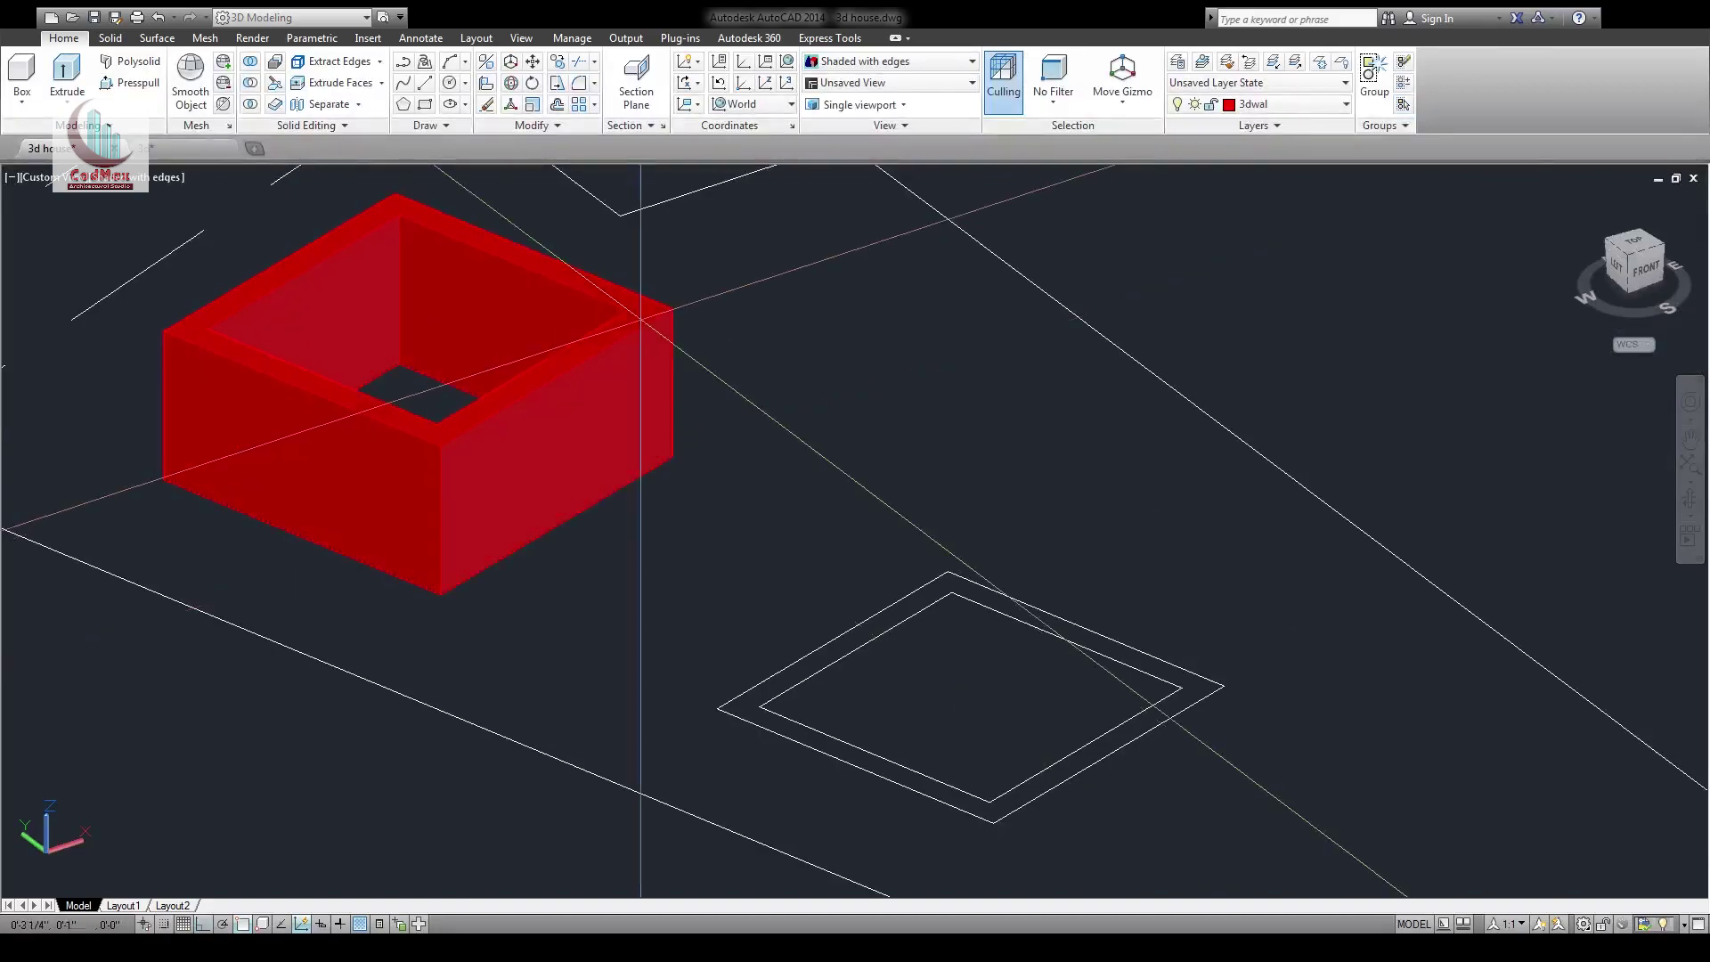
key("Return")
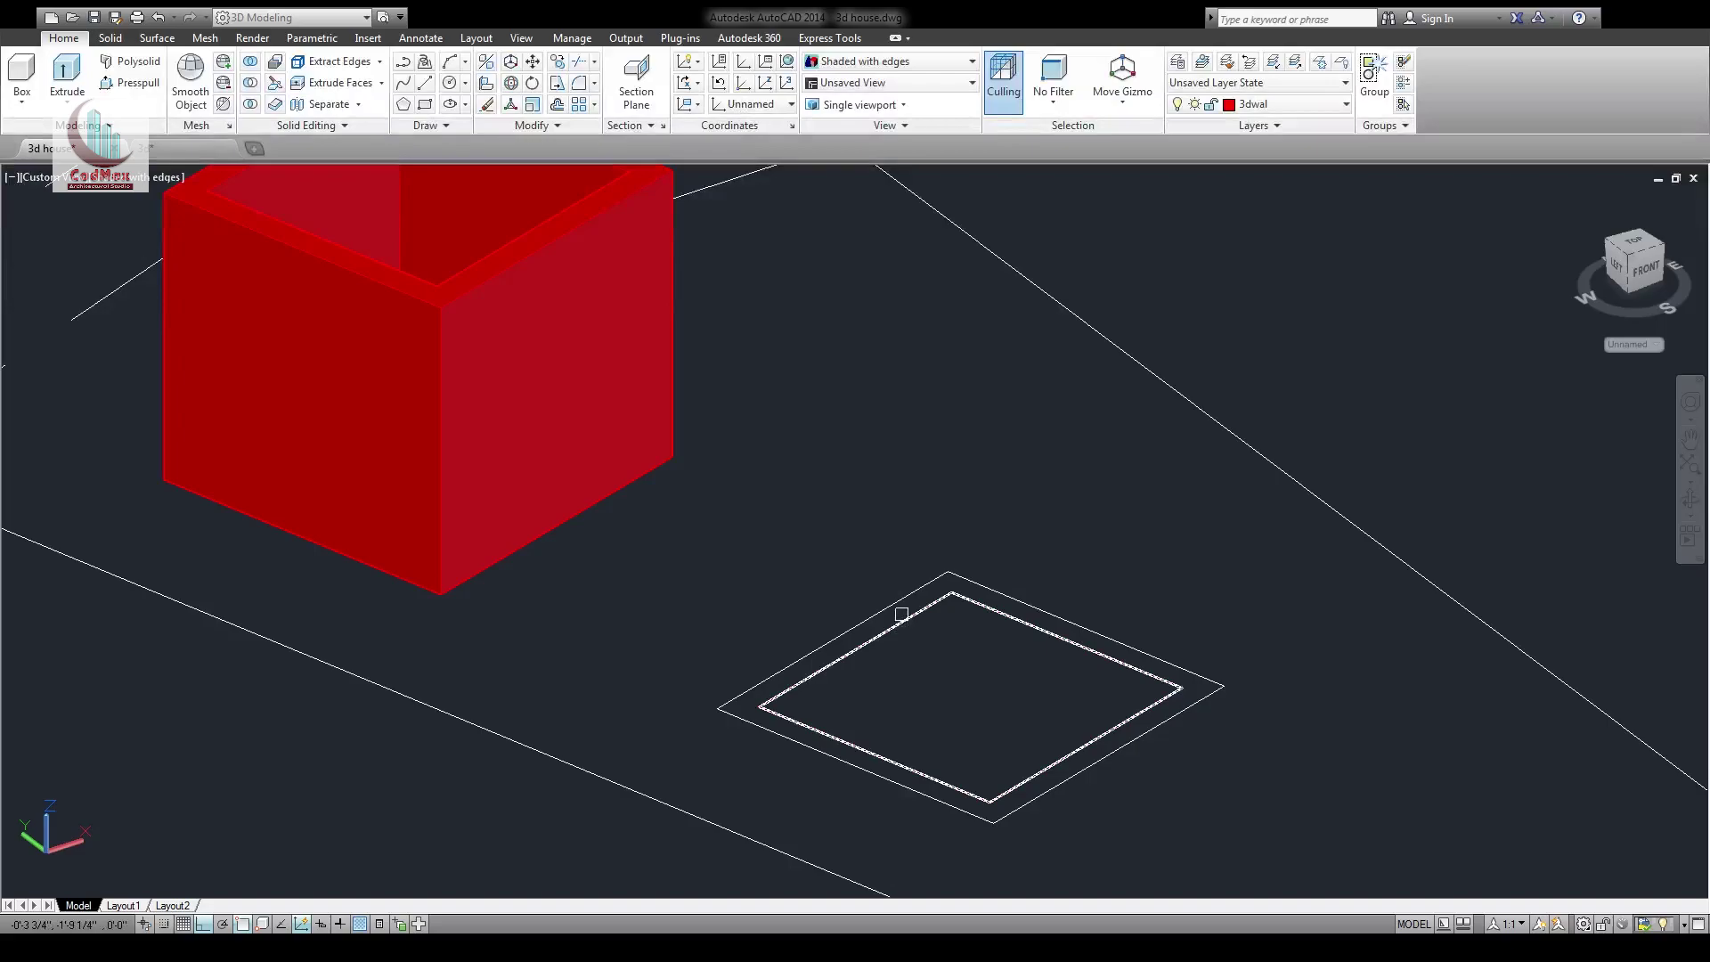
Press-pull the second small square frame on the slanted wall to the same height as the first
left_click(926, 598)
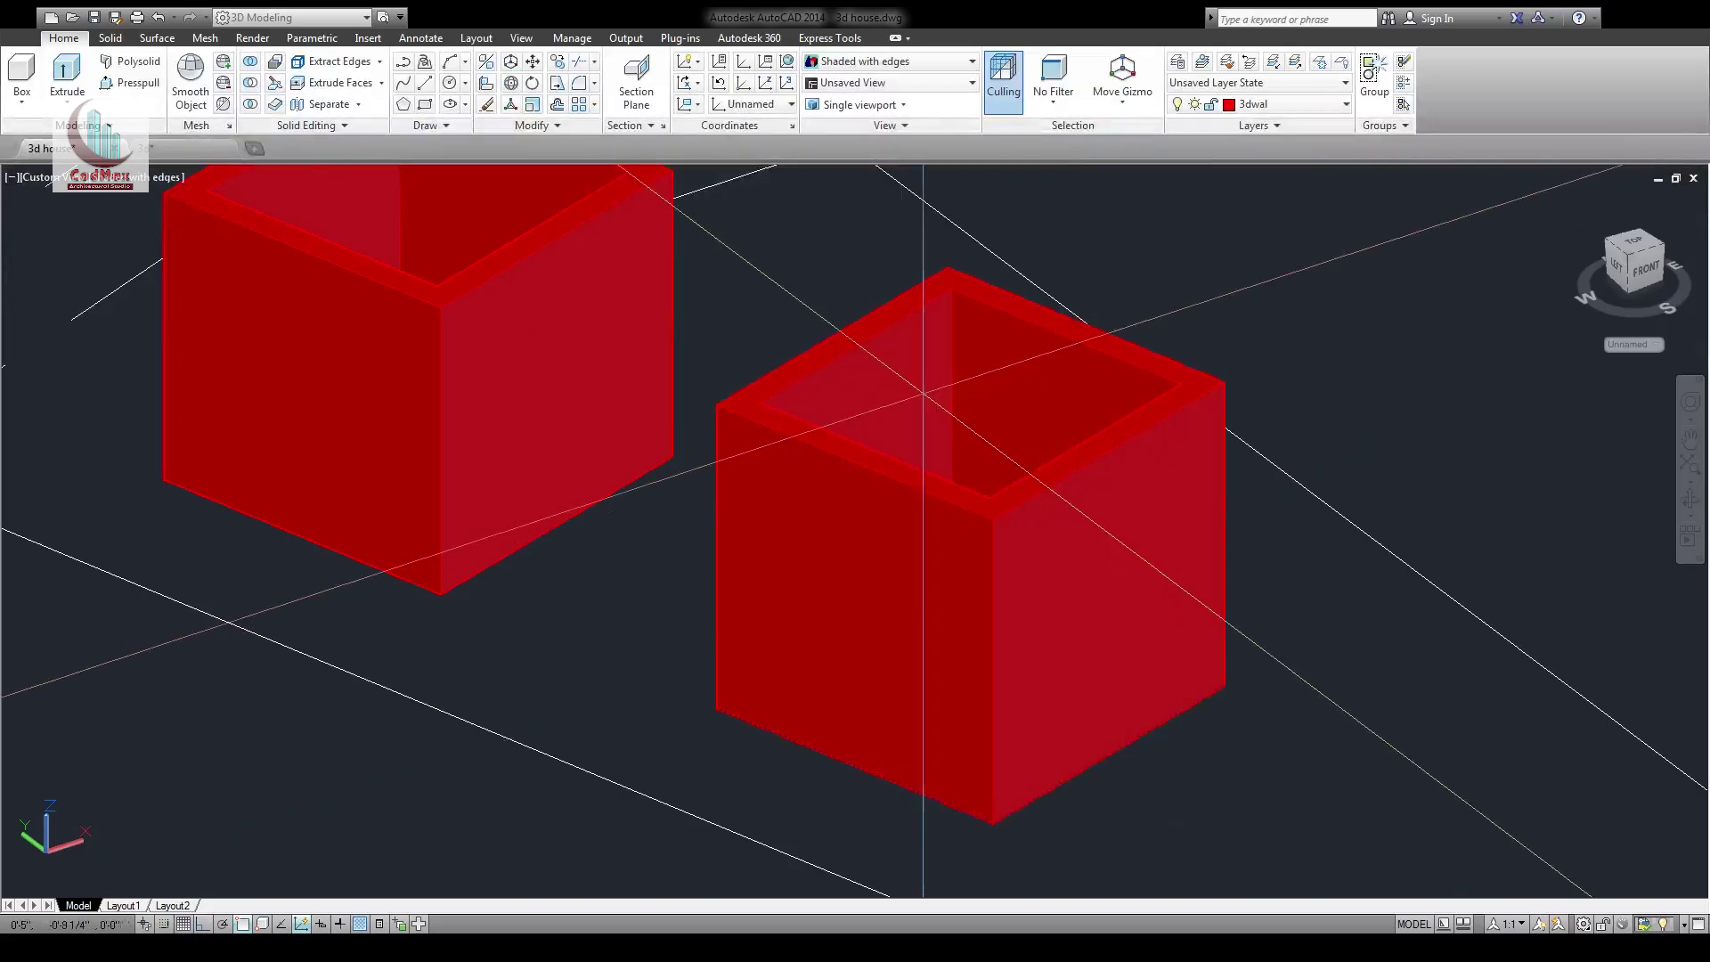
left_click(923, 396)
scroll(897, 580, "down", 4)
scroll(917, 572, "down", 4)
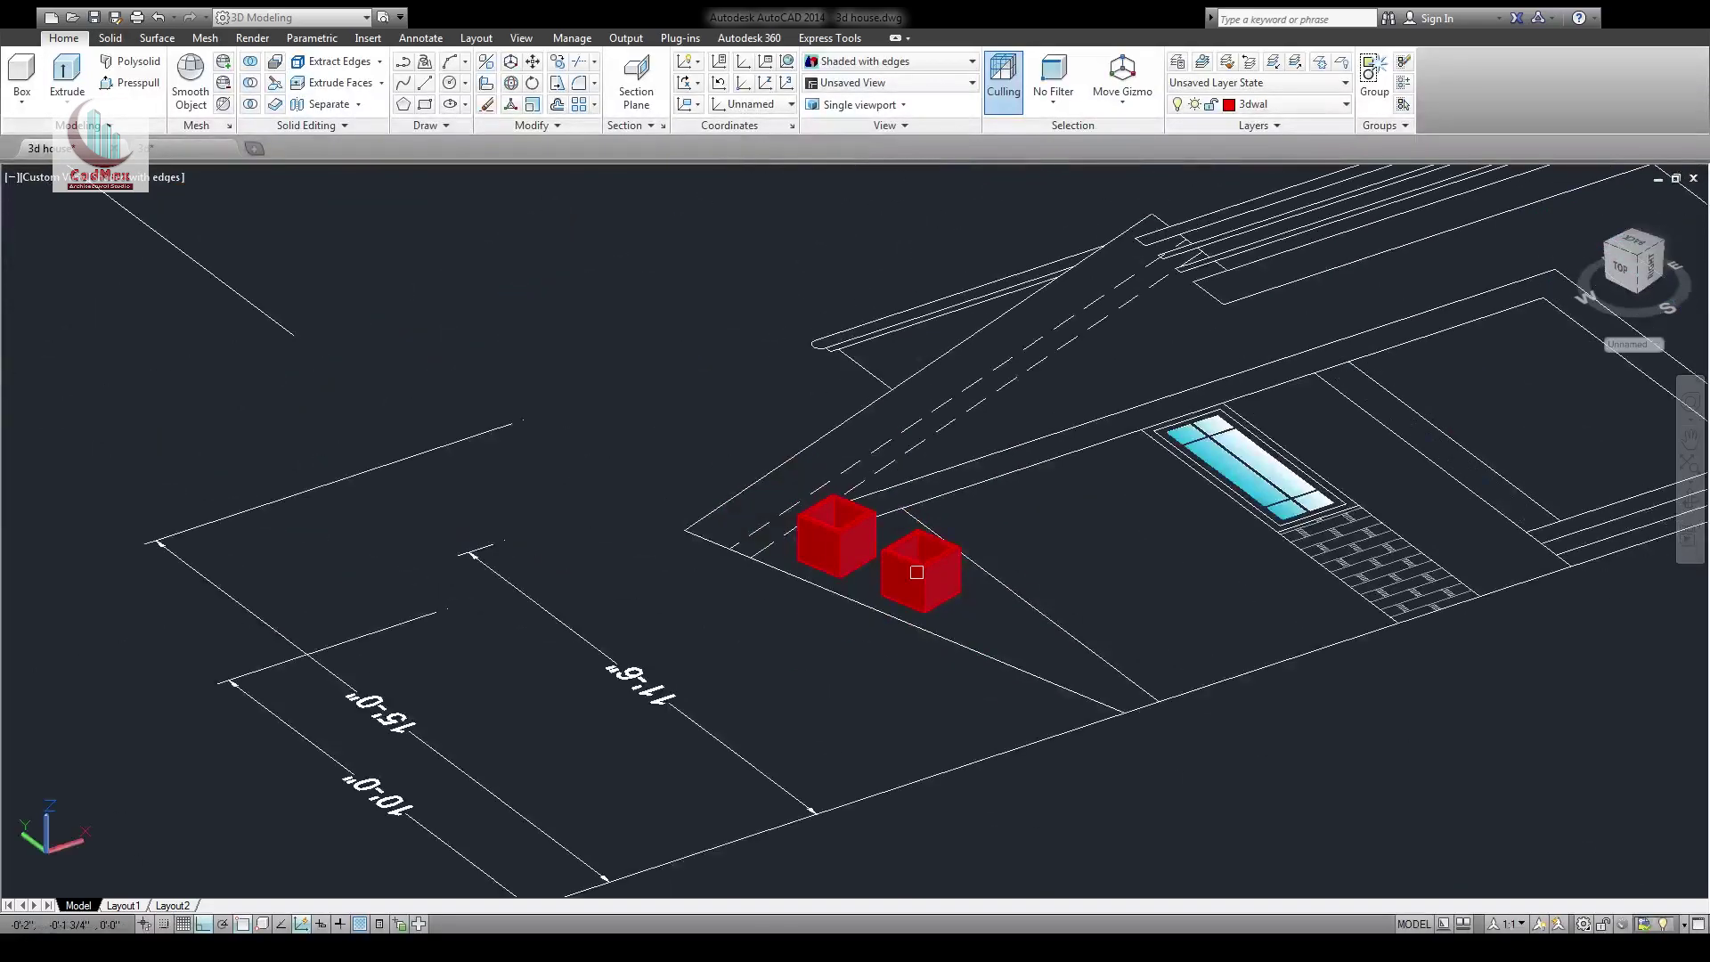
Press-pull the porch wall profile around the two square frames, keeping it slightly lower than the frames
middle_click_drag(916, 572, 754, 610)
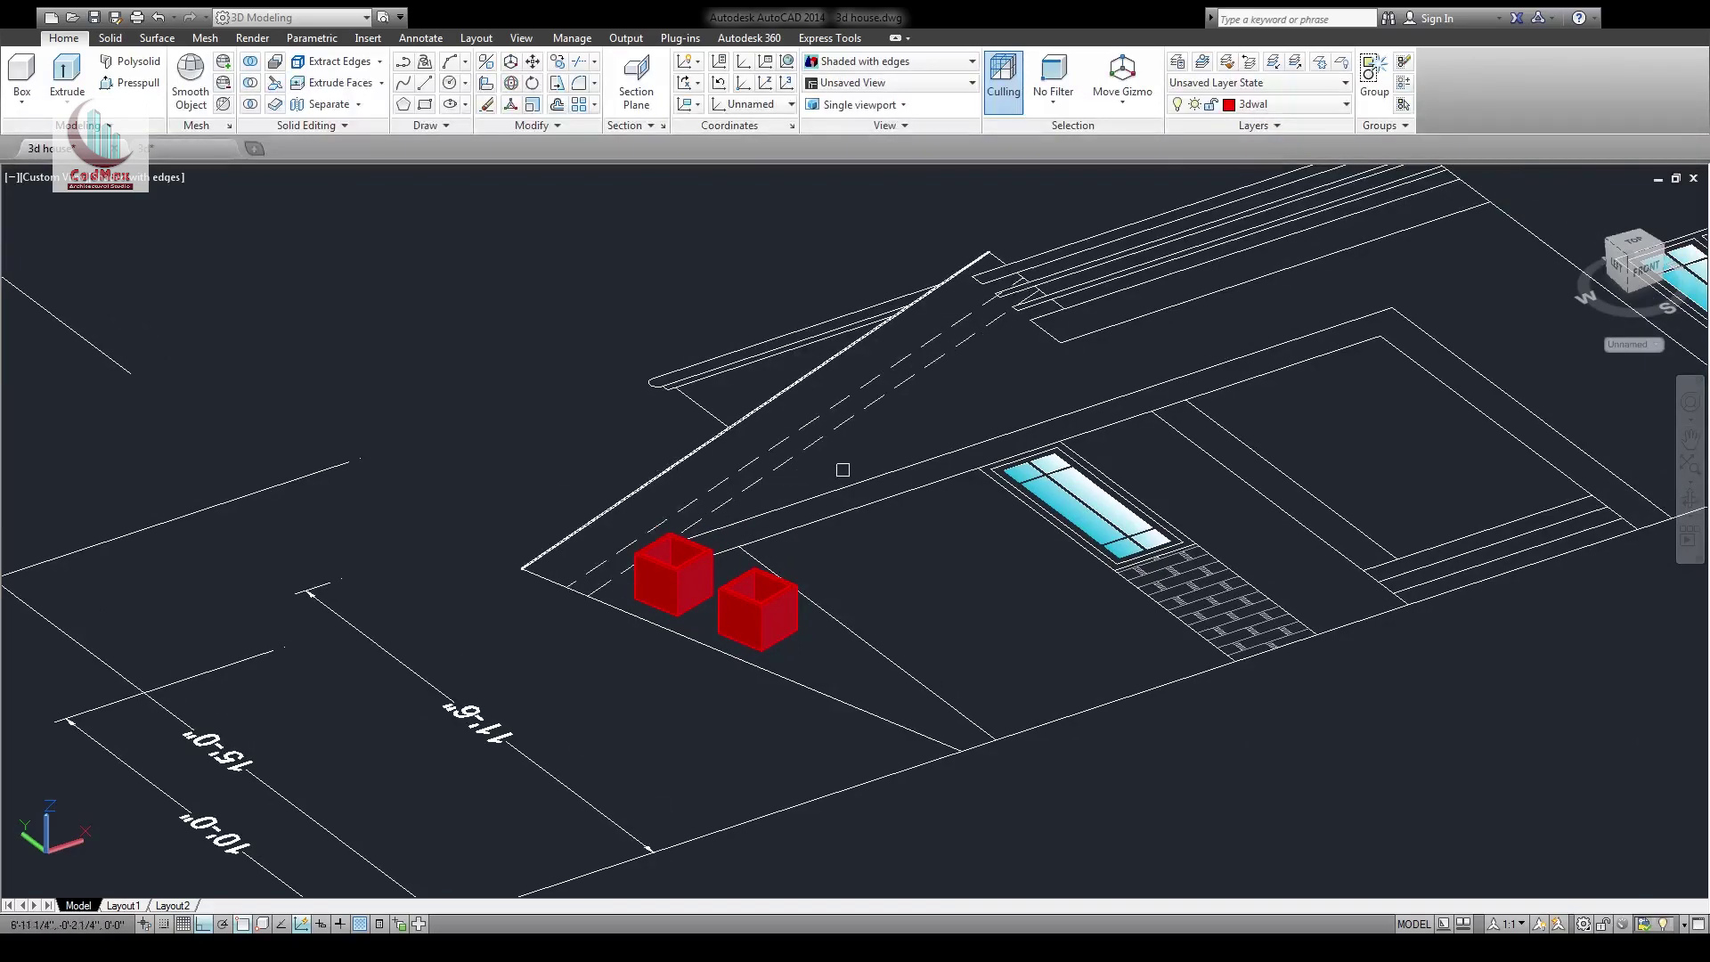
middle_click_drag(845, 468, 657, 499)
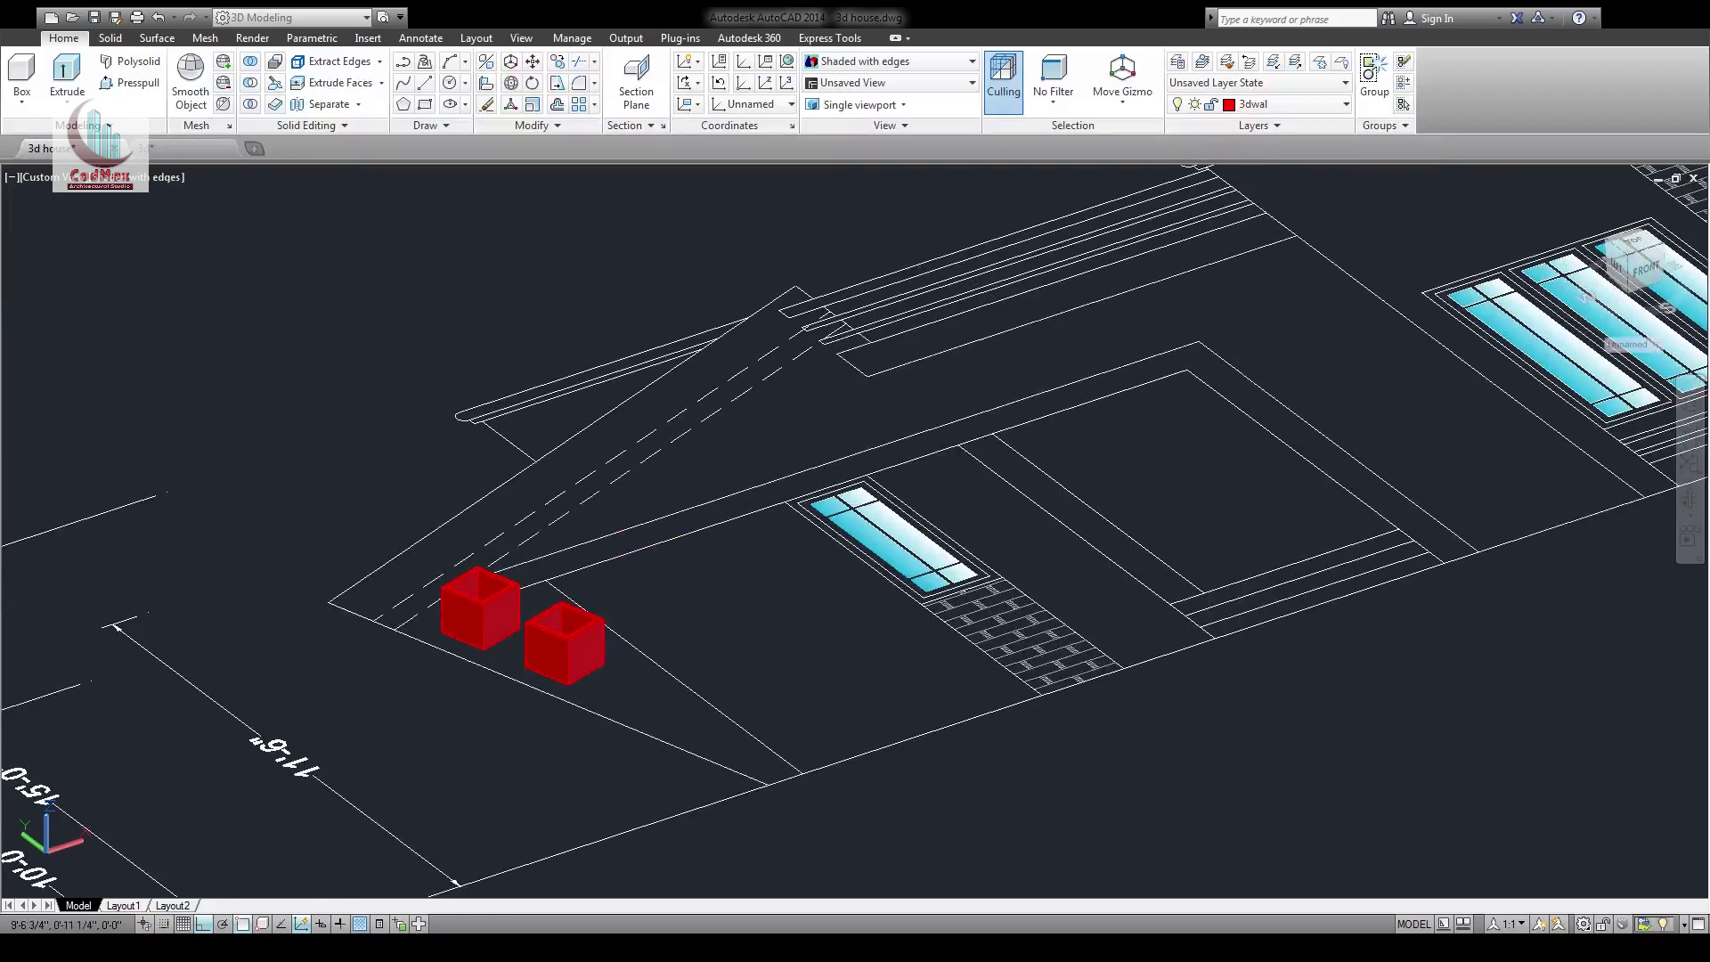
left_click(691, 468)
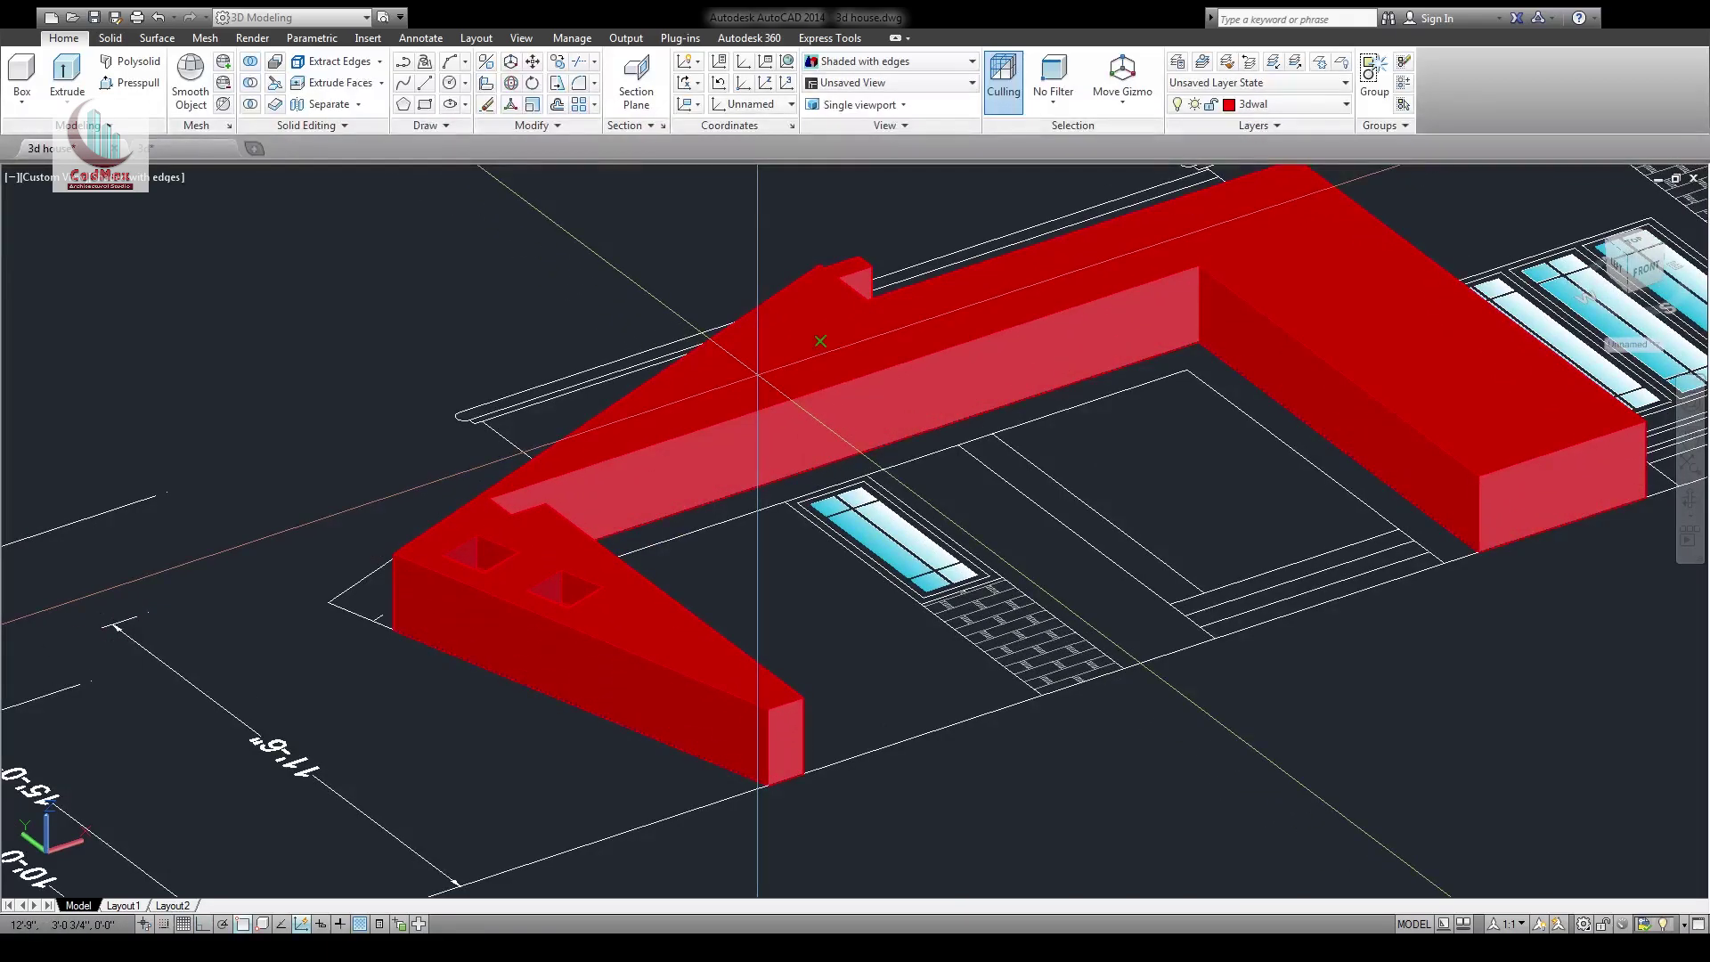
left_click(758, 376)
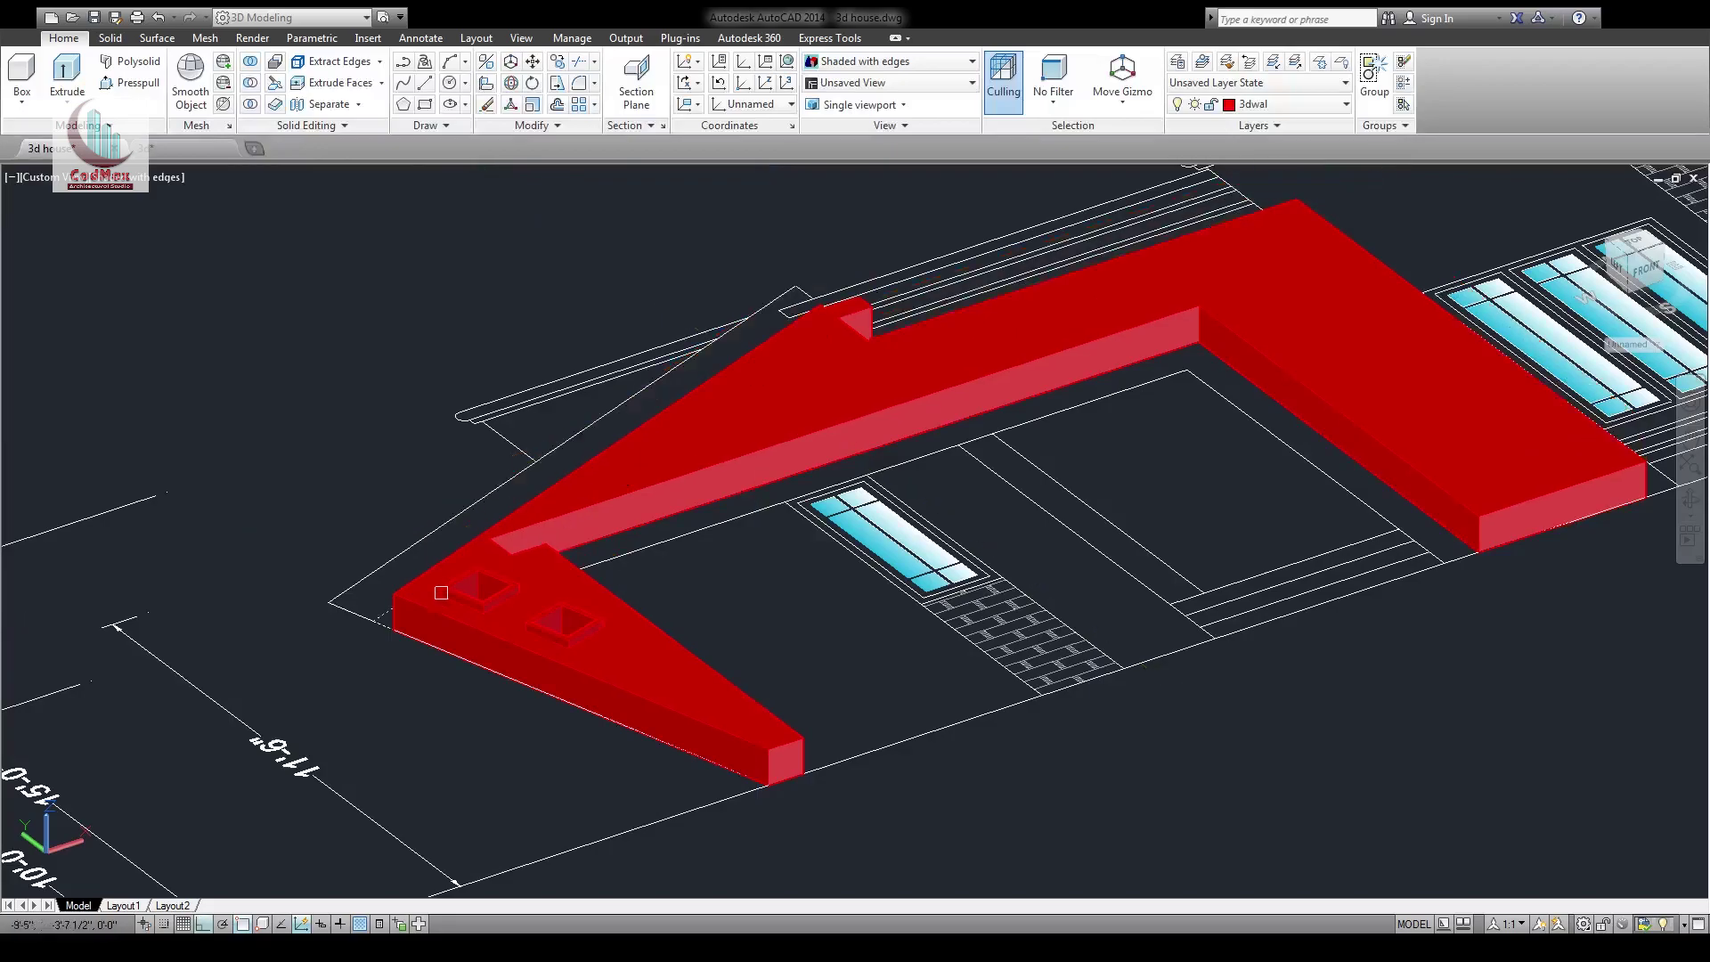
scroll(356, 637, "up", 5)
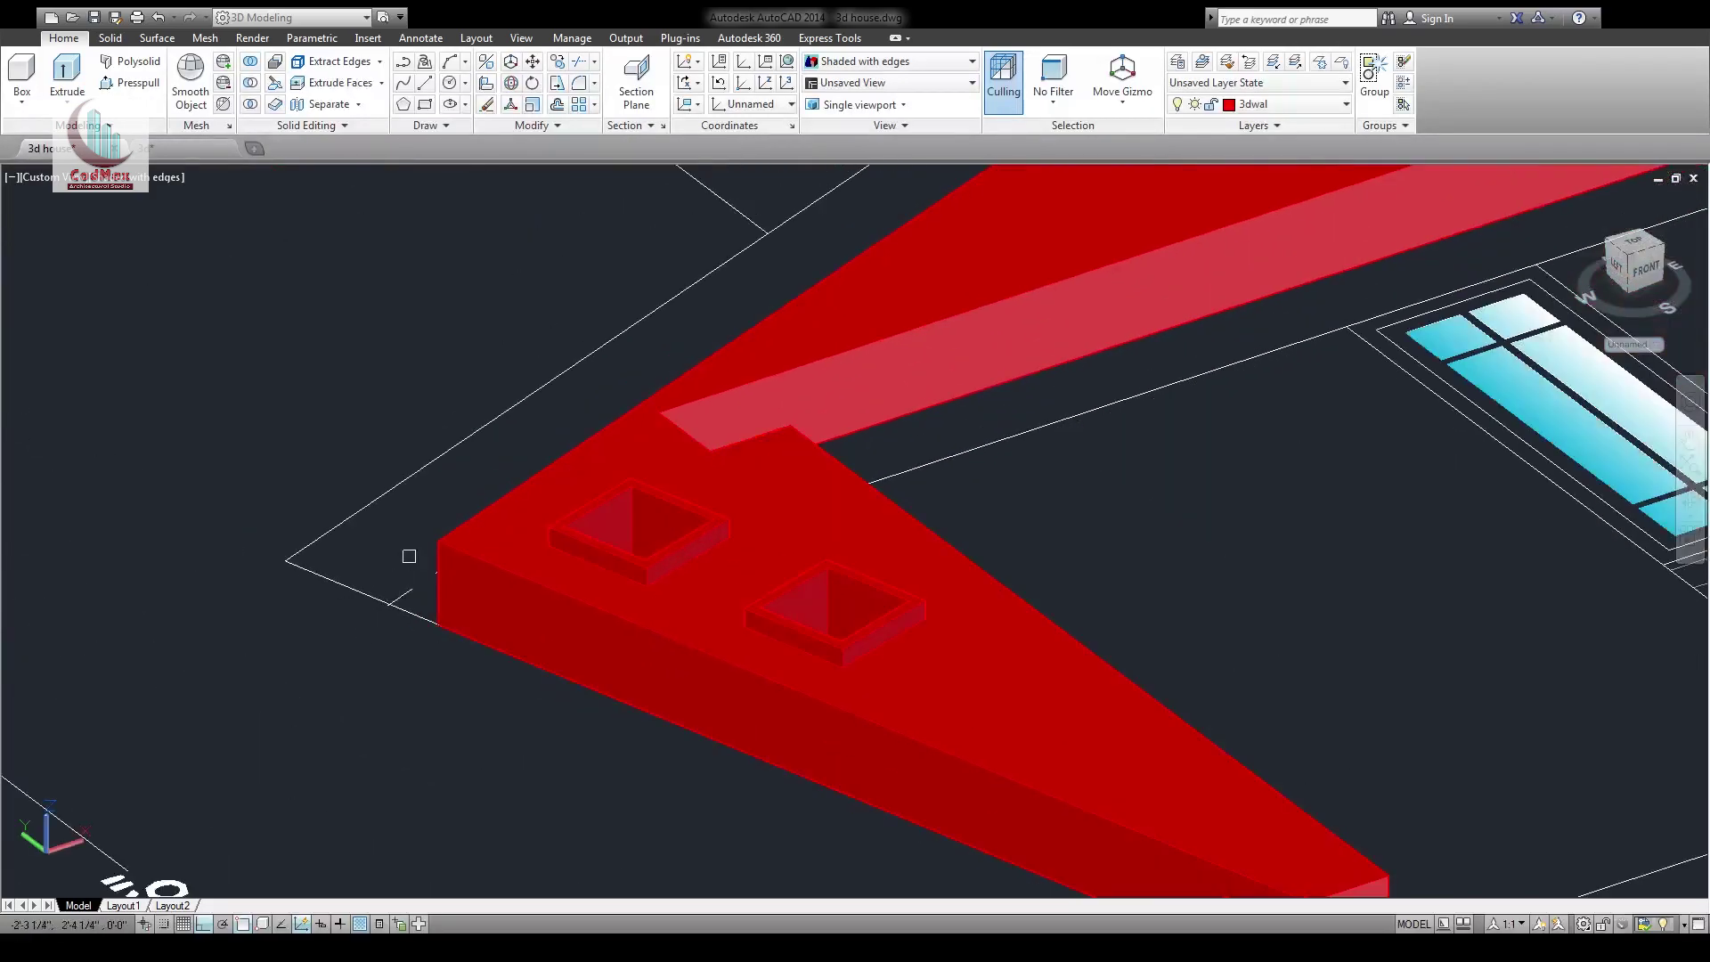
middle_click_drag(442, 616, 569, 596, "shift")
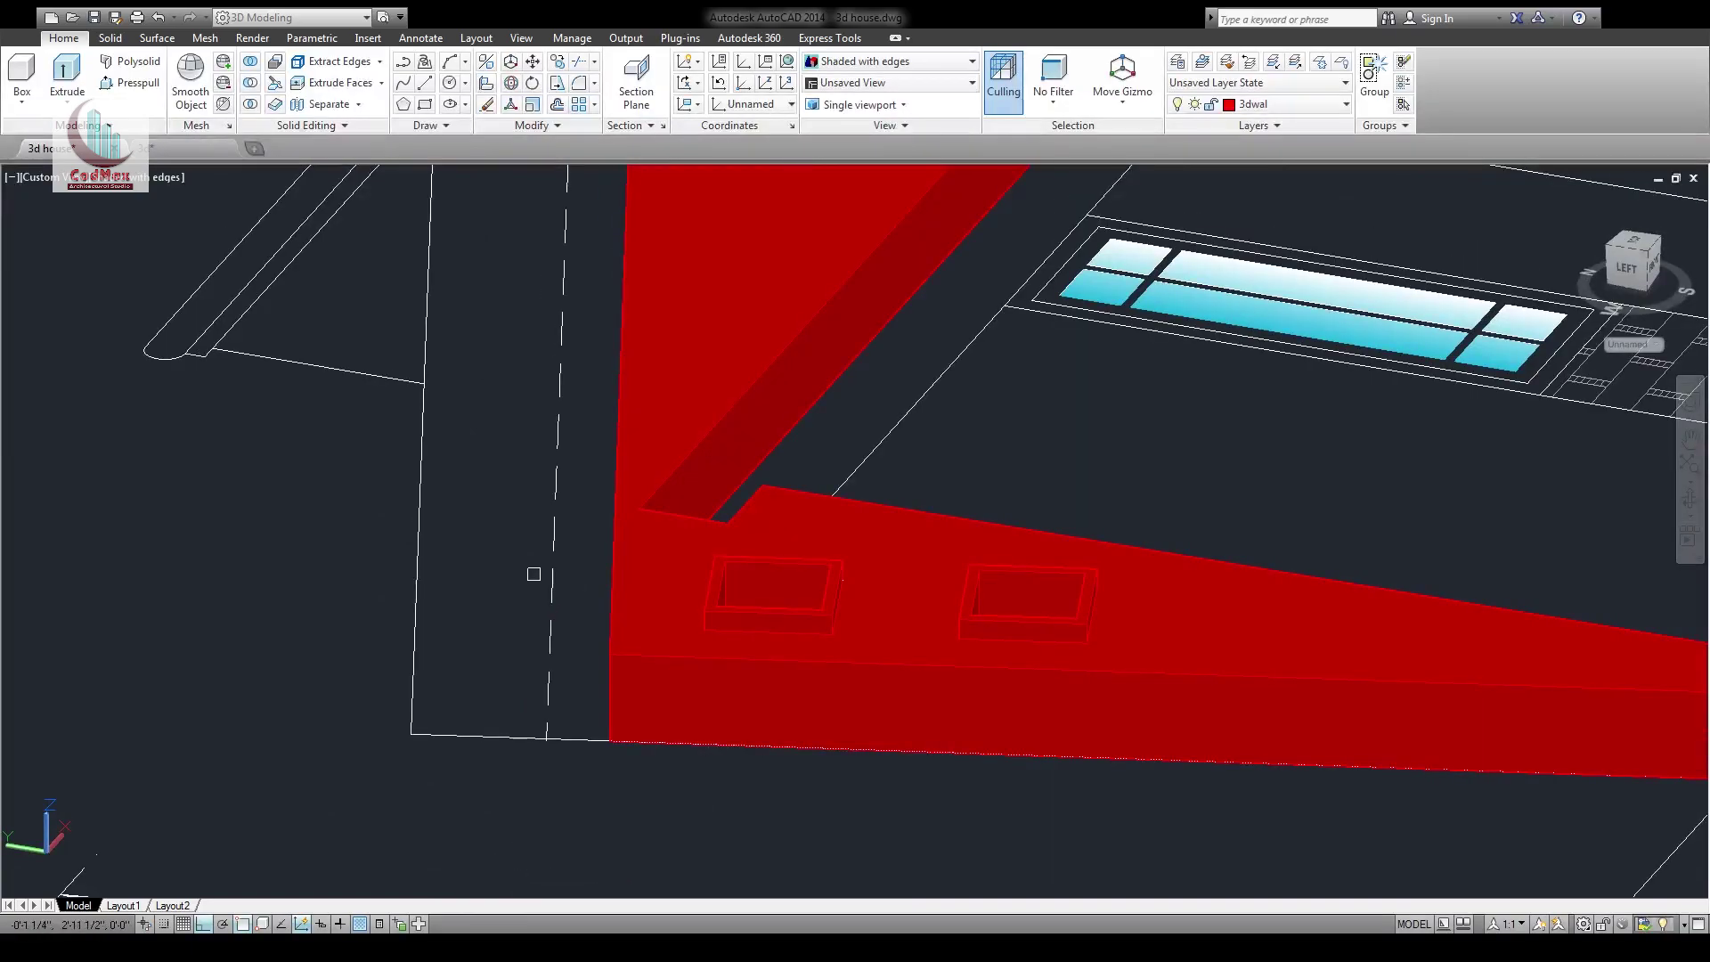
scroll(499, 575, "down", 5)
middle_click_drag(530, 586, 632, 538, "shift")
scroll(632, 538, "up", 3)
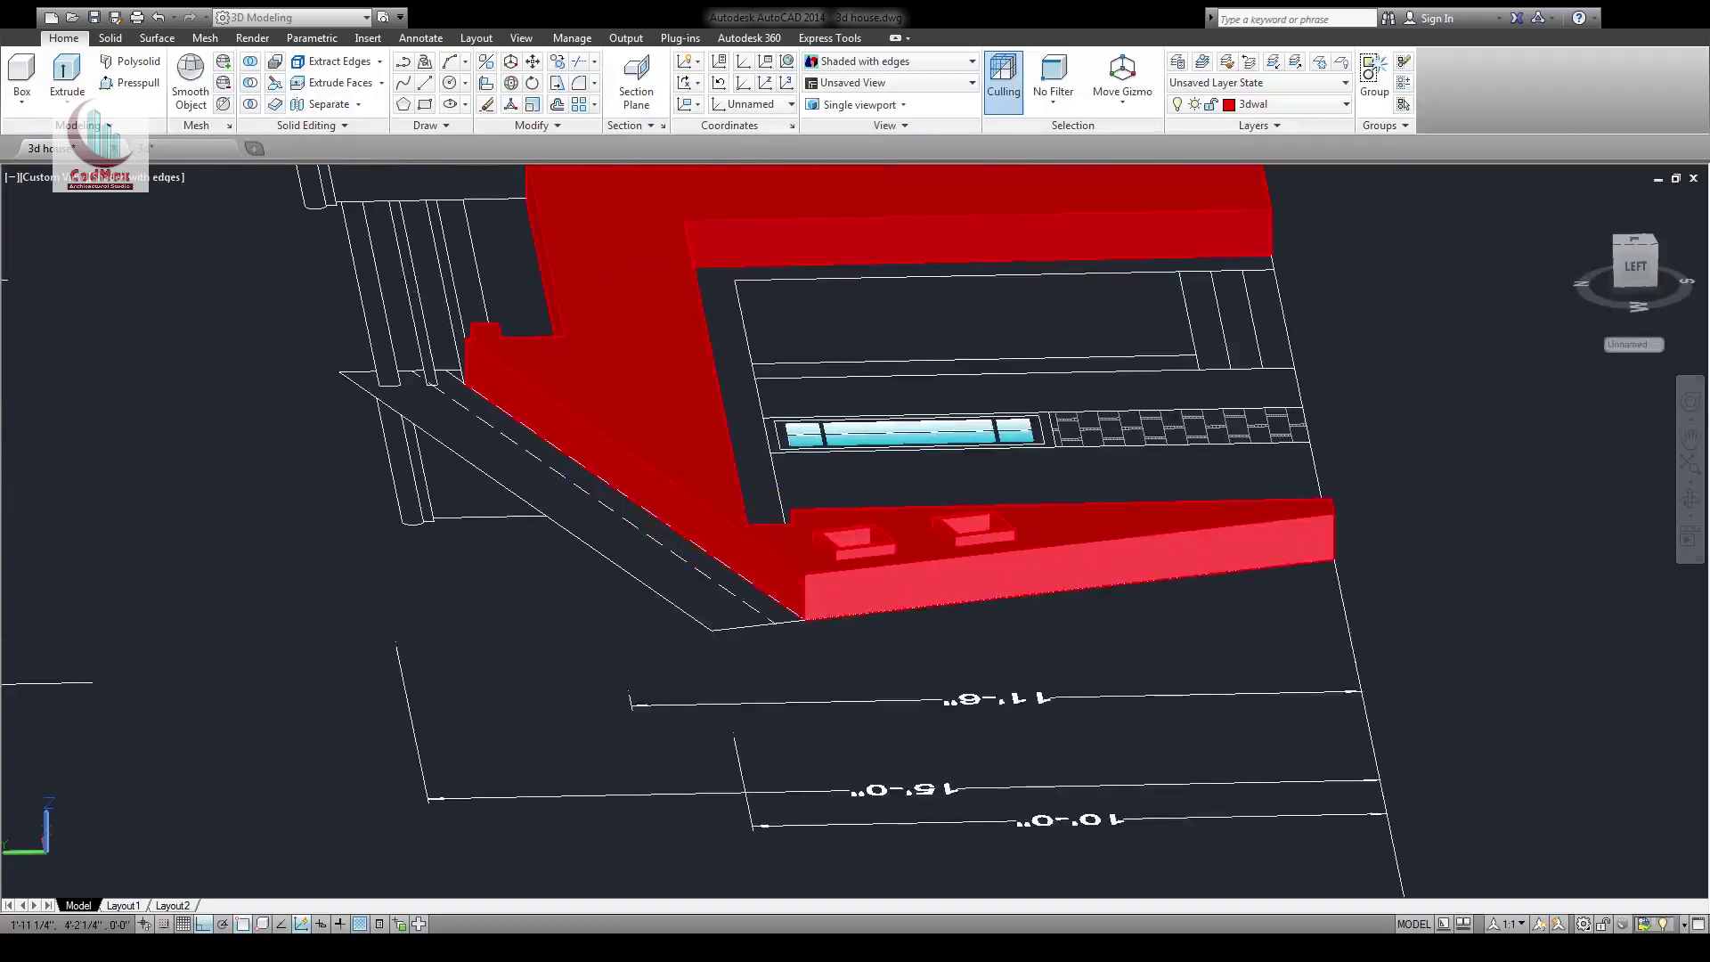
left_click(474, 429)
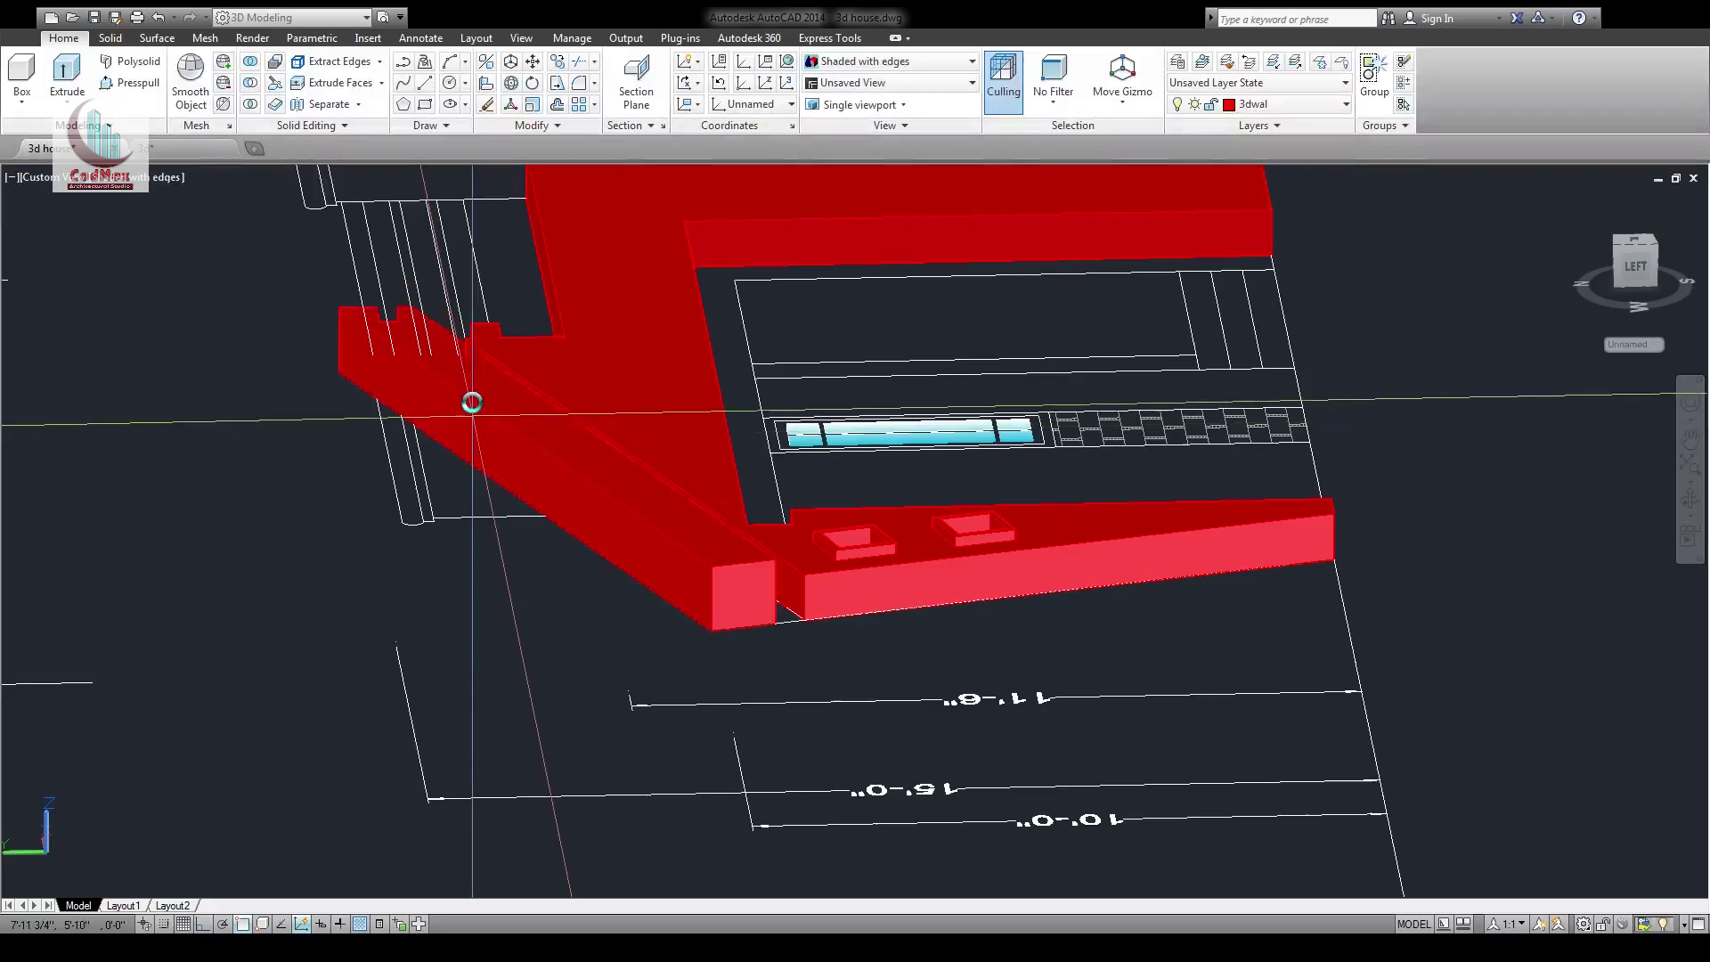
key("Escape")
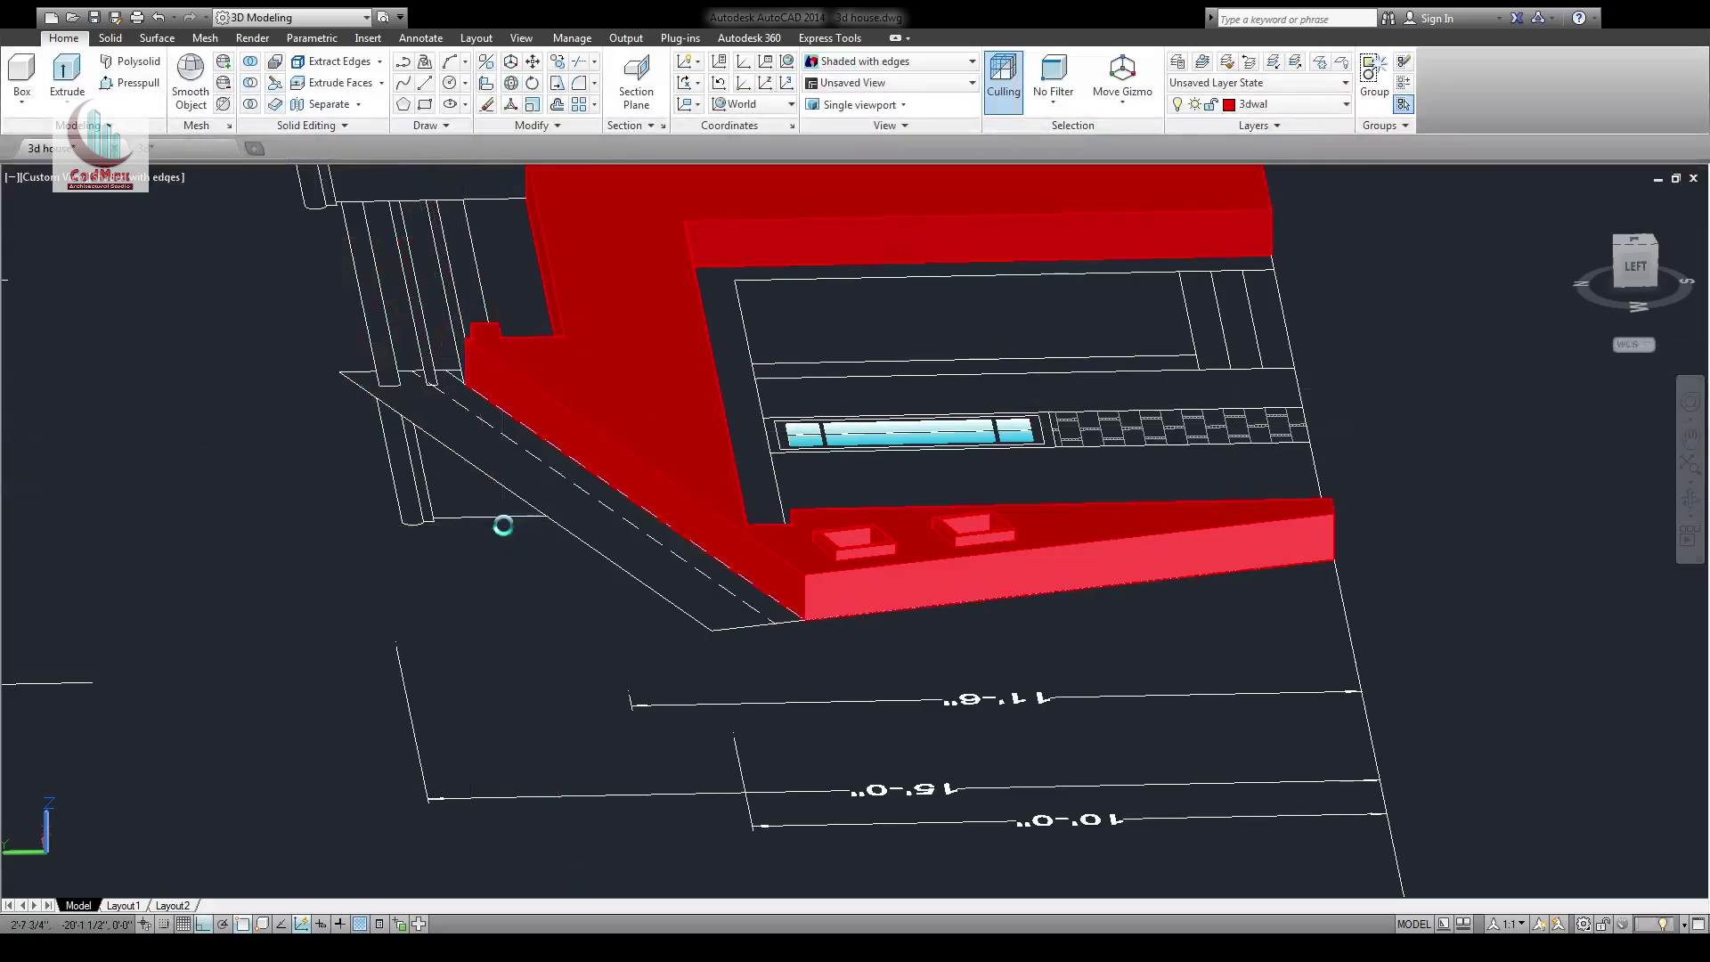
Trace the sloping strip with the dashed lines along the raised porch wall and try to extrude the outline
middle_click_drag(503, 526, 164, 733, "shift")
scroll(164, 733, "up", 1)
middle_click_drag(970, 454, 942, 743)
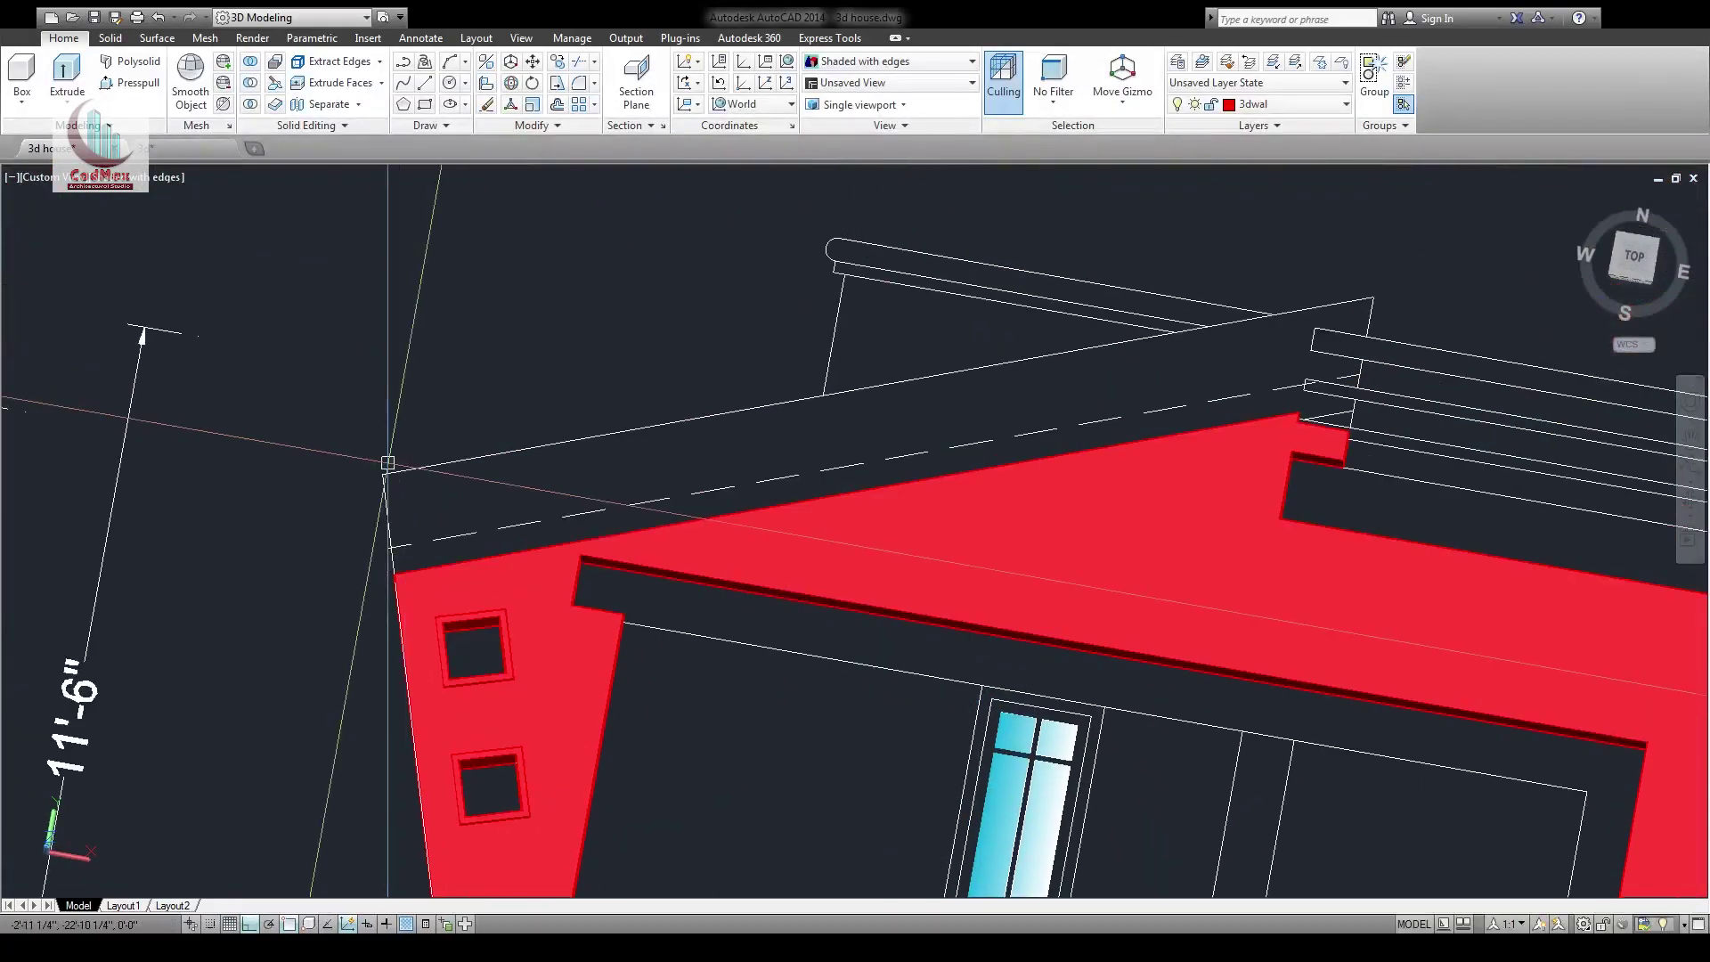
left_click(383, 475)
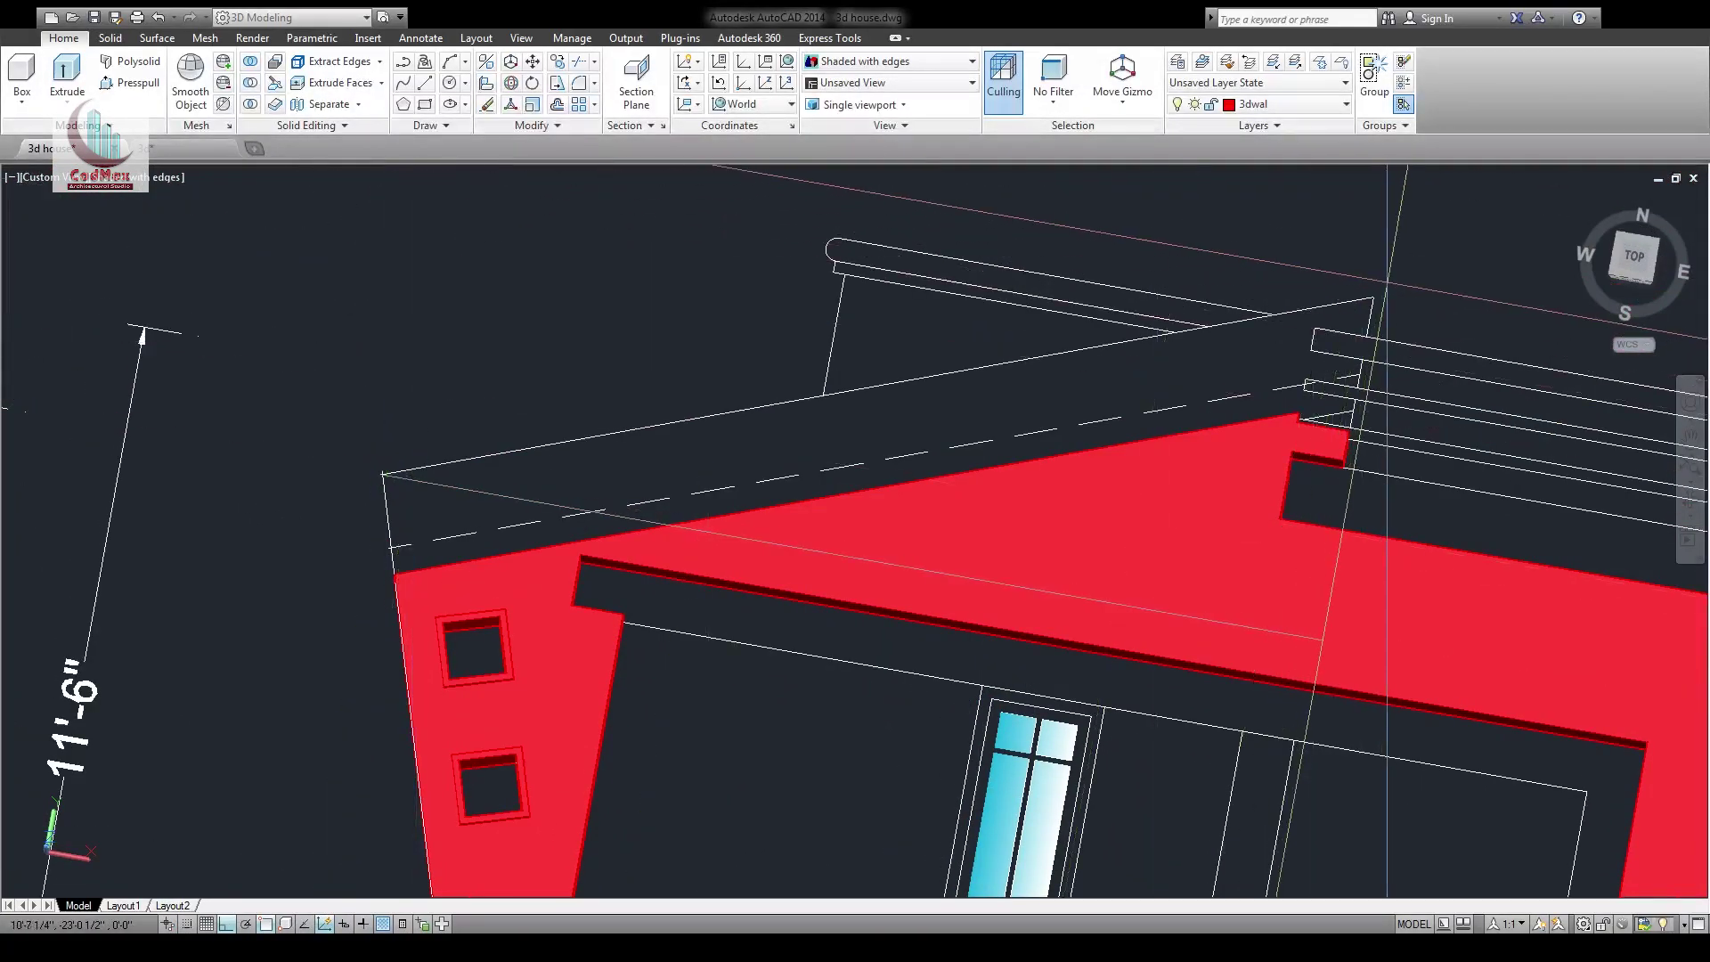
middle_click_drag(1373, 295, 998, 278, "shift")
middle_click_drag(785, 850, 776, 652)
scroll(783, 659, "up", 5)
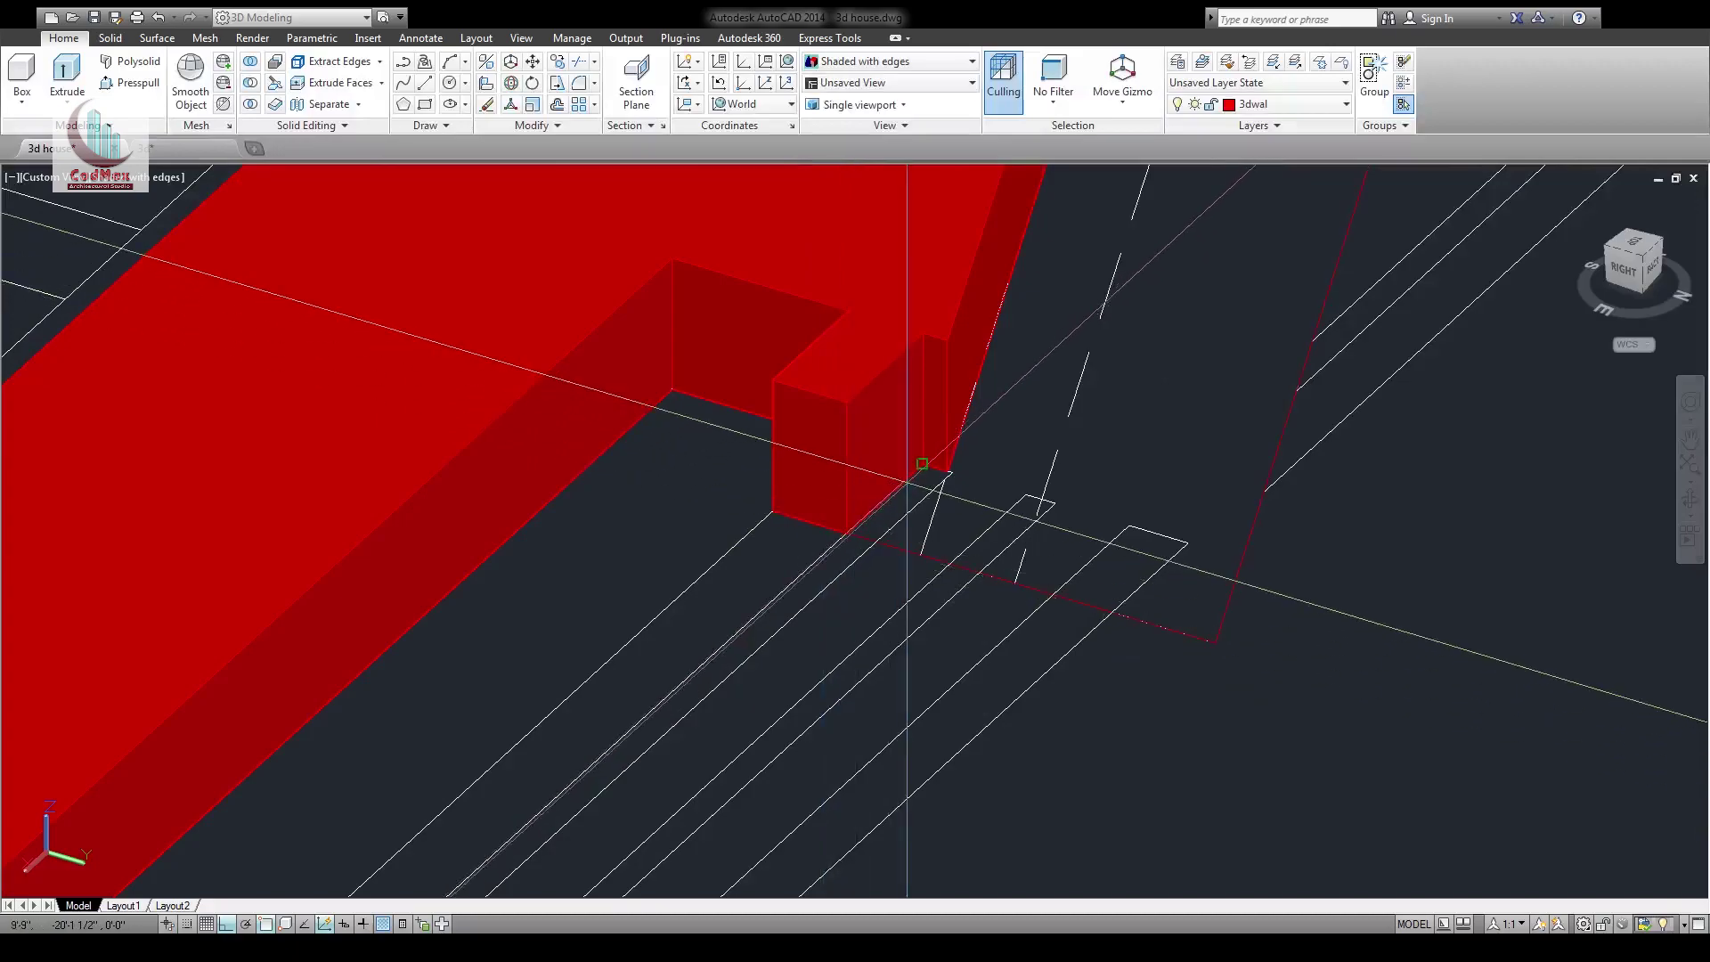
scroll(945, 479, "down", 10)
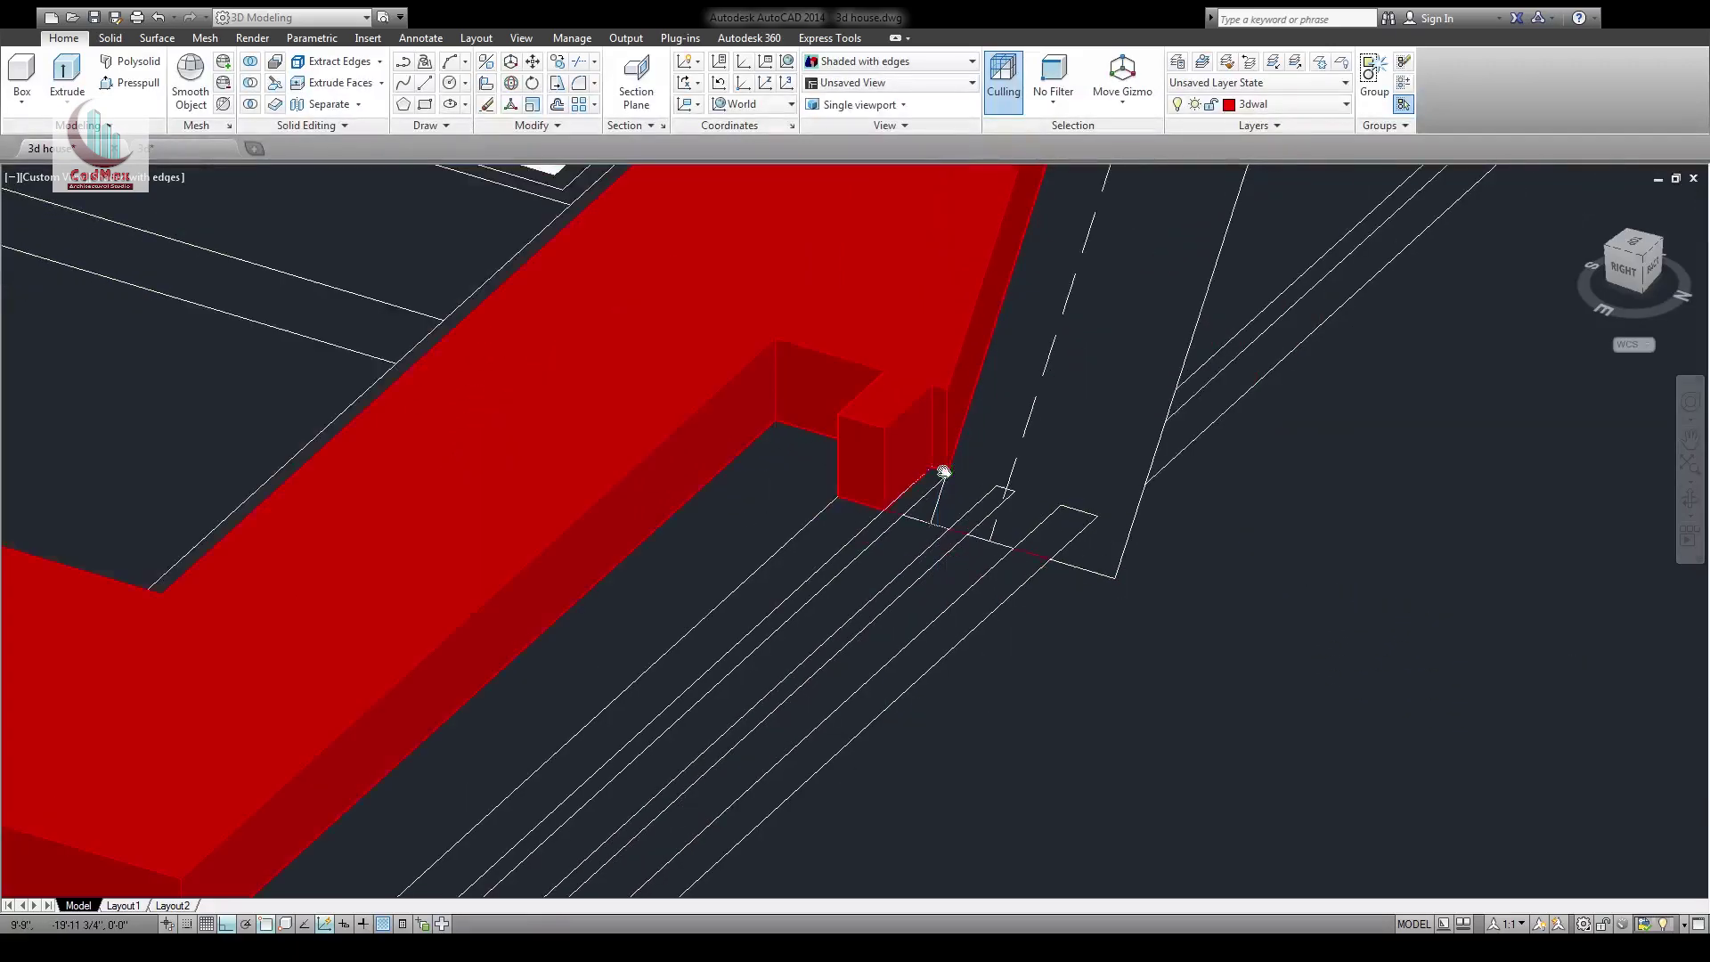
scroll(926, 515, "up", 10)
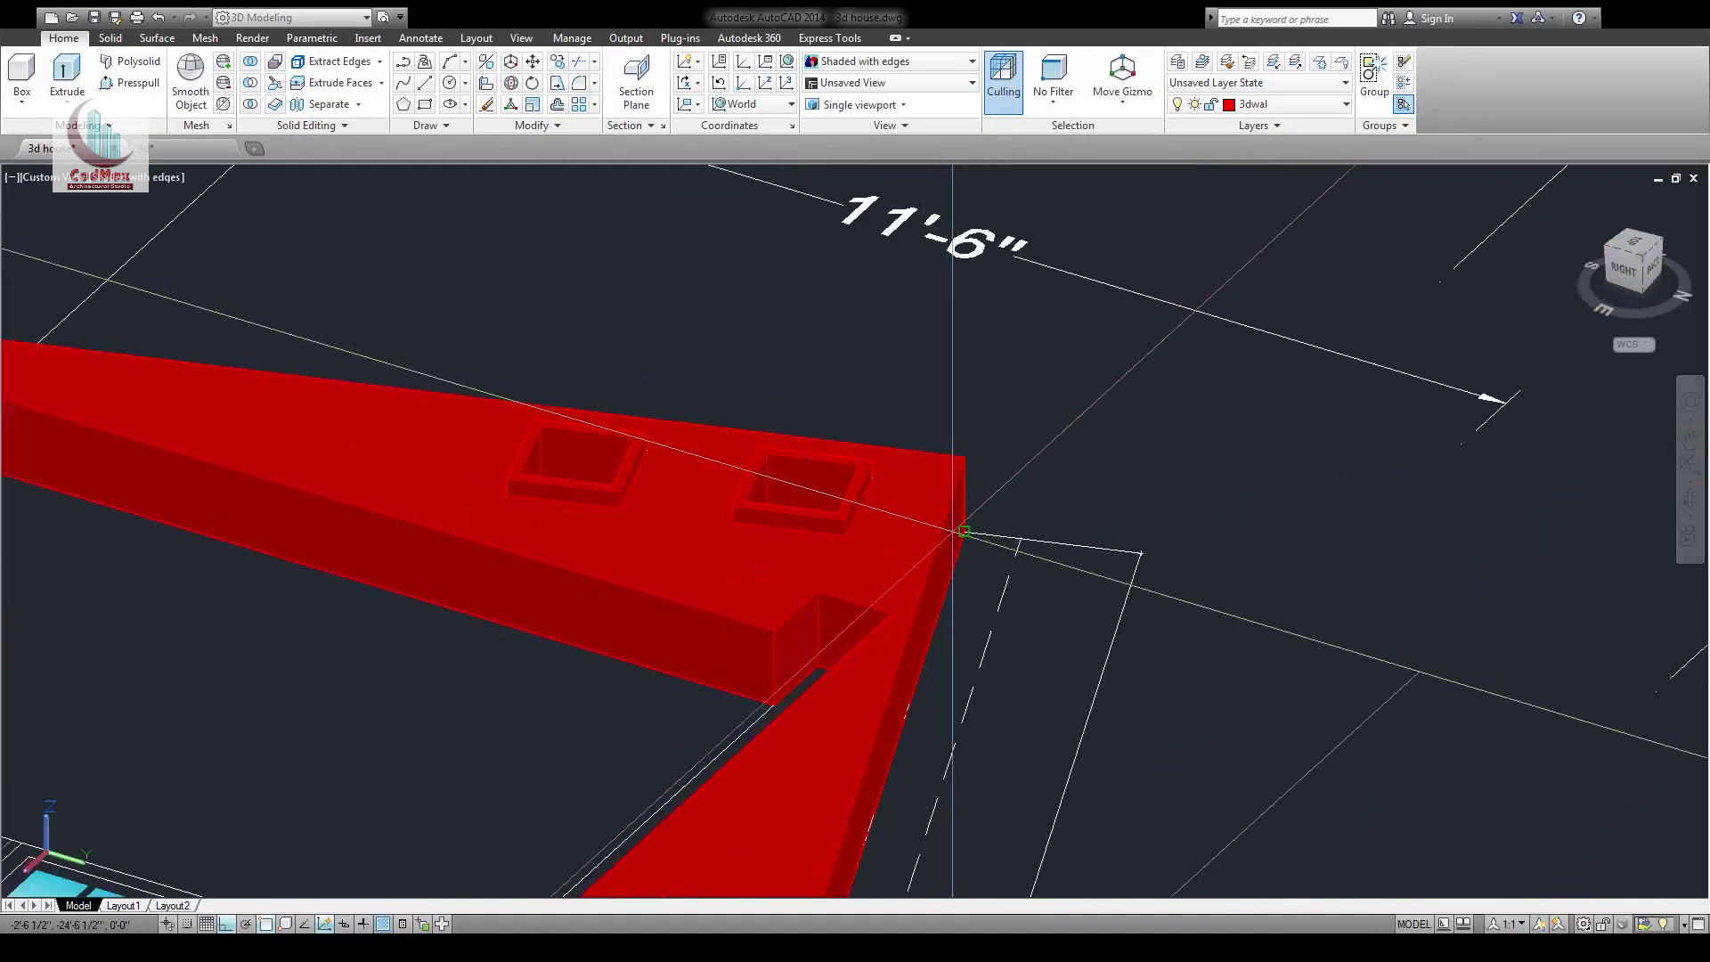
scroll(961, 497, "up", 3)
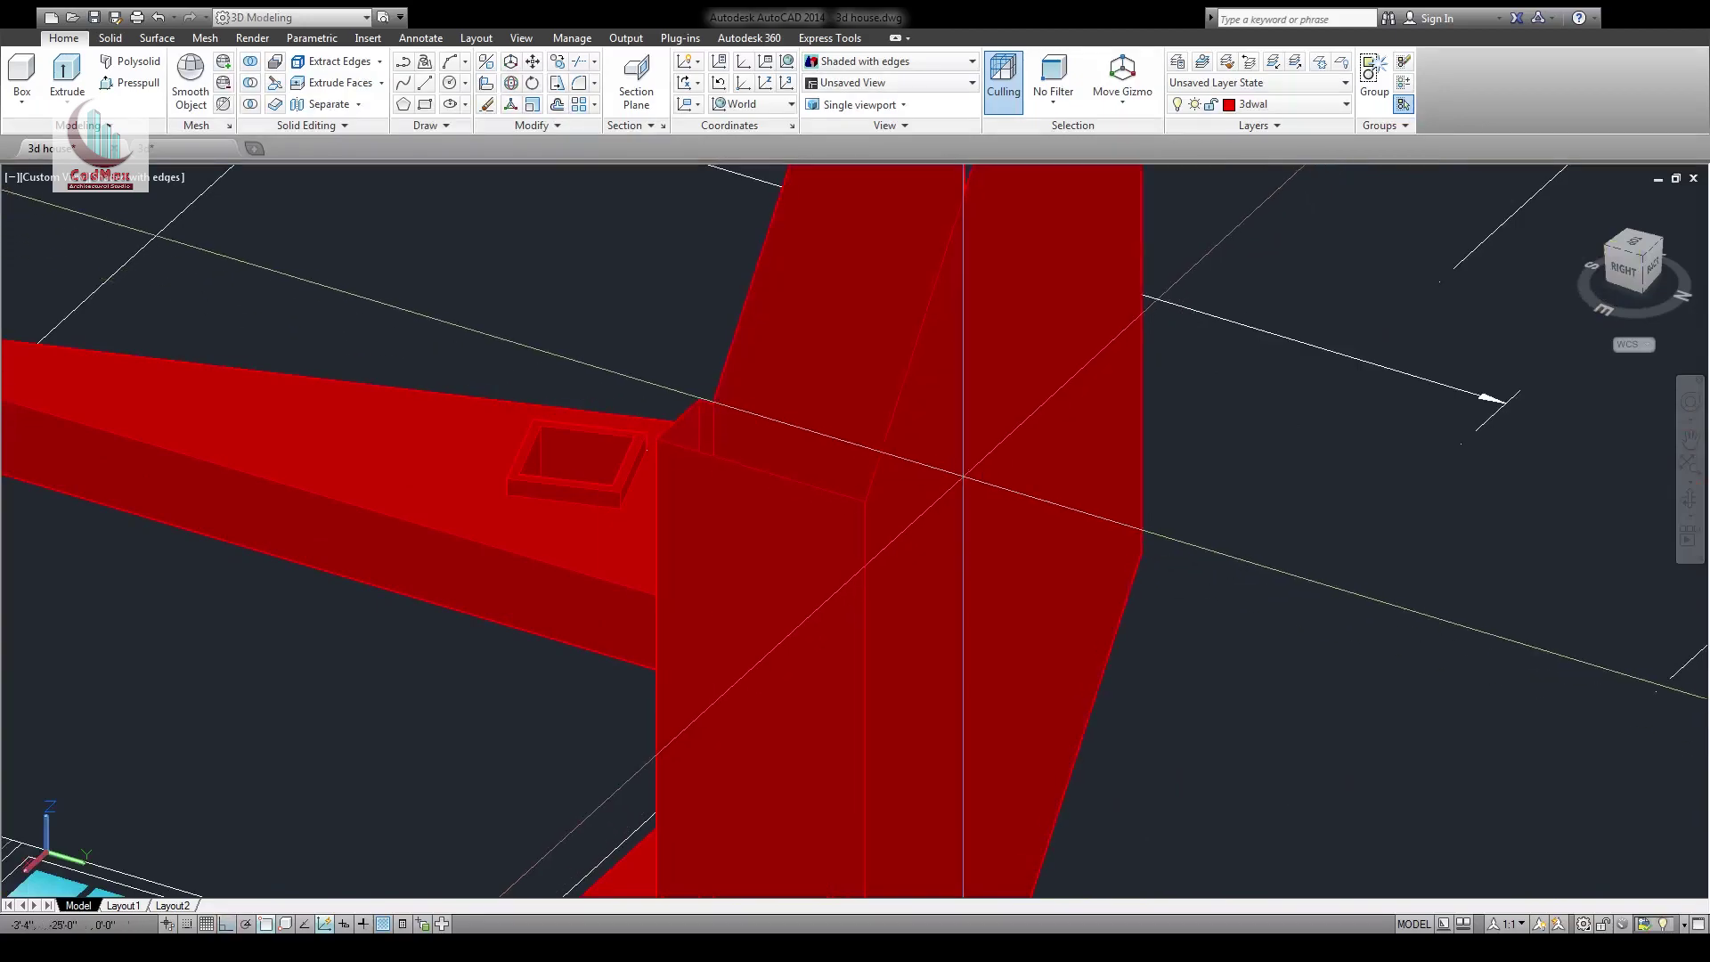
scroll(954, 485, "down", 8)
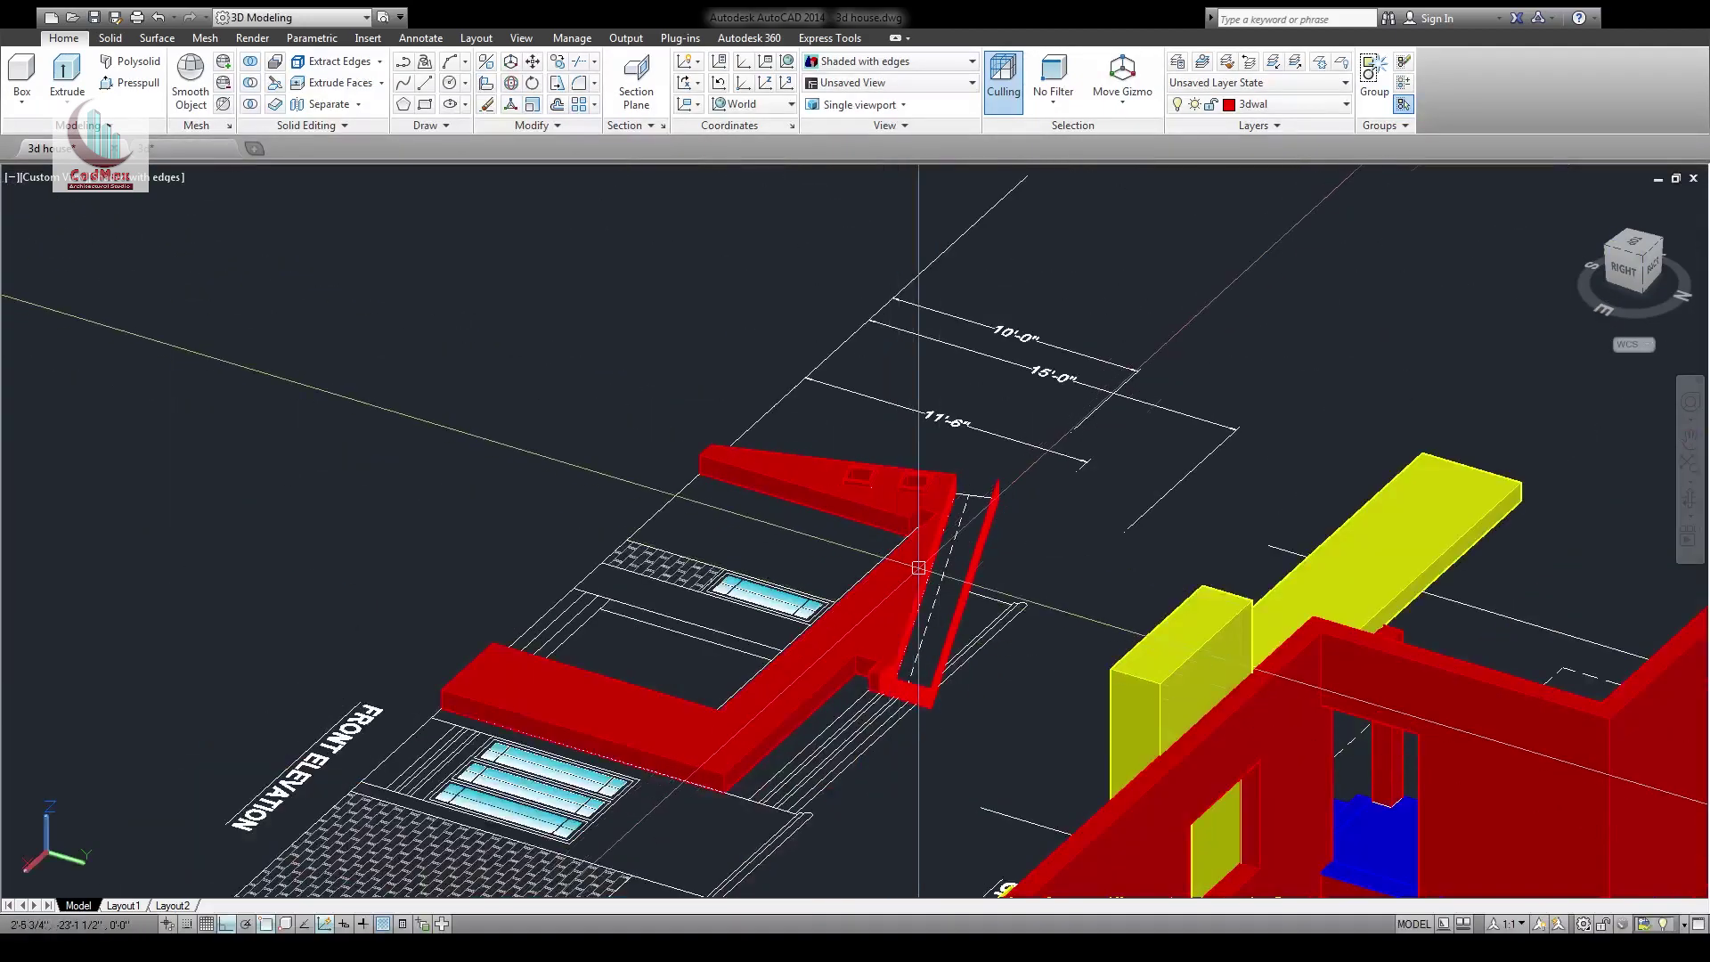
Retrace the sloping strip along the porch wall's slanted edge and press-pull it level with the wall
scroll(902, 700, "up", 5)
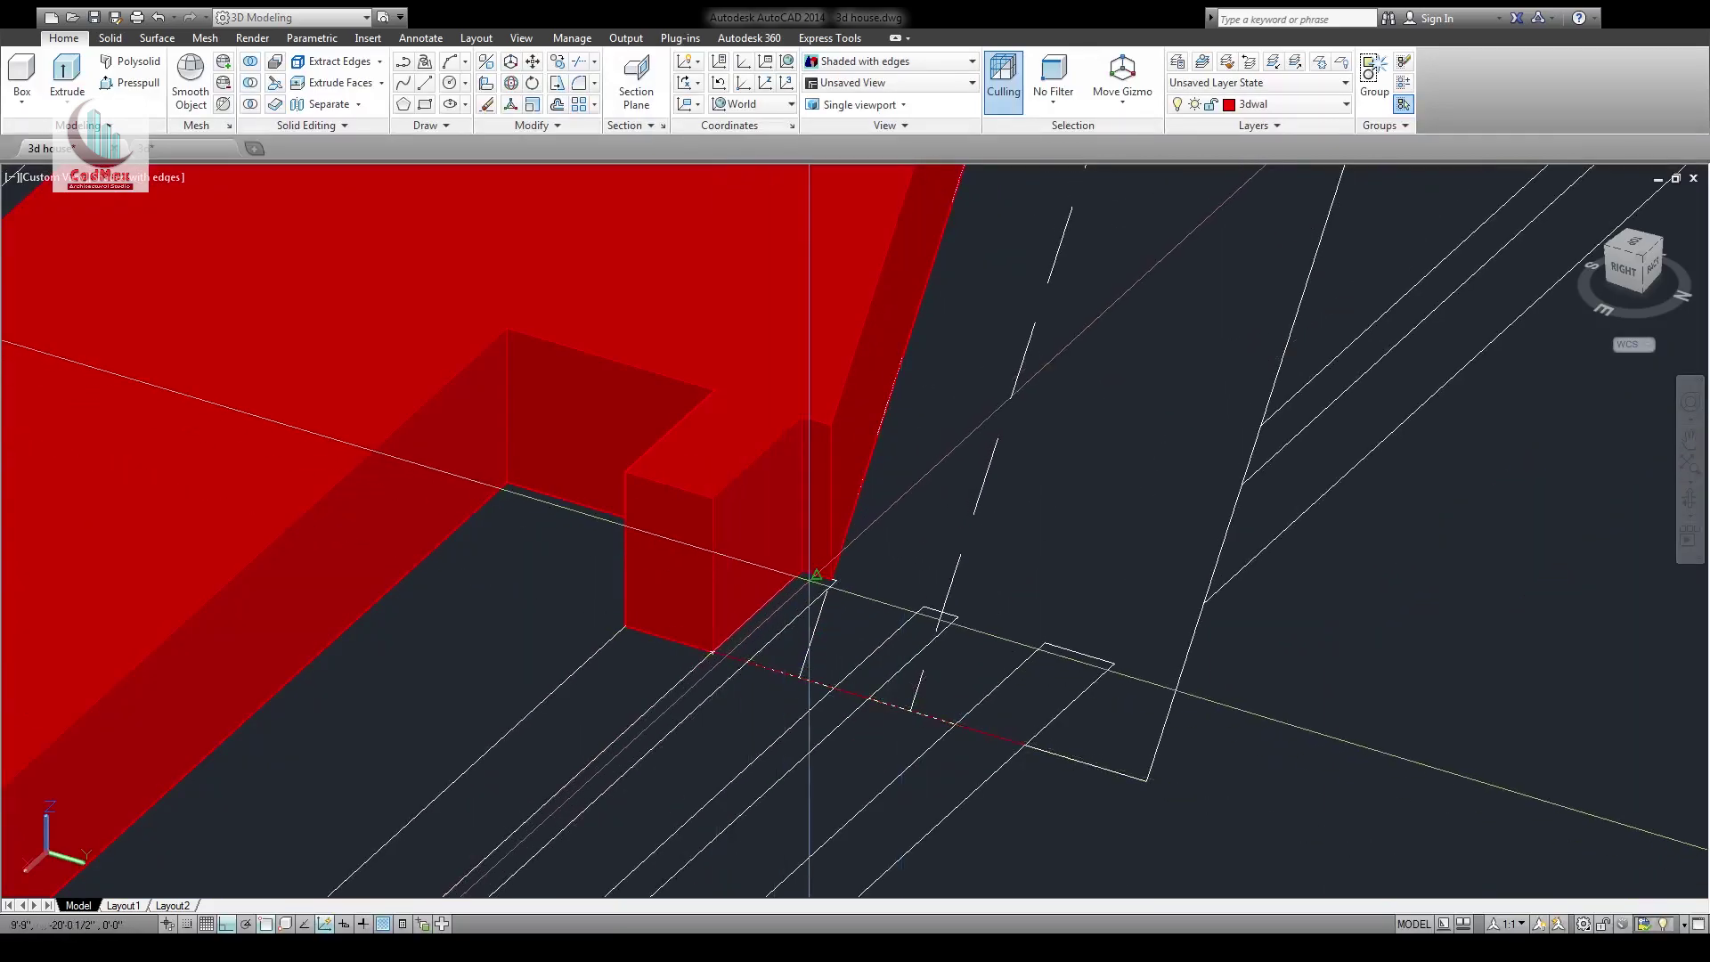
scroll(830, 579, "down", 5)
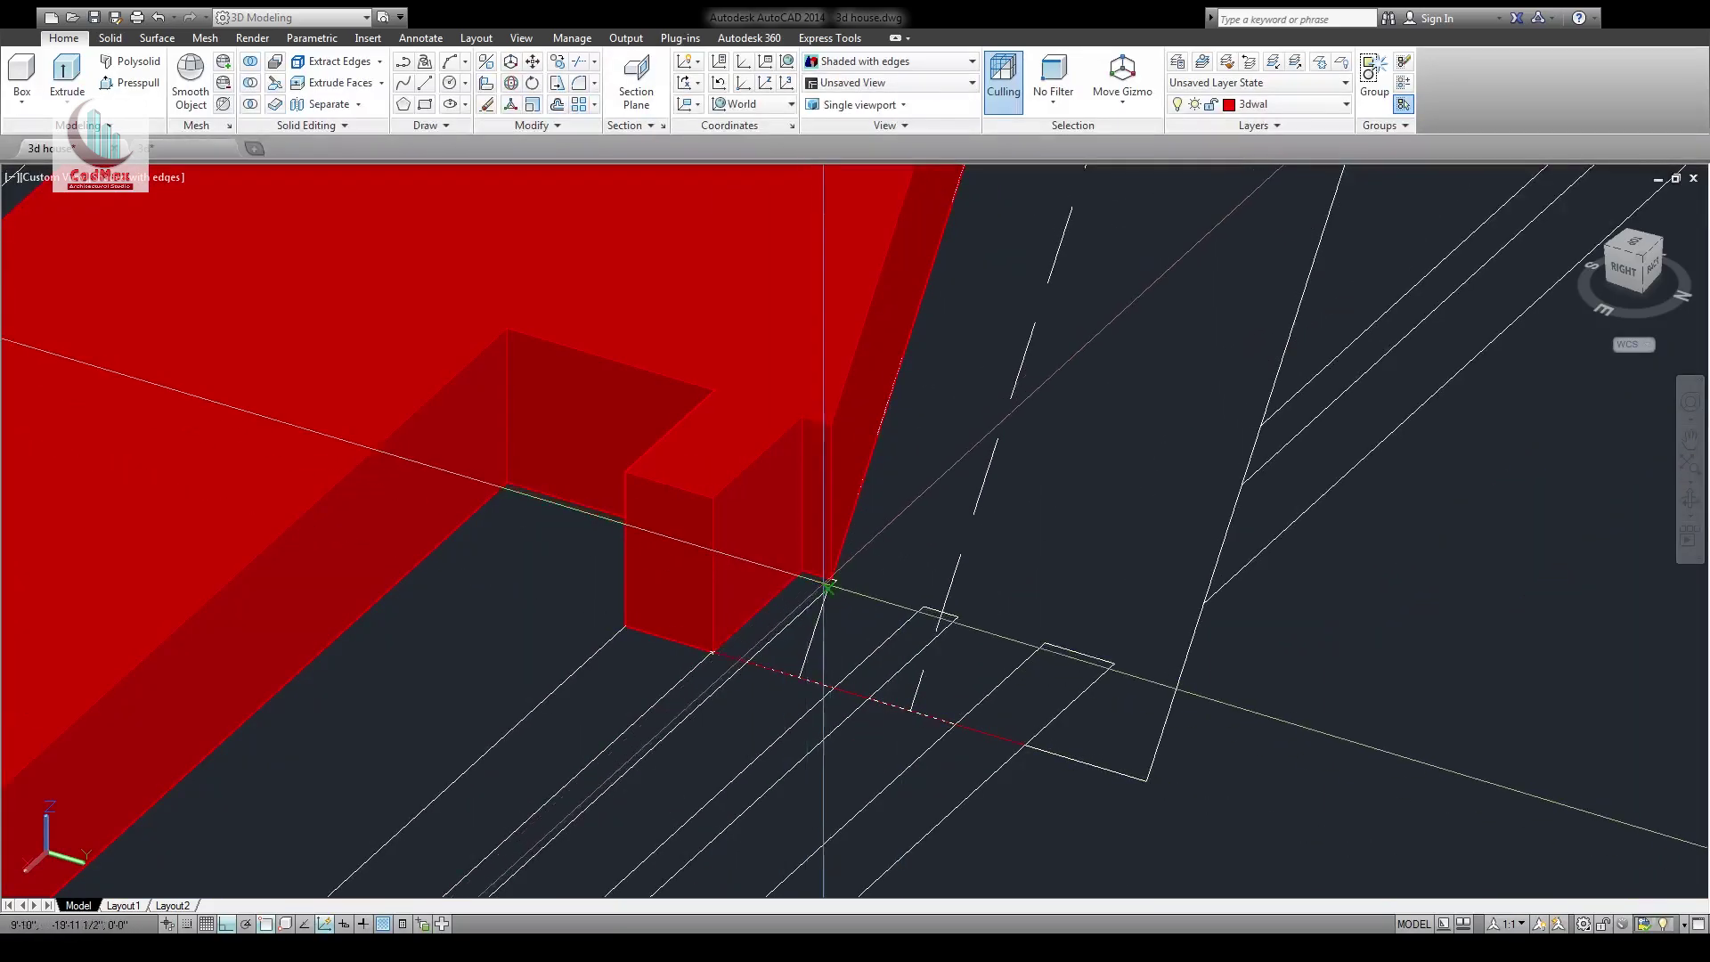
scroll(944, 269, "up", 3)
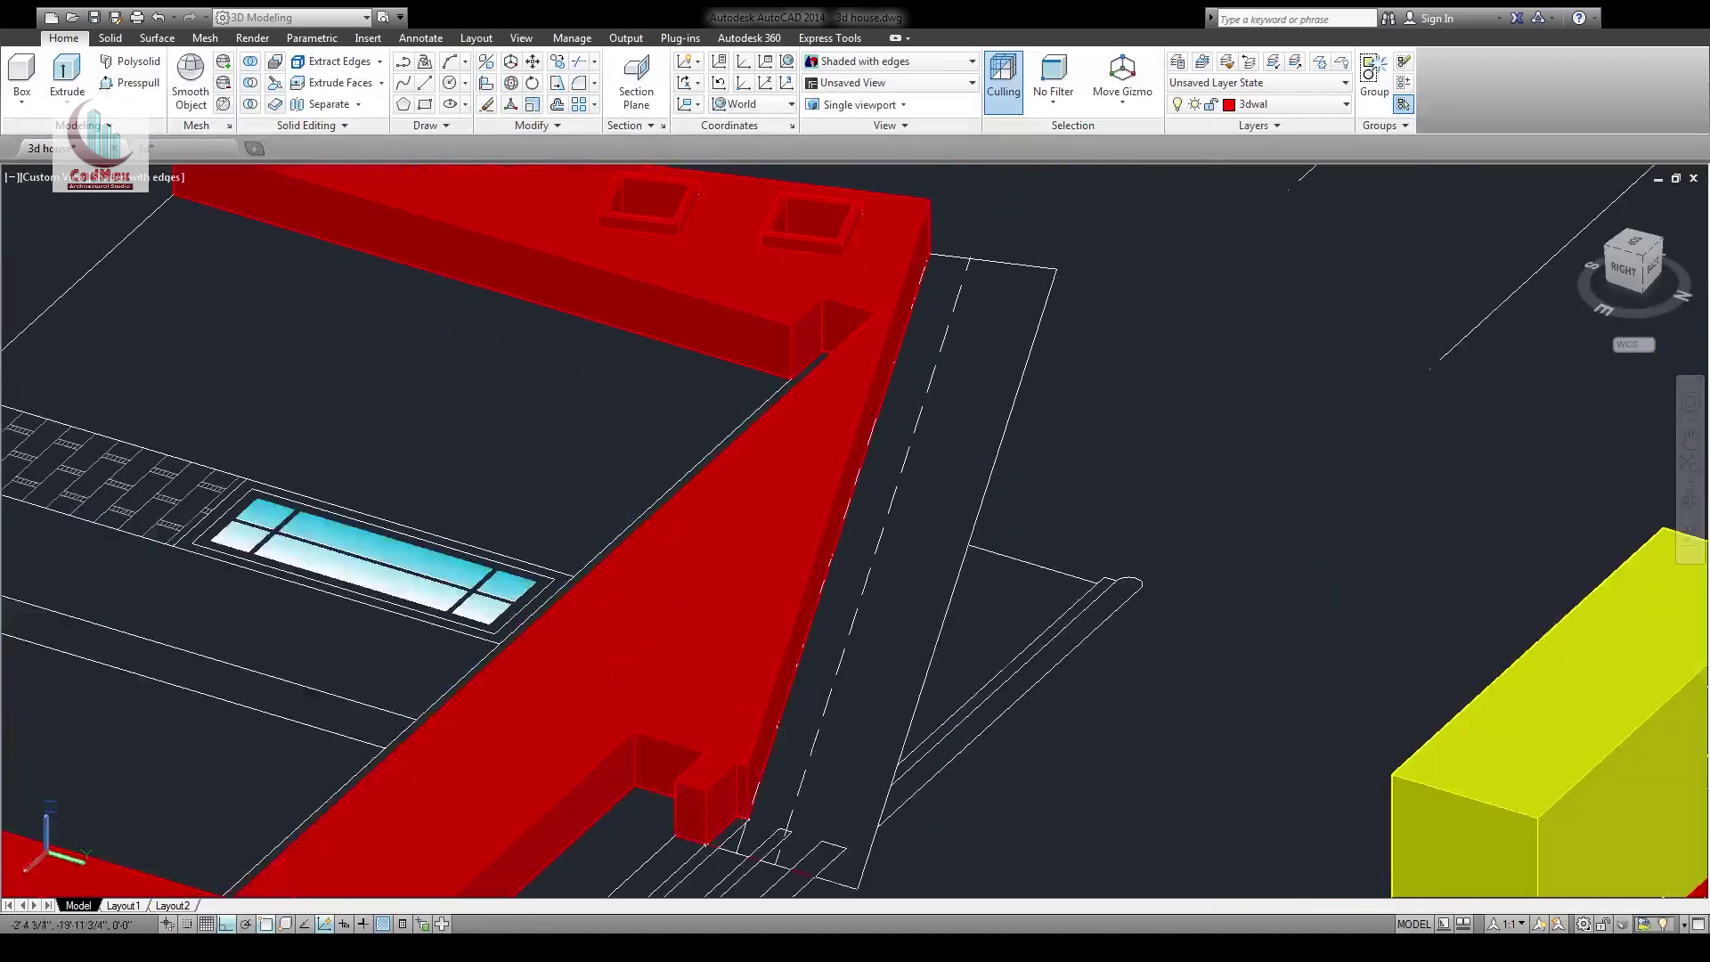
scroll(944, 269, "down", 4)
scroll(851, 698, "up", 5)
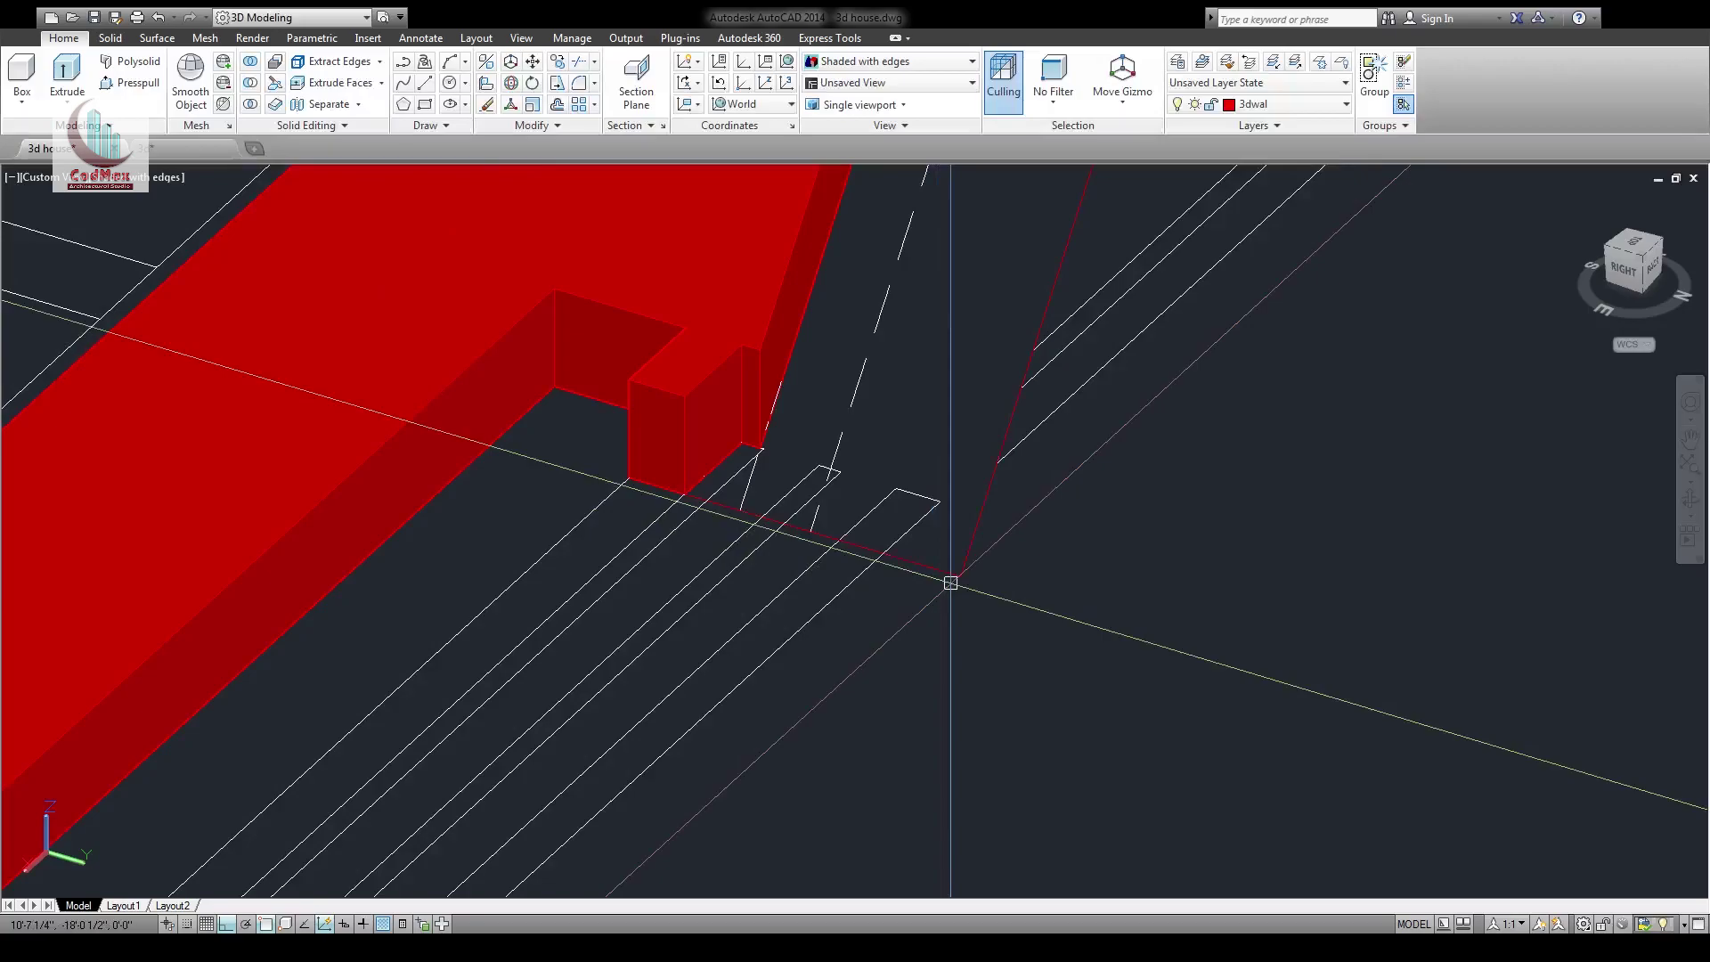
scroll(950, 583, "down", 6)
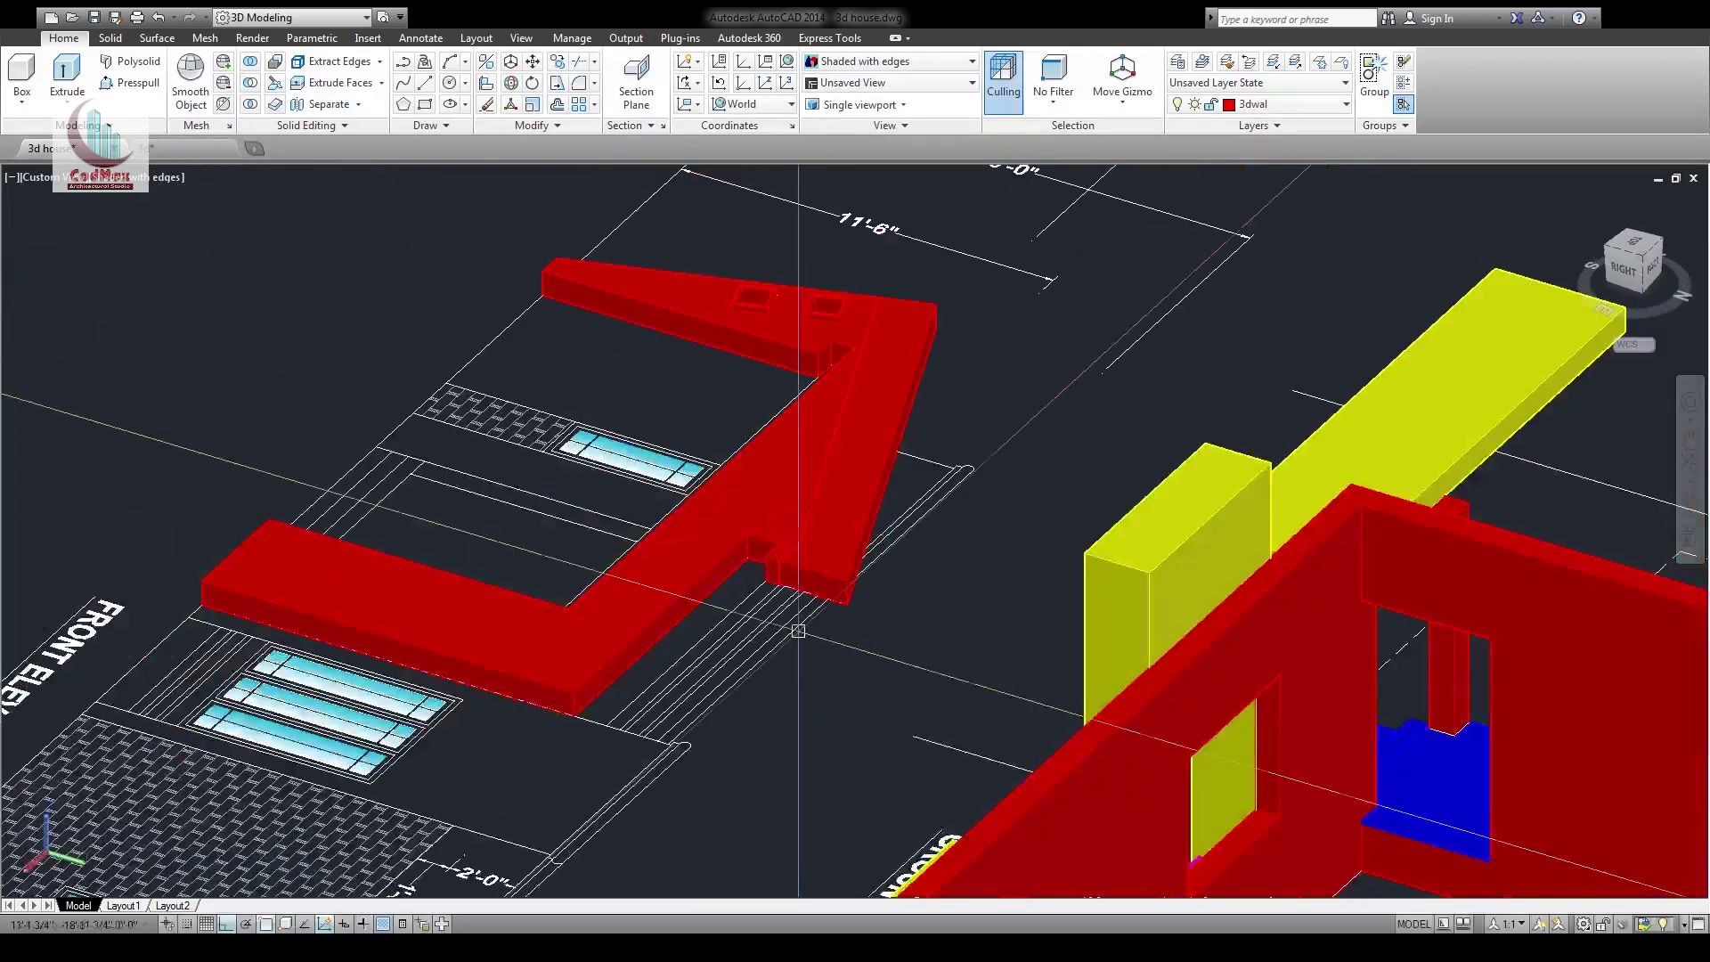
Examine the extruded porch wall on the front elevation from several angles against the house model
middle_click_drag(798, 630, 1065, 677, "shift")
middle_click_drag(659, 801, 834, 663, "shift")
scroll(676, 809, "up", 2)
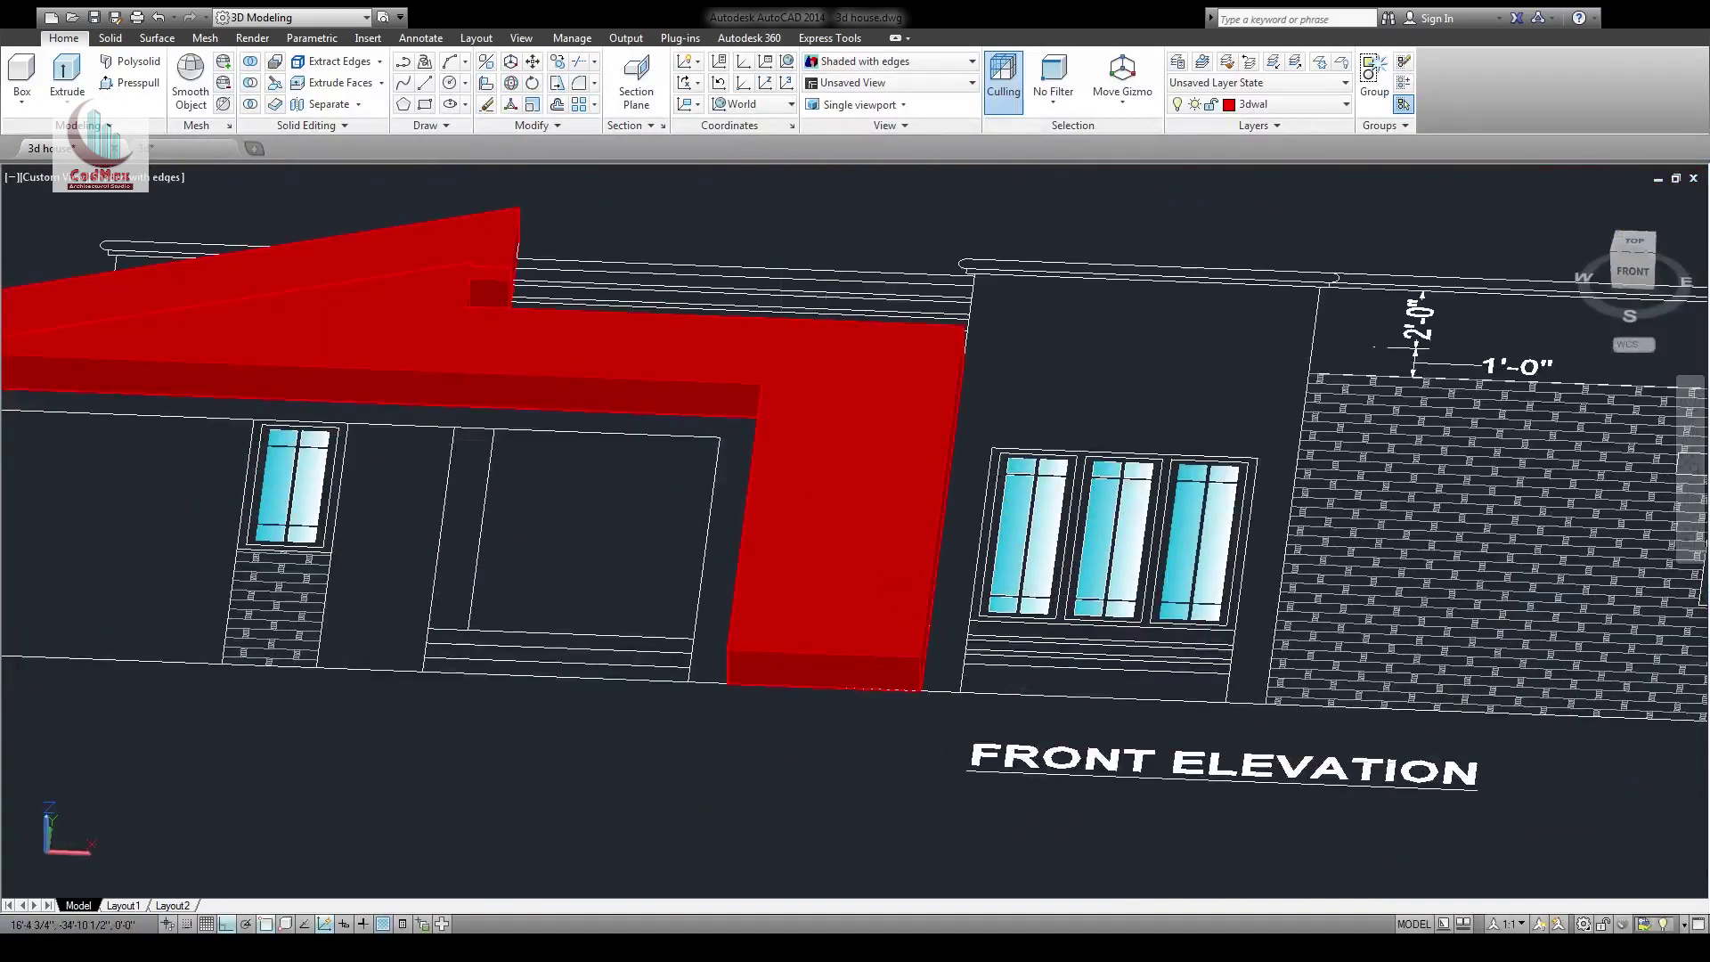
middle_click_drag(837, 757, 924, 654, "shift")
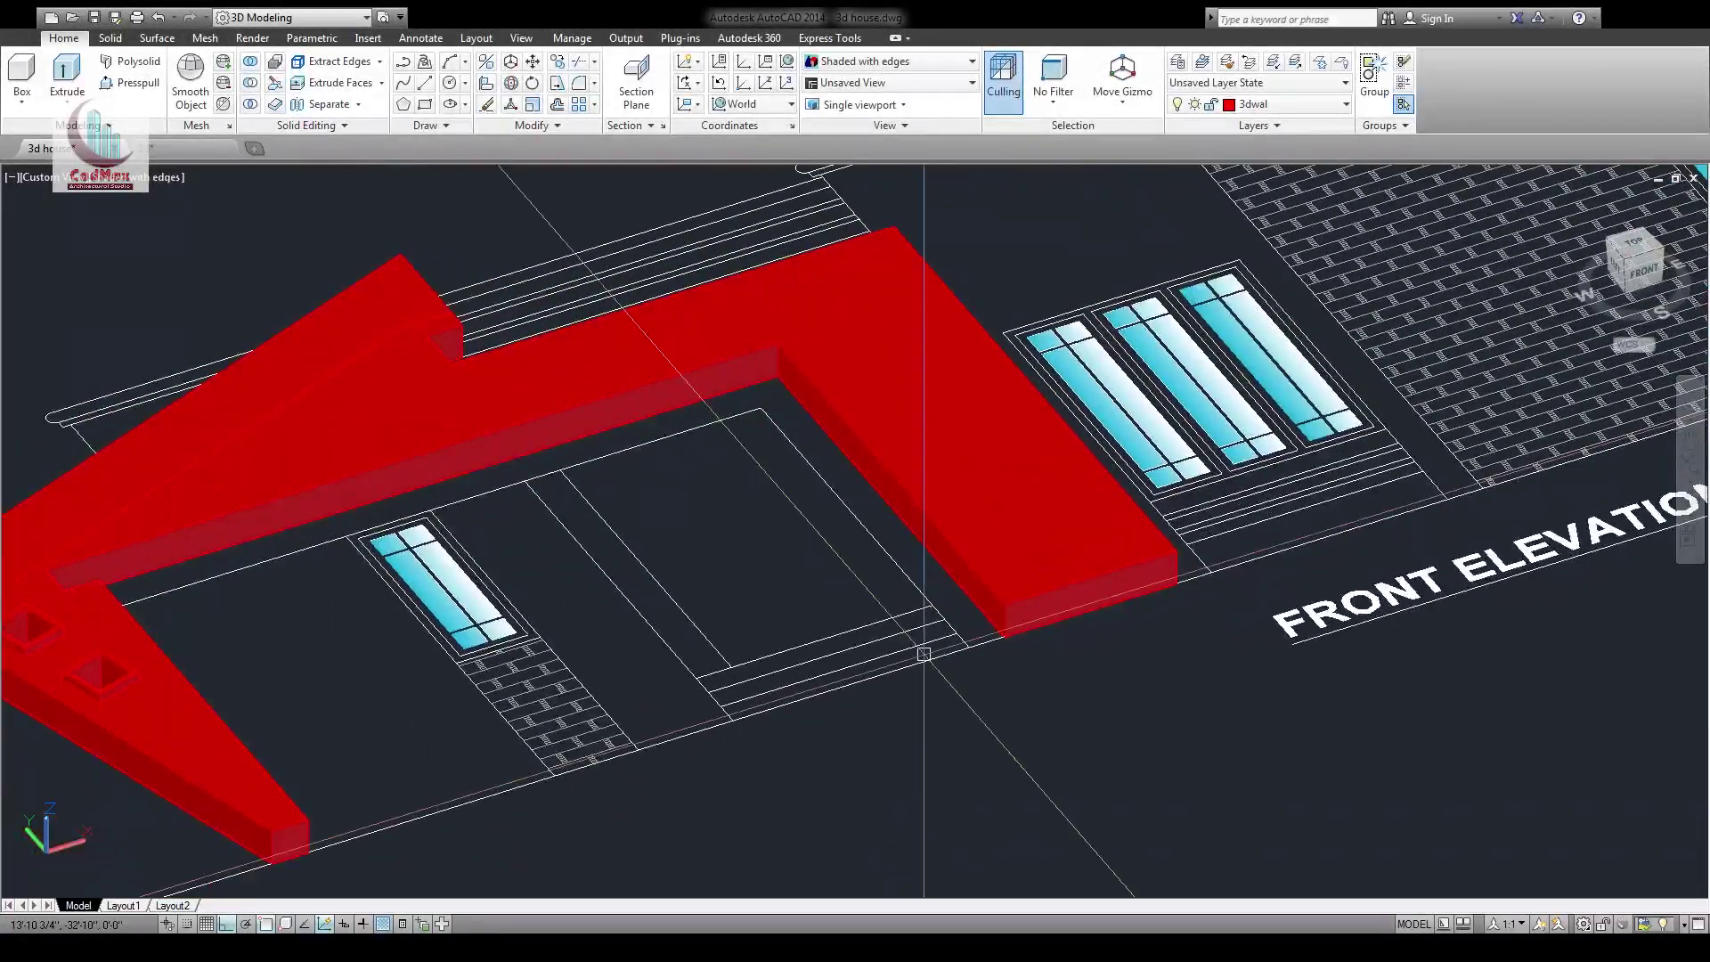
scroll(924, 654, "down", 4)
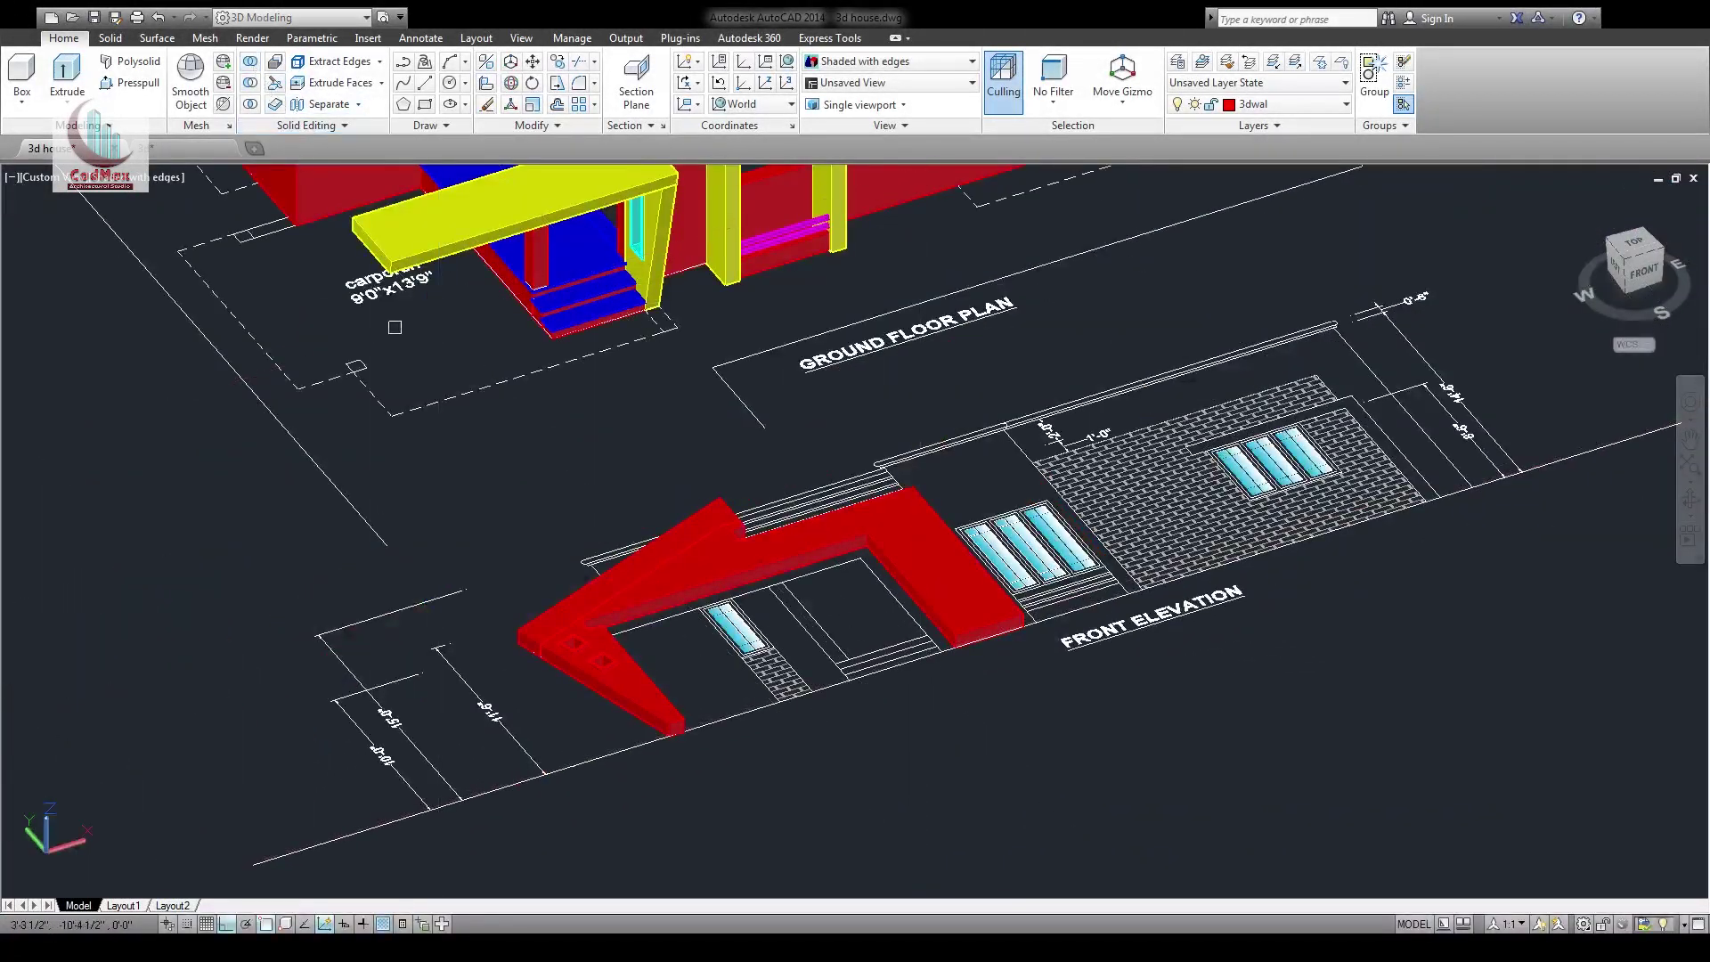
scroll(562, 618, "up", 2)
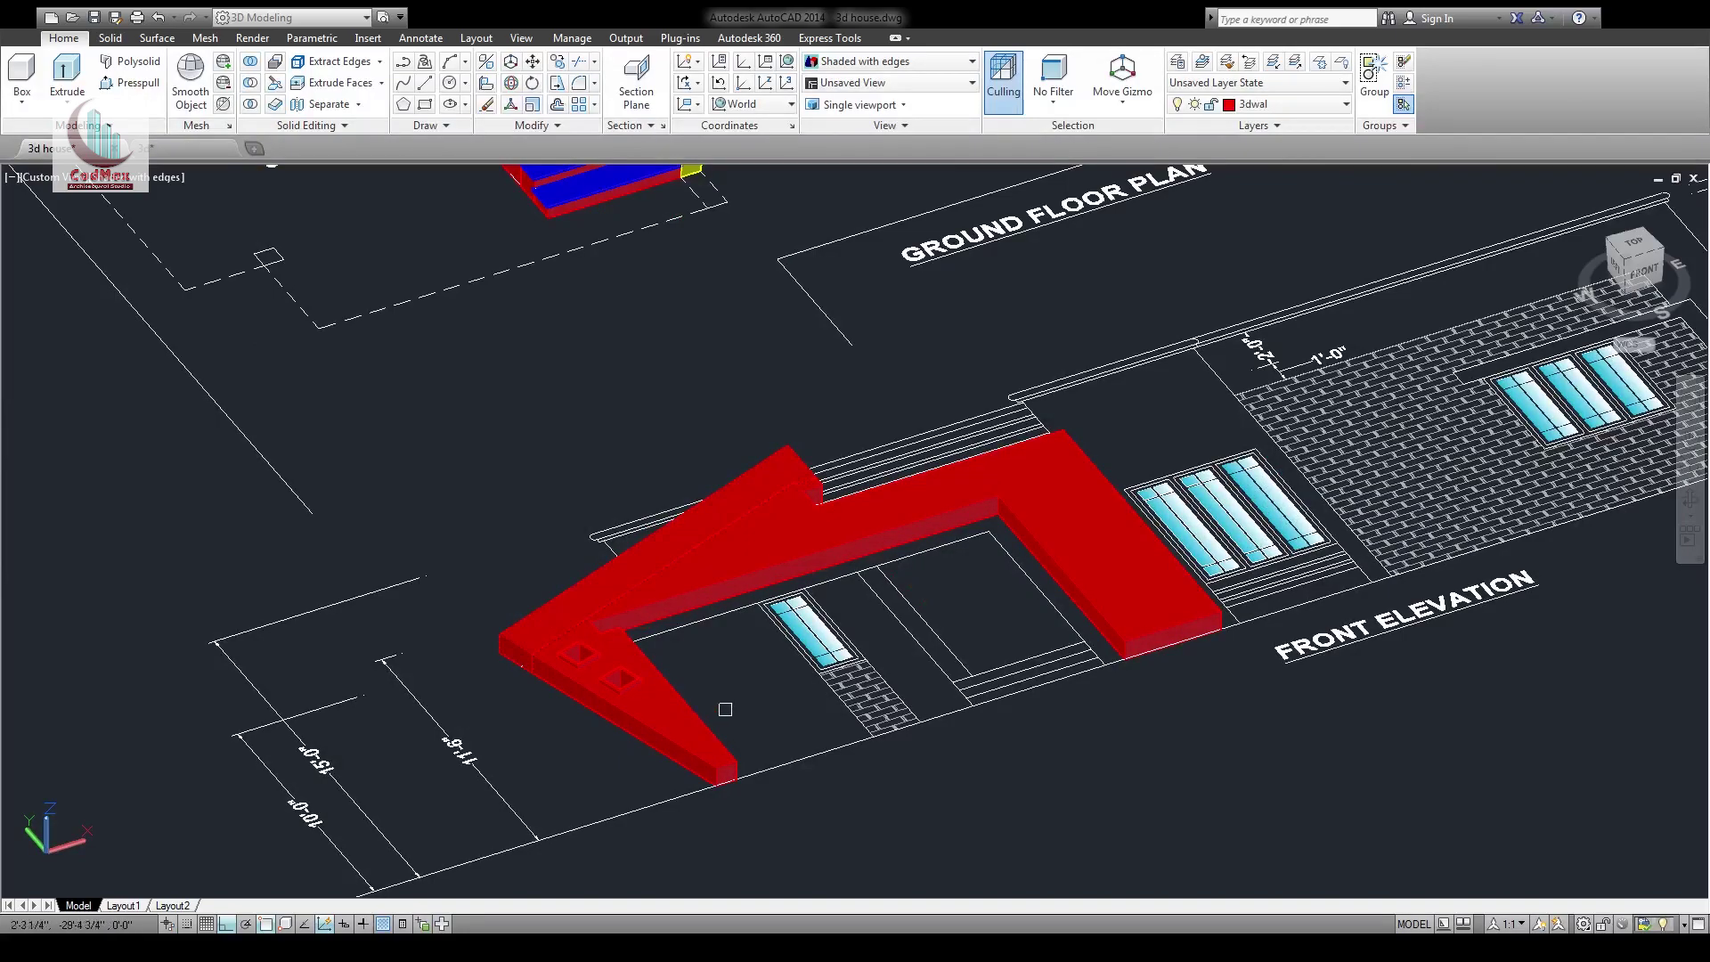
middle_click_drag(725, 709, 779, 691, "shift")
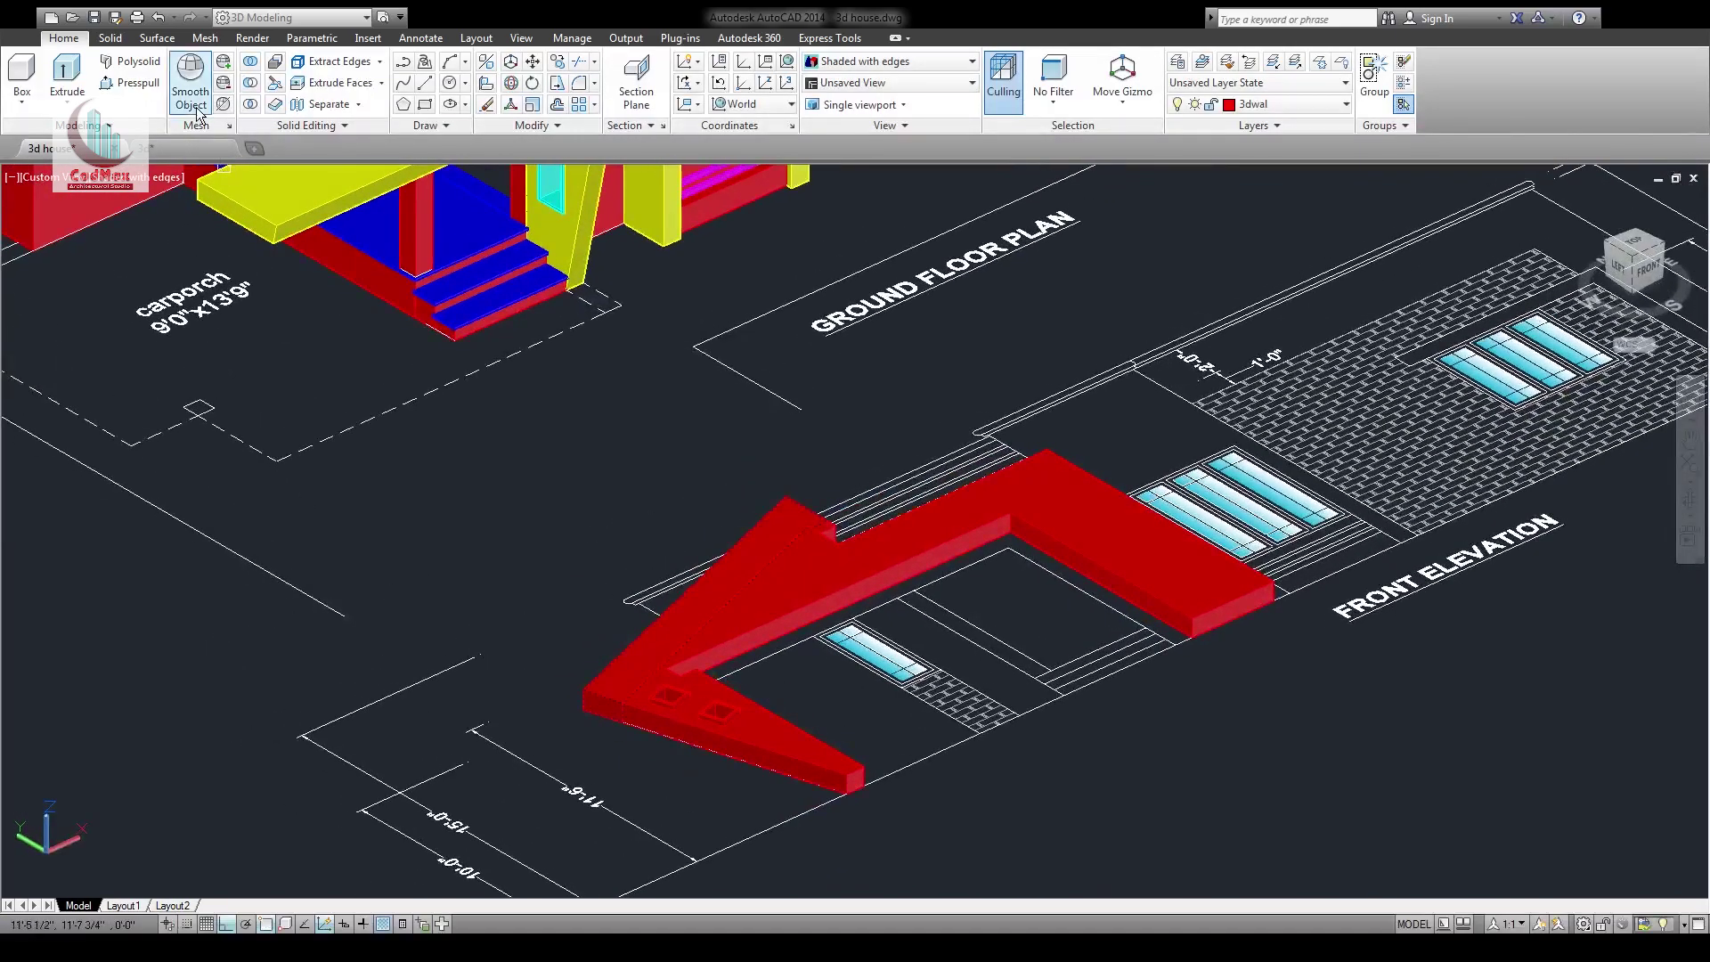
Examine the sloping porch wall and canopy in the finished house model and compare them with the extruded wall on the front elevation
left_click(193, 153)
middle_click_drag(642, 401, 1051, 461)
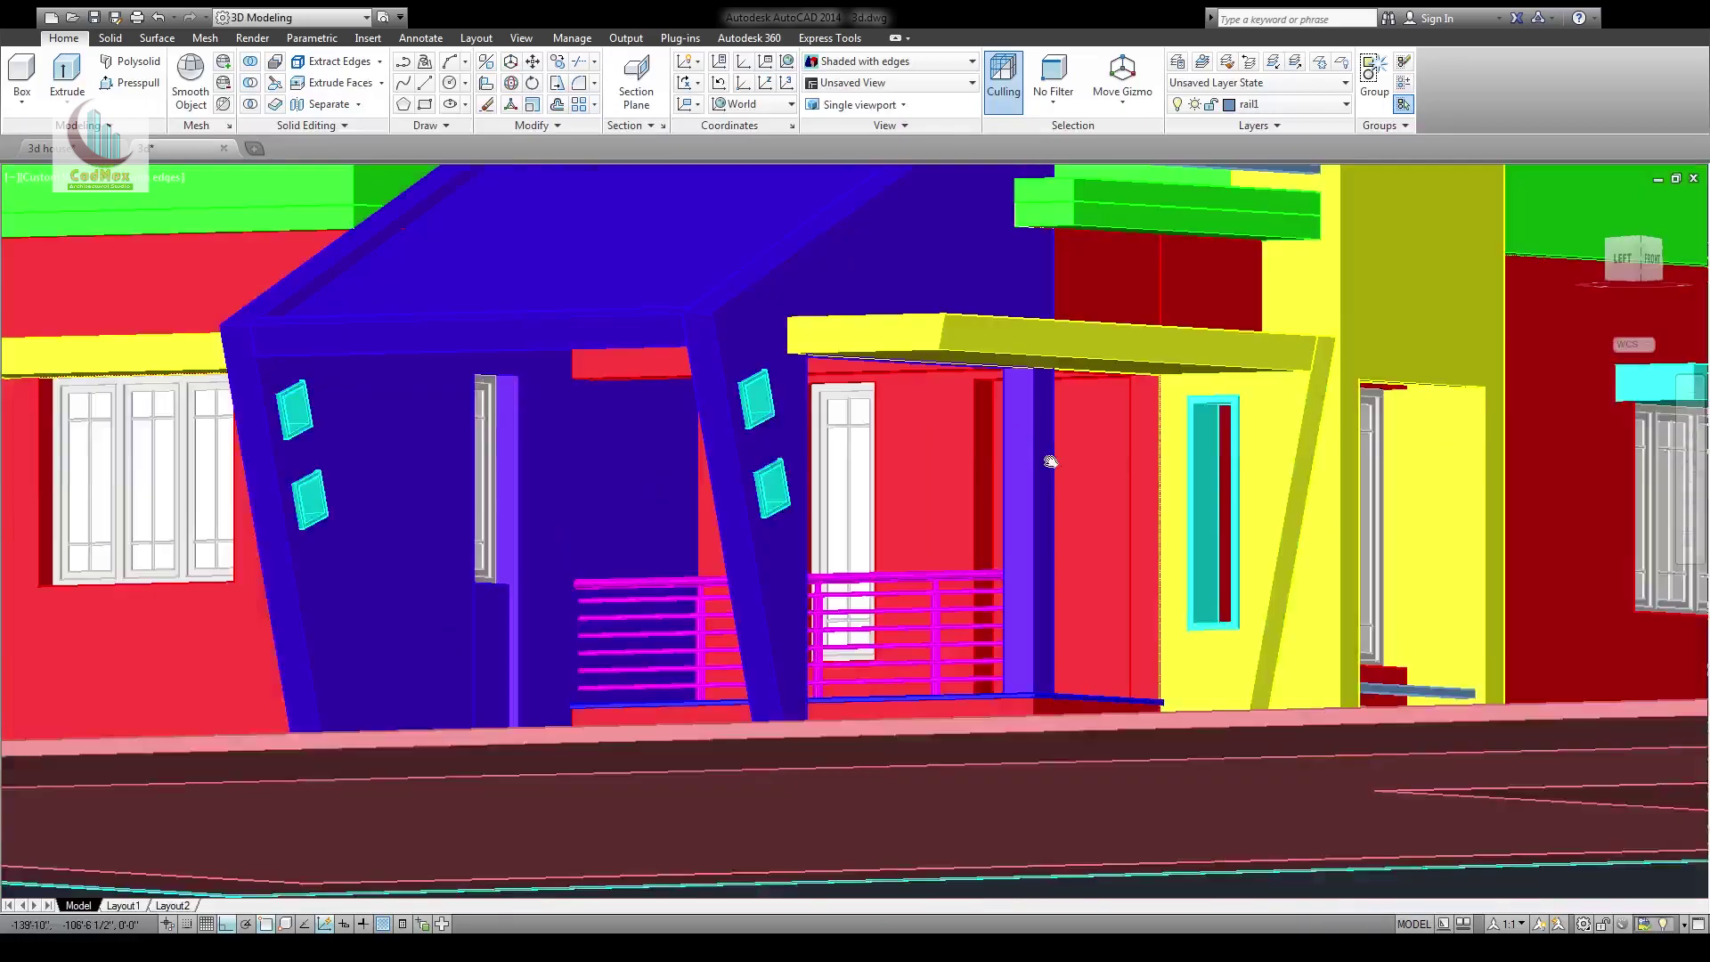
middle_click_drag(784, 463, 724, 550, "shift")
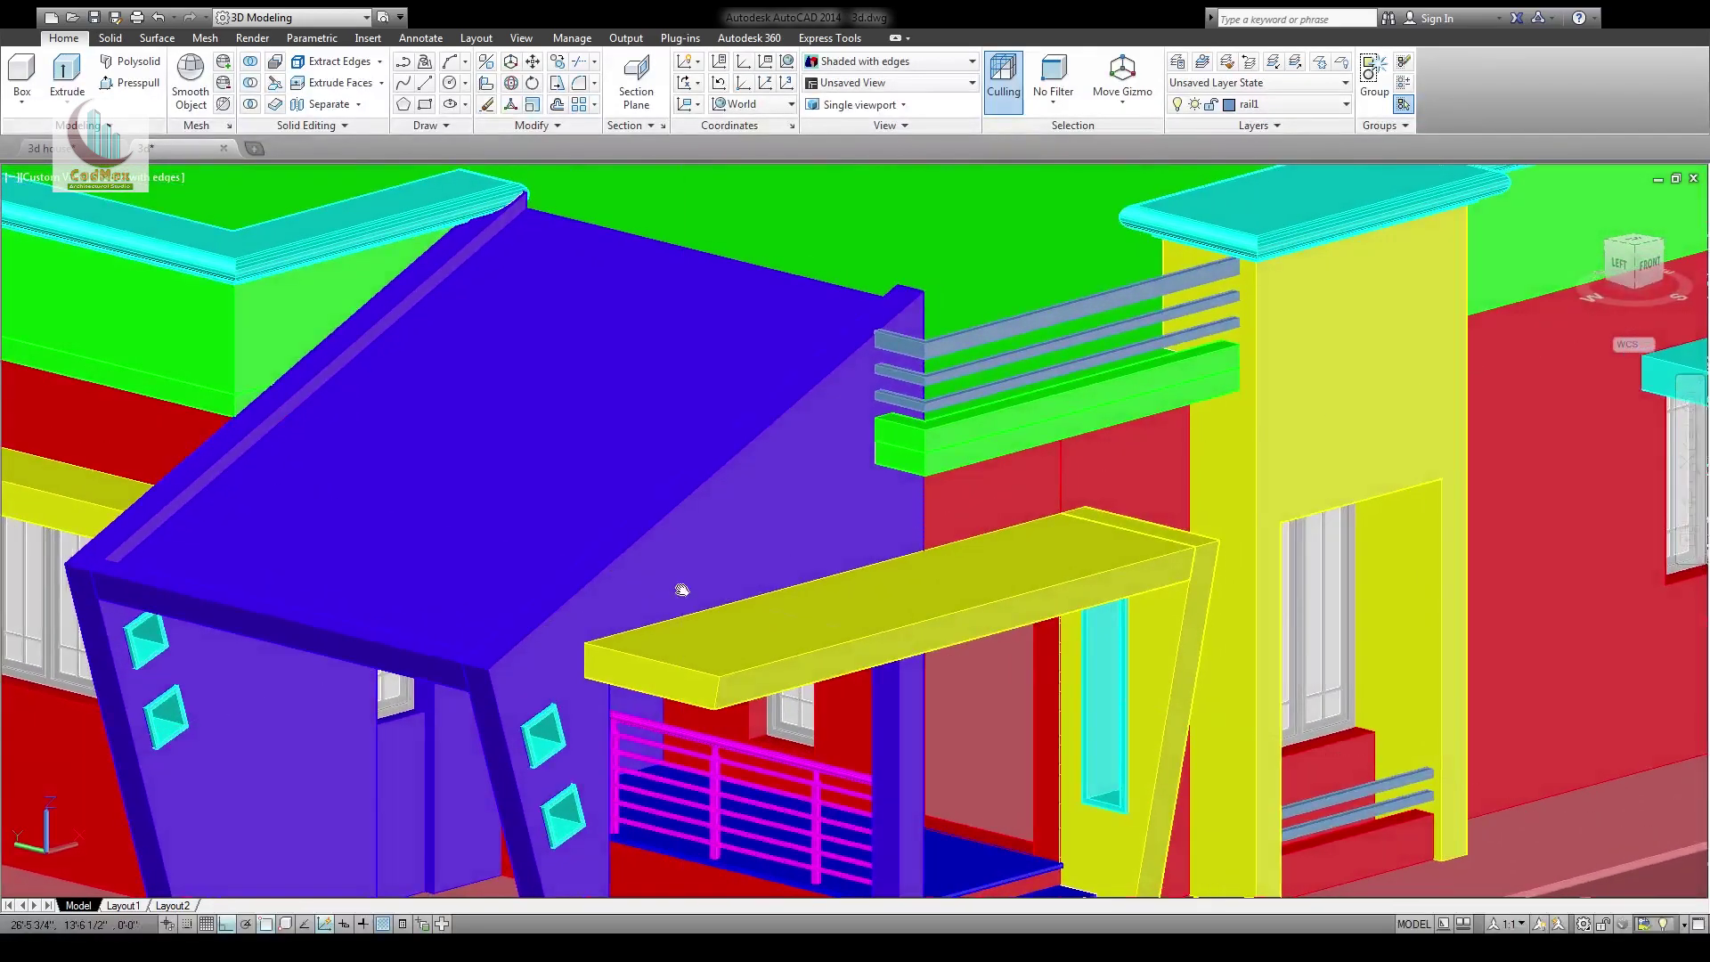
middle_click_drag(668, 623, 812, 420)
middle_click_drag(728, 474, 686, 517)
middle_click_drag(966, 371, 889, 437)
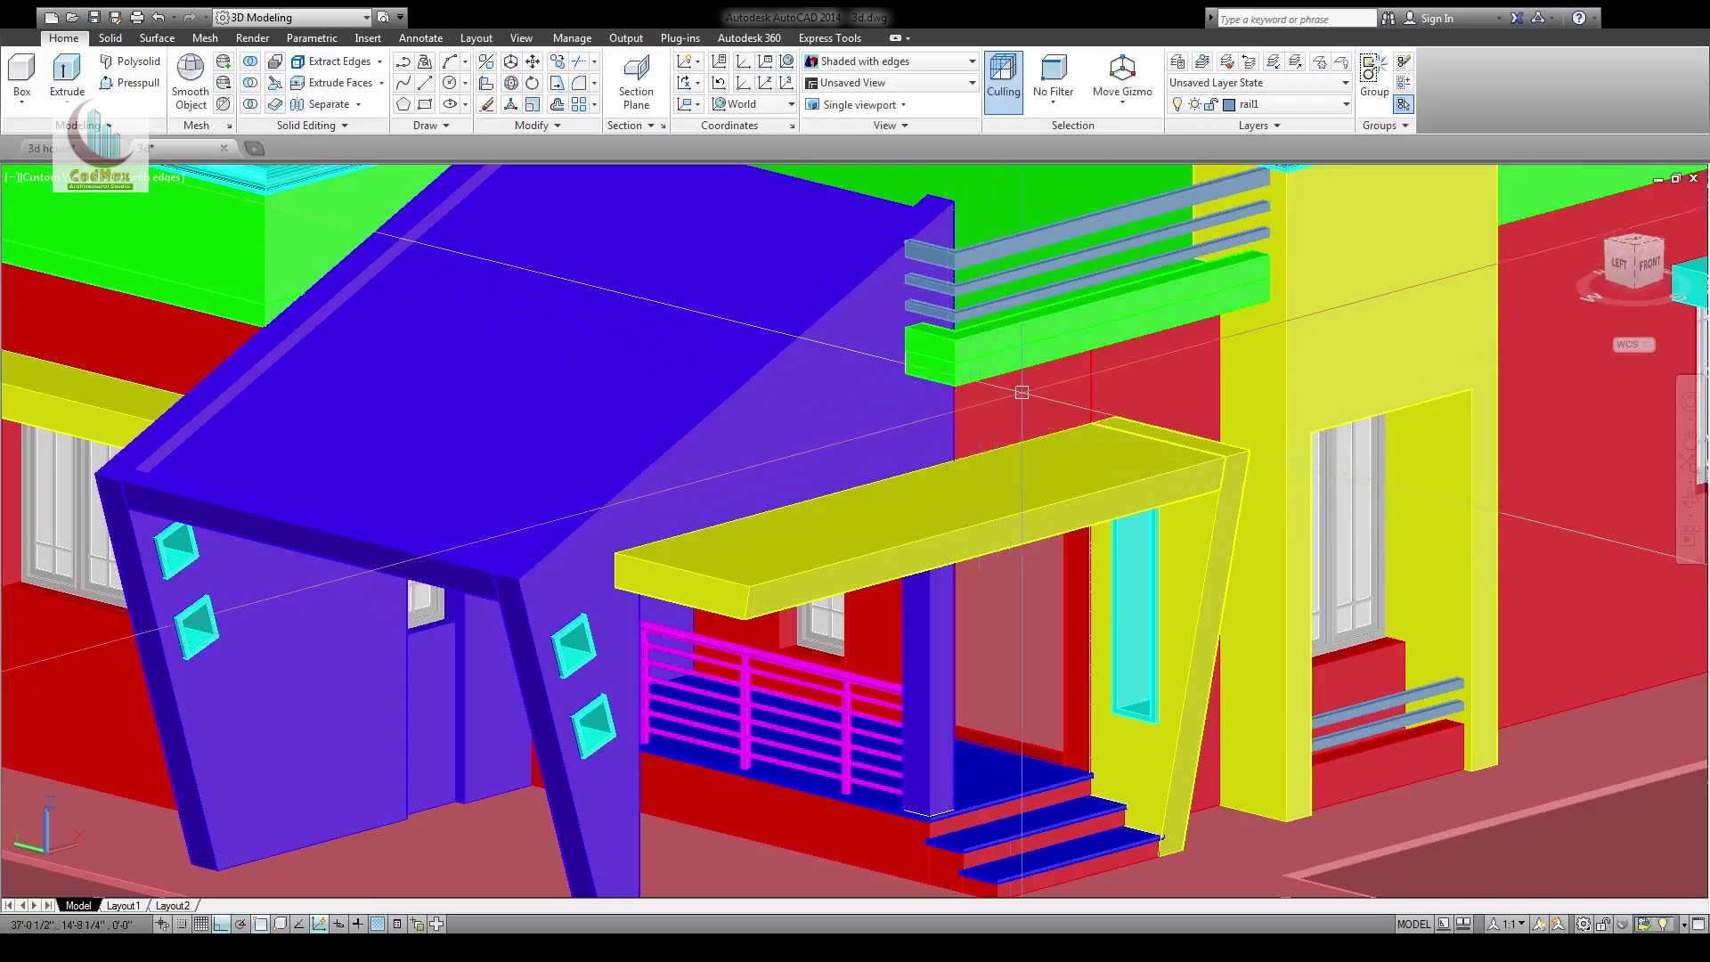
left_click(670, 461)
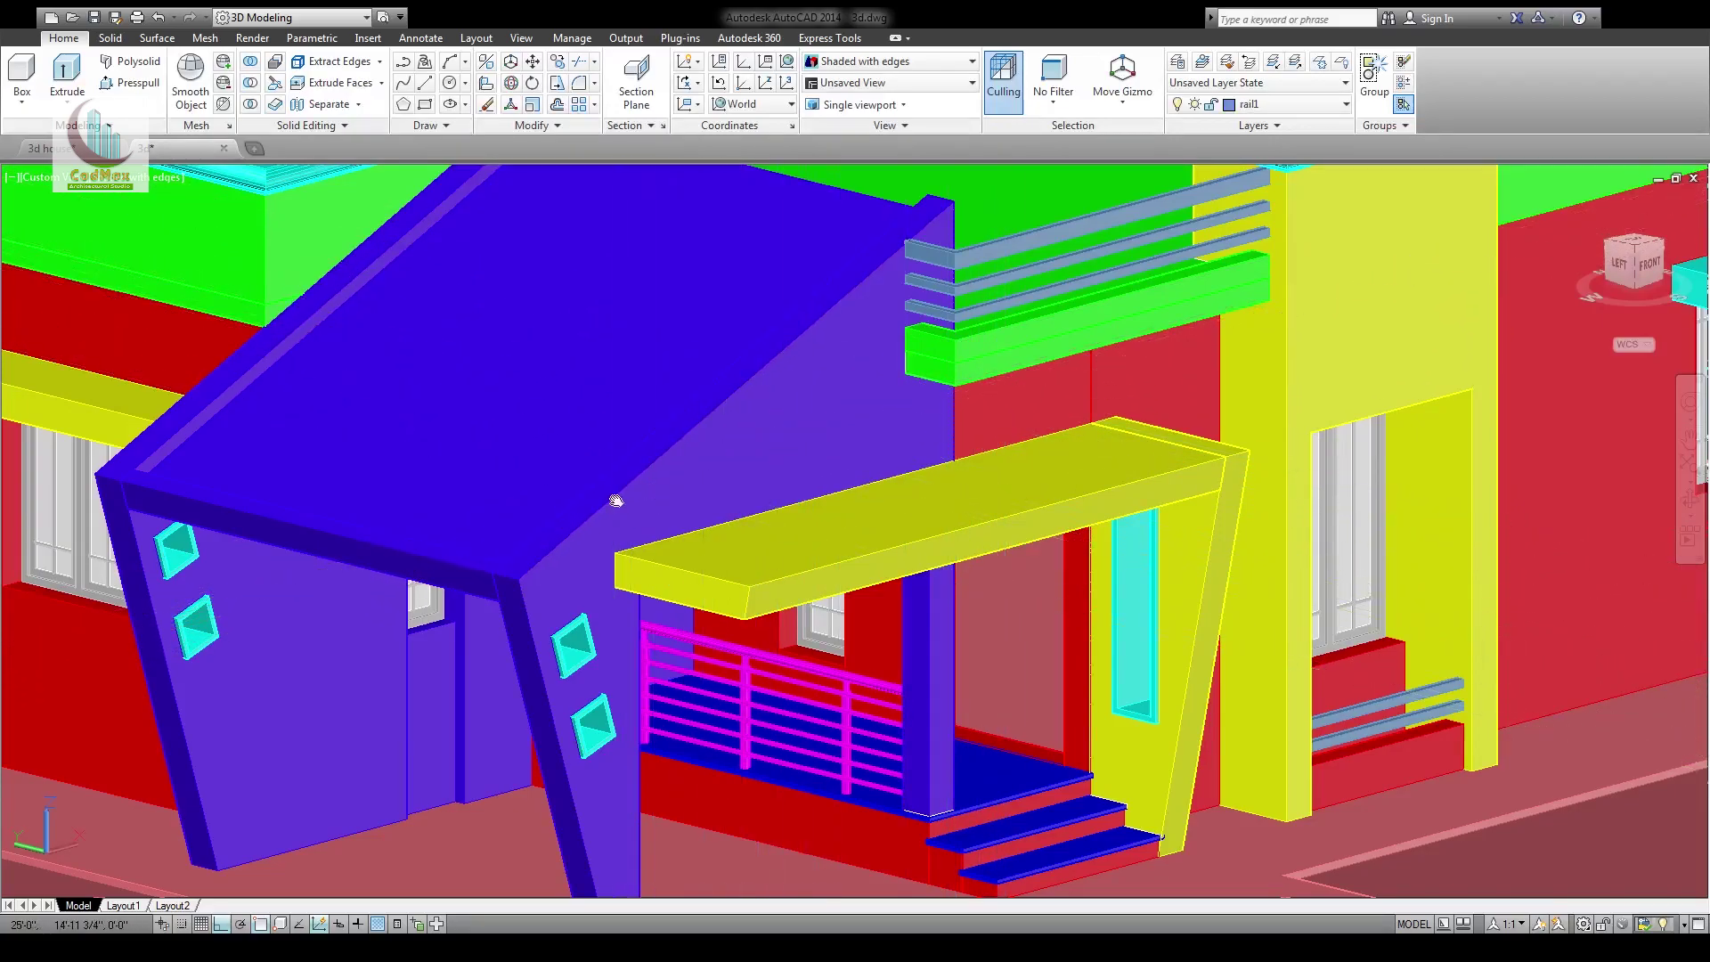
middle_click_drag(617, 501, 656, 409)
left_click(51, 148)
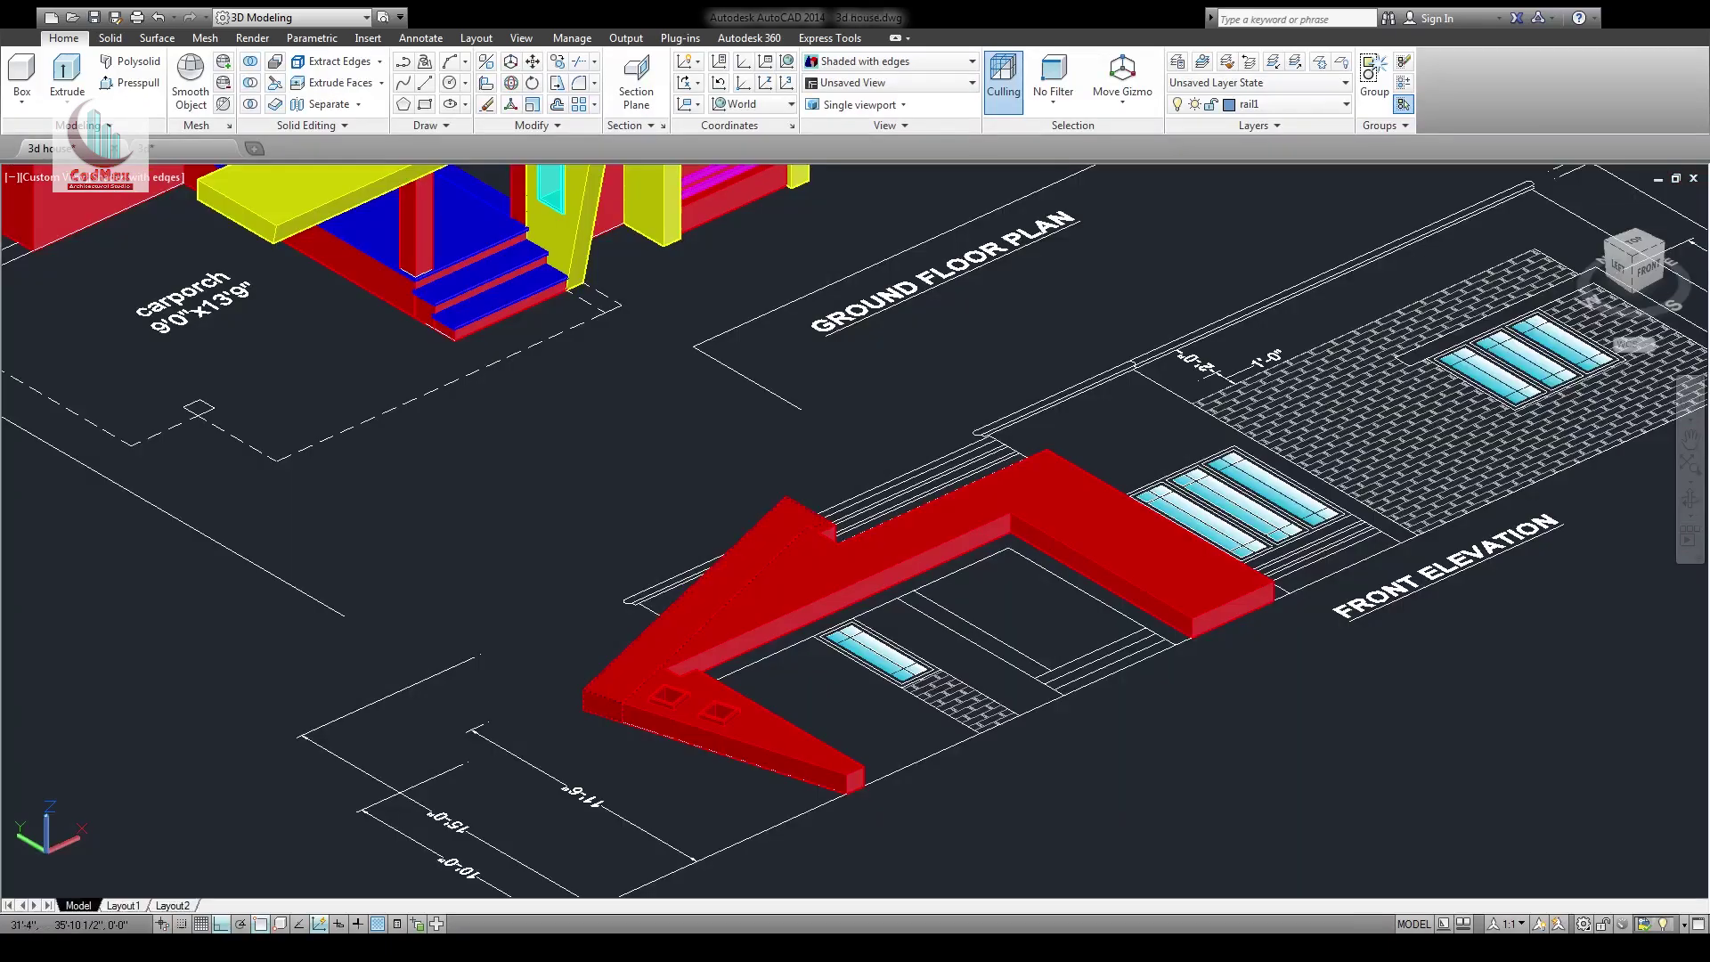
middle_click_drag(875, 541, 792, 522)
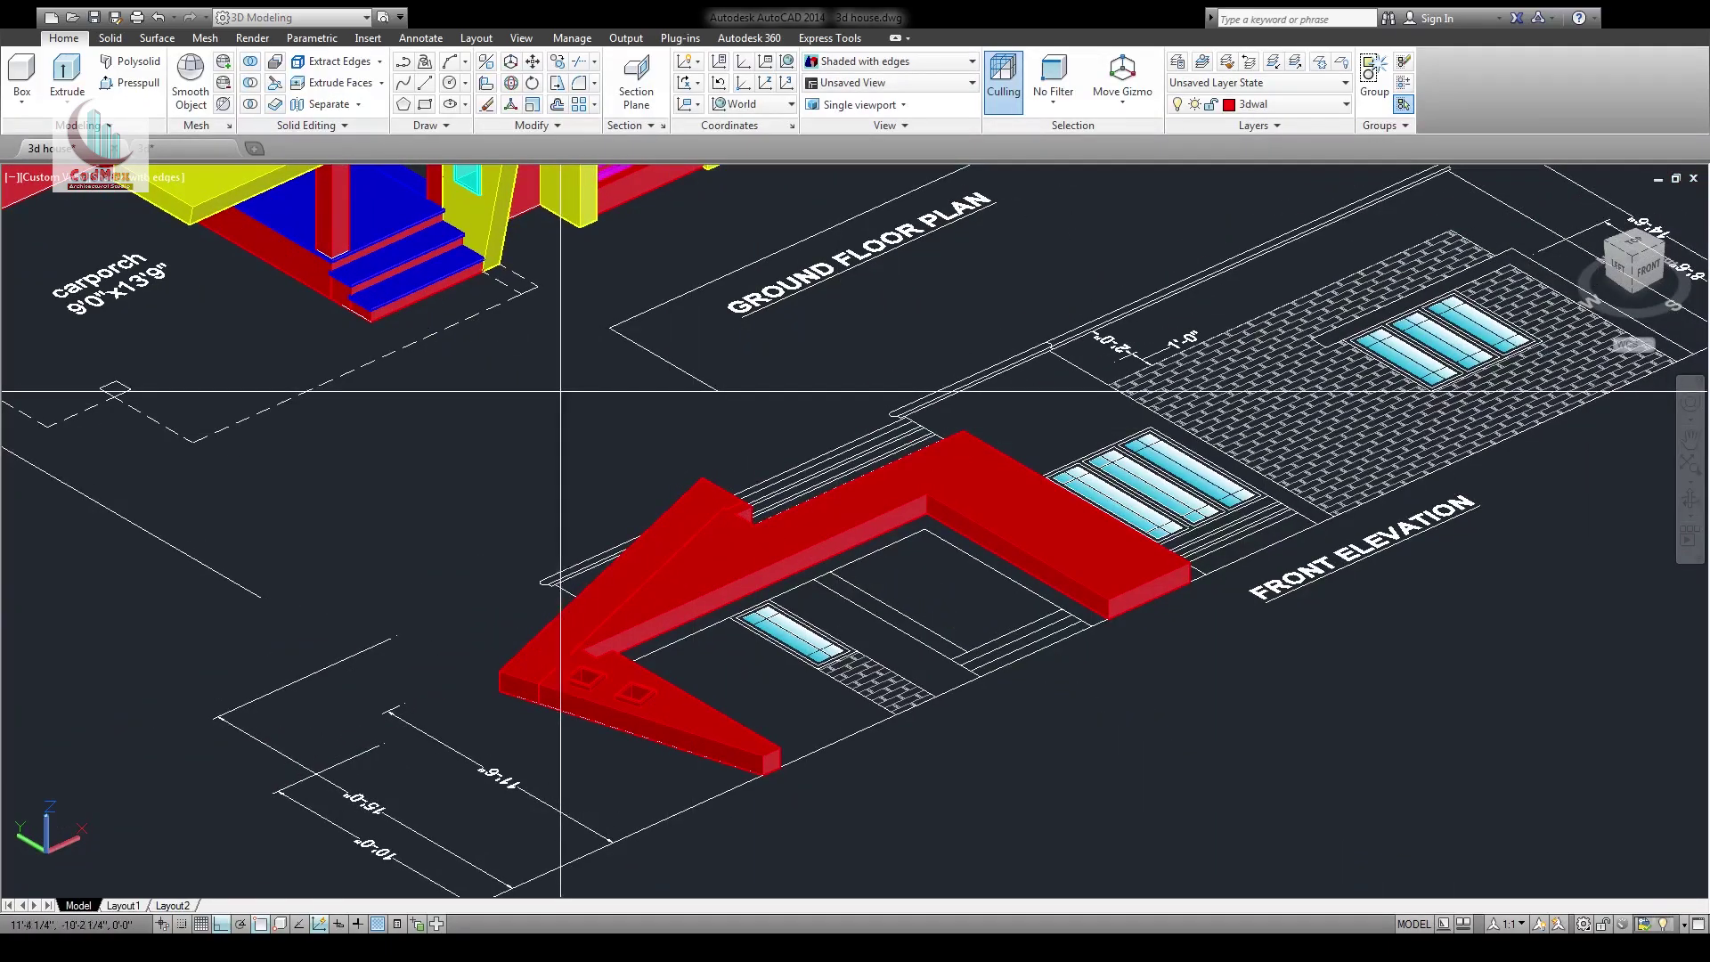
middle_click_drag(579, 409, 583, 472)
left_click(1294, 782)
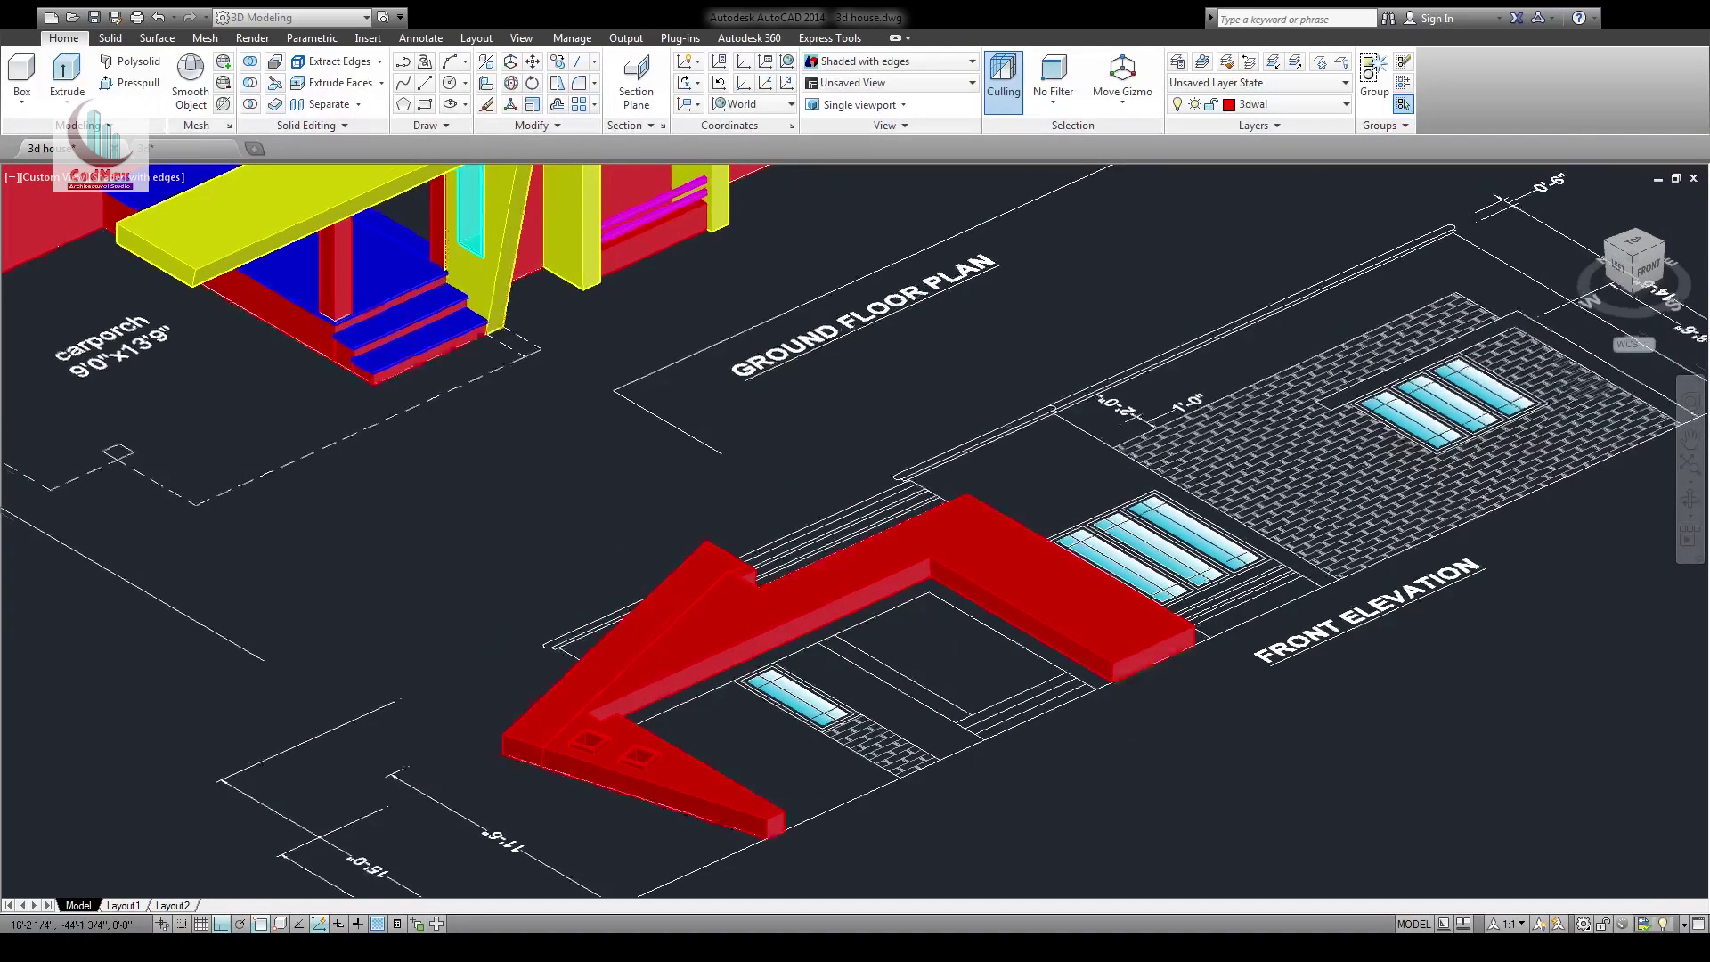
key("ctrl+Tab")
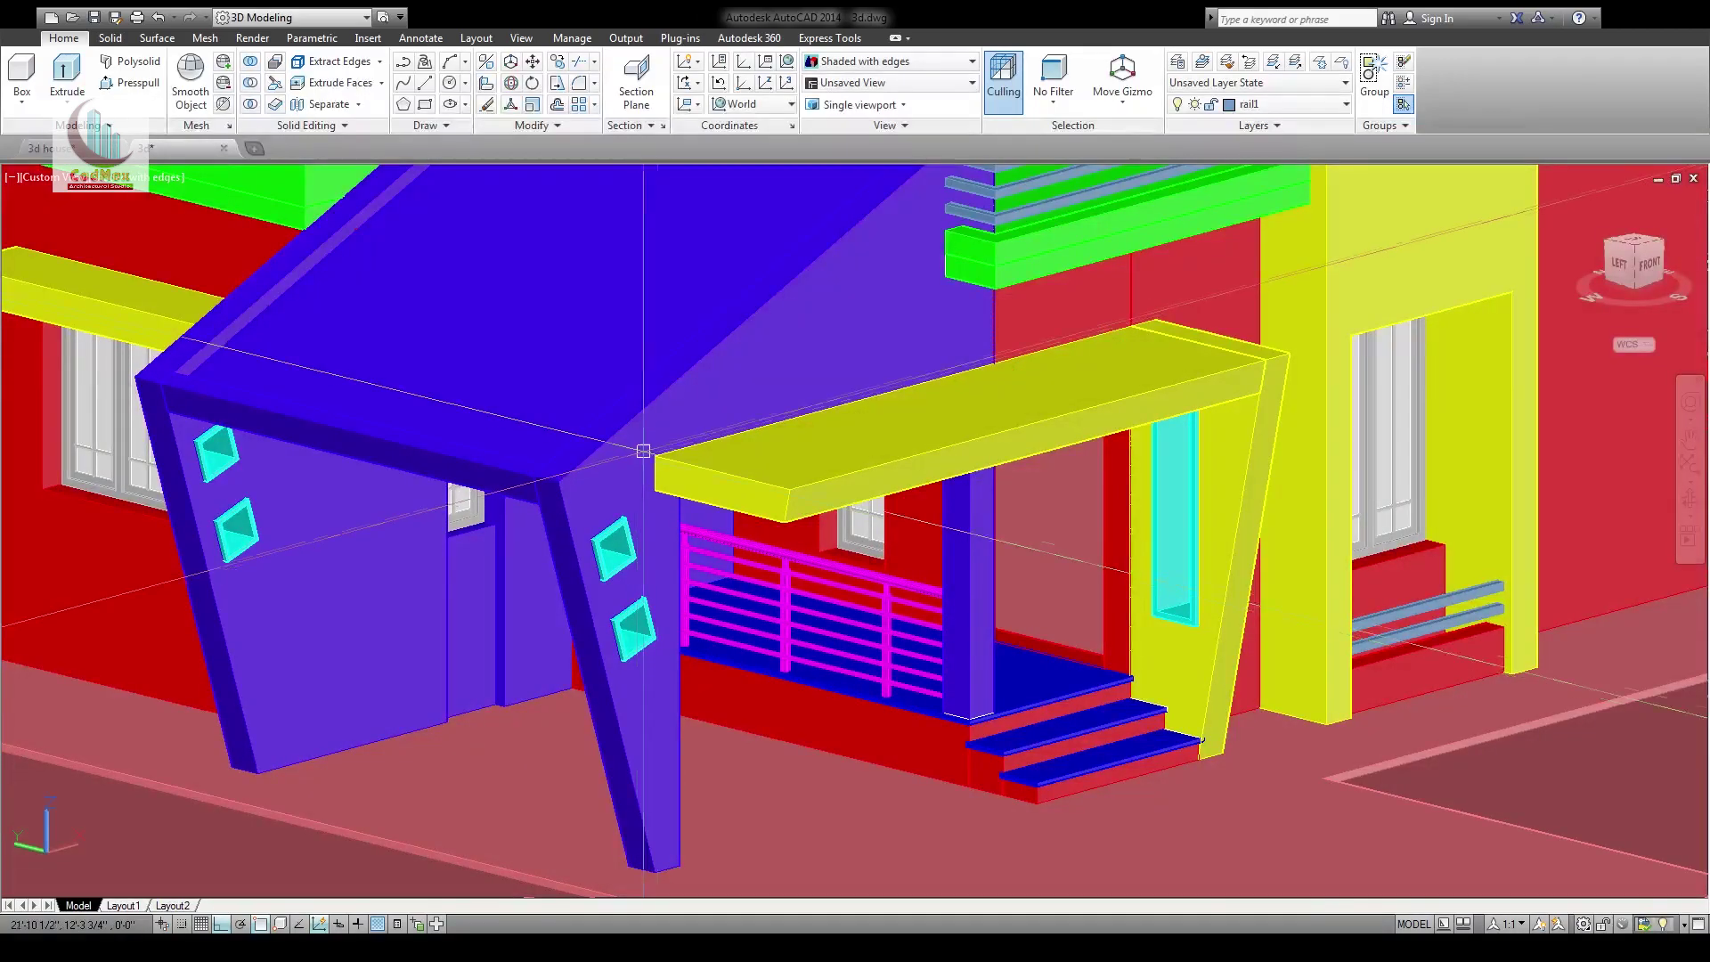
middle_click_drag(643, 451, 435, 611)
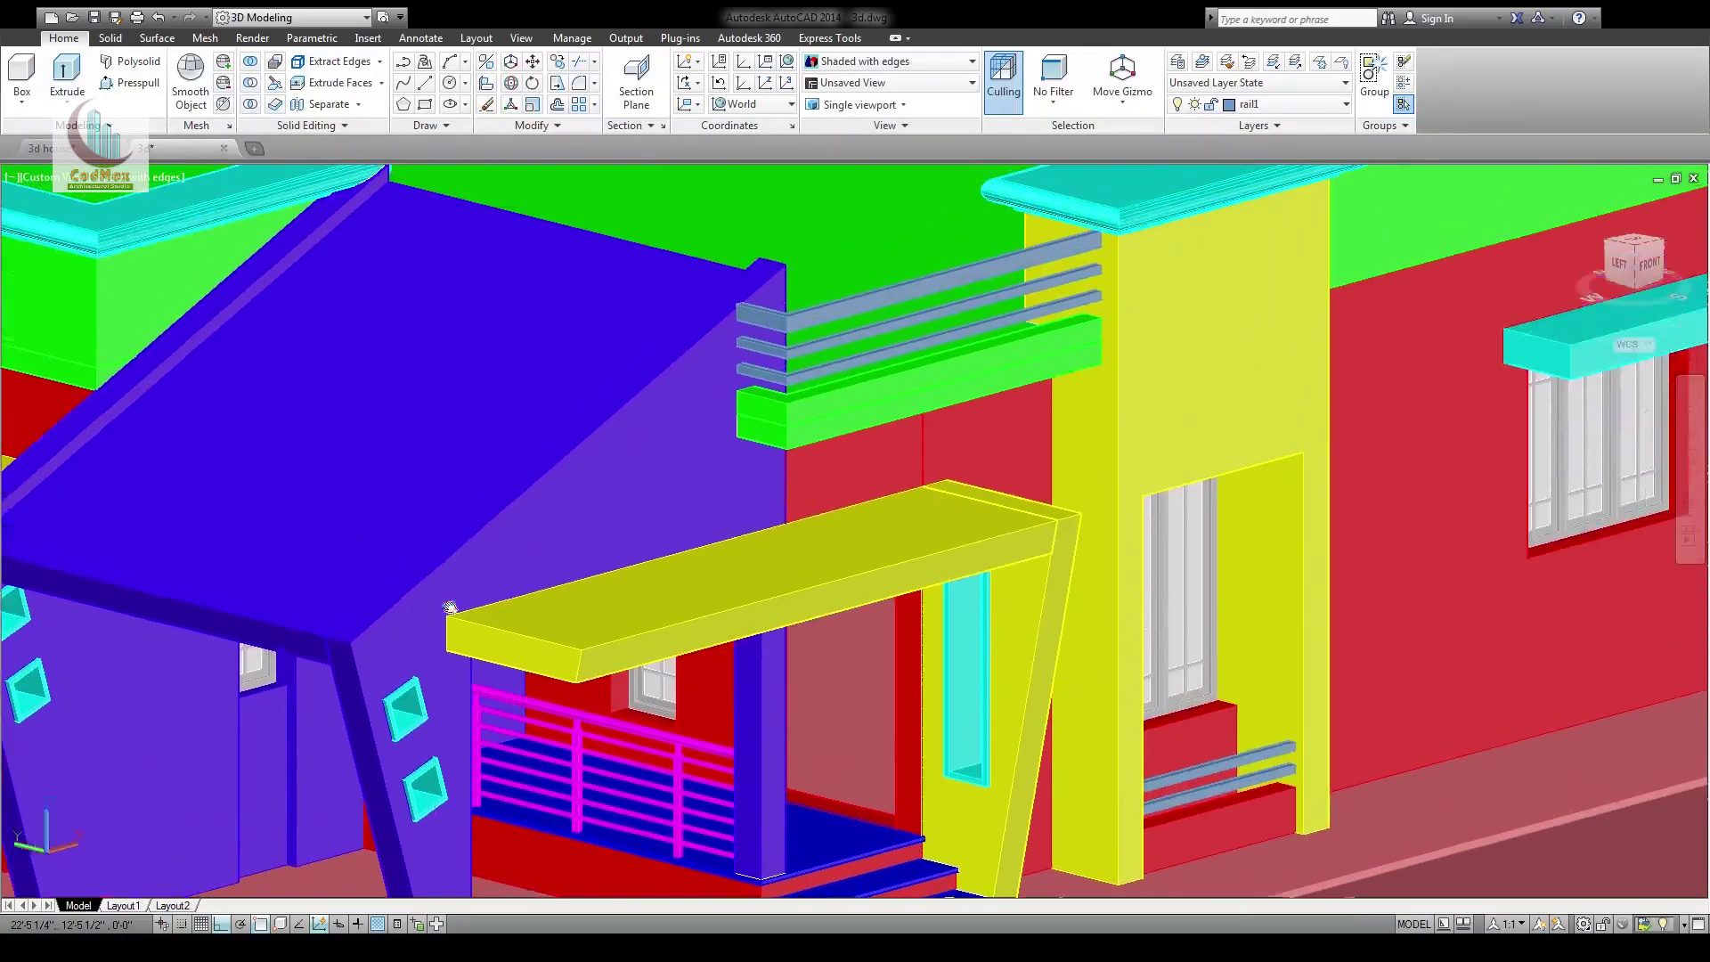
left_click(73, 147)
Extrude the outline enclosing the canopy side of the elevation level with the porch wall and subtract it to cut off that section
mouse_move(718, 470)
middle_mouse_down("shift")
mouse_move(696, 514)
mouse_move(684, 500)
middle_mouse_up("shift")
middle_click_drag(487, 409, 836, 496)
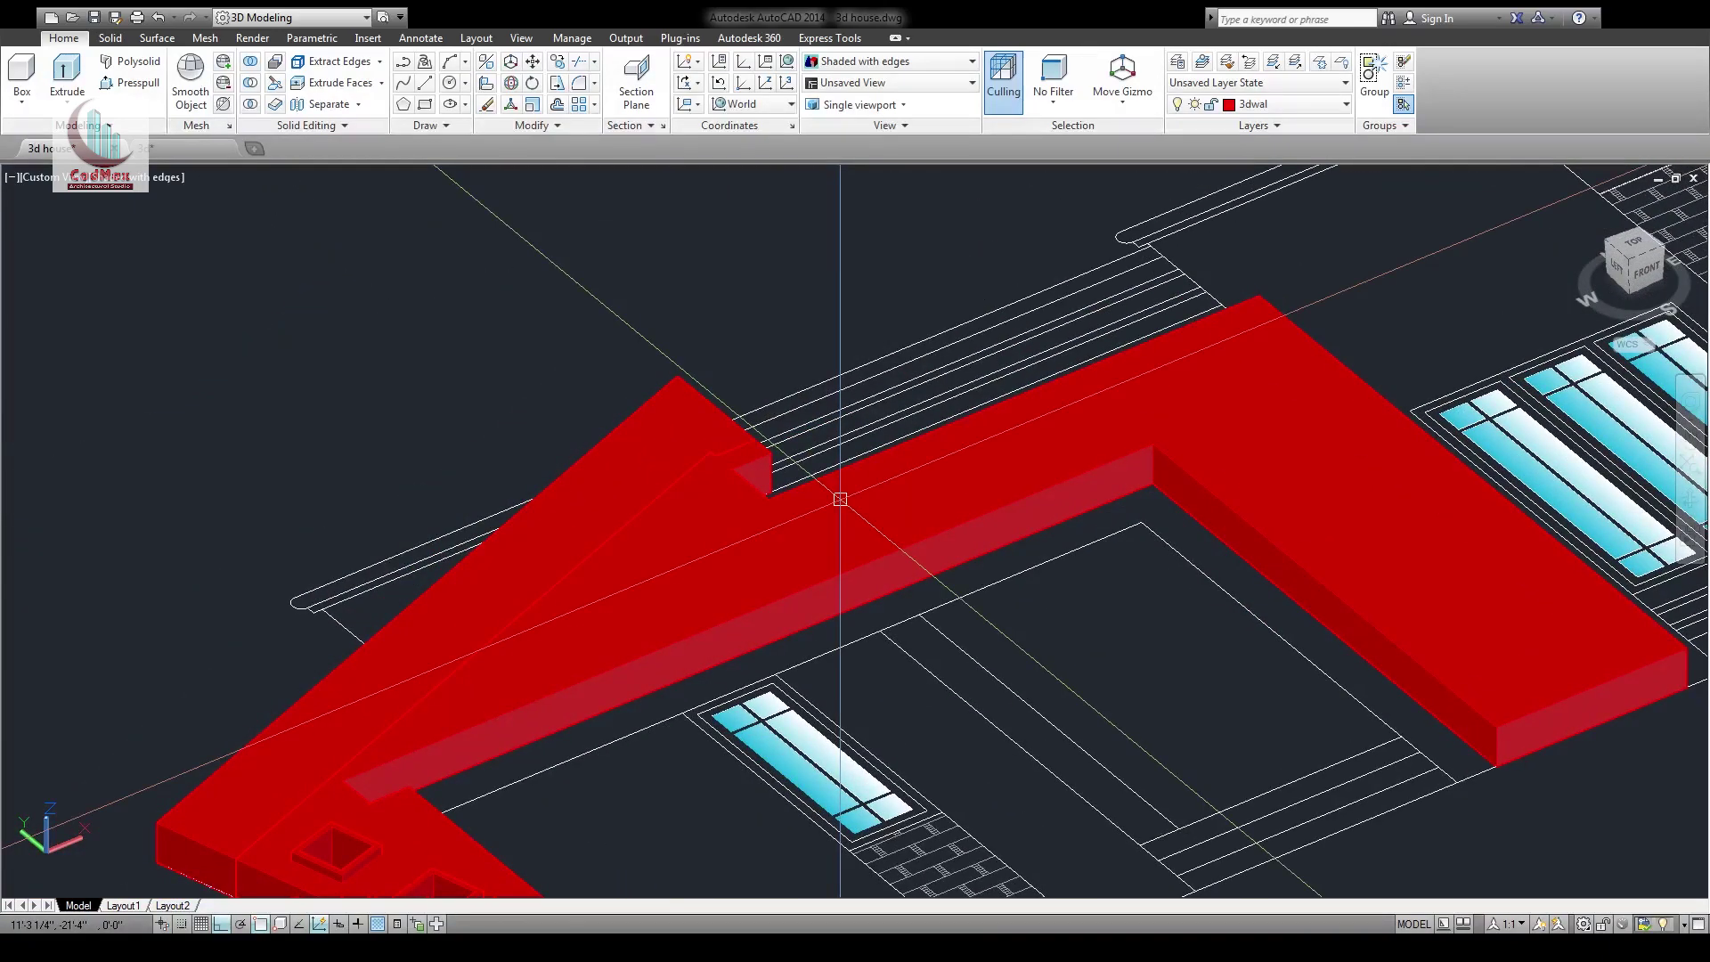
scroll(836, 496, "down", 1)
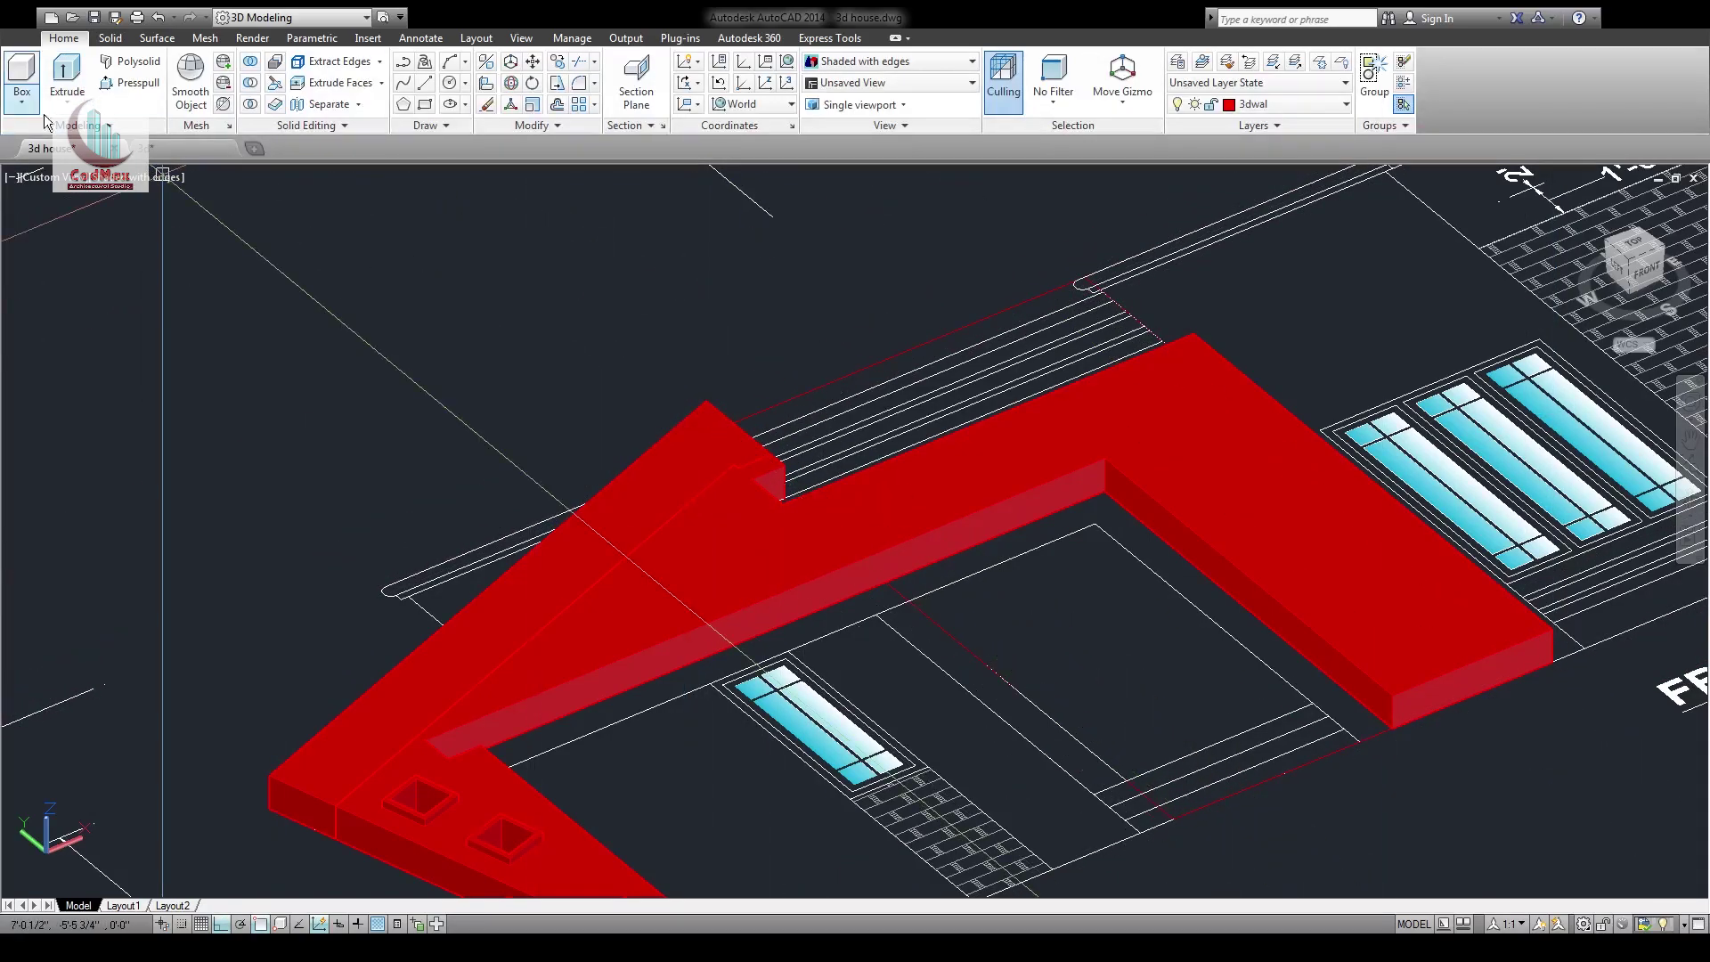
left_click(820, 374)
type("1")
key("Return")
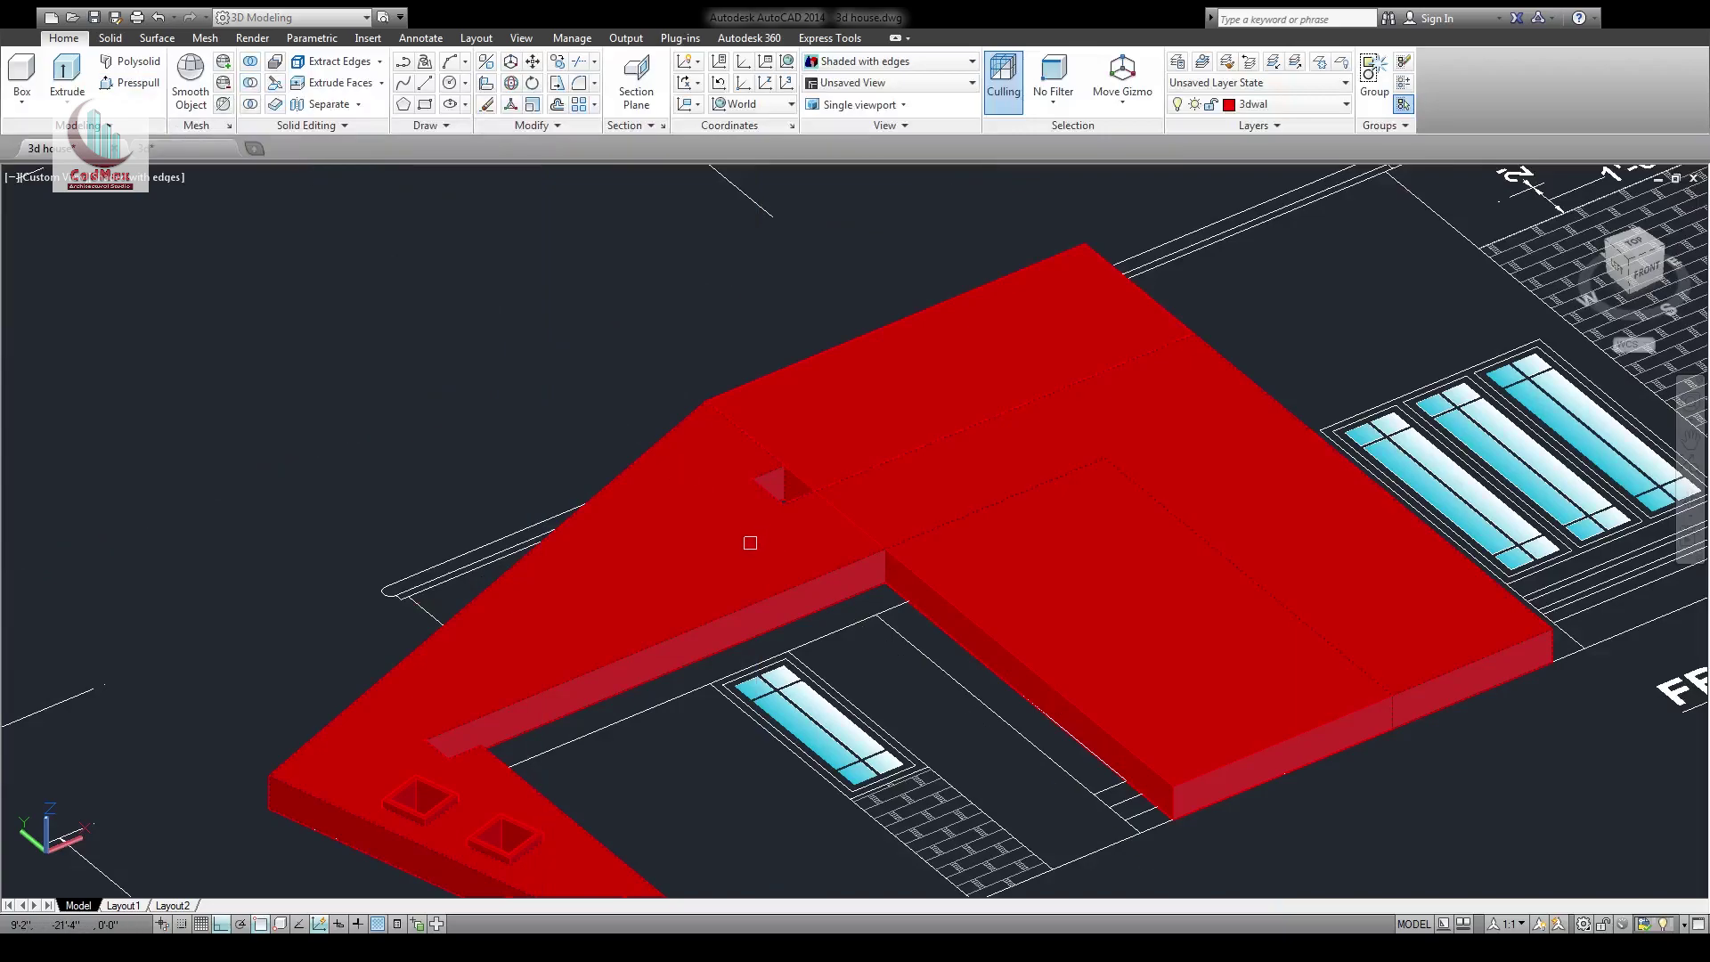
left_click(816, 416)
key("Return")
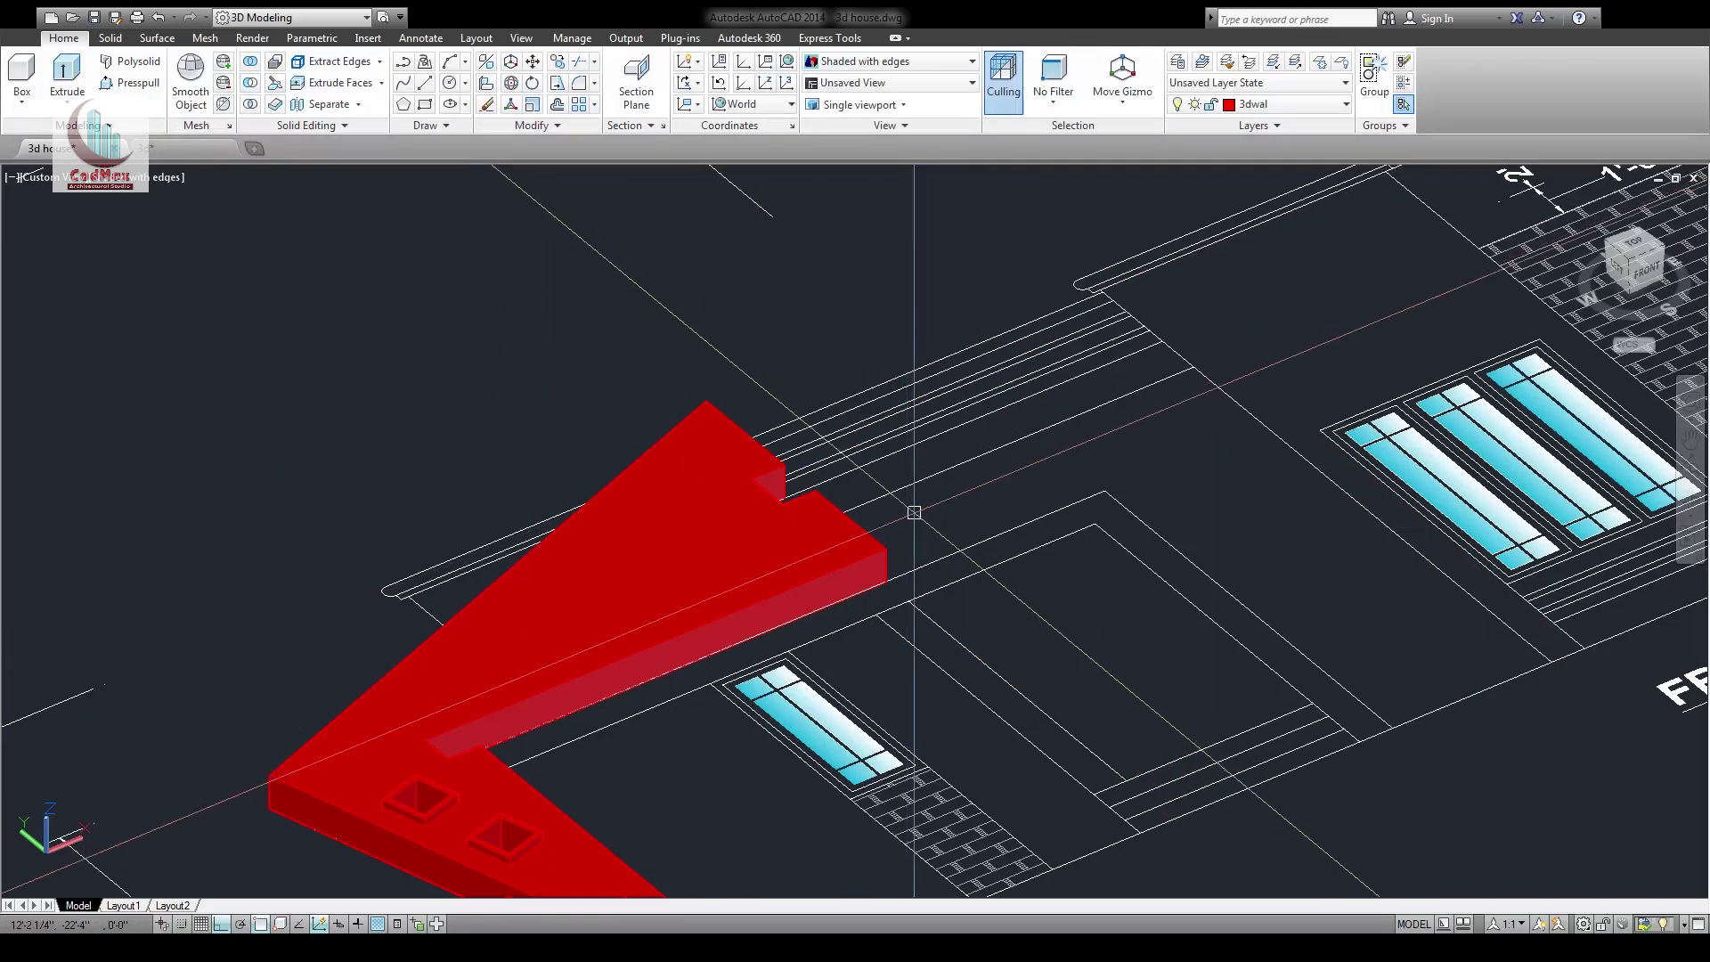
Press-pull the inner face of the notch at the wall's cut end flush with the end face
middle_click_drag(933, 588, 650, 595, "shift")
middle_click_drag(1130, 450, 1024, 662)
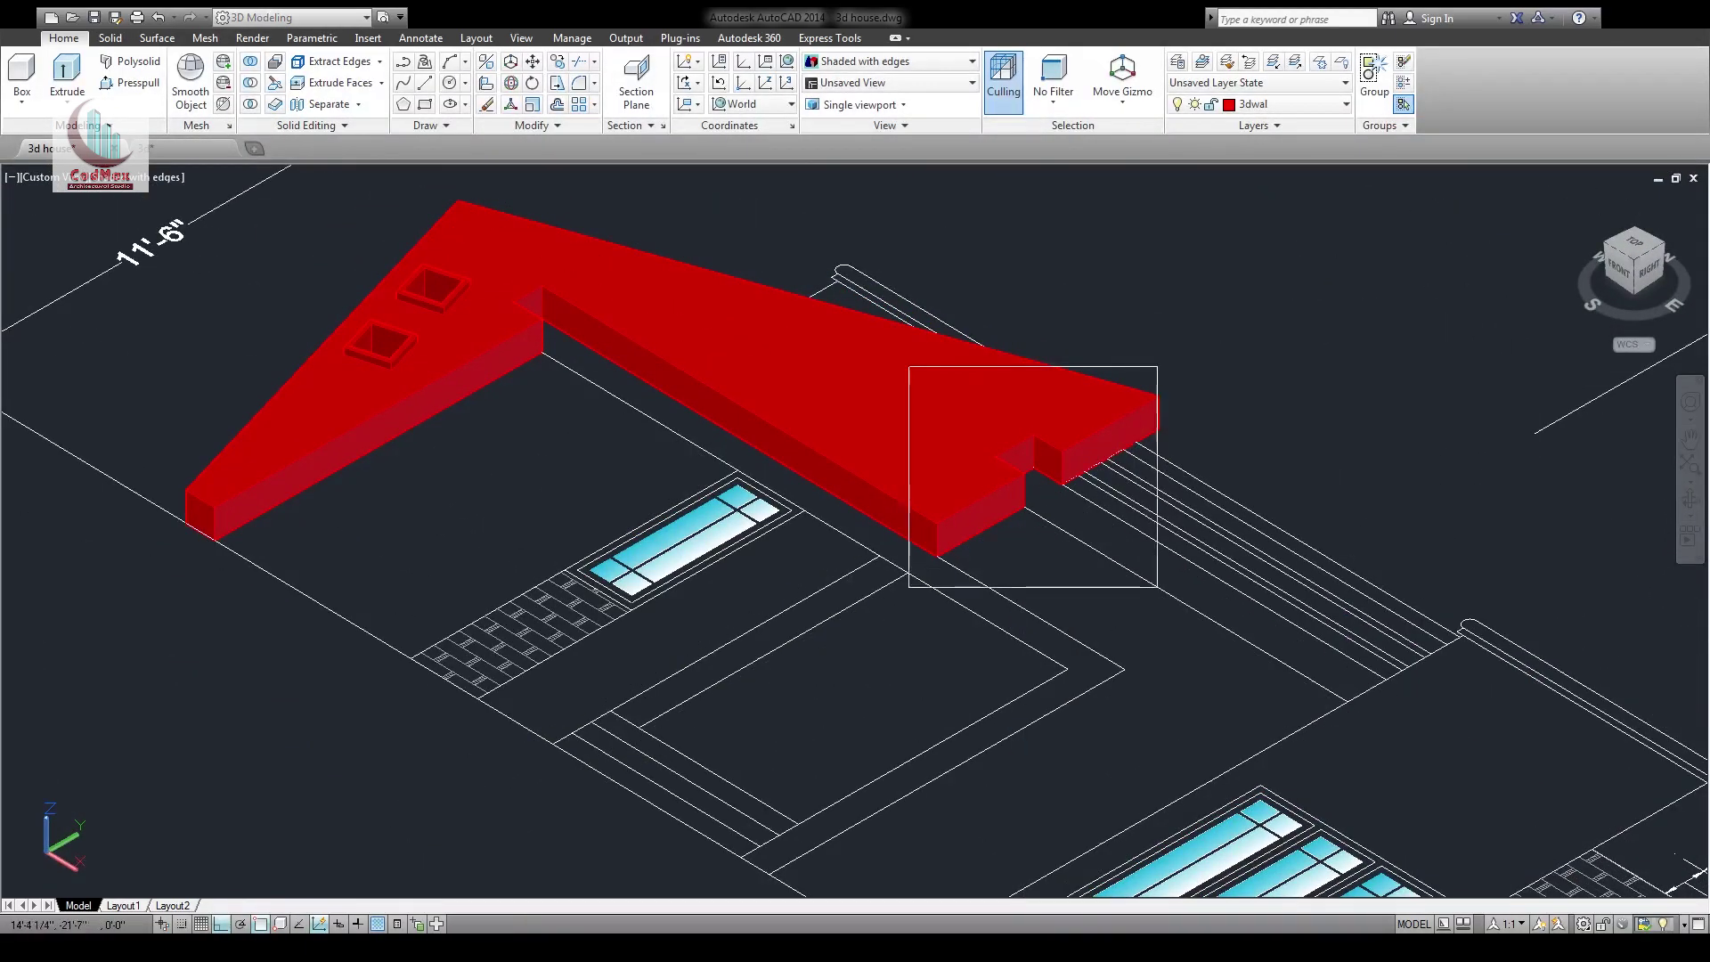
scroll(1033, 477, "up", 5)
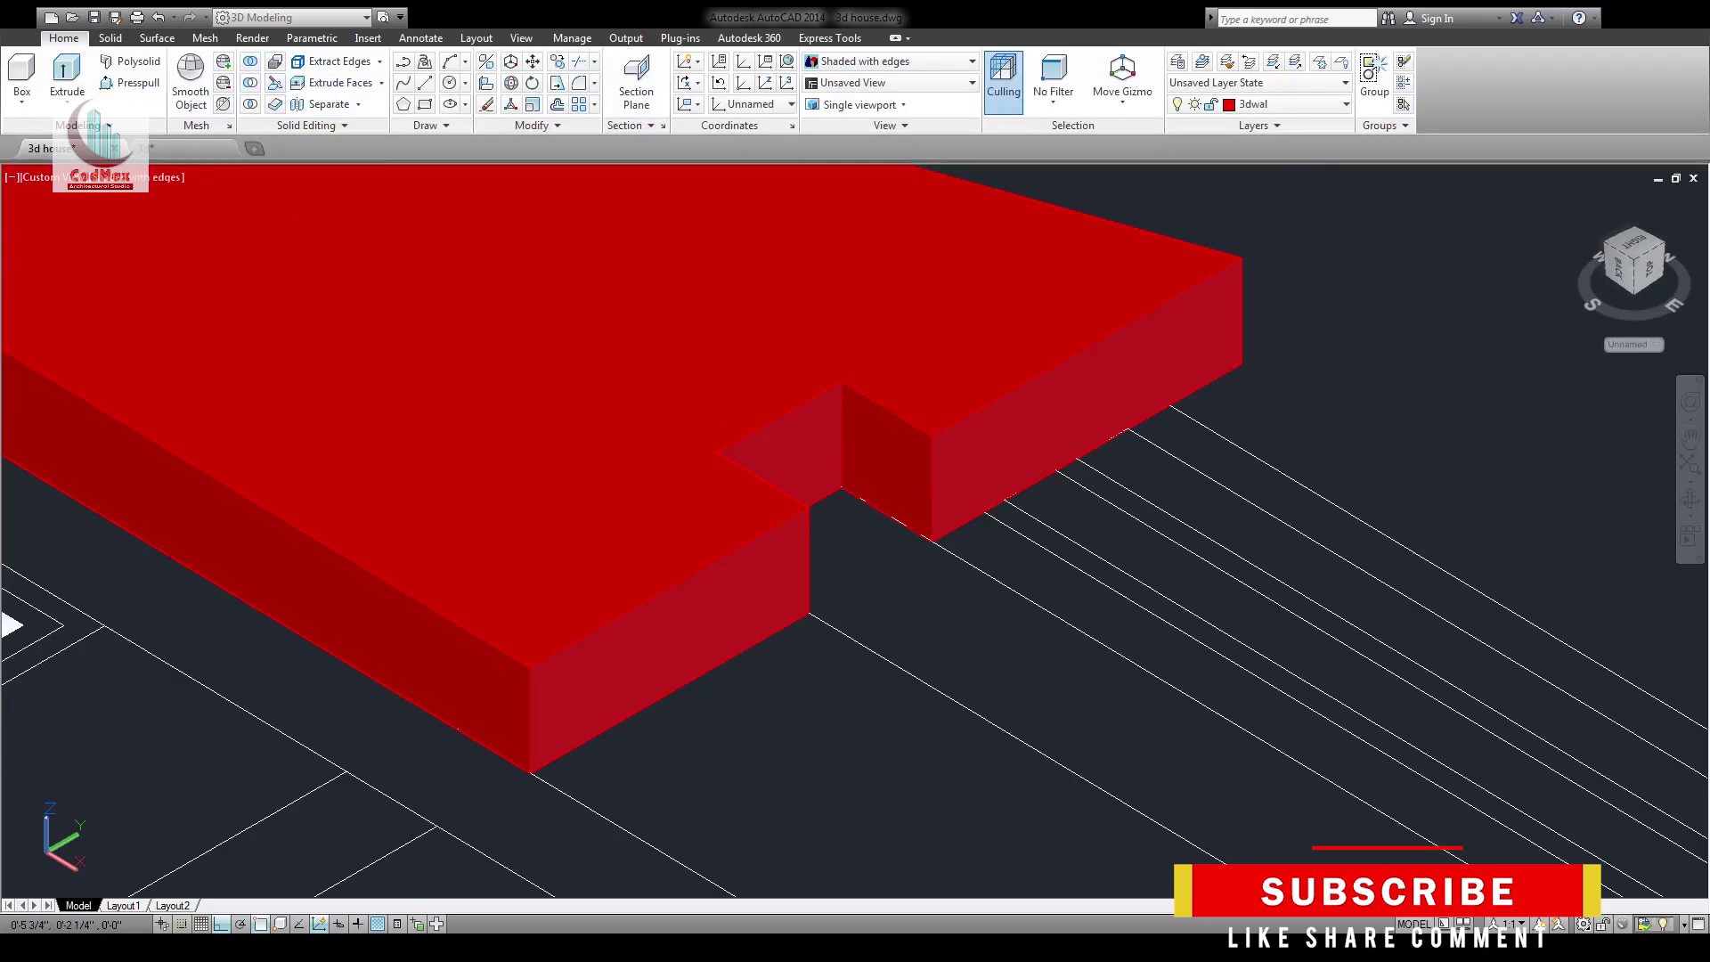
key("ctrl+z")
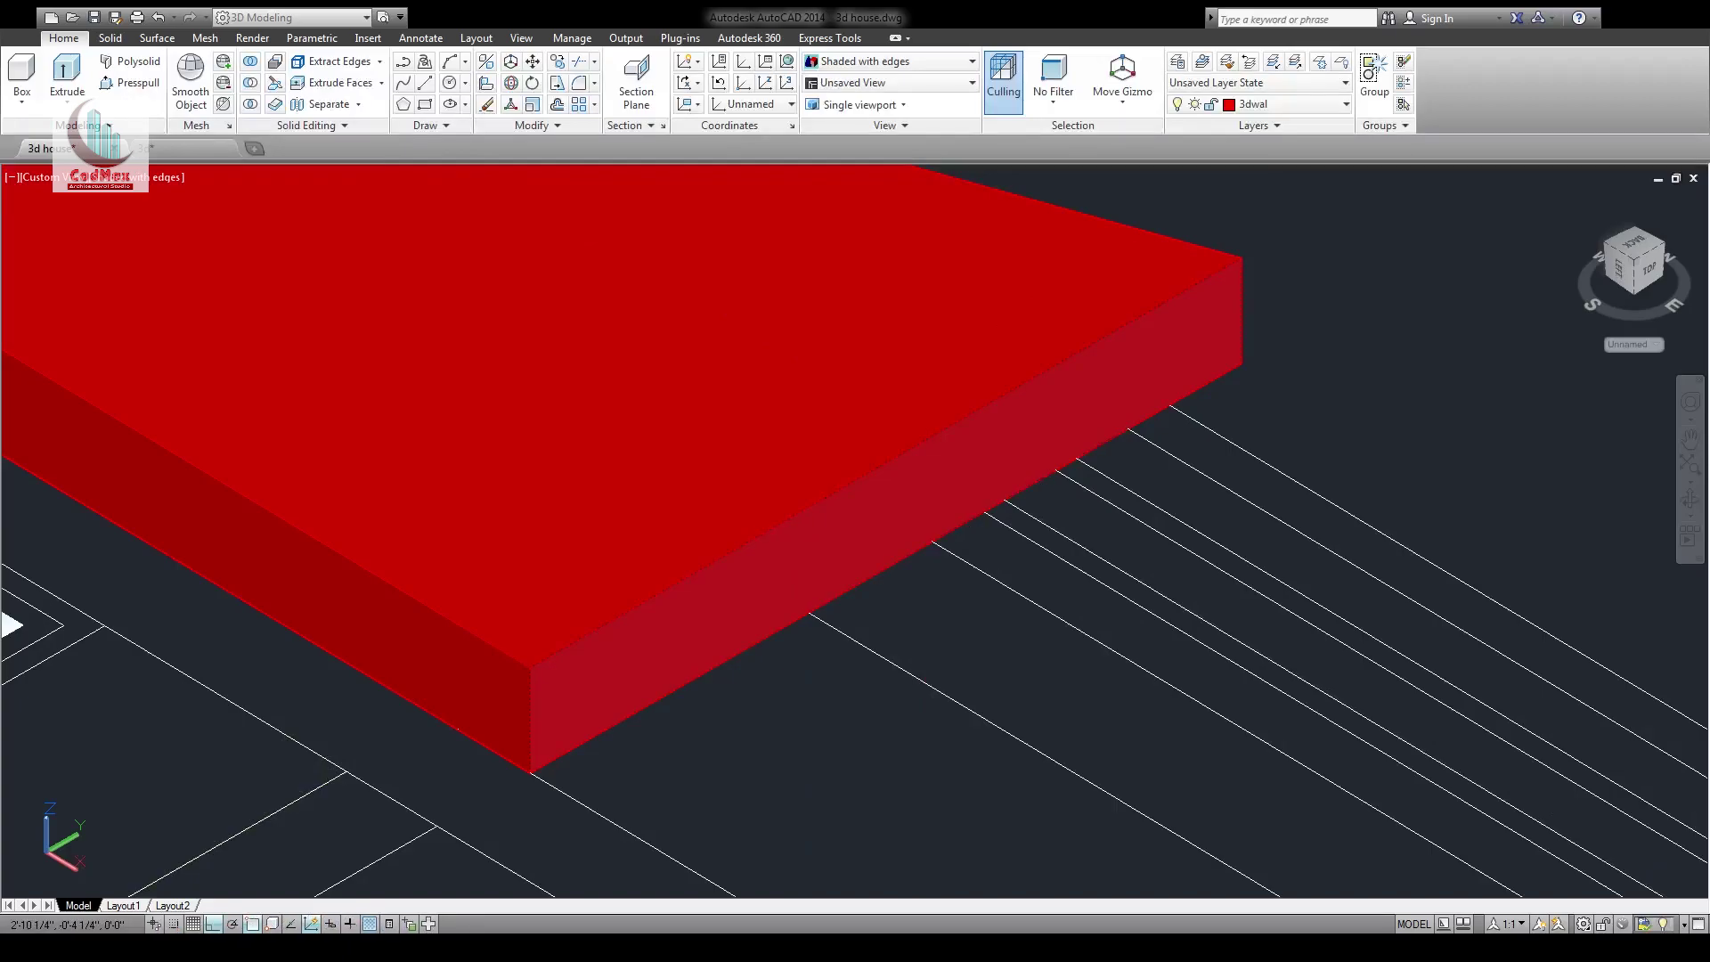
Fill the notch at the inner corner beside the square frames by press-pulling its face flush with the leg's inner side
scroll(592, 630, "down", 5)
middle_click_drag(592, 630, 816, 664, "shift")
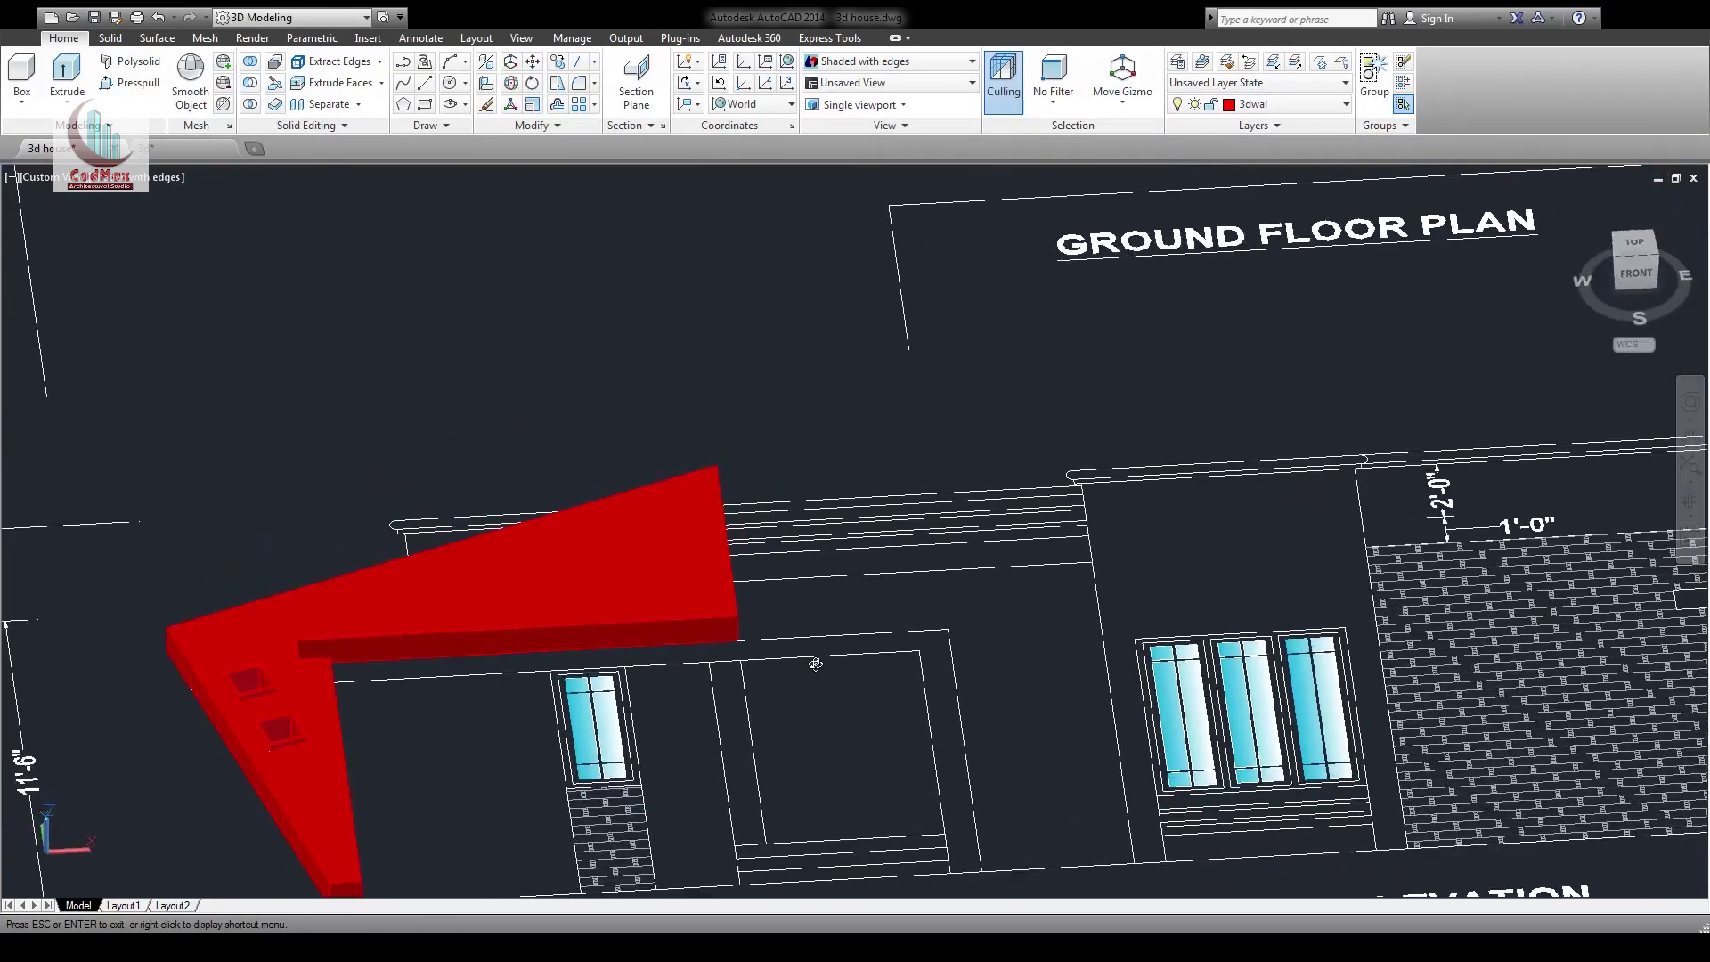
middle_click_drag(686, 714, 810, 517)
middle_click_drag(695, 649, 870, 580, "shift")
scroll(819, 576, "up", 3)
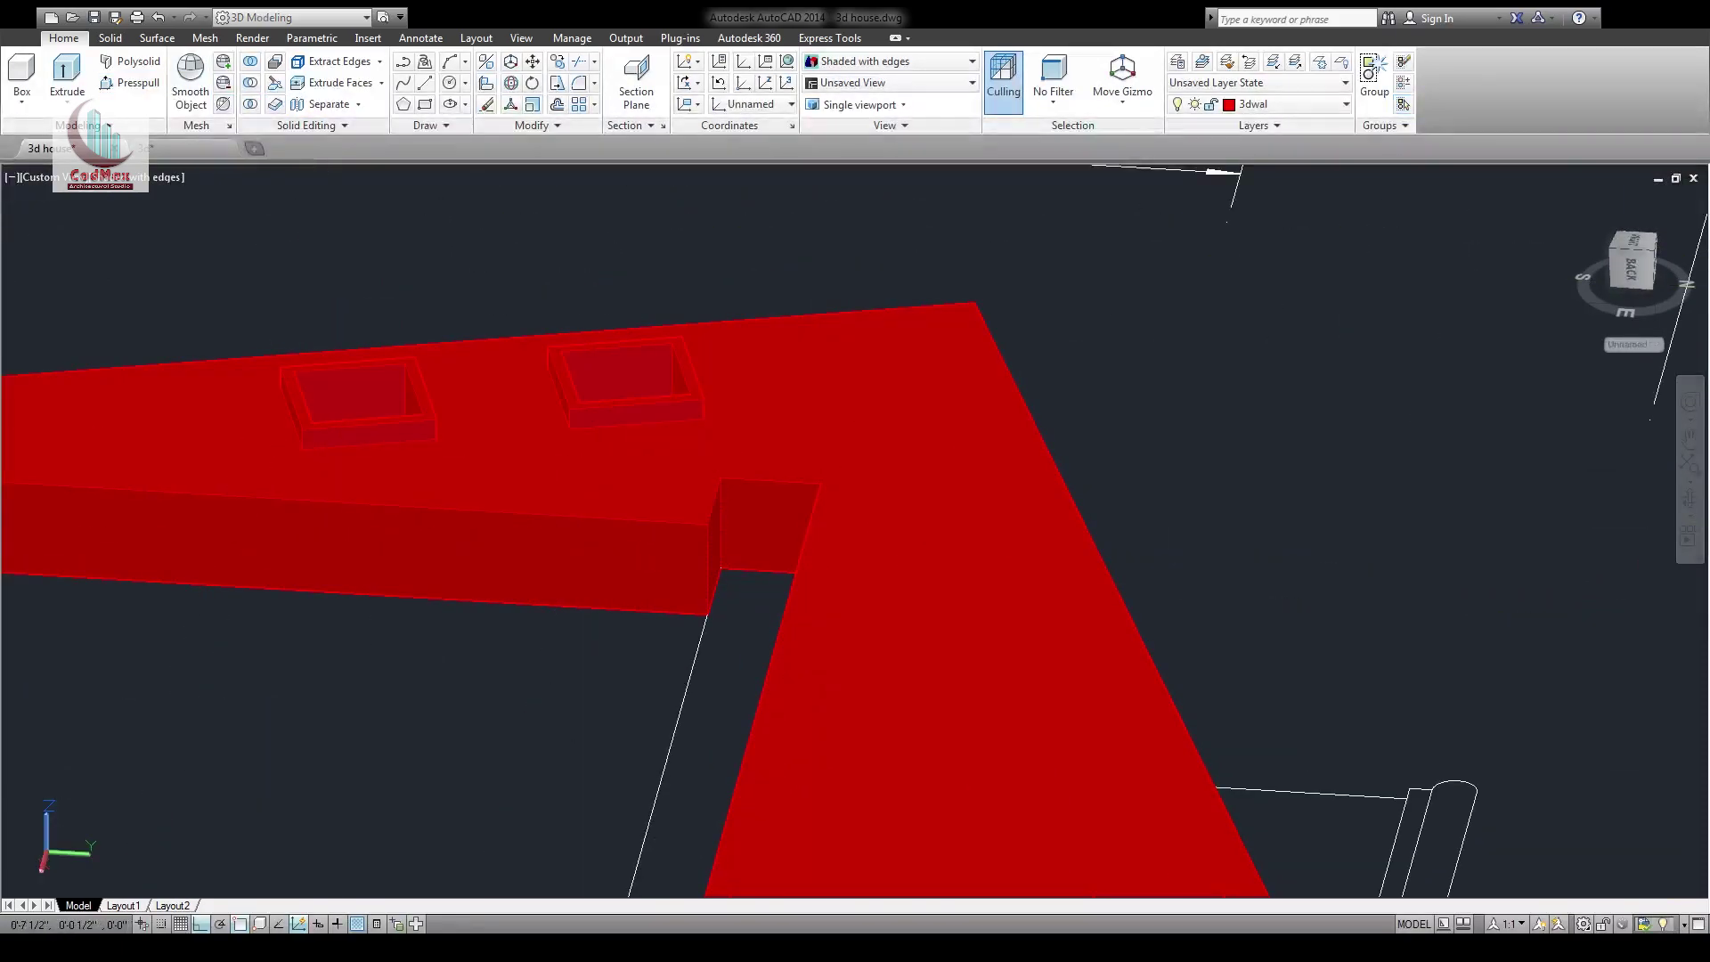
left_click(708, 524)
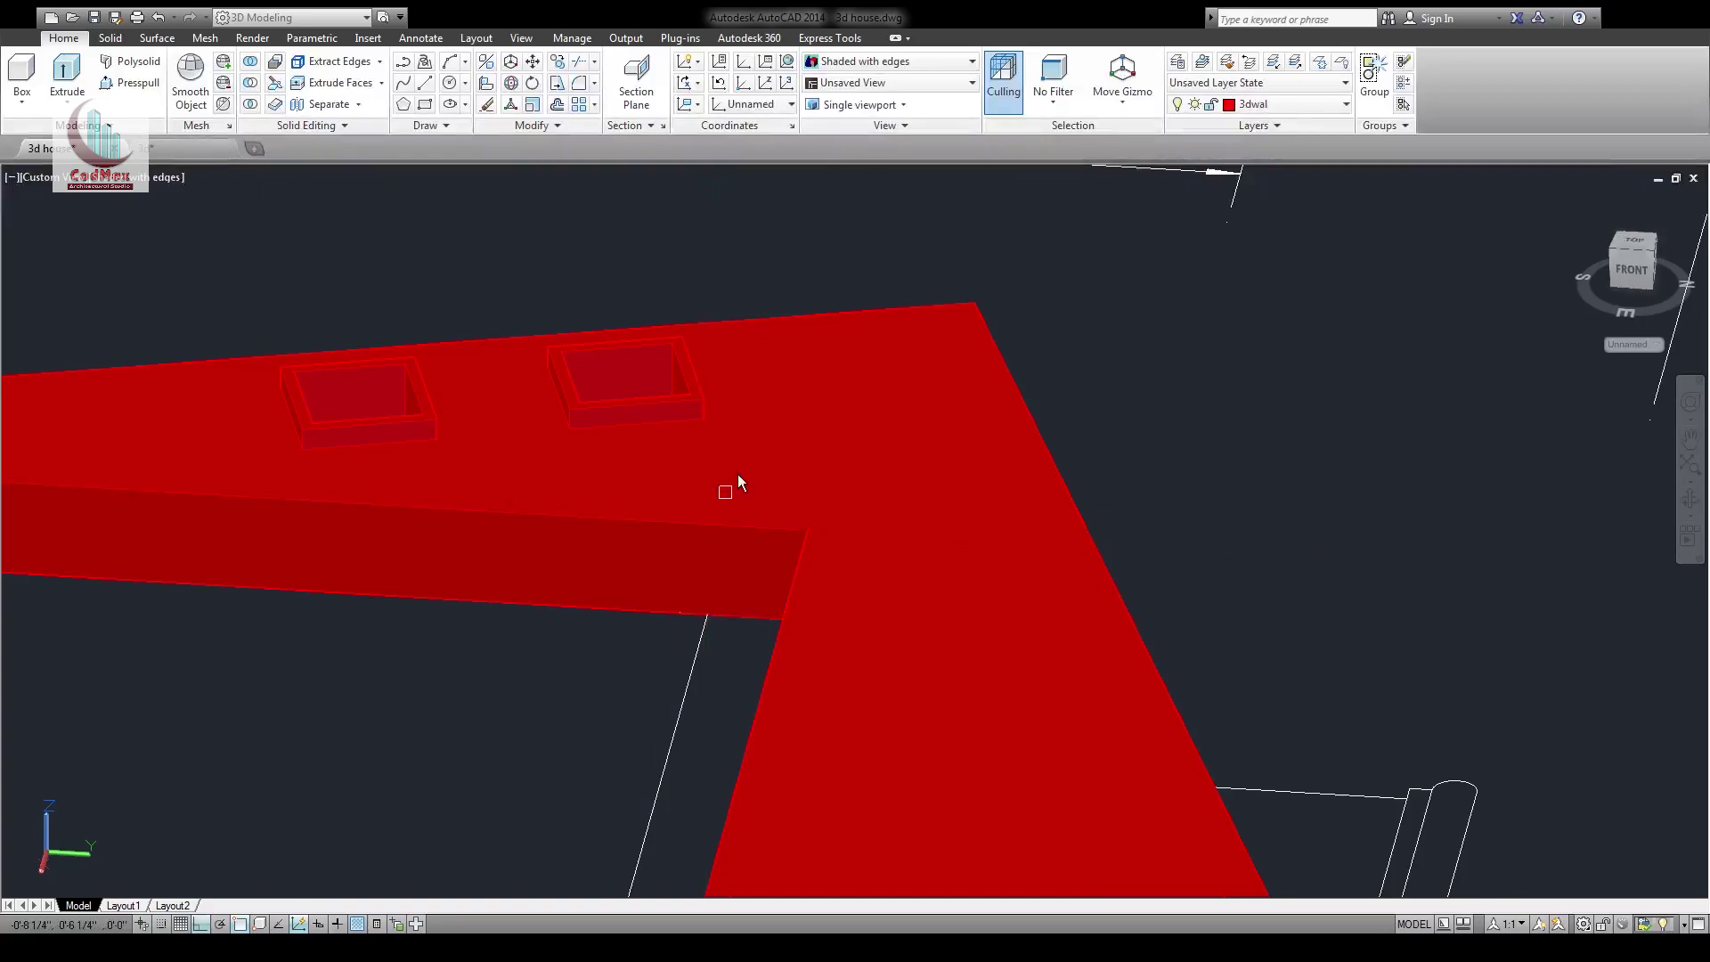
Assign the two square frames on the porch wall's slanted leg to the band layer
scroll(739, 481, "down", 3)
middle_click_drag(738, 484, 739, 475)
scroll(804, 575, "down", 4)
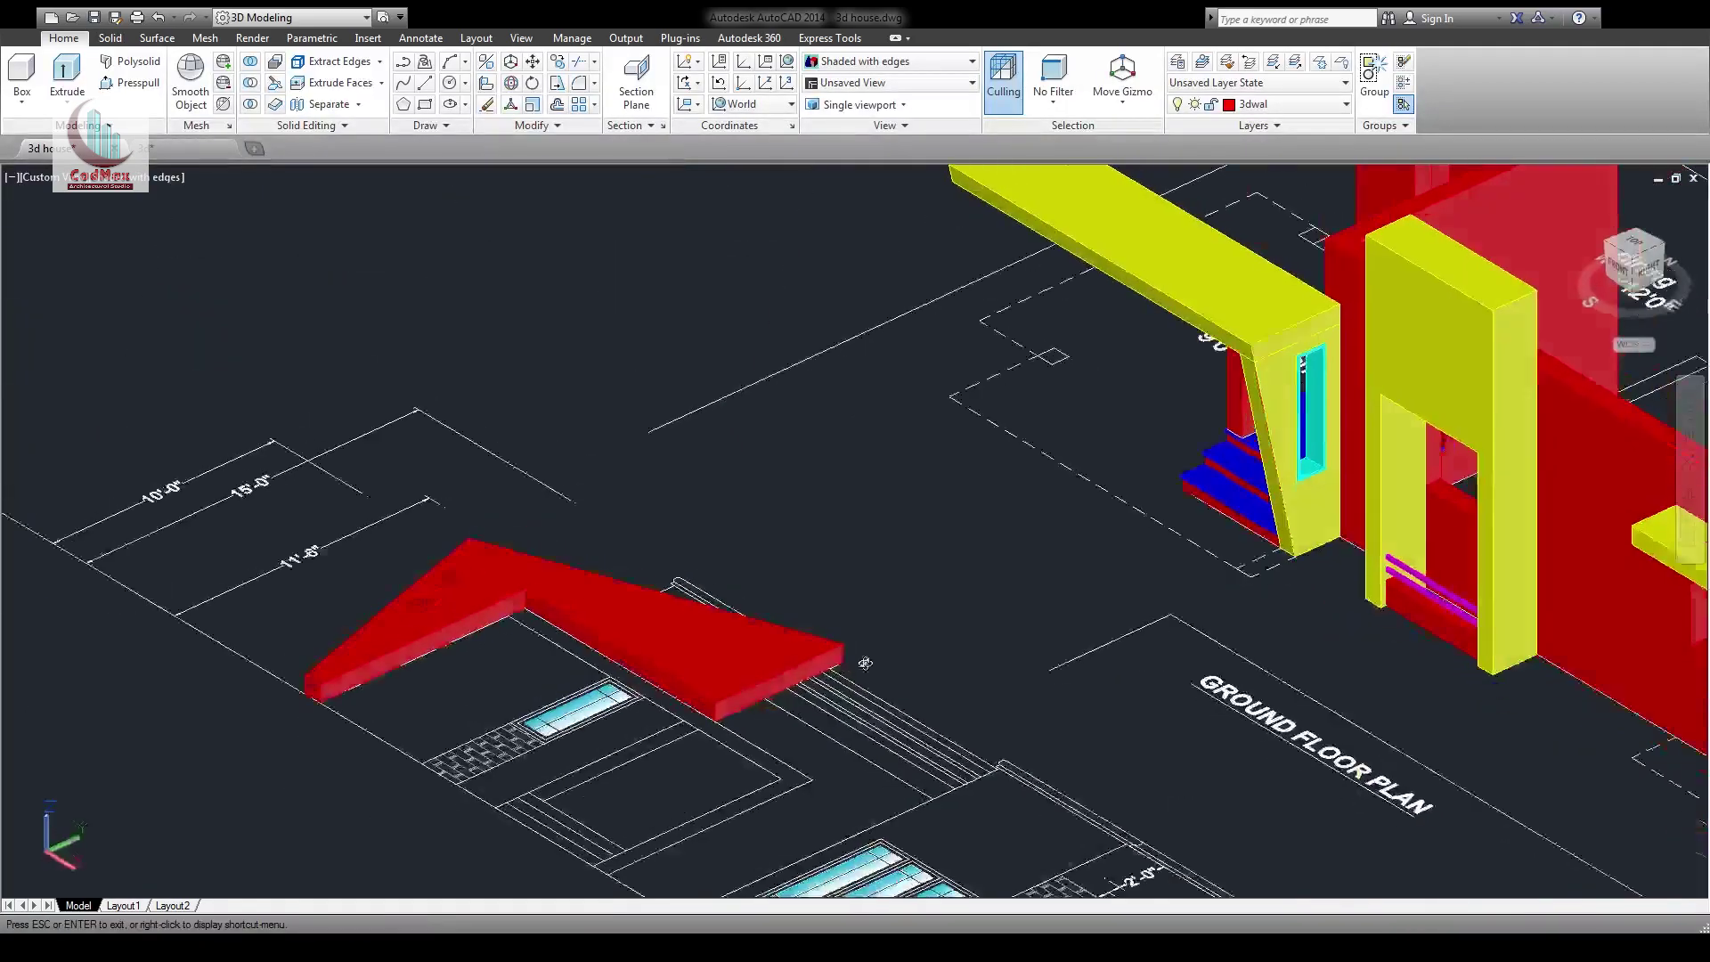
middle_click_drag(865, 662, 1319, 677, "shift")
middle_click_drag(808, 710, 1003, 462)
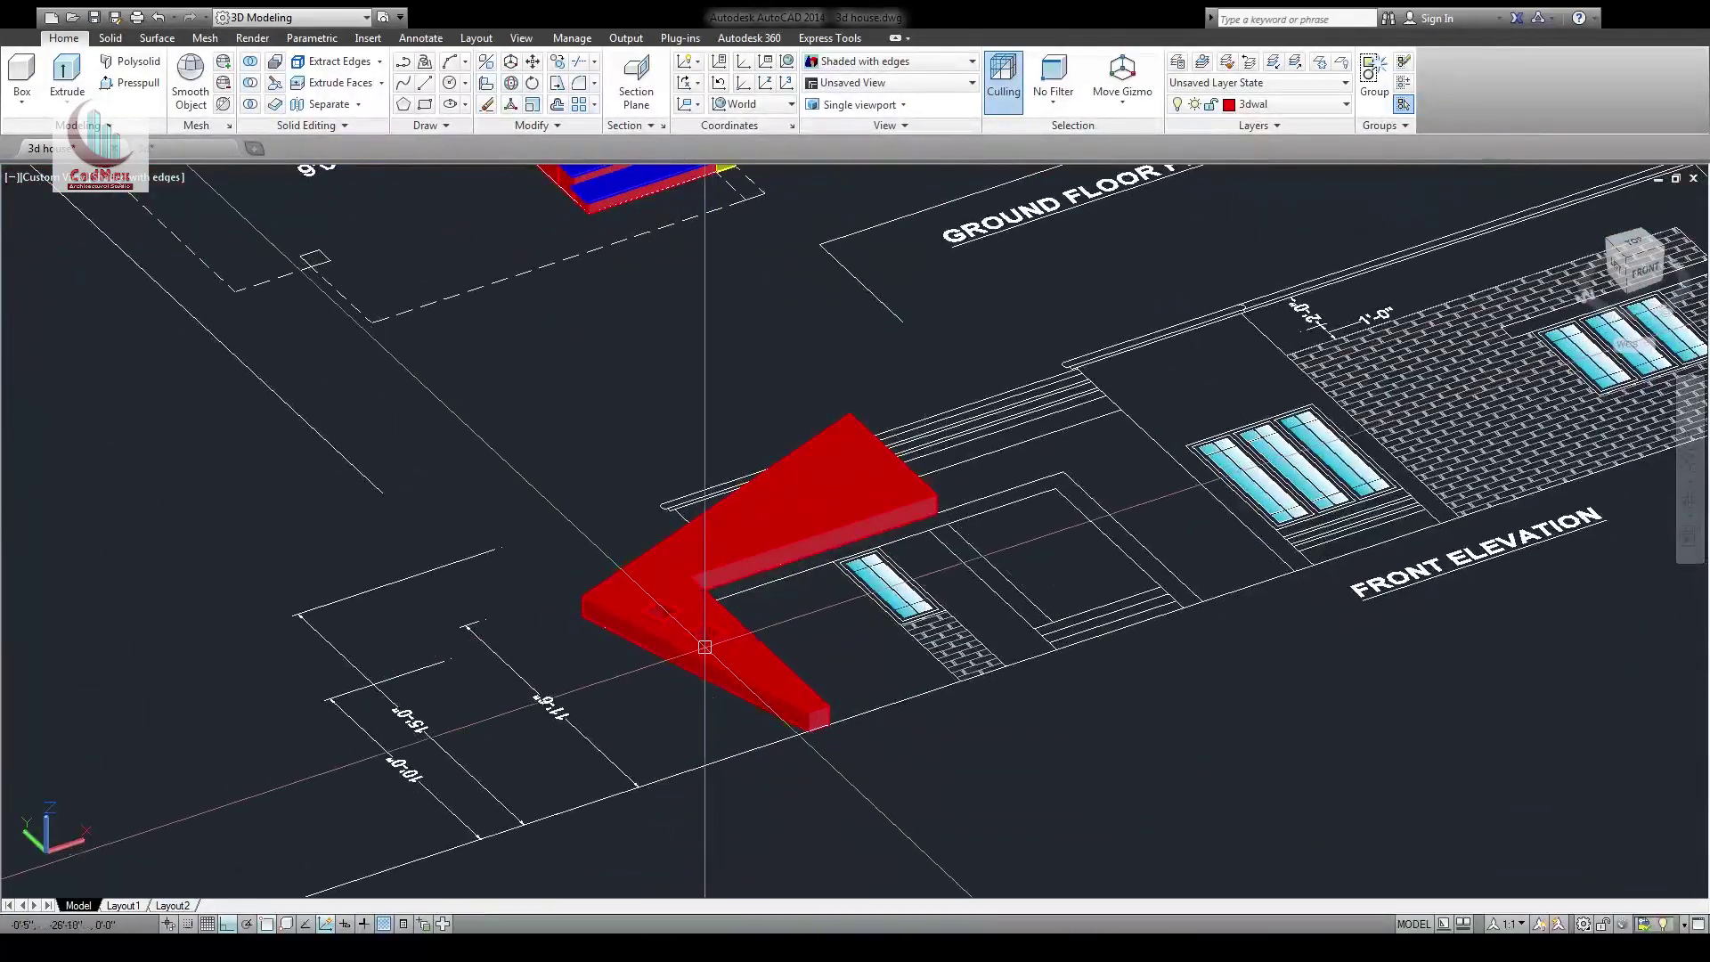
scroll(705, 647, "up", 6)
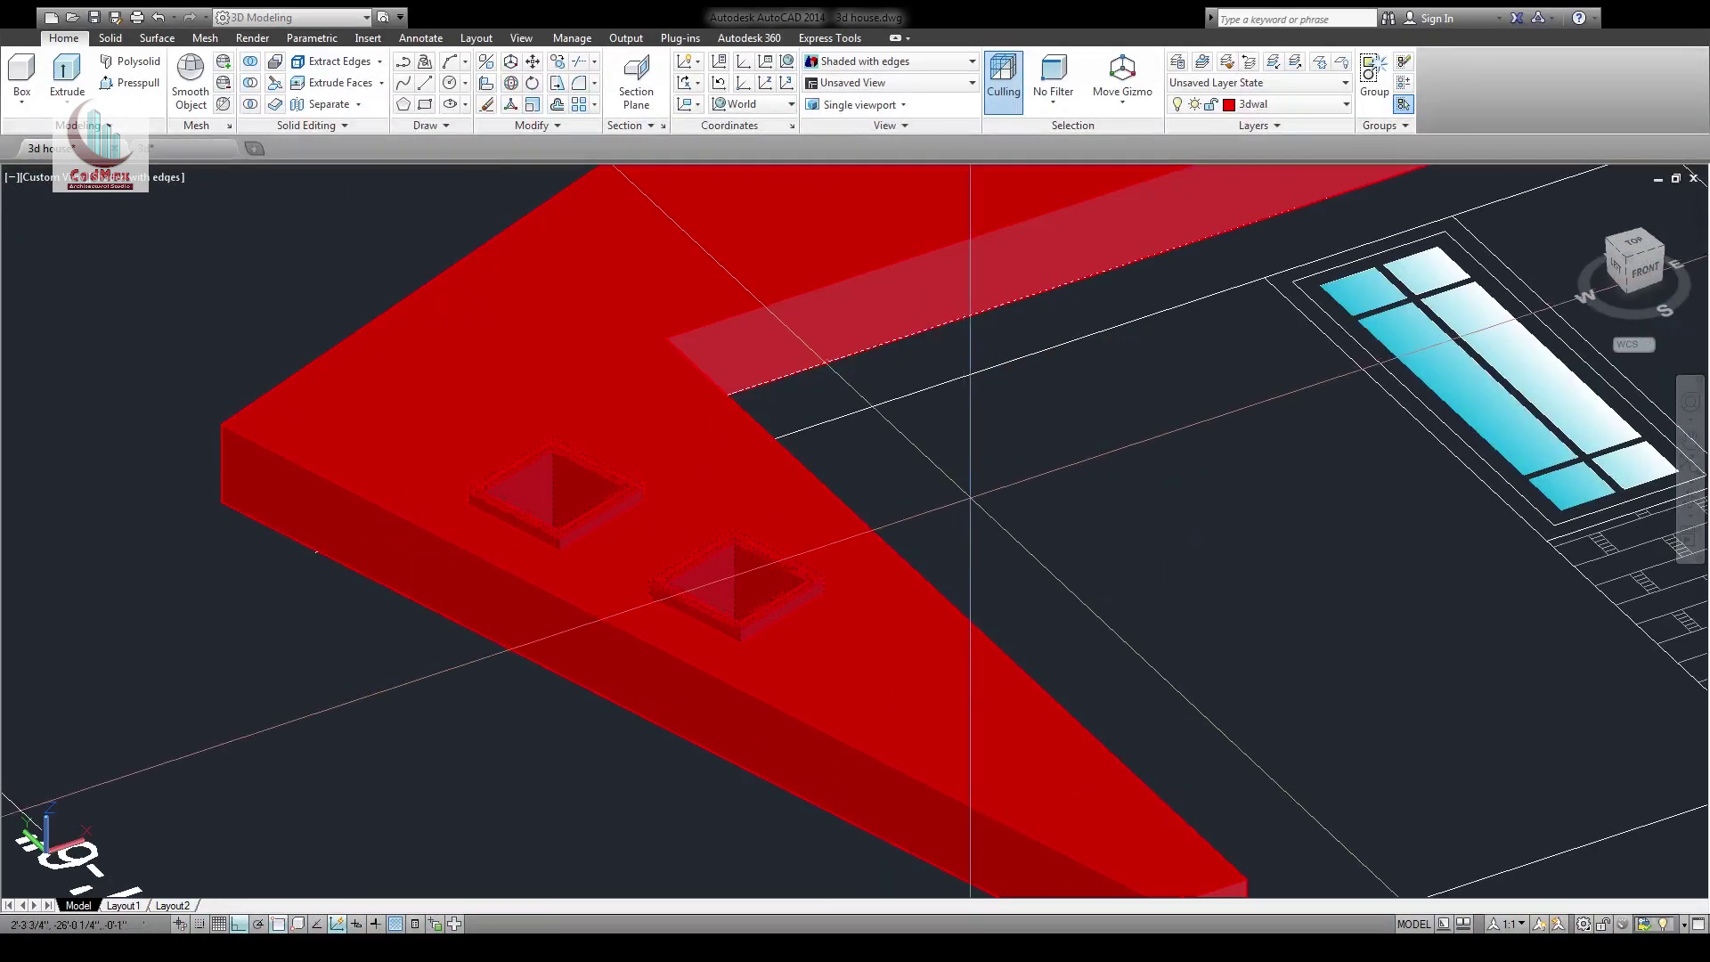
left_click(773, 592)
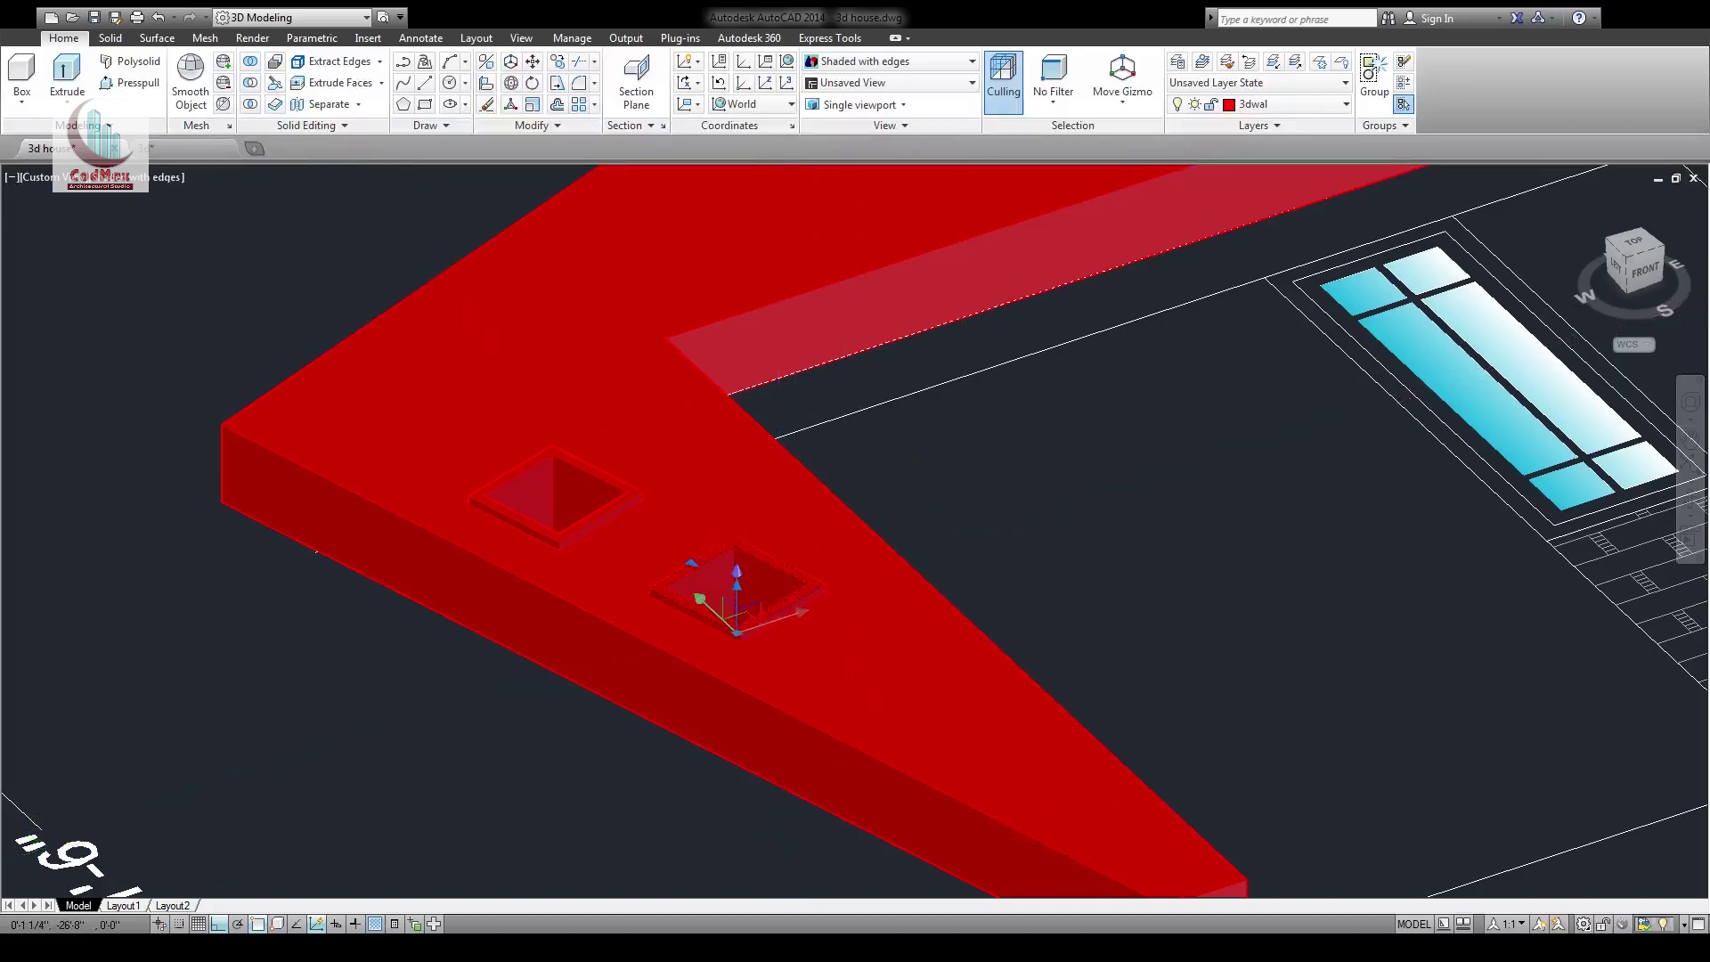
left_click(600, 517)
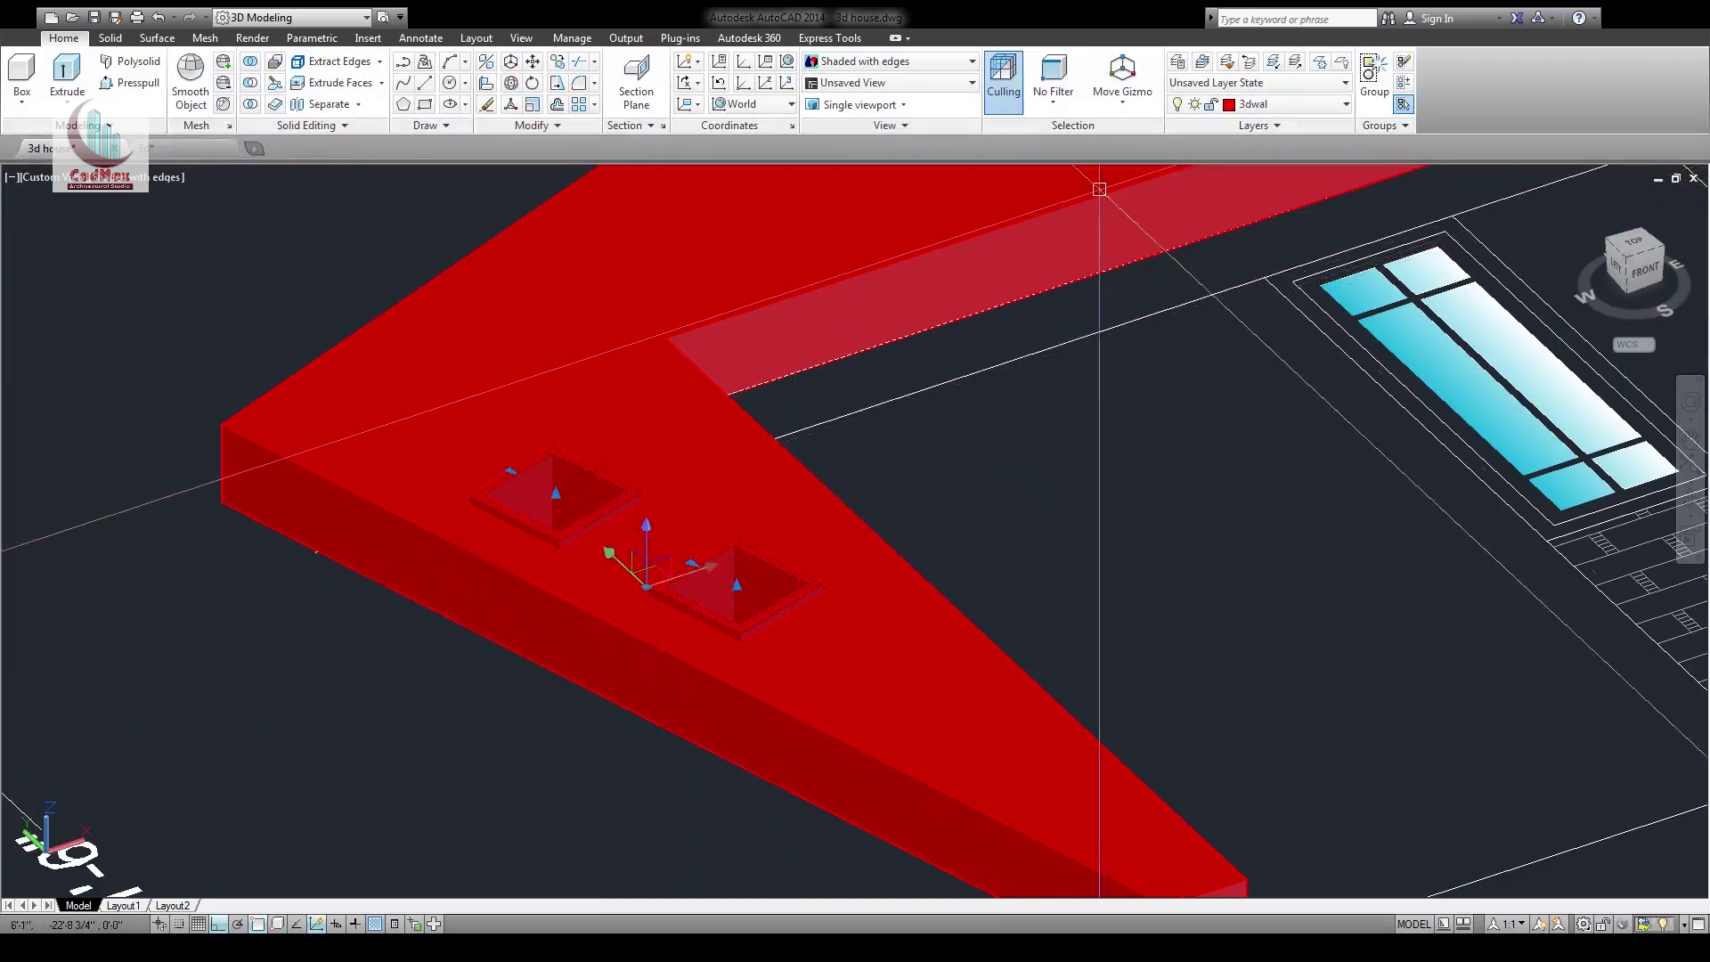
left_click(1296, 105)
left_click(1263, 168)
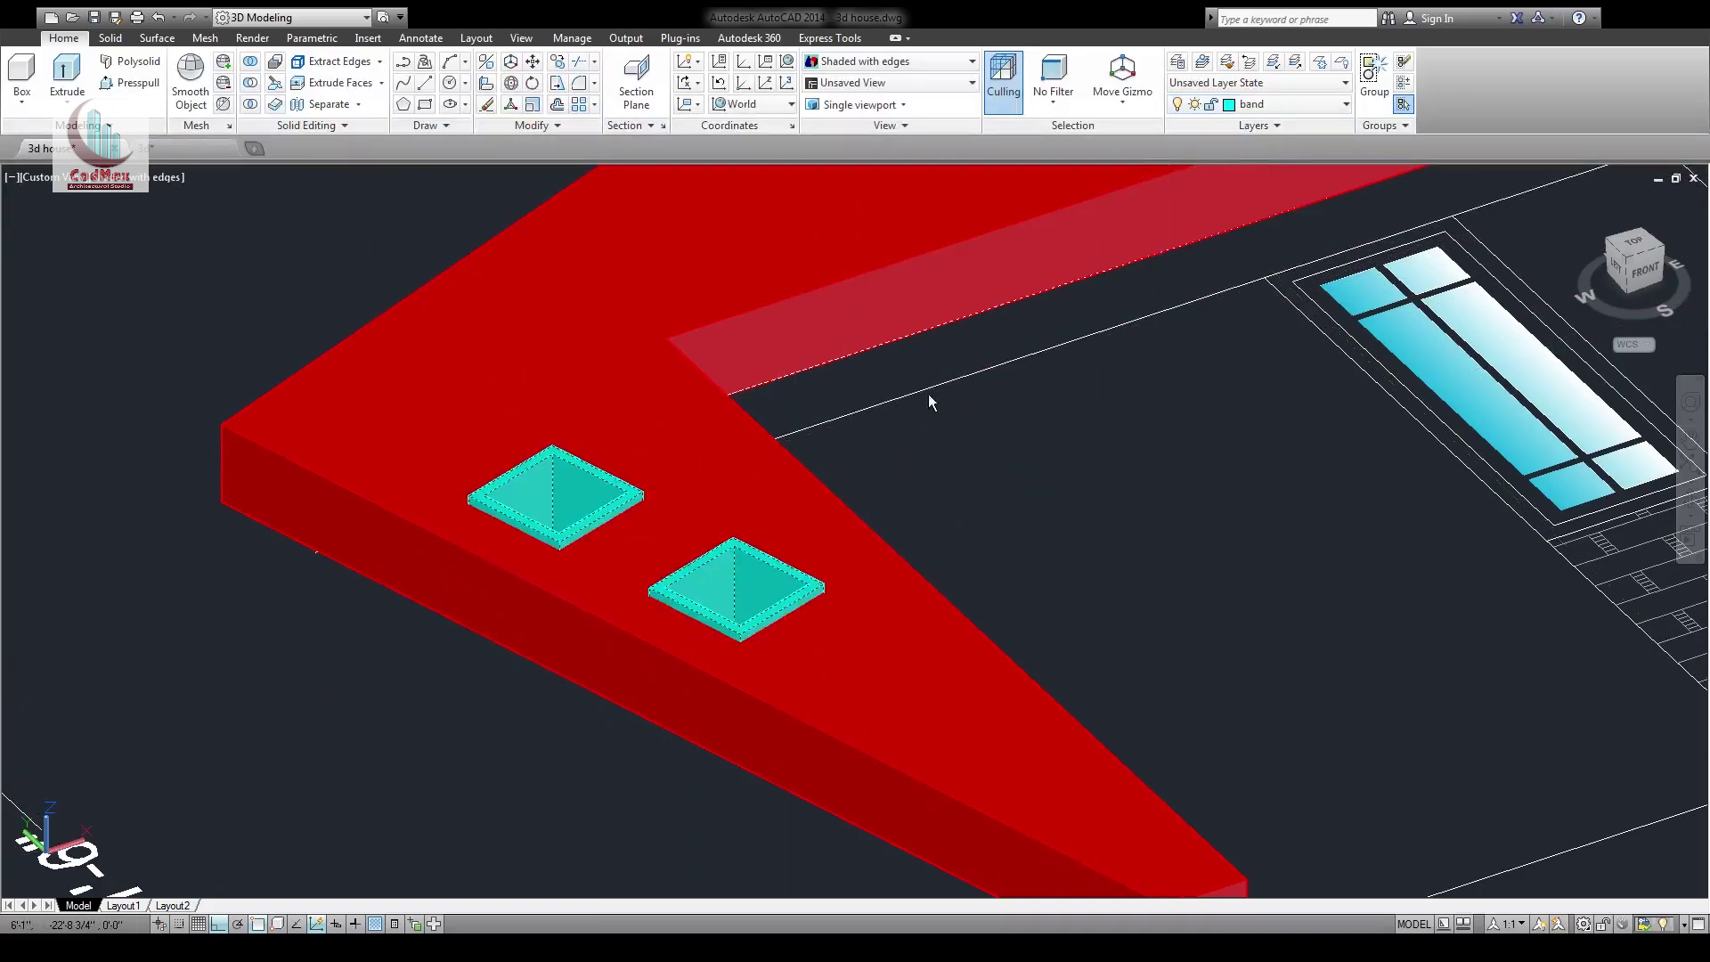
Check the porch wall in the finished house model and assign the sloping wall solid to a blue layer
left_click(163, 152)
left_click(51, 149)
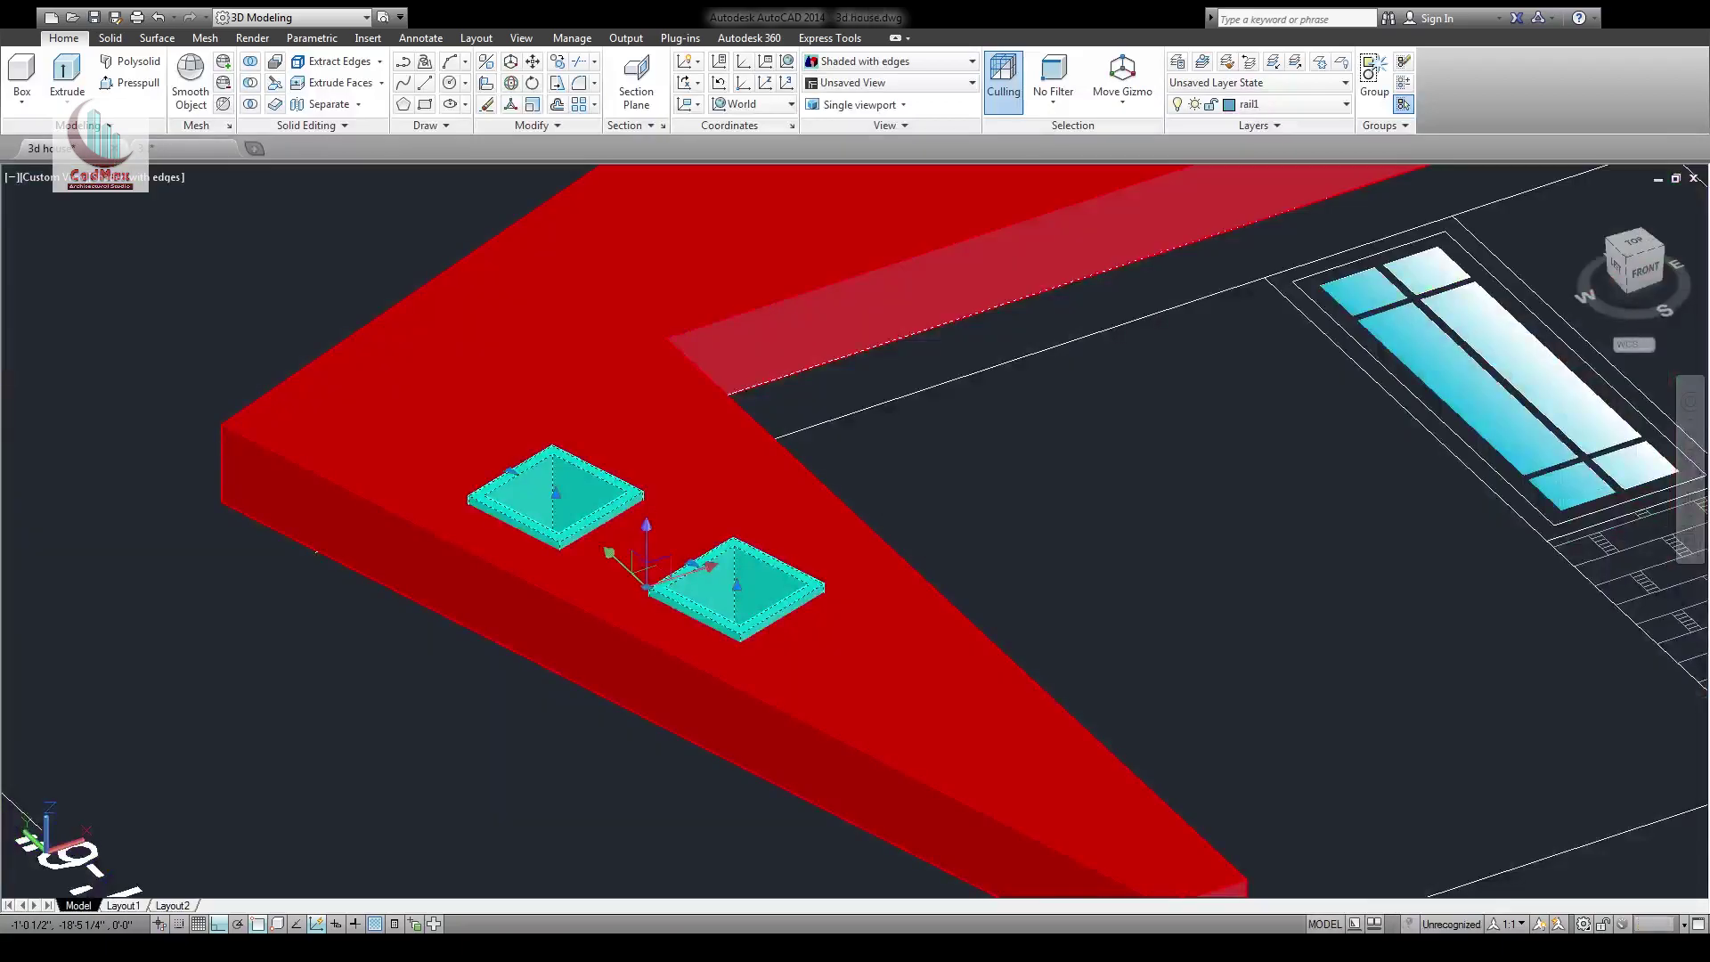
key("Escape")
left_click(822, 503)
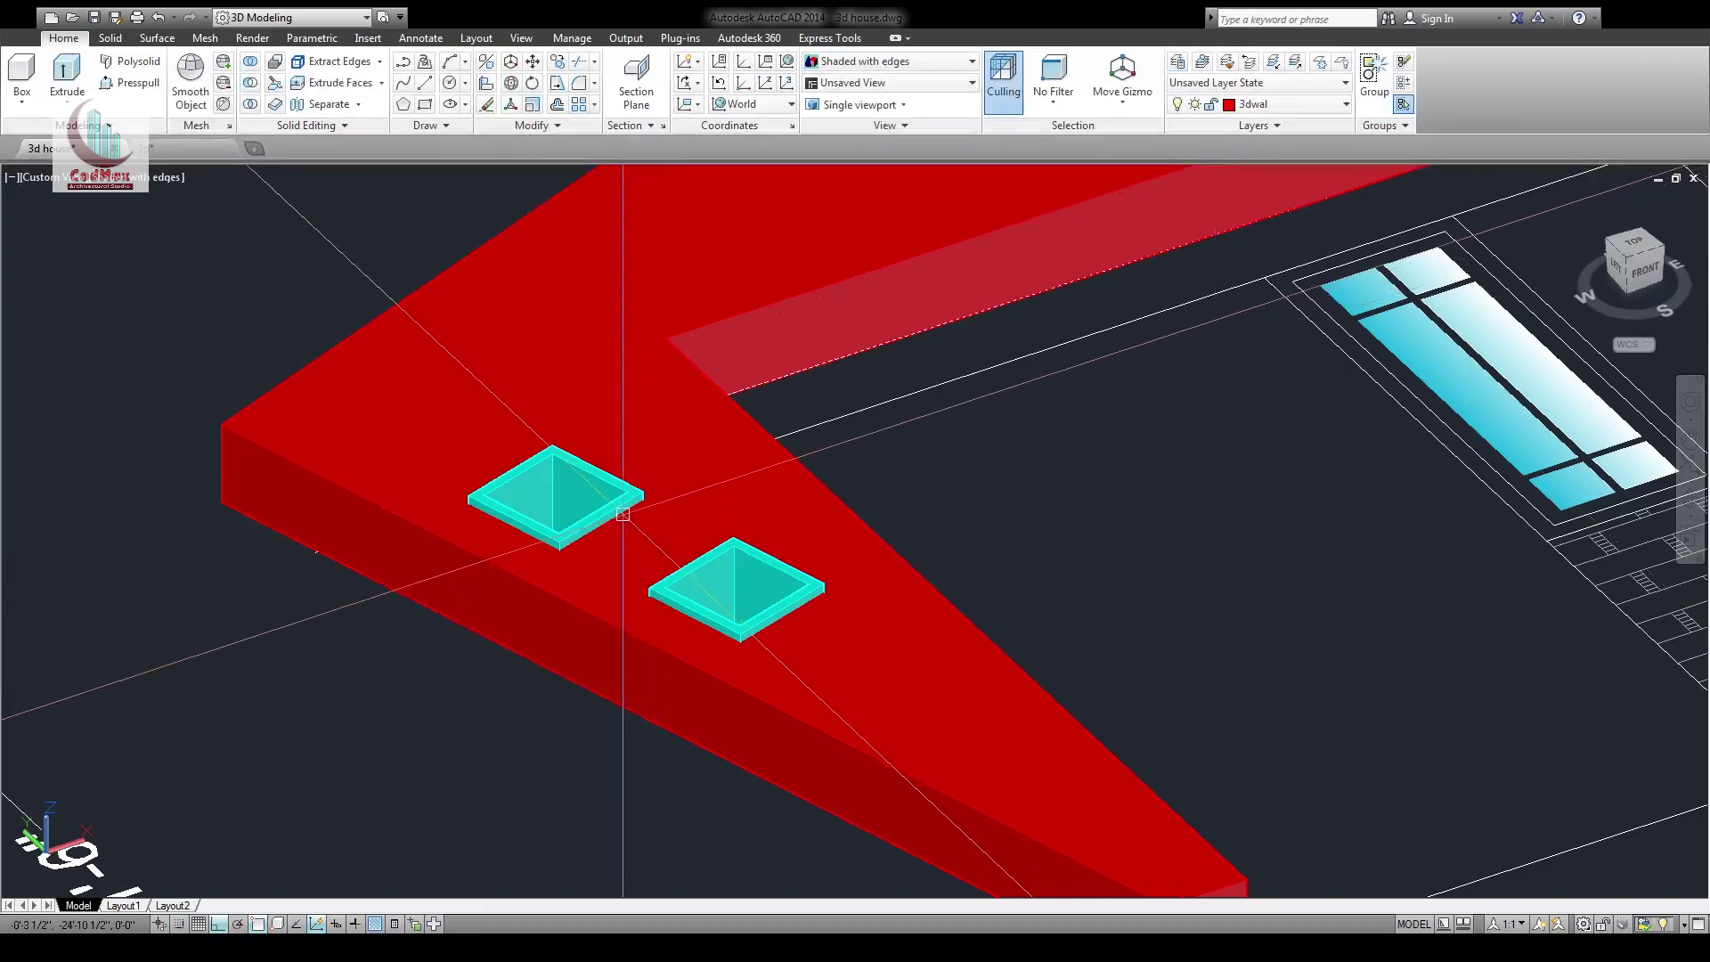
left_click(708, 469)
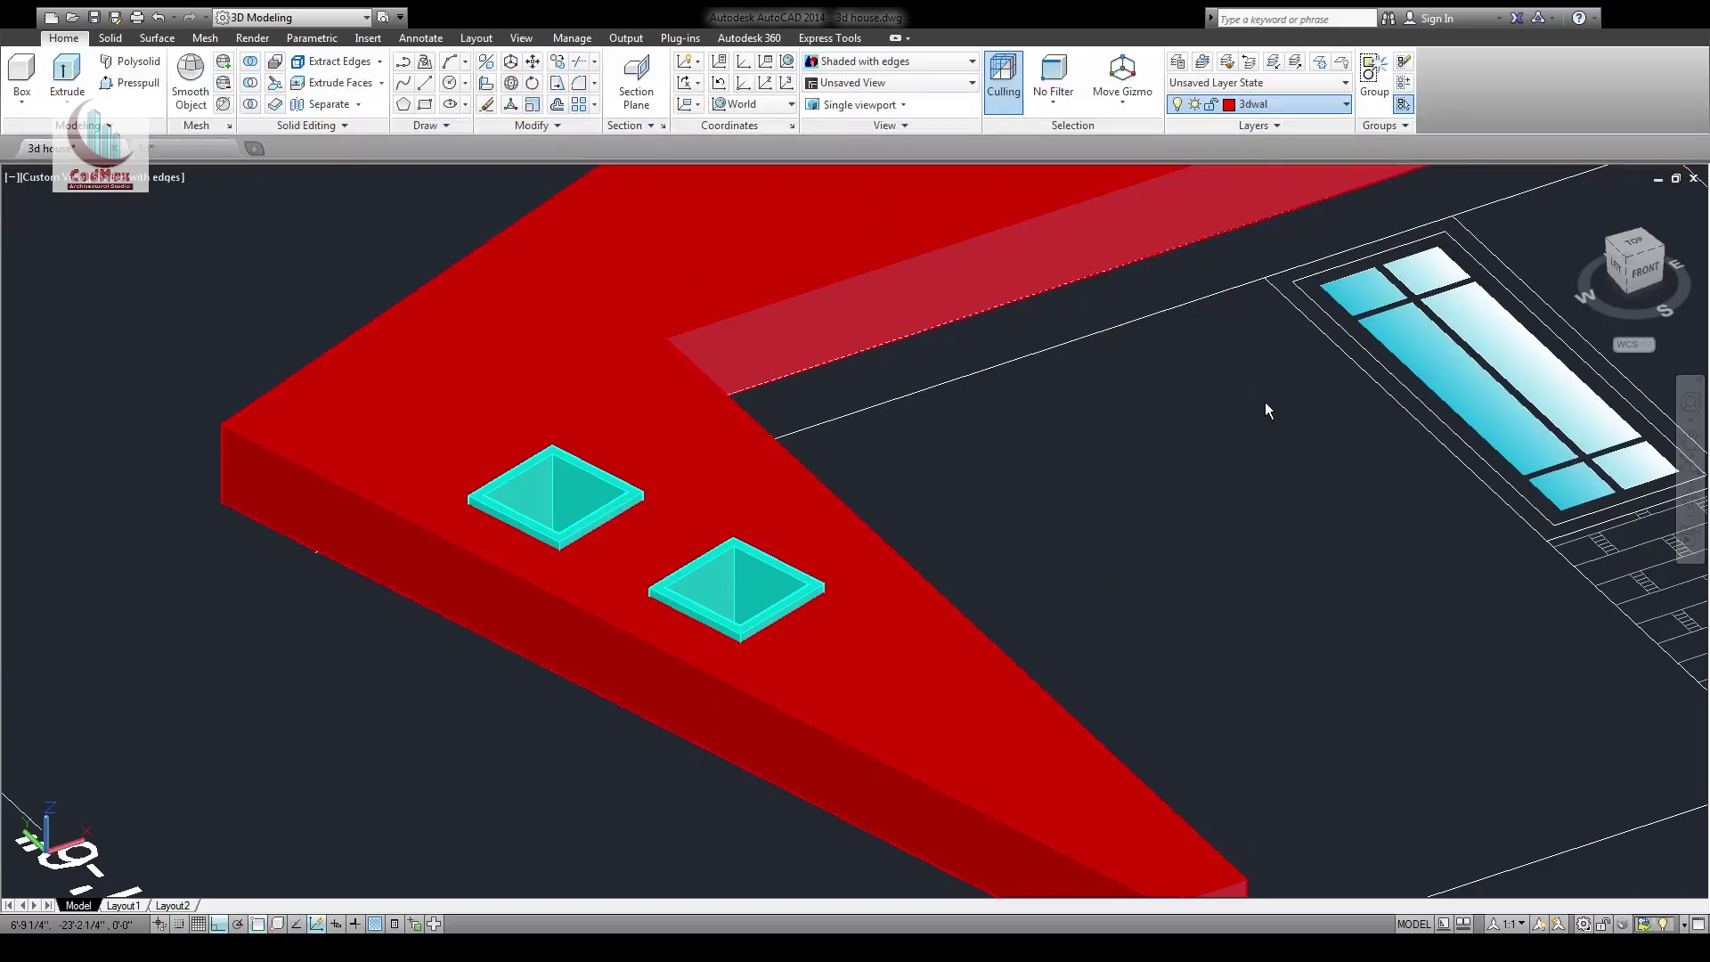
scroll(1037, 656, "down", 3)
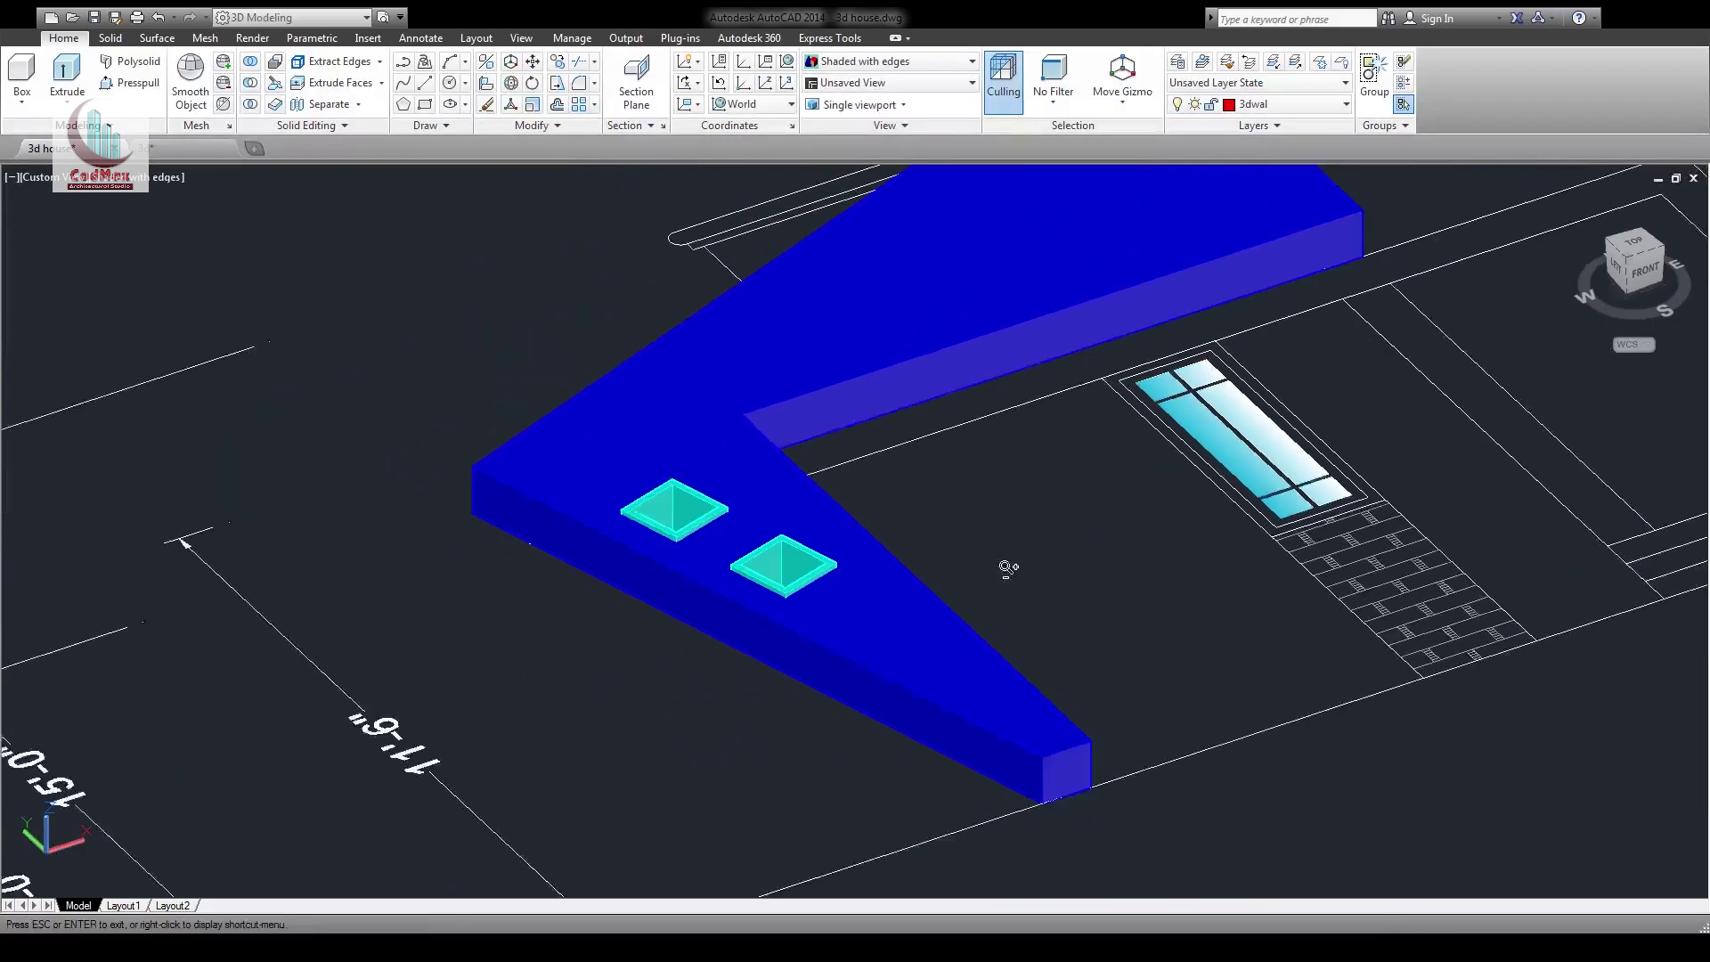
Rotate the porch wall and its two square frames upright in 3D about the bottom corner of the leg
scroll(1006, 567, "down", 1)
middle_click_drag(1010, 611, 786, 627)
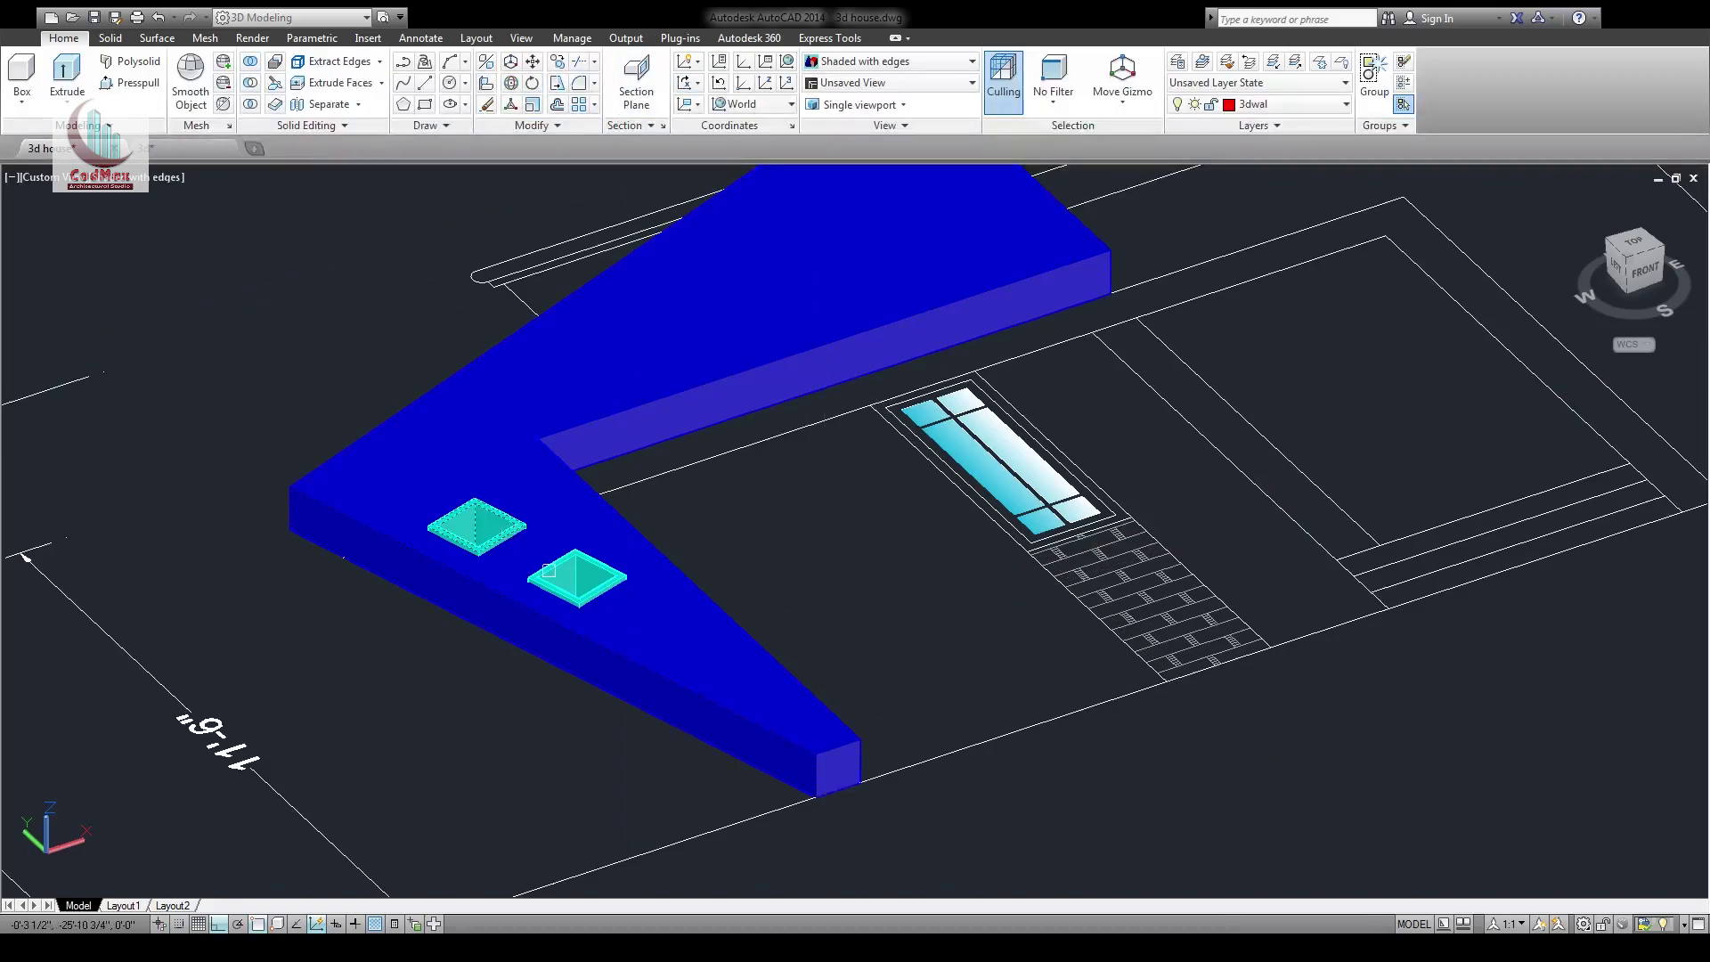
middle_click_drag(556, 579, 564, 560)
scroll(611, 695, "up", 2)
key("Return")
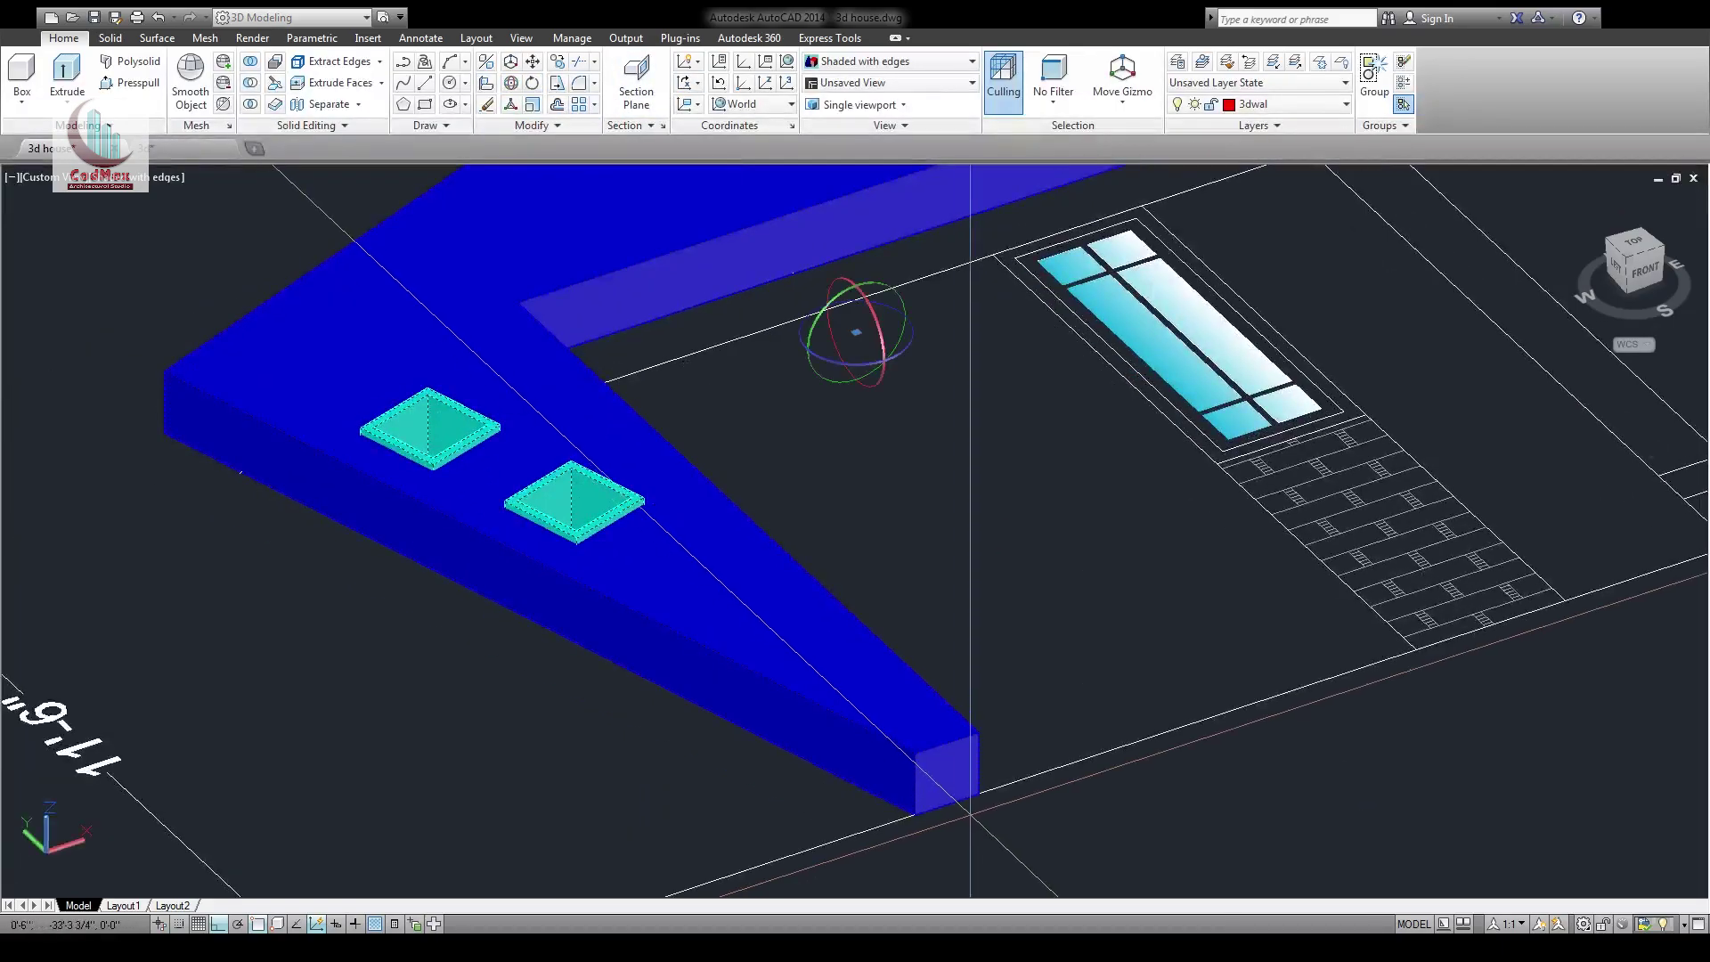
left_click(977, 793)
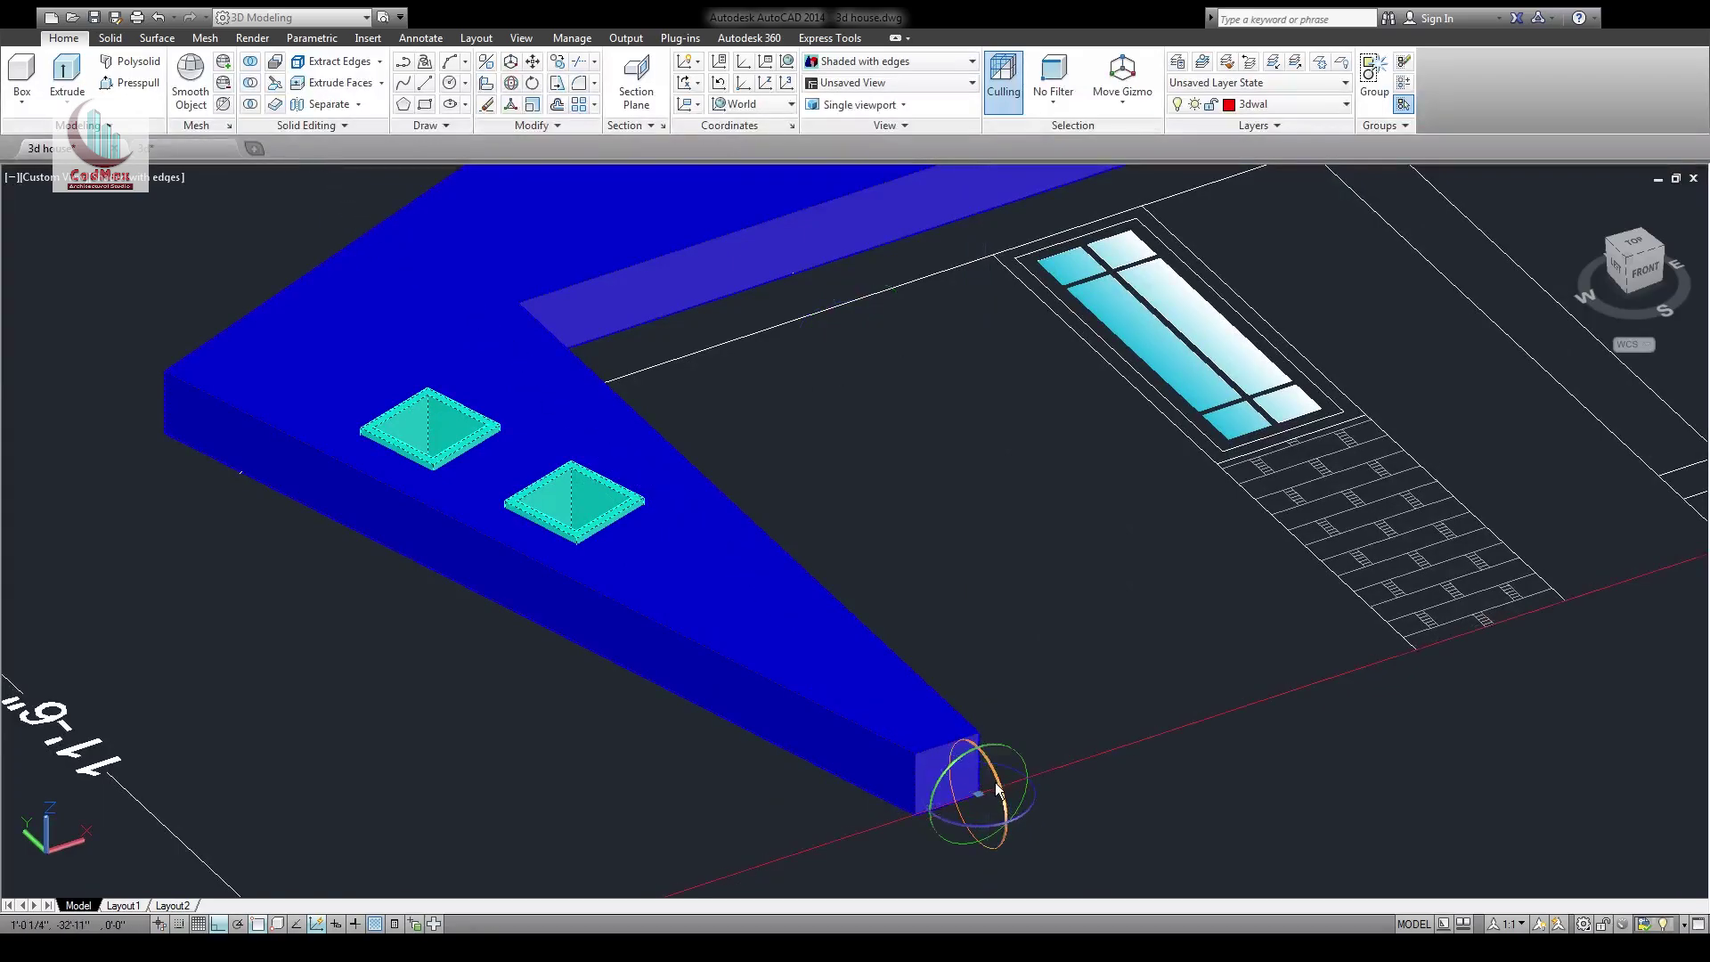
left_click(989, 790)
left_click(1007, 661)
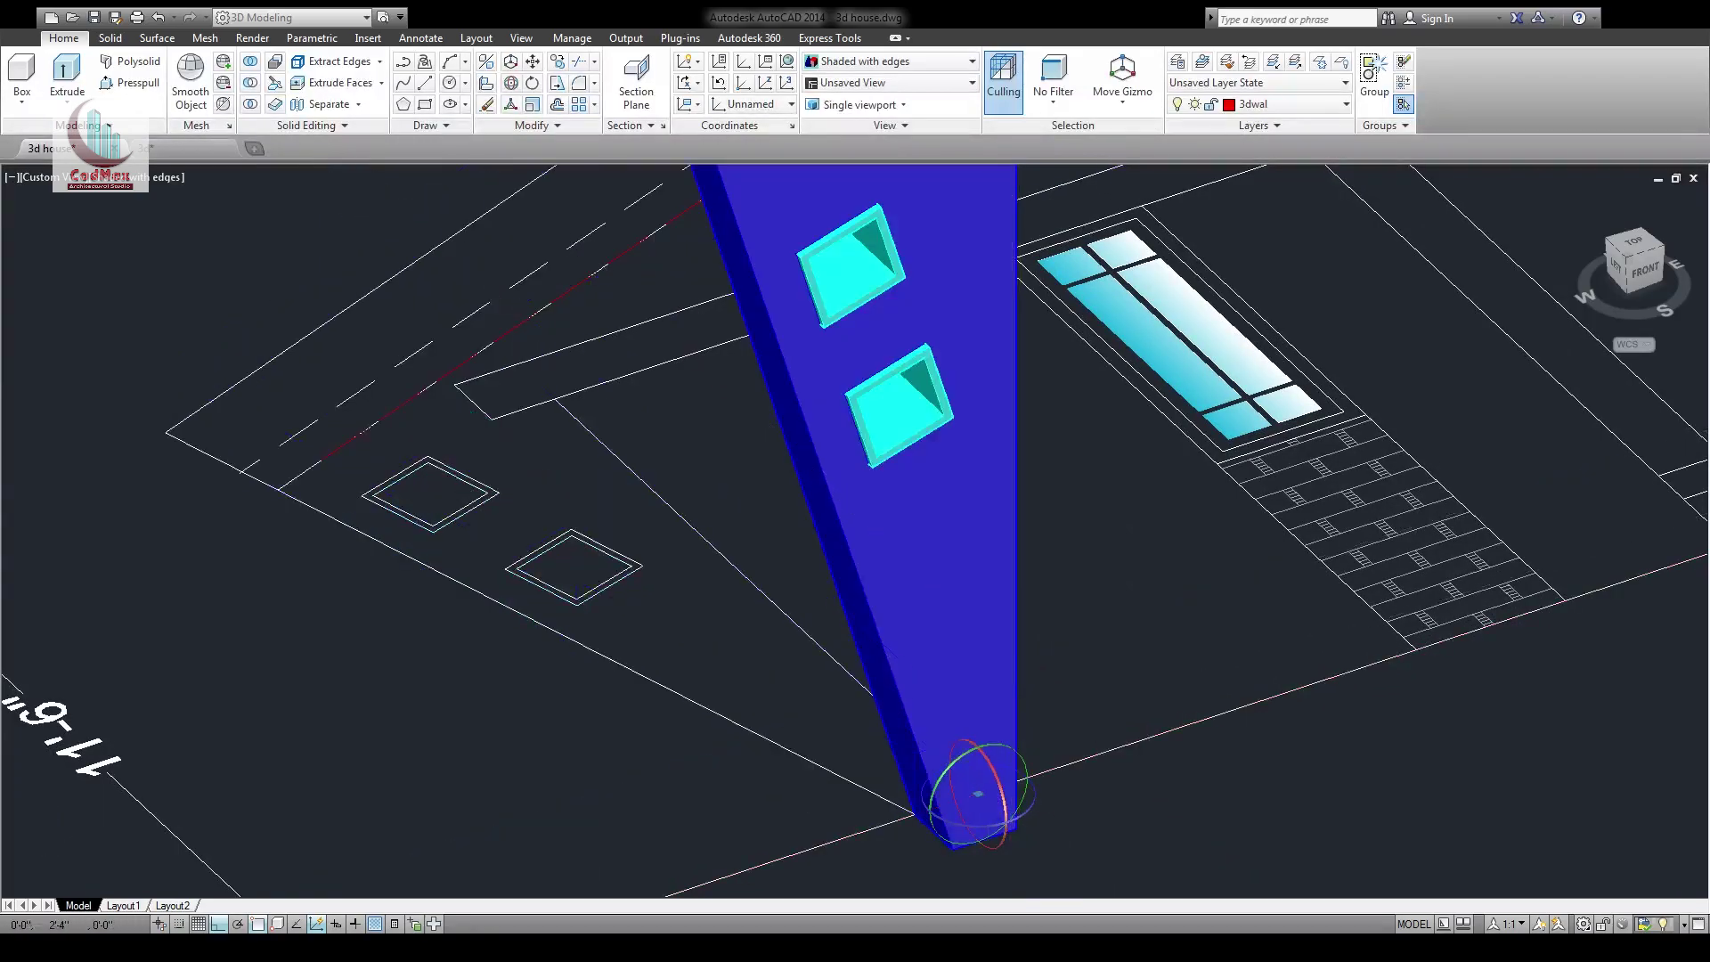
Move the upright porch wall with its frames by the leg's bottom corner onto the carporch pillar outline in the ground floor plan
middle_click_drag(1037, 686, 1149, 446)
type("m")
key("Return")
type("p")
key("Return")
key("Return")
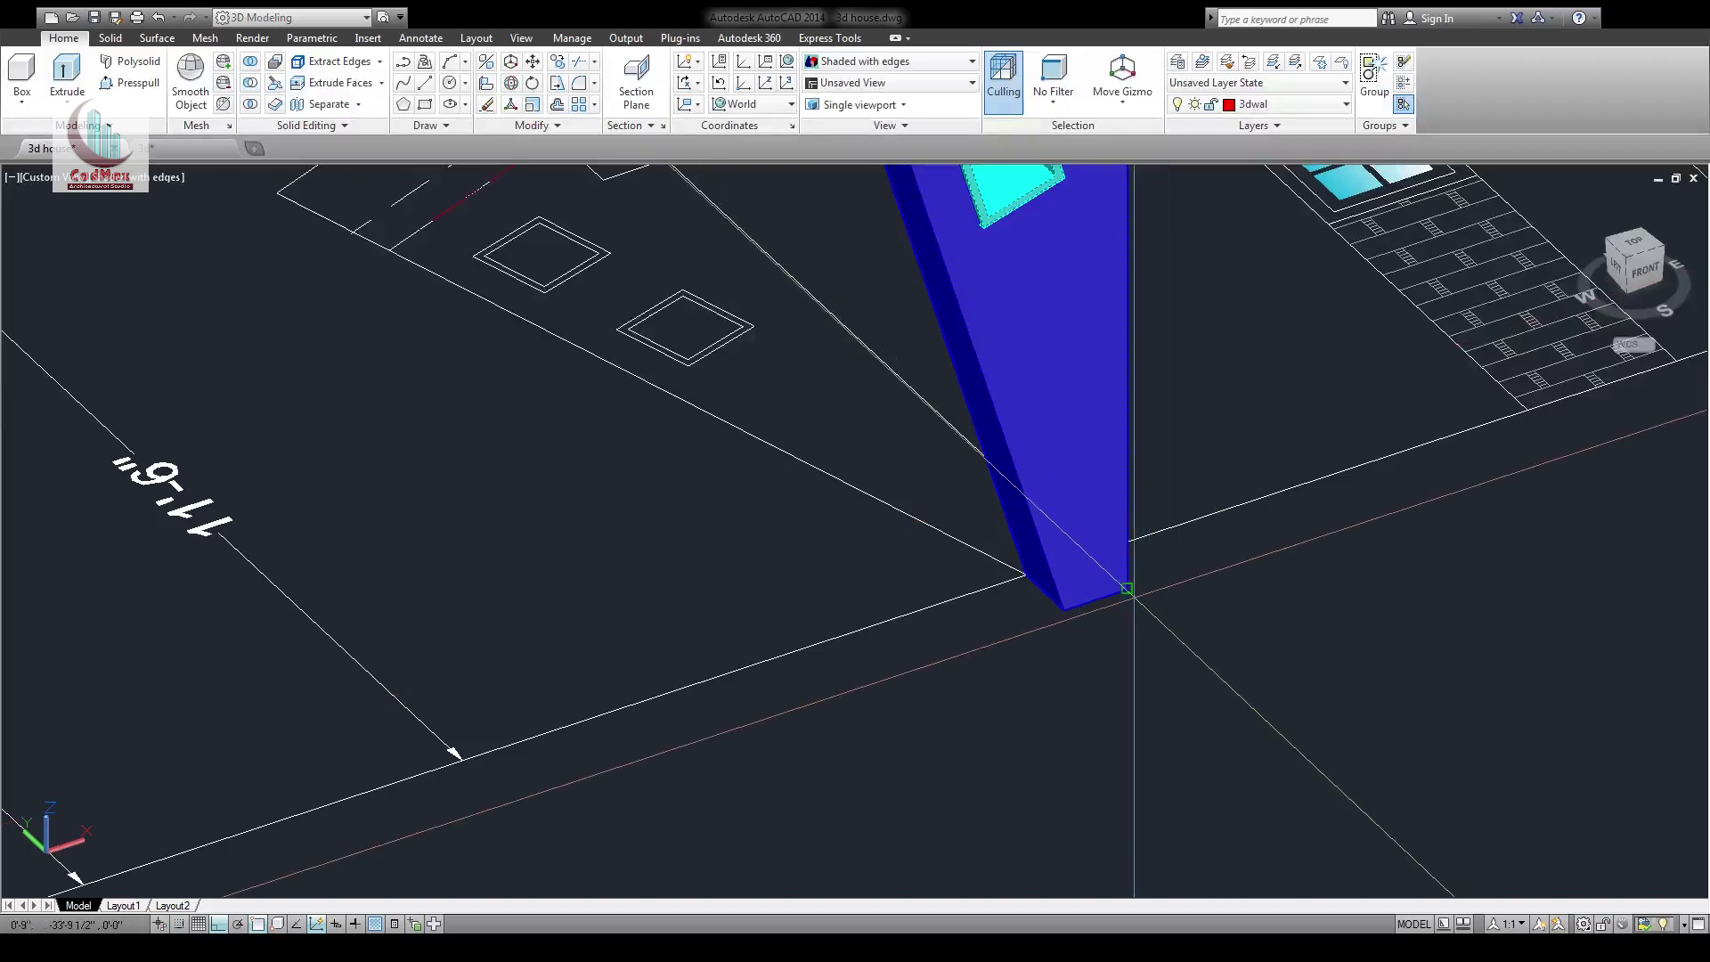
left_click(1131, 591)
middle_click_drag(1134, 592, 1327, 797)
middle_click_drag(574, 216, 1076, 895)
middle_click_drag(570, 174, 1158, 896)
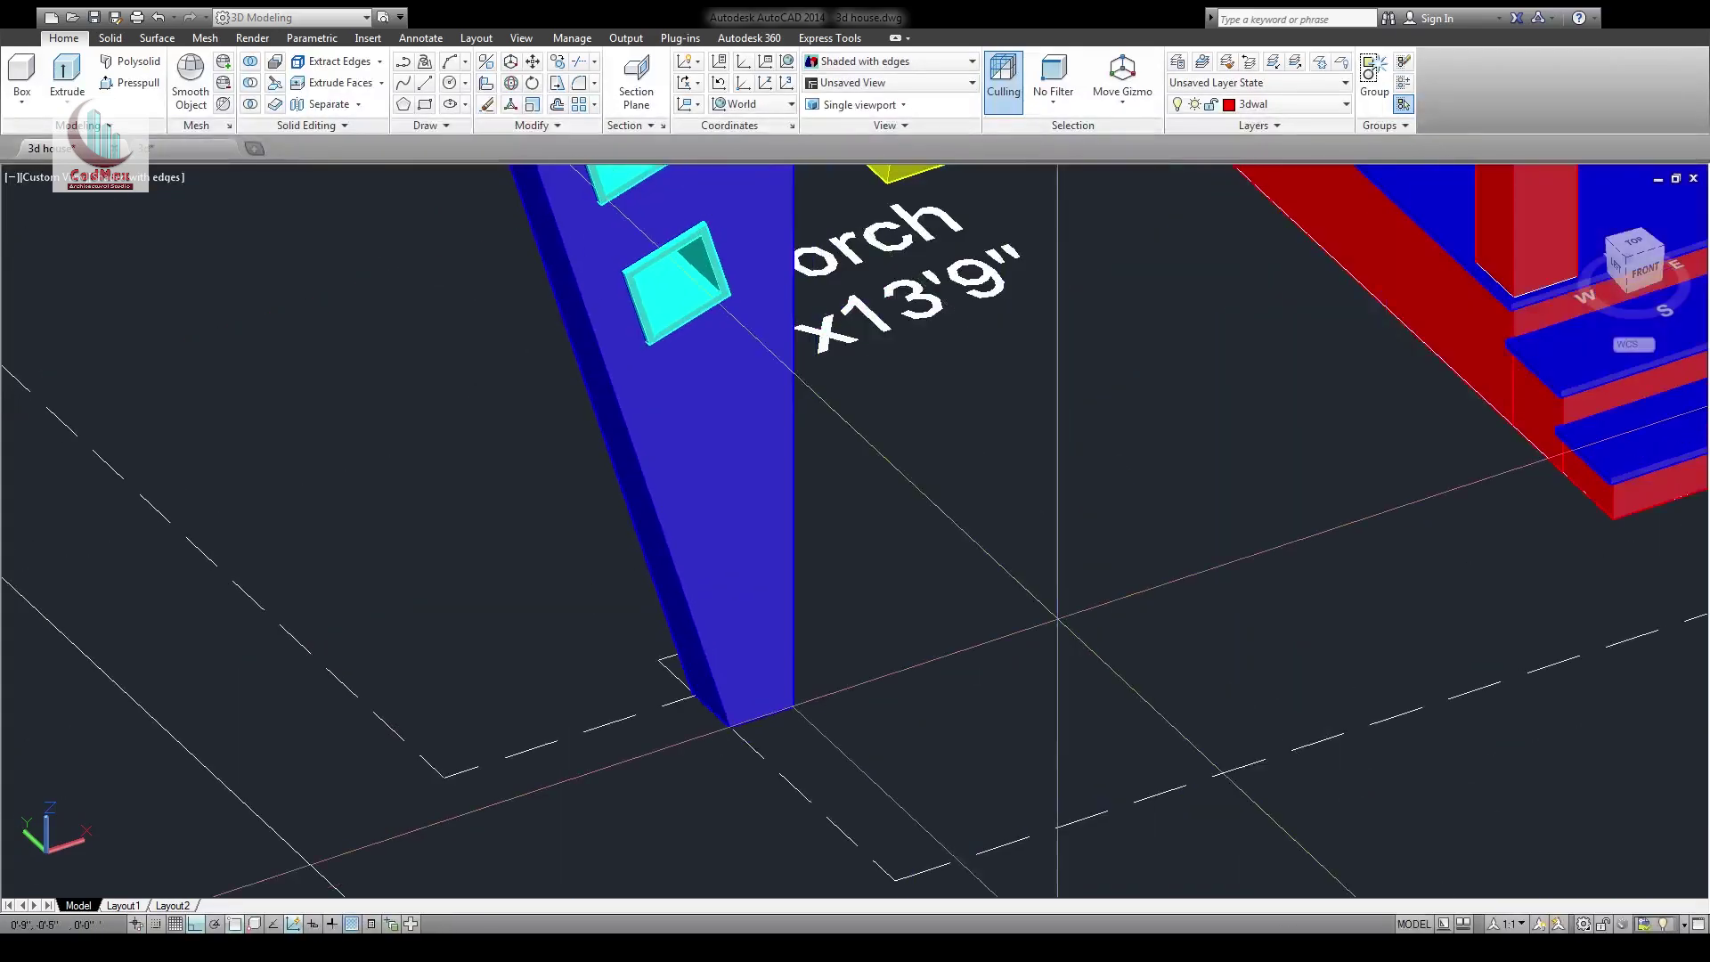
Copy the porch wall and its two square frames by the leg's bottom corner onto the rear carporch pillar outline
scroll(735, 677, "down", 2)
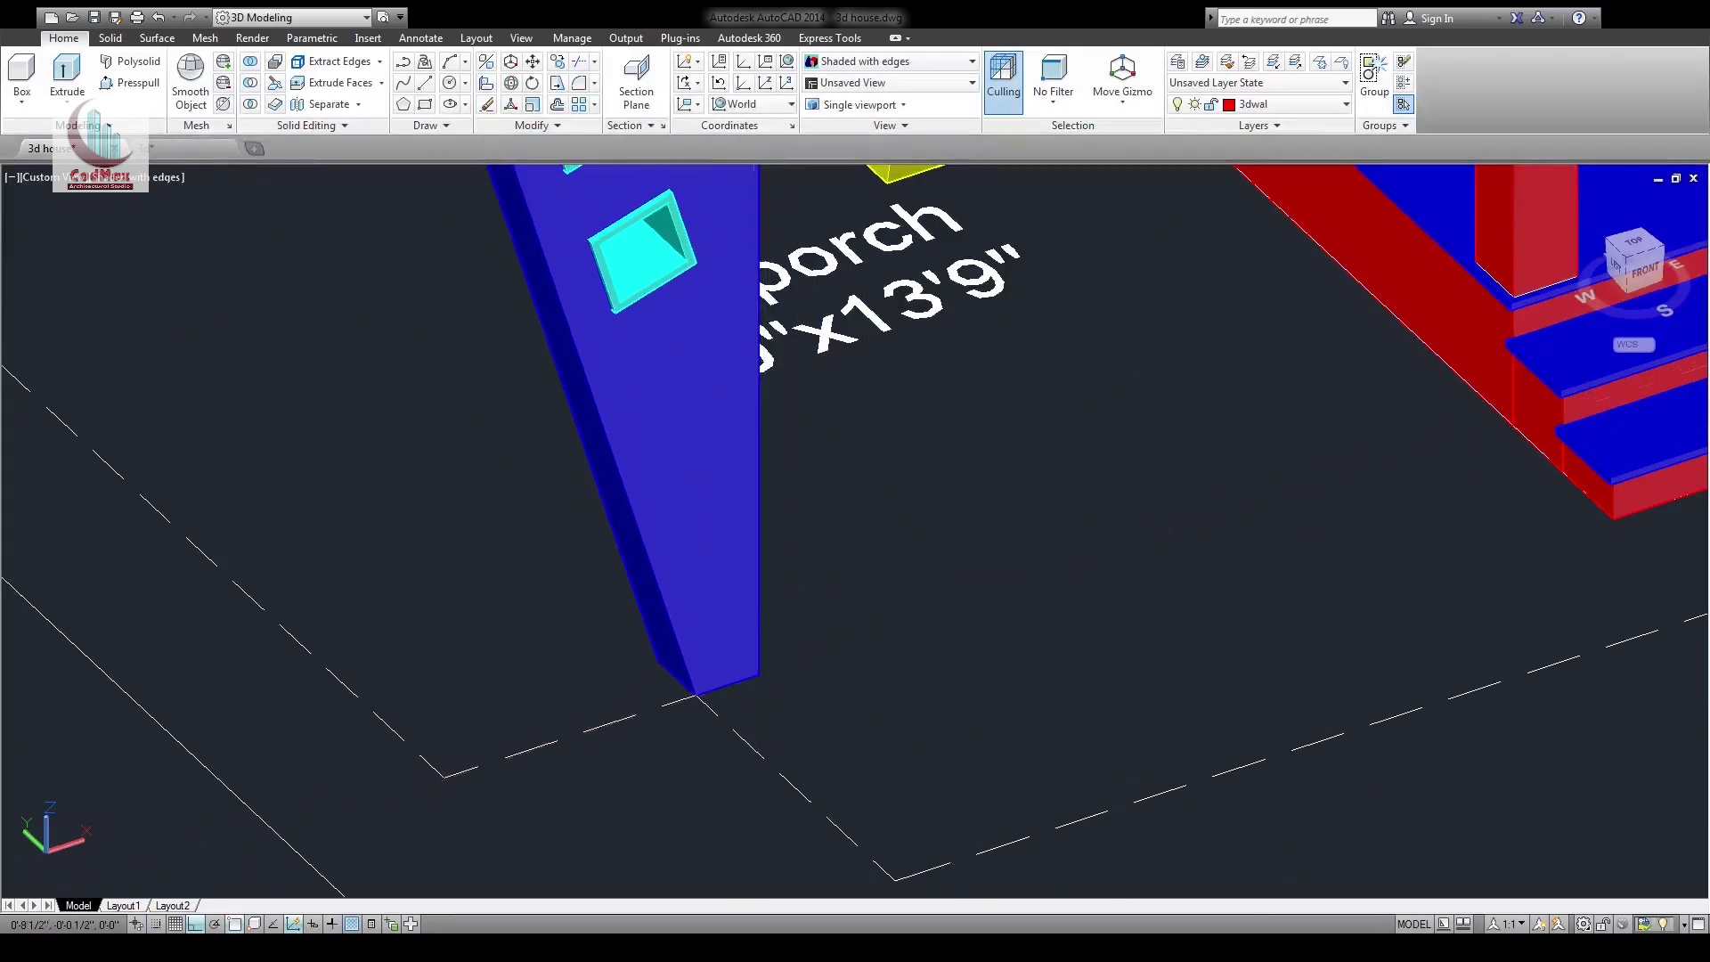
middle_click_drag(795, 622, 879, 466, "shift")
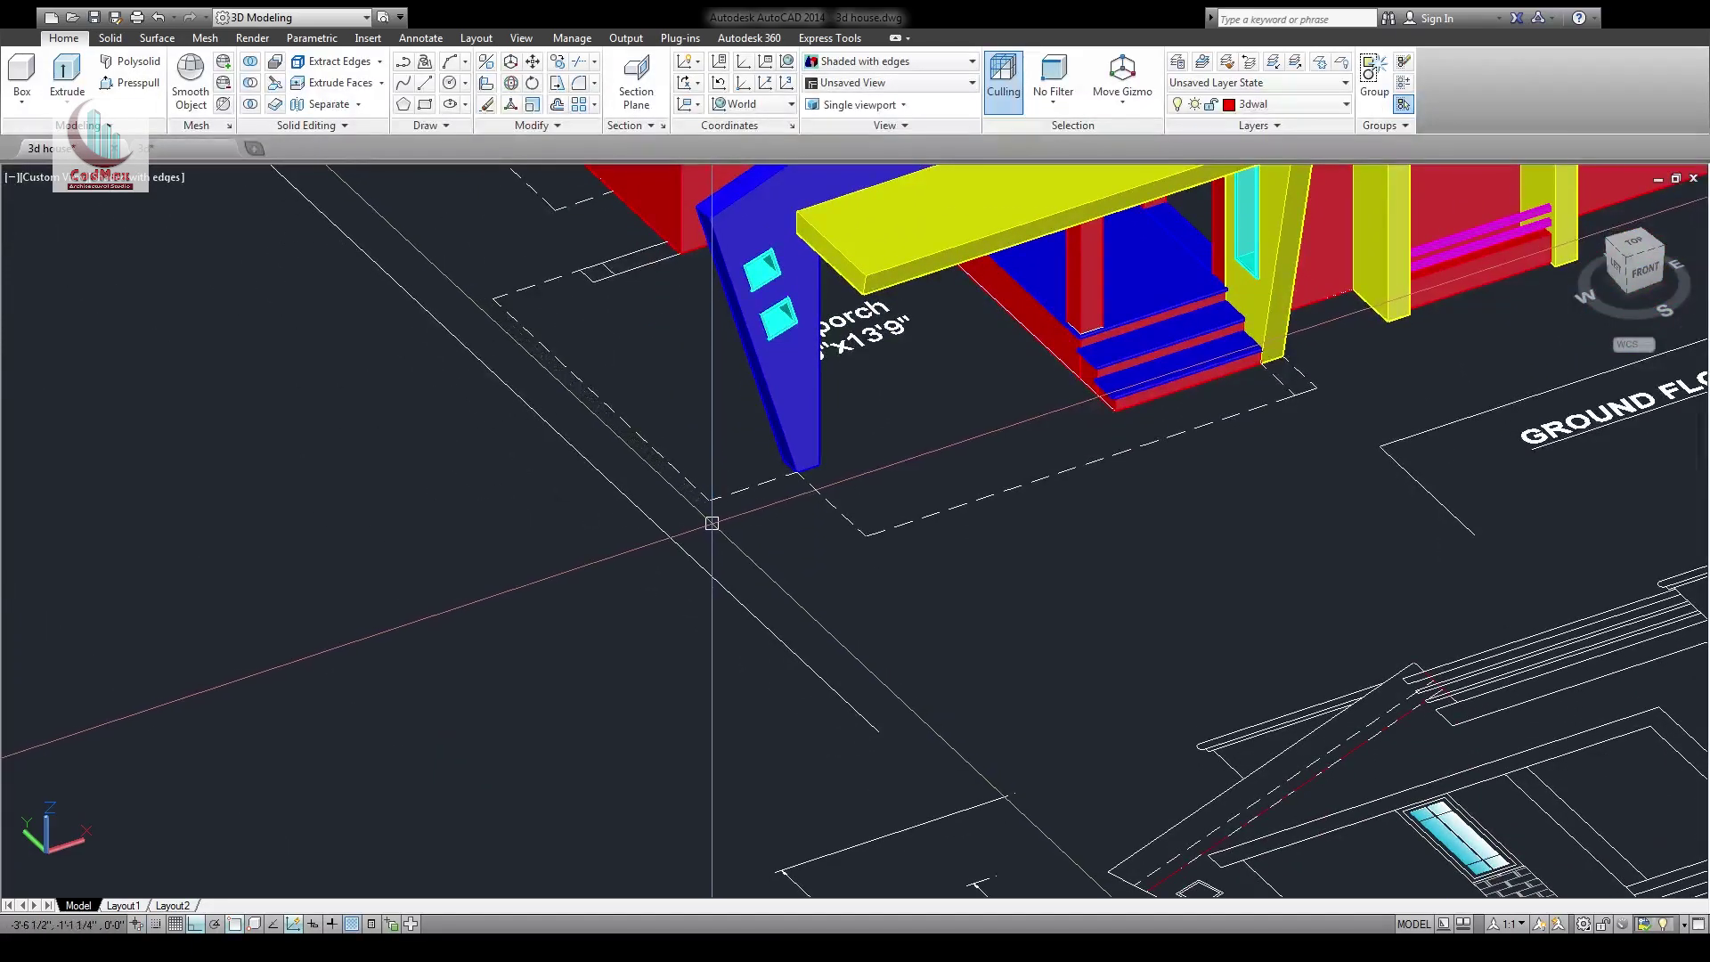
scroll(896, 590, "up", 3)
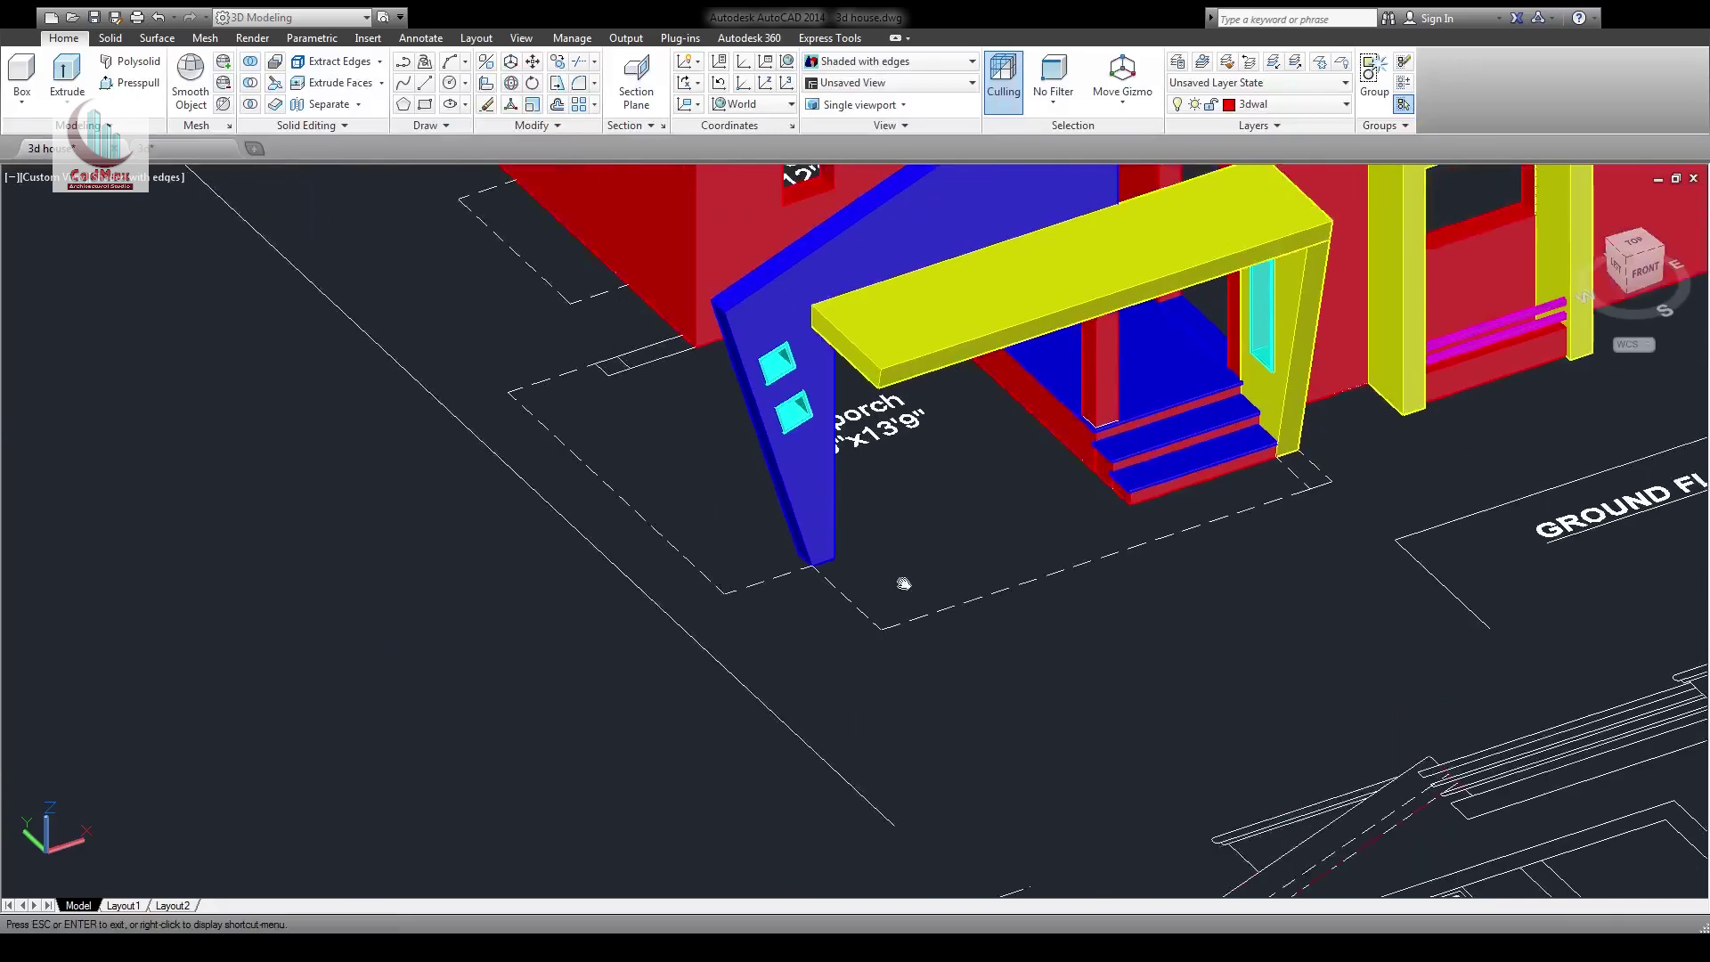
scroll(918, 610, "down", 2)
scroll(853, 621, "up", 3)
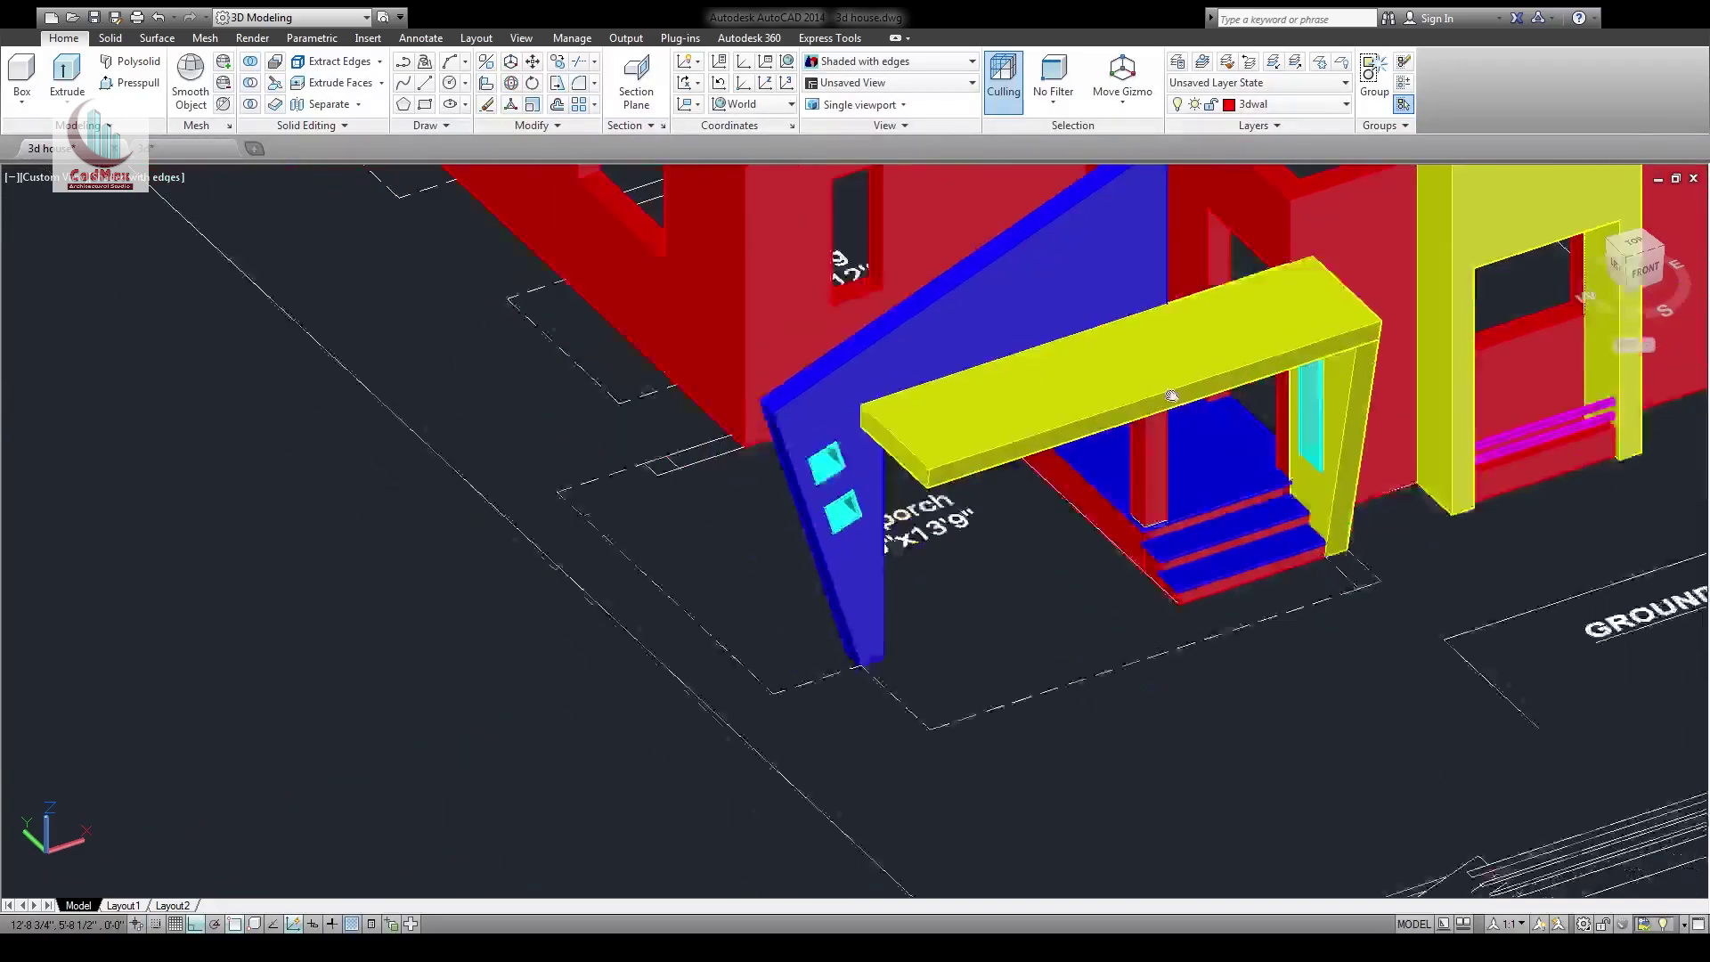
scroll(847, 628, "up", 1)
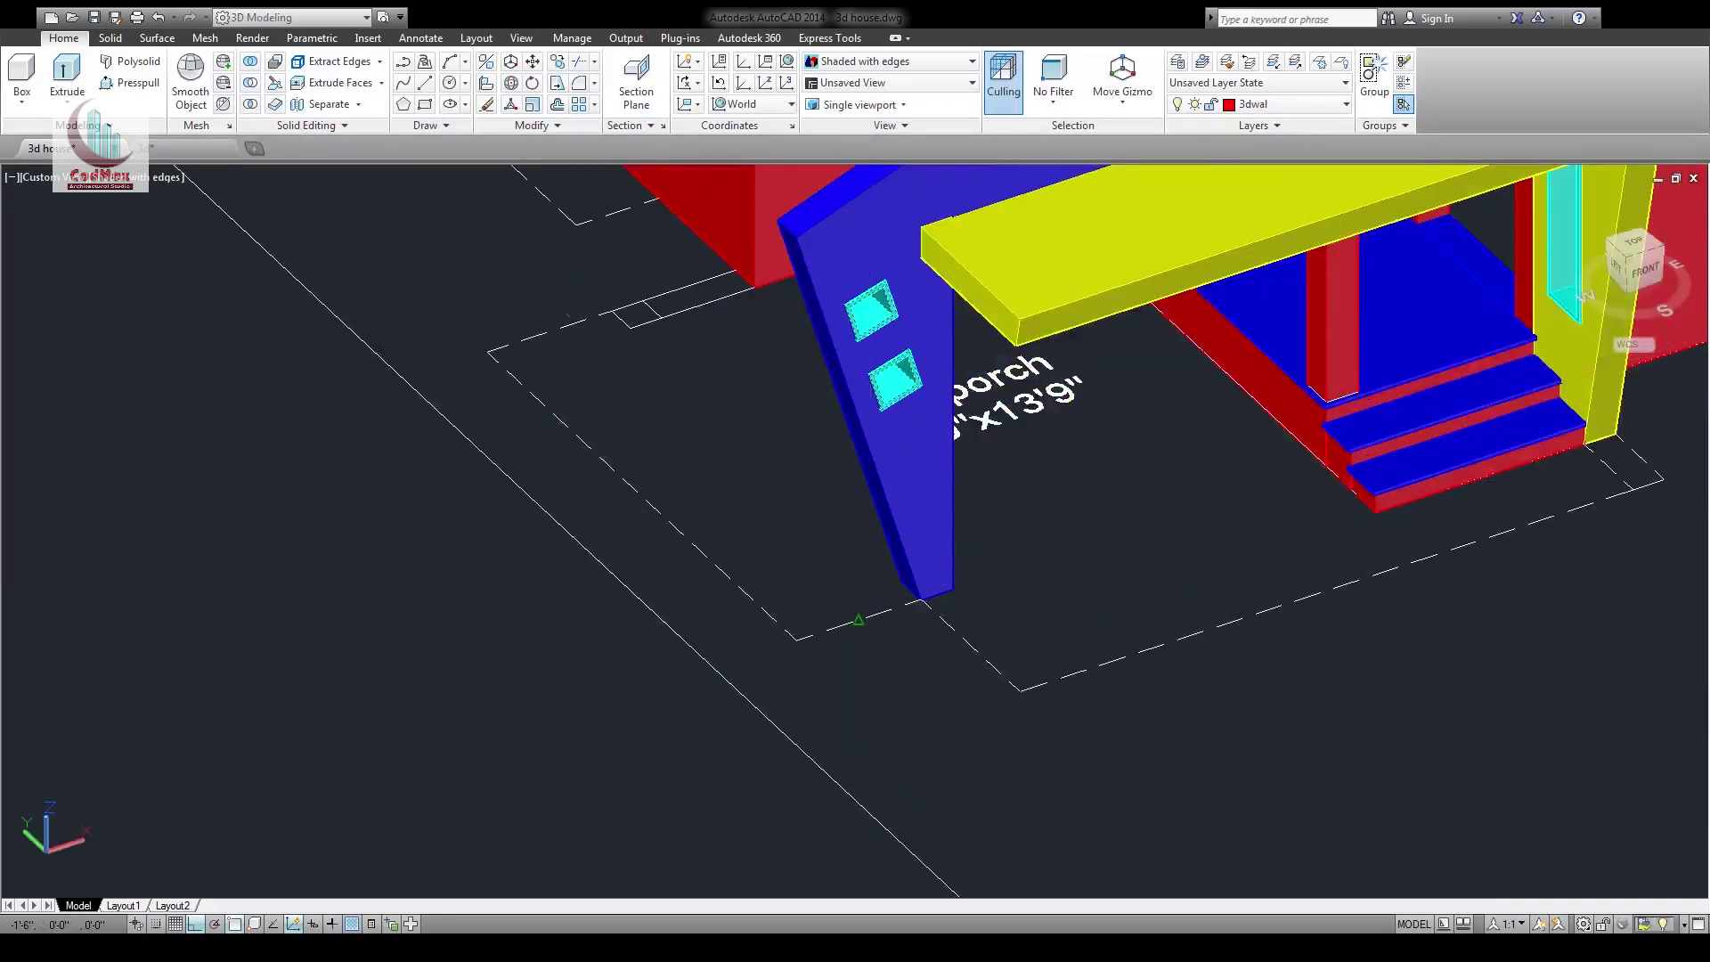
left_click(894, 585)
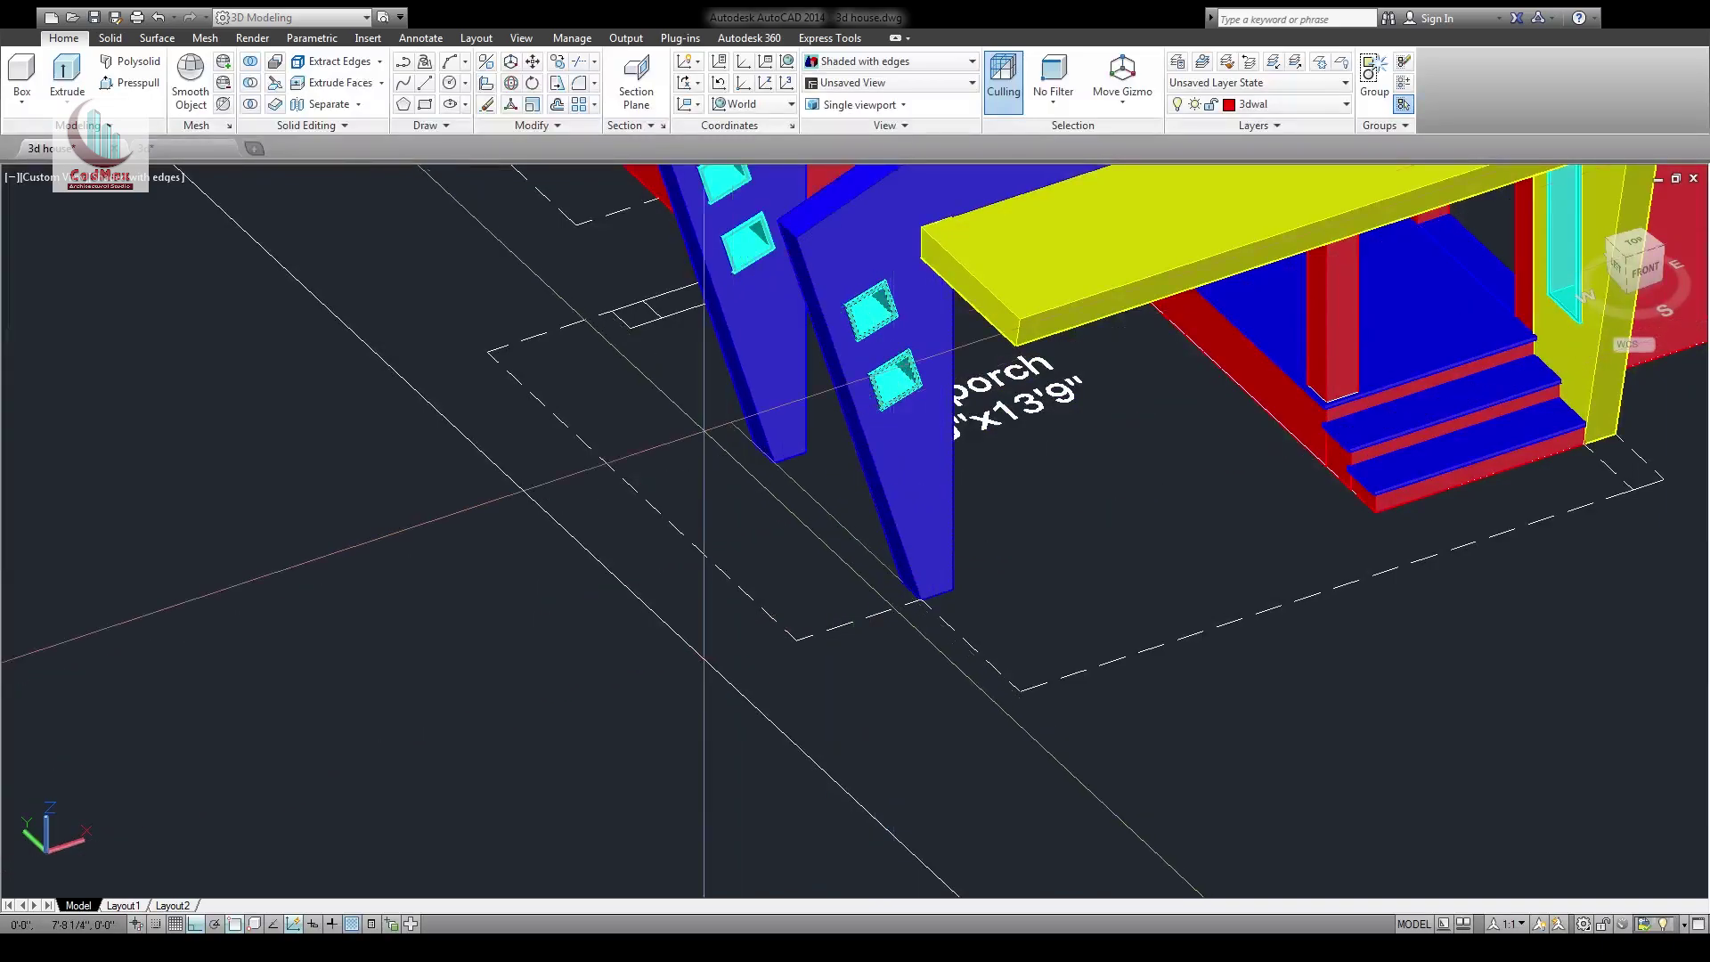
left_click(611, 310)
key("Escape")
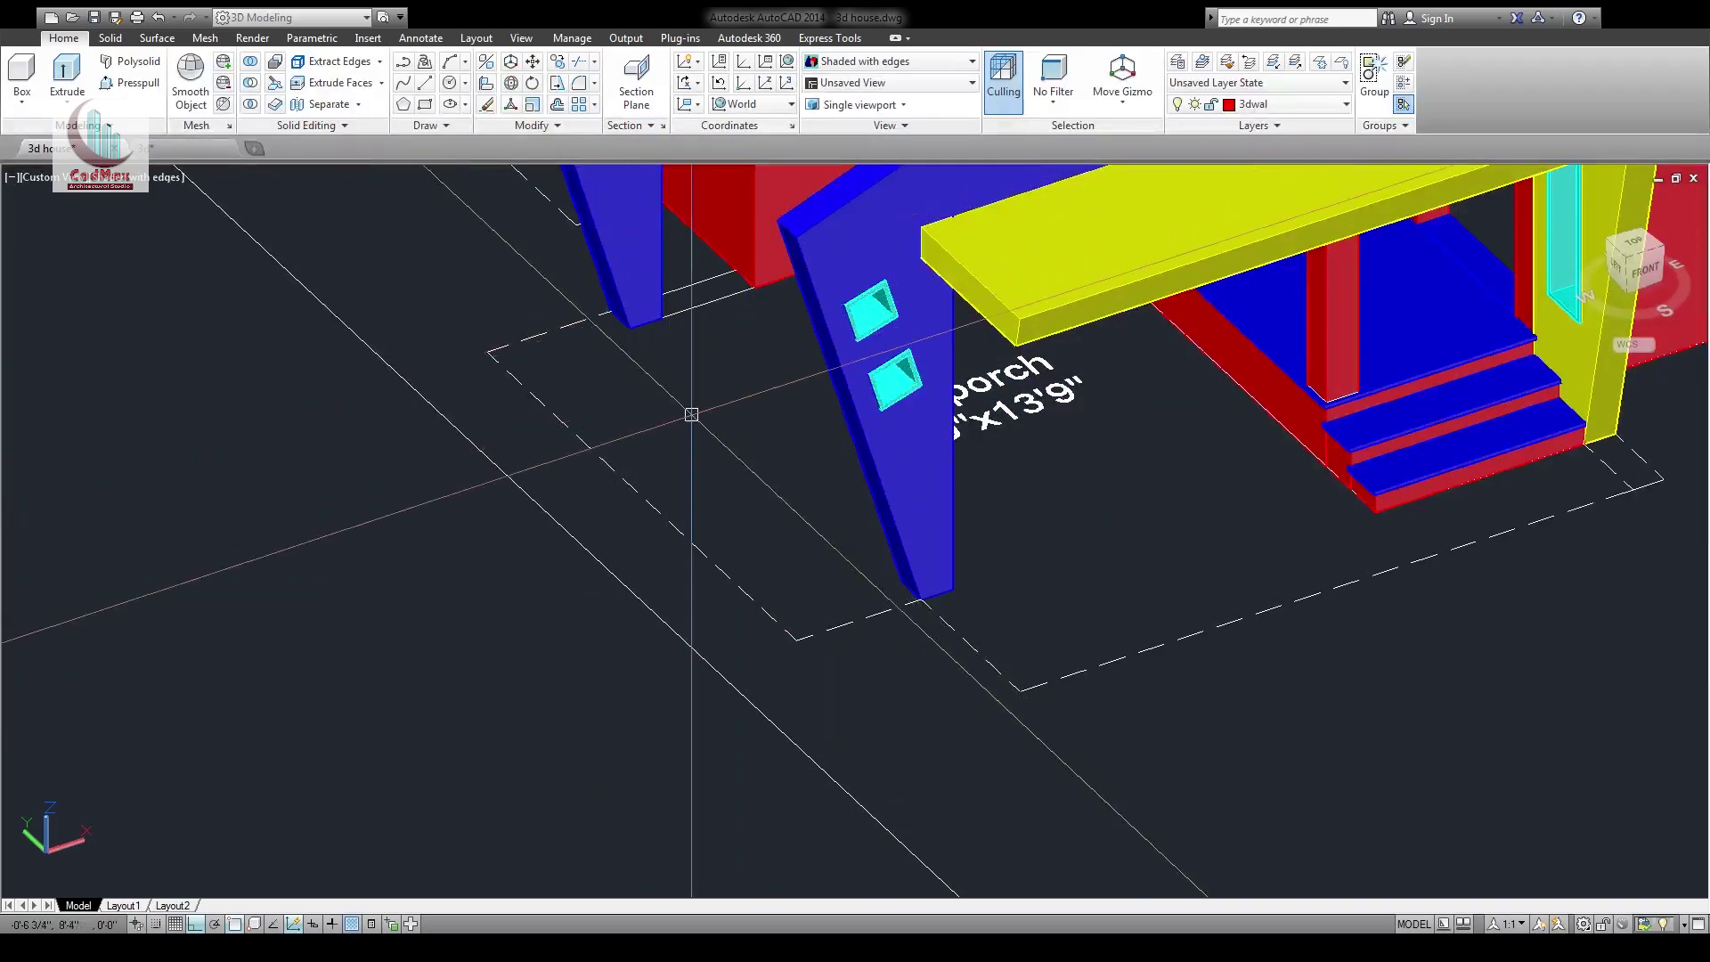
Examine the two porch walls and how the sloping roof slab spans between them in the finished house model
middle_click_drag(691, 412, 696, 883)
scroll(853, 530, "down", 2)
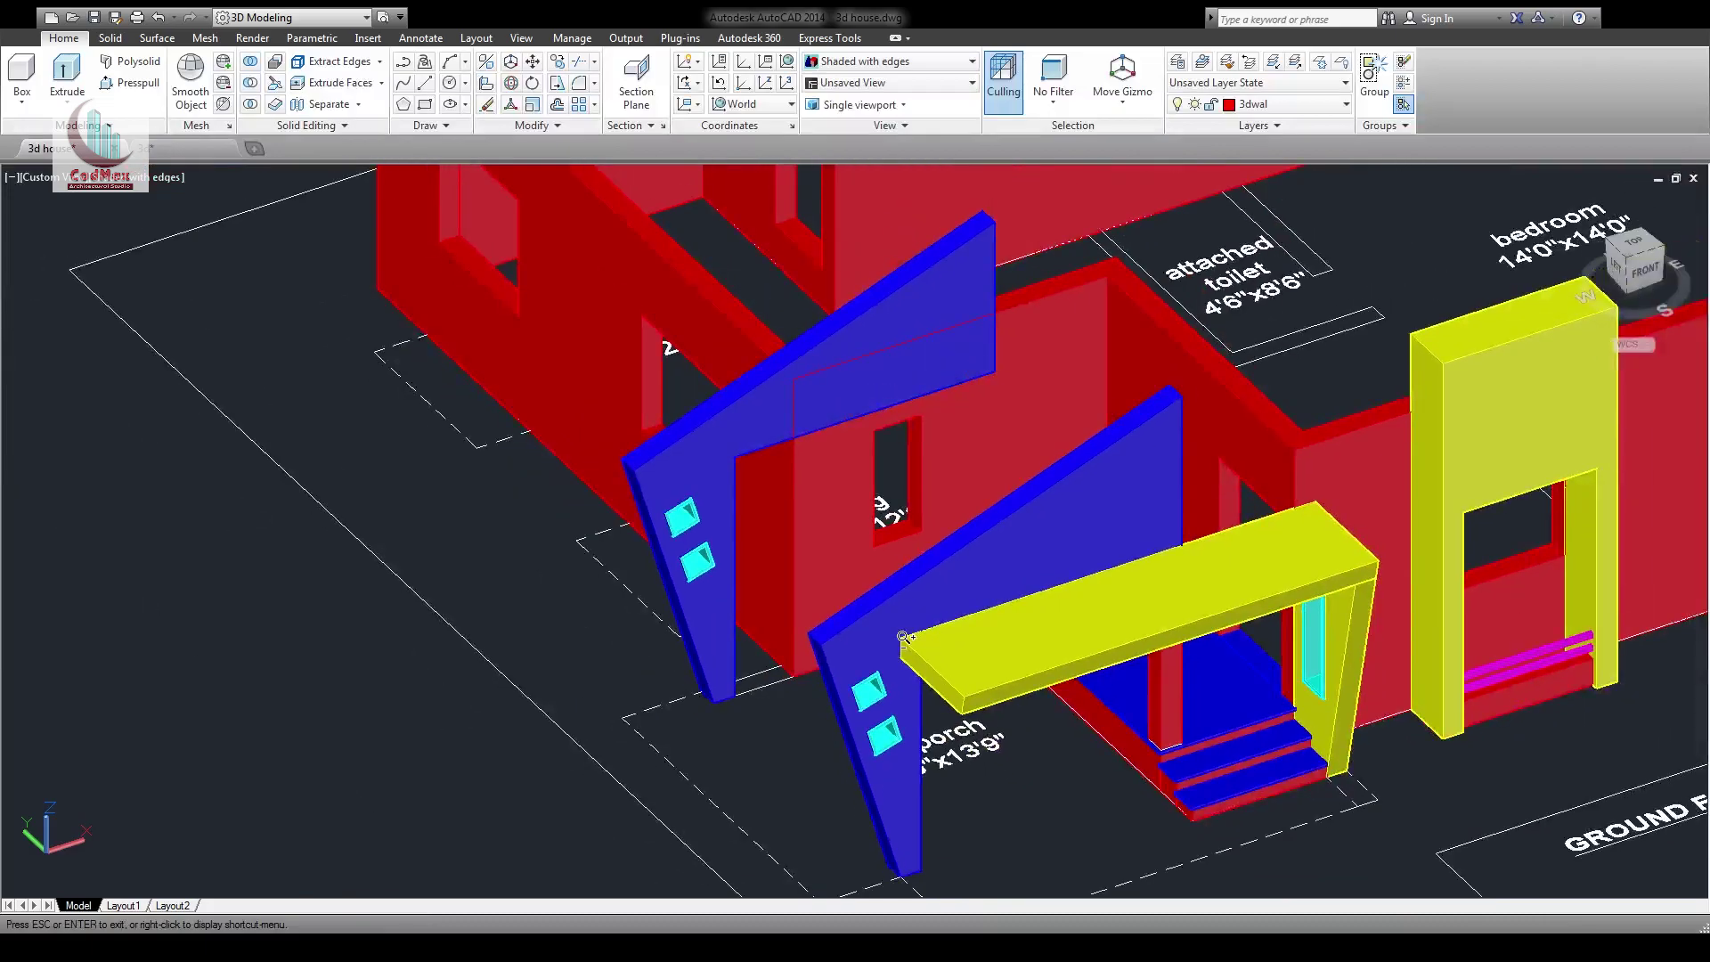
middle_click_drag(900, 631, 799, 390)
middle_click_drag(763, 572, 642, 273)
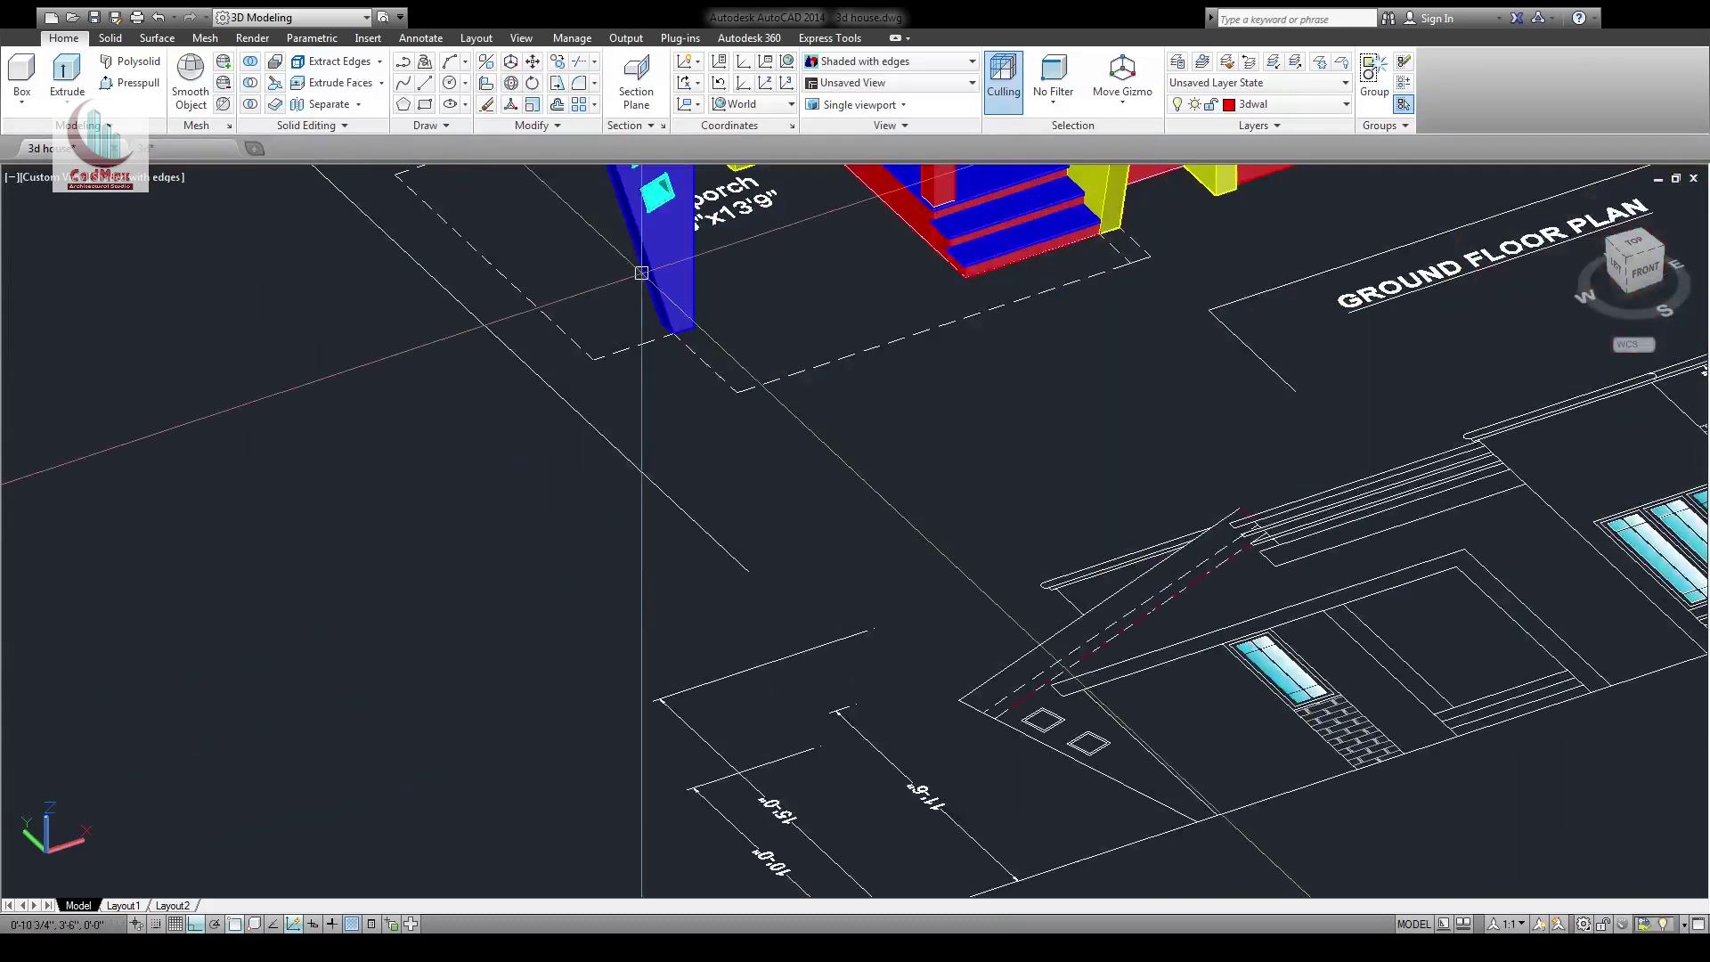
middle_click_drag(506, 170, 623, 562)
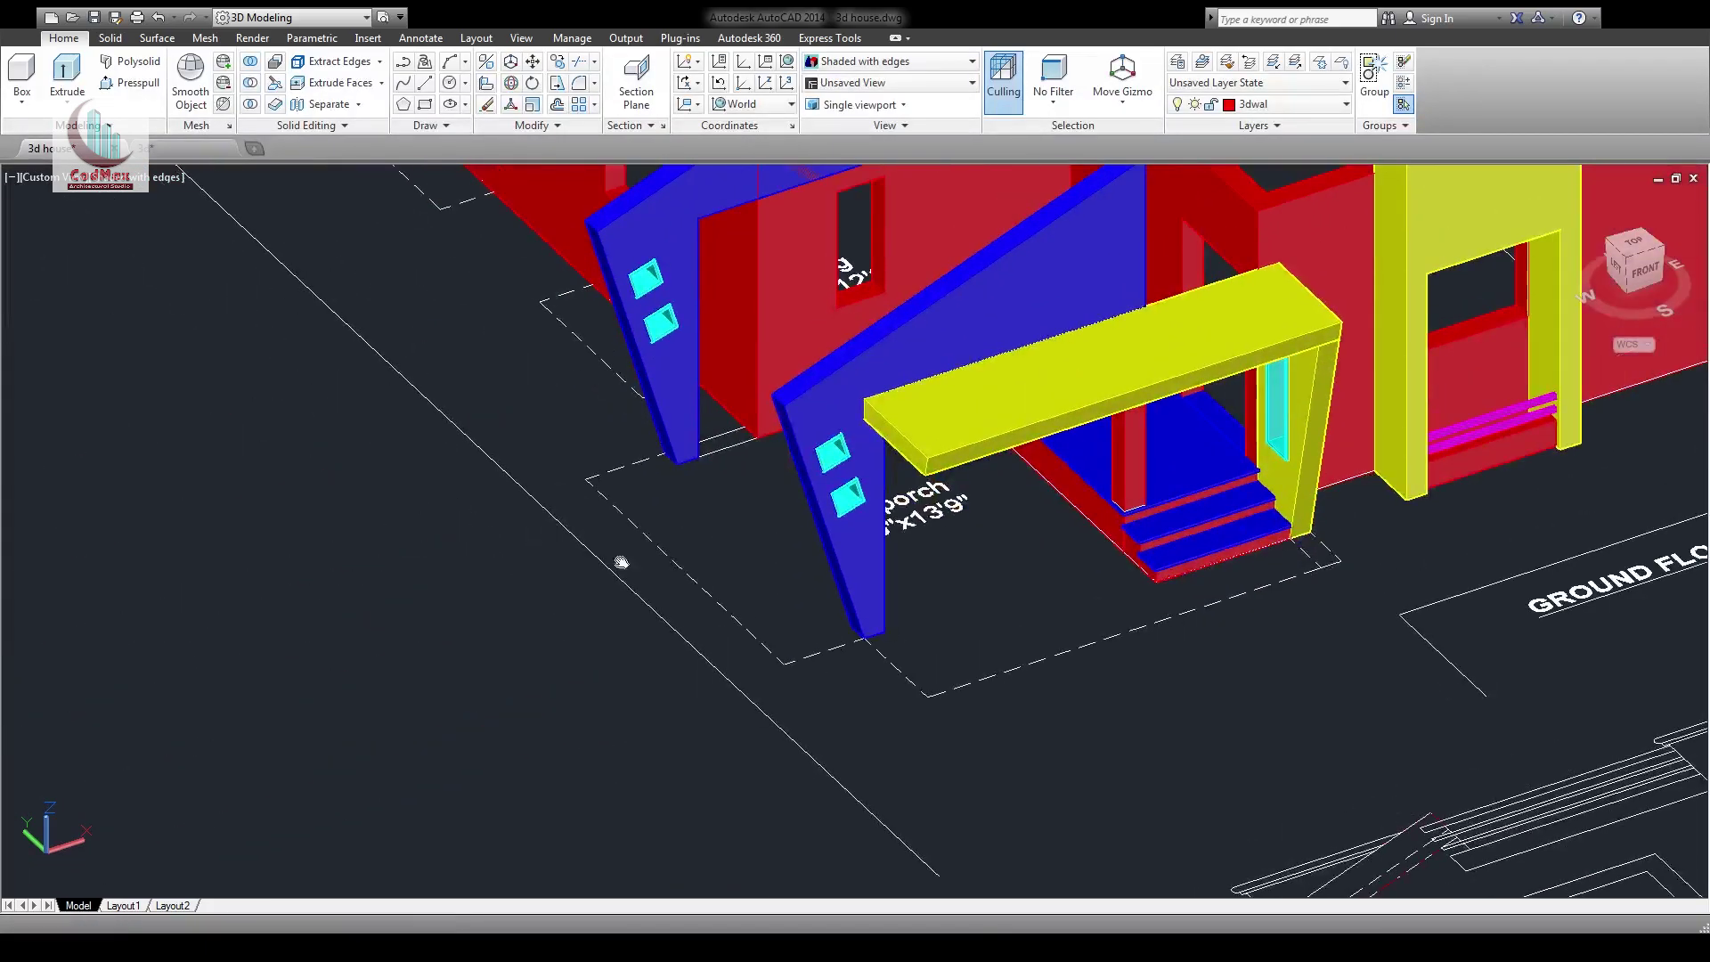
left_click(178, 149)
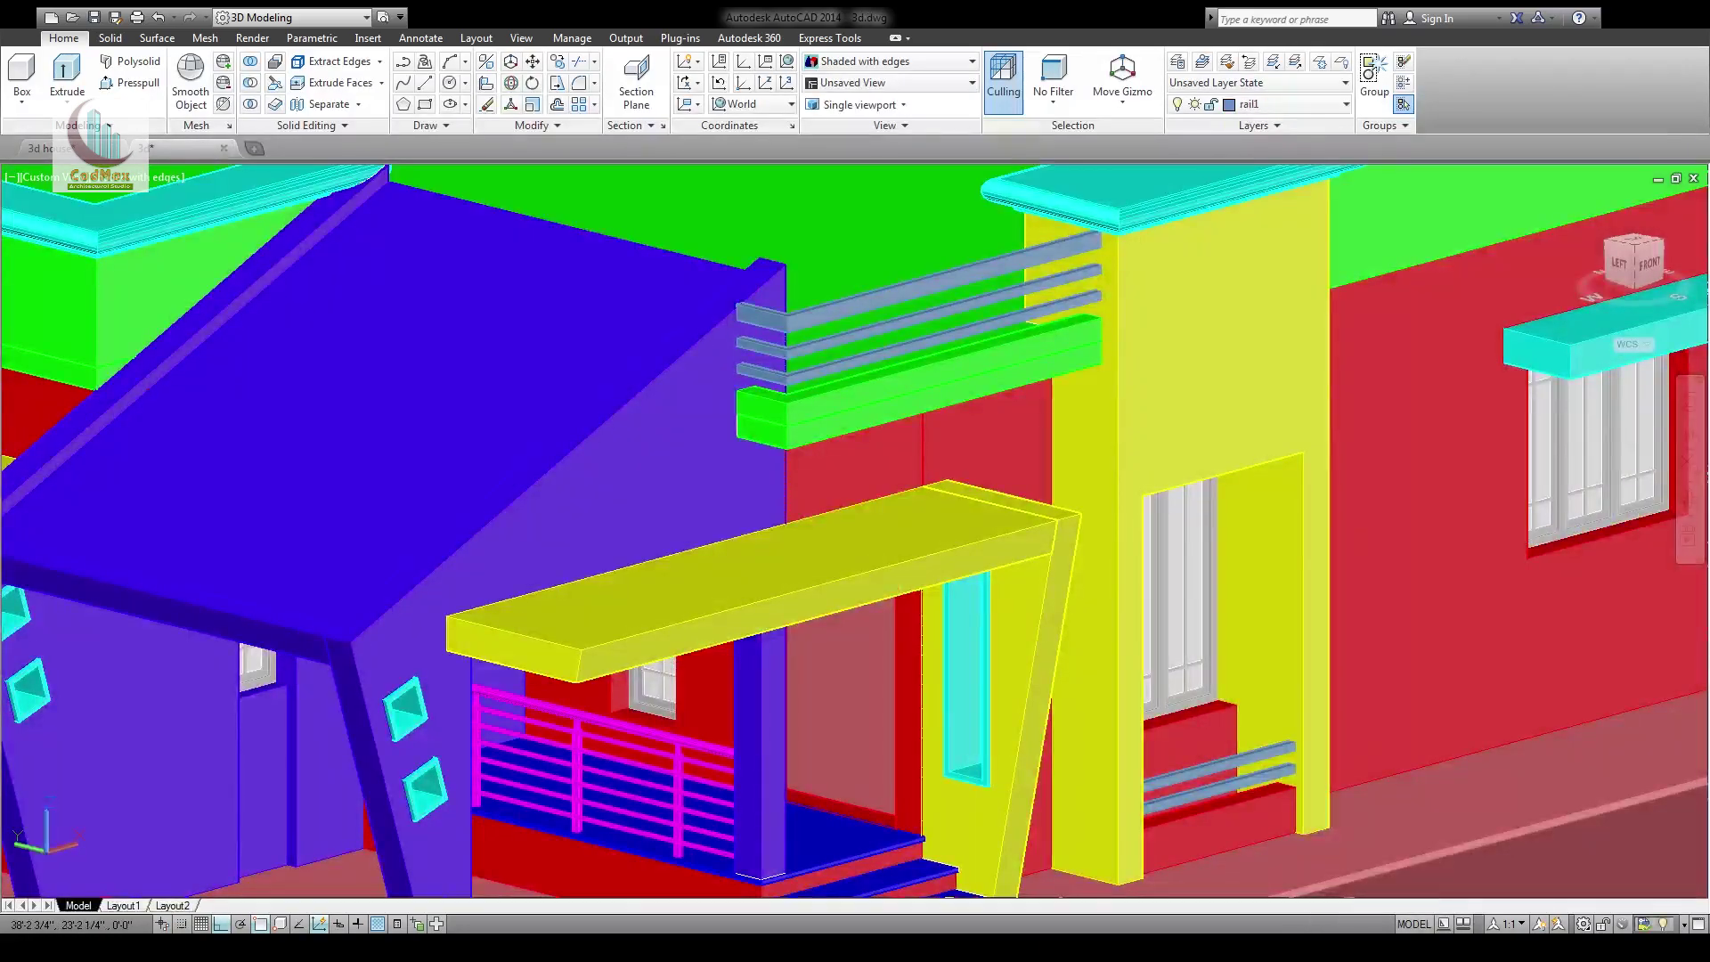
scroll(626, 402, "up", 2)
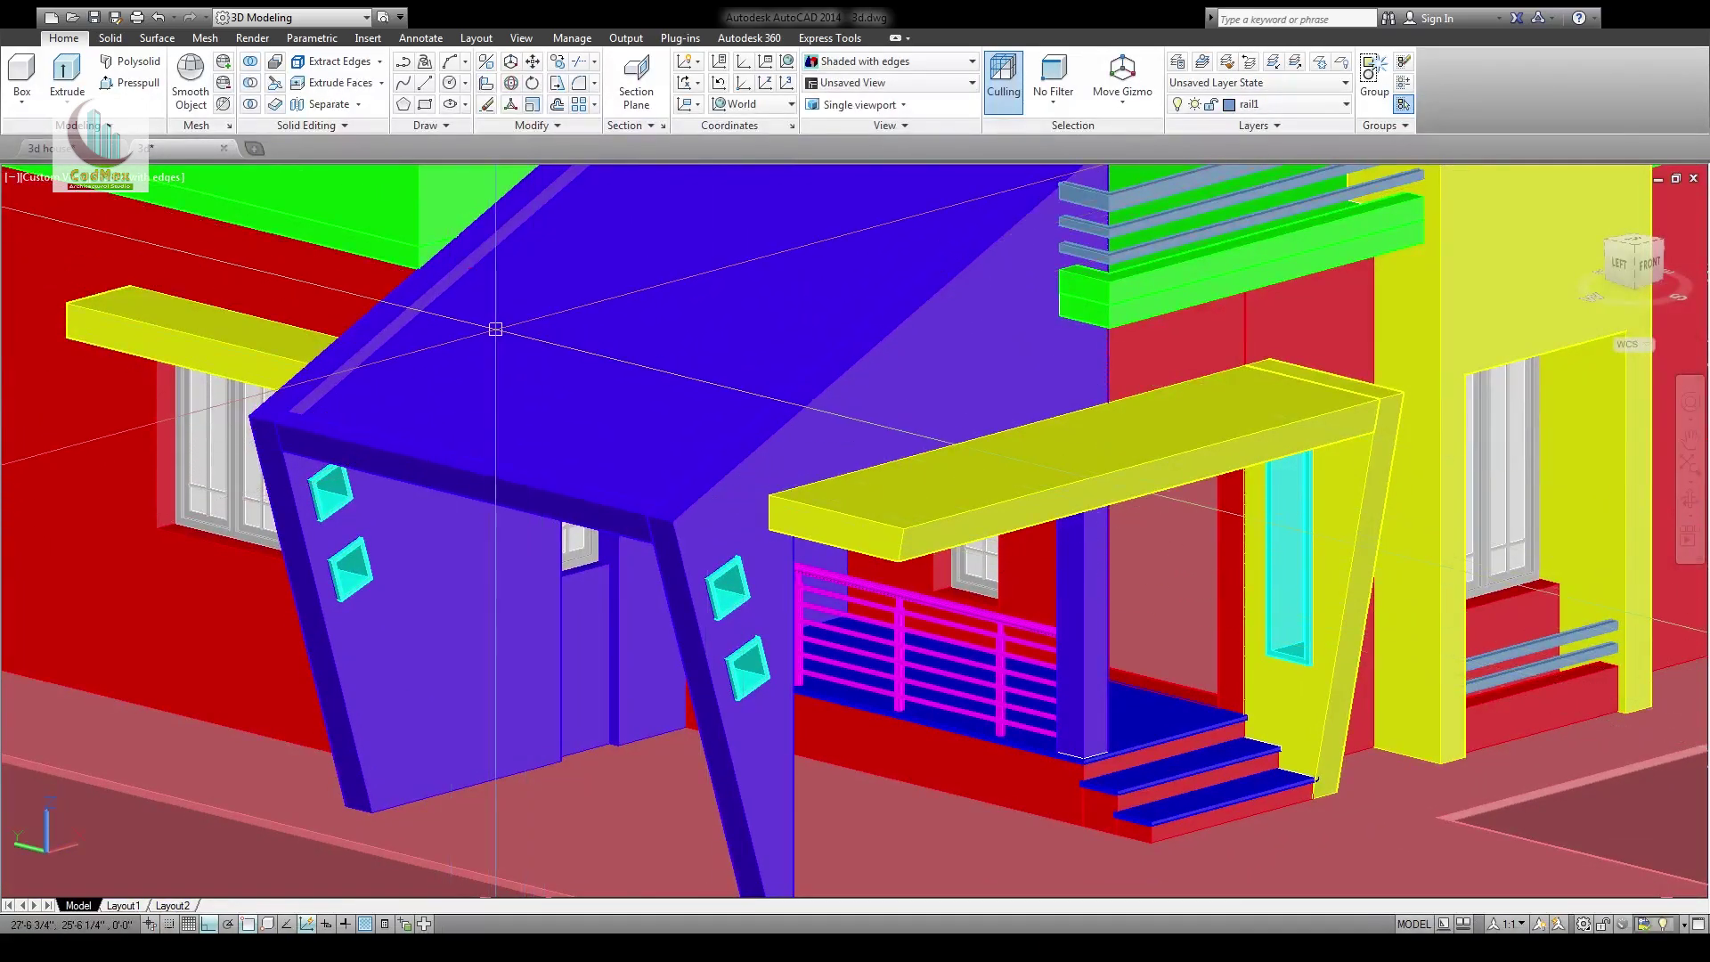
key("Escape")
middle_click_drag(576, 383, 595, 504)
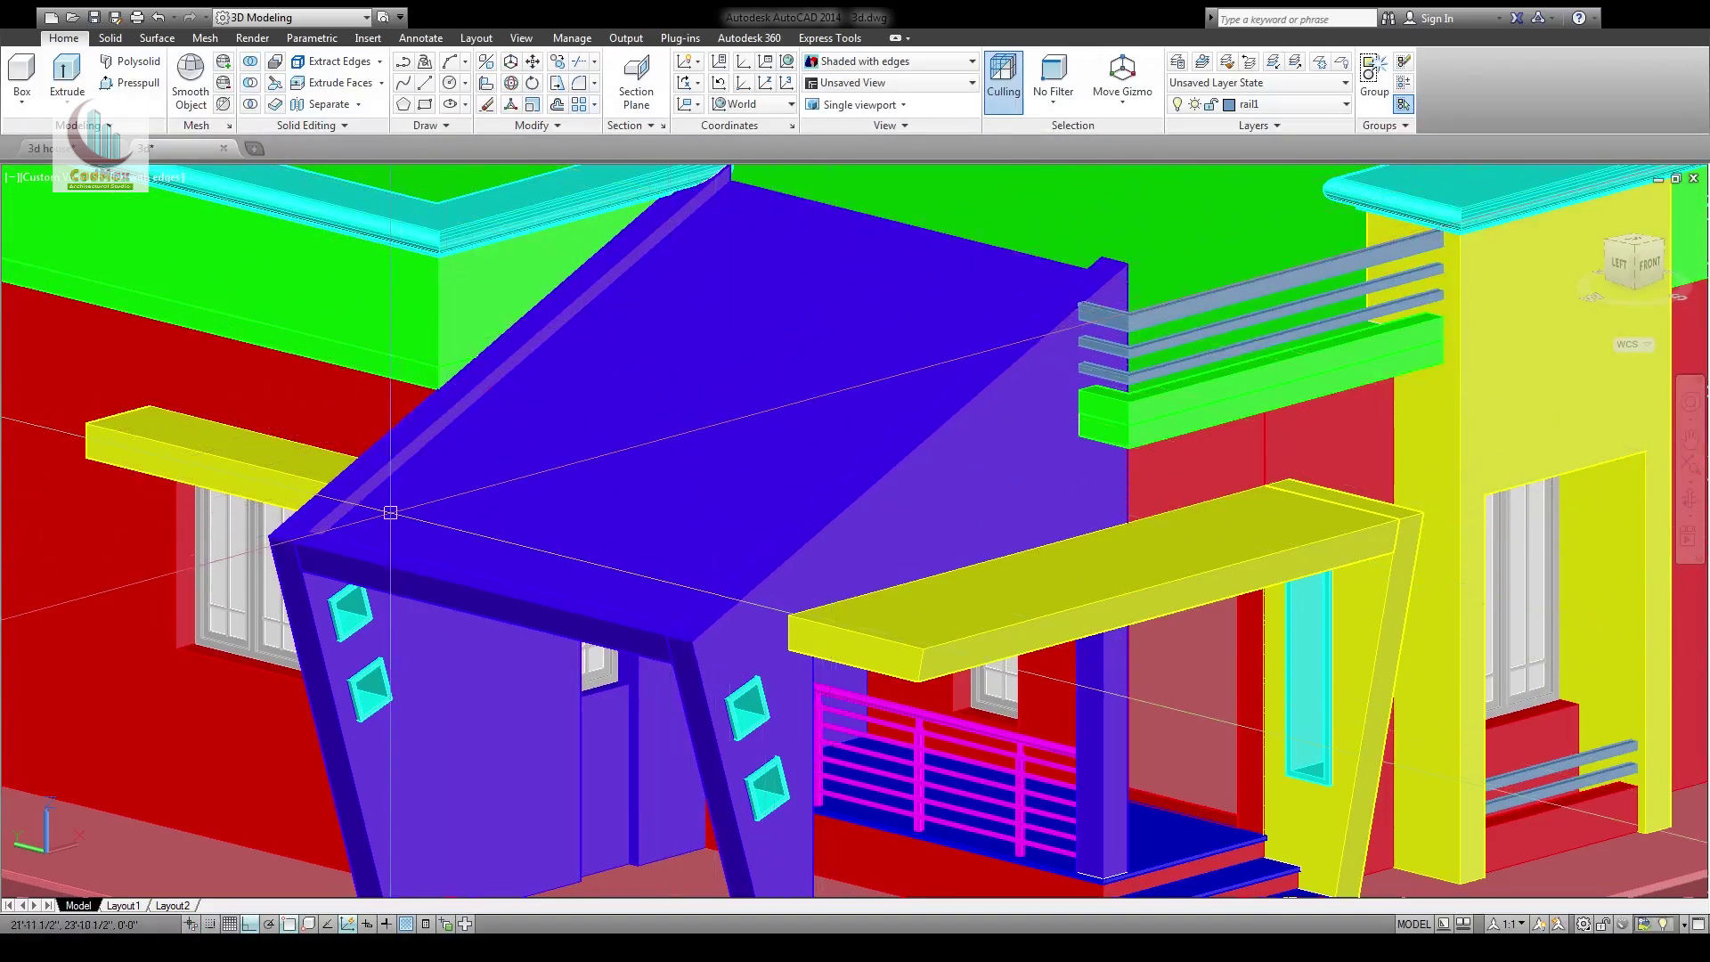
middle_click_drag(631, 645, 418, 598, "shift")
middle_click_drag(419, 598, 789, 568)
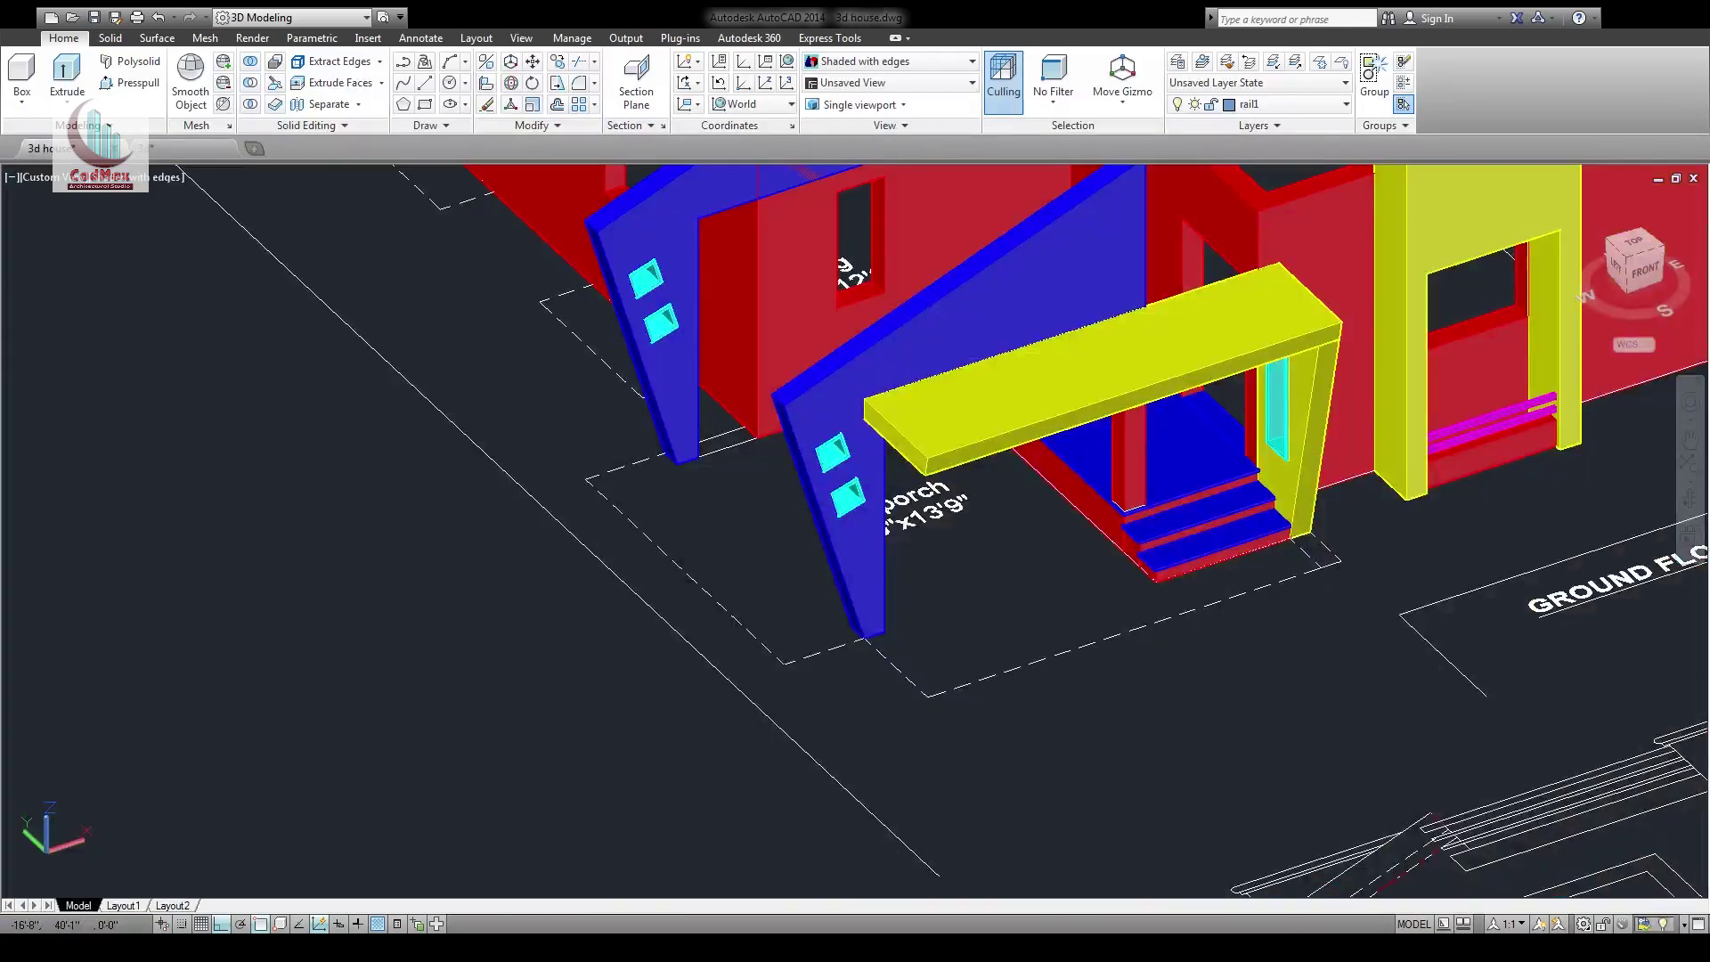
Trace the porch's sloping roof slab and its lower end block as a closed outline along the dashed lines in the front elevation
middle_click_drag(848, 260, 512, 168)
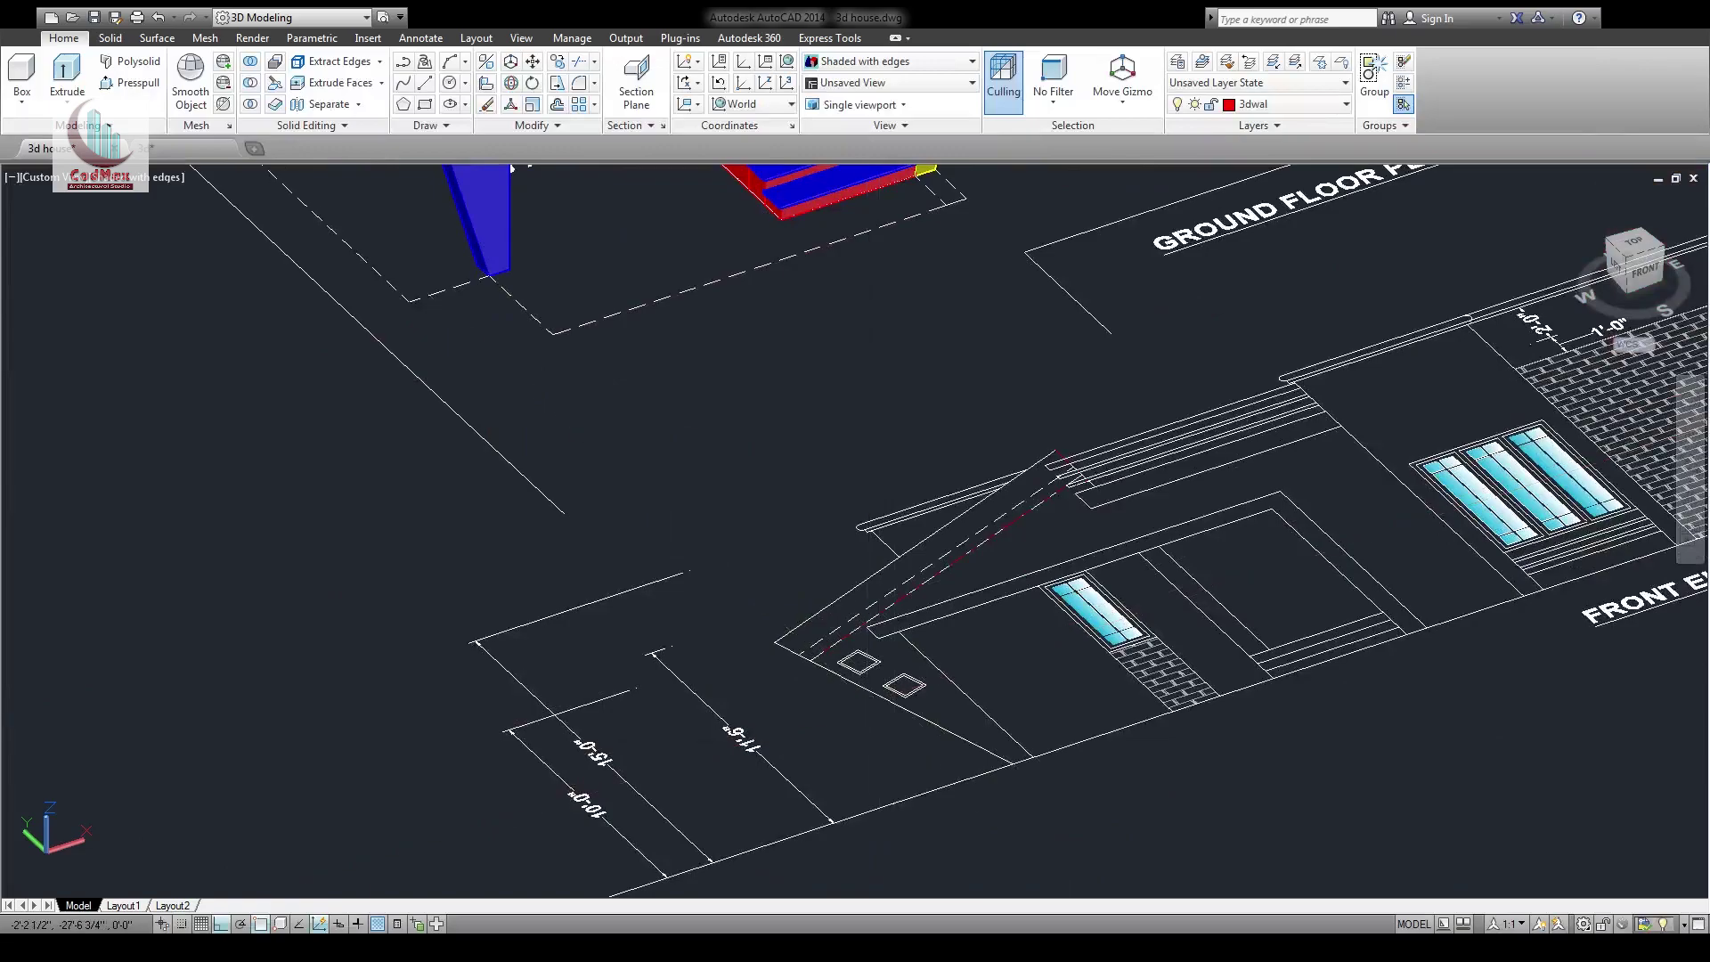
scroll(998, 614, "up", 4)
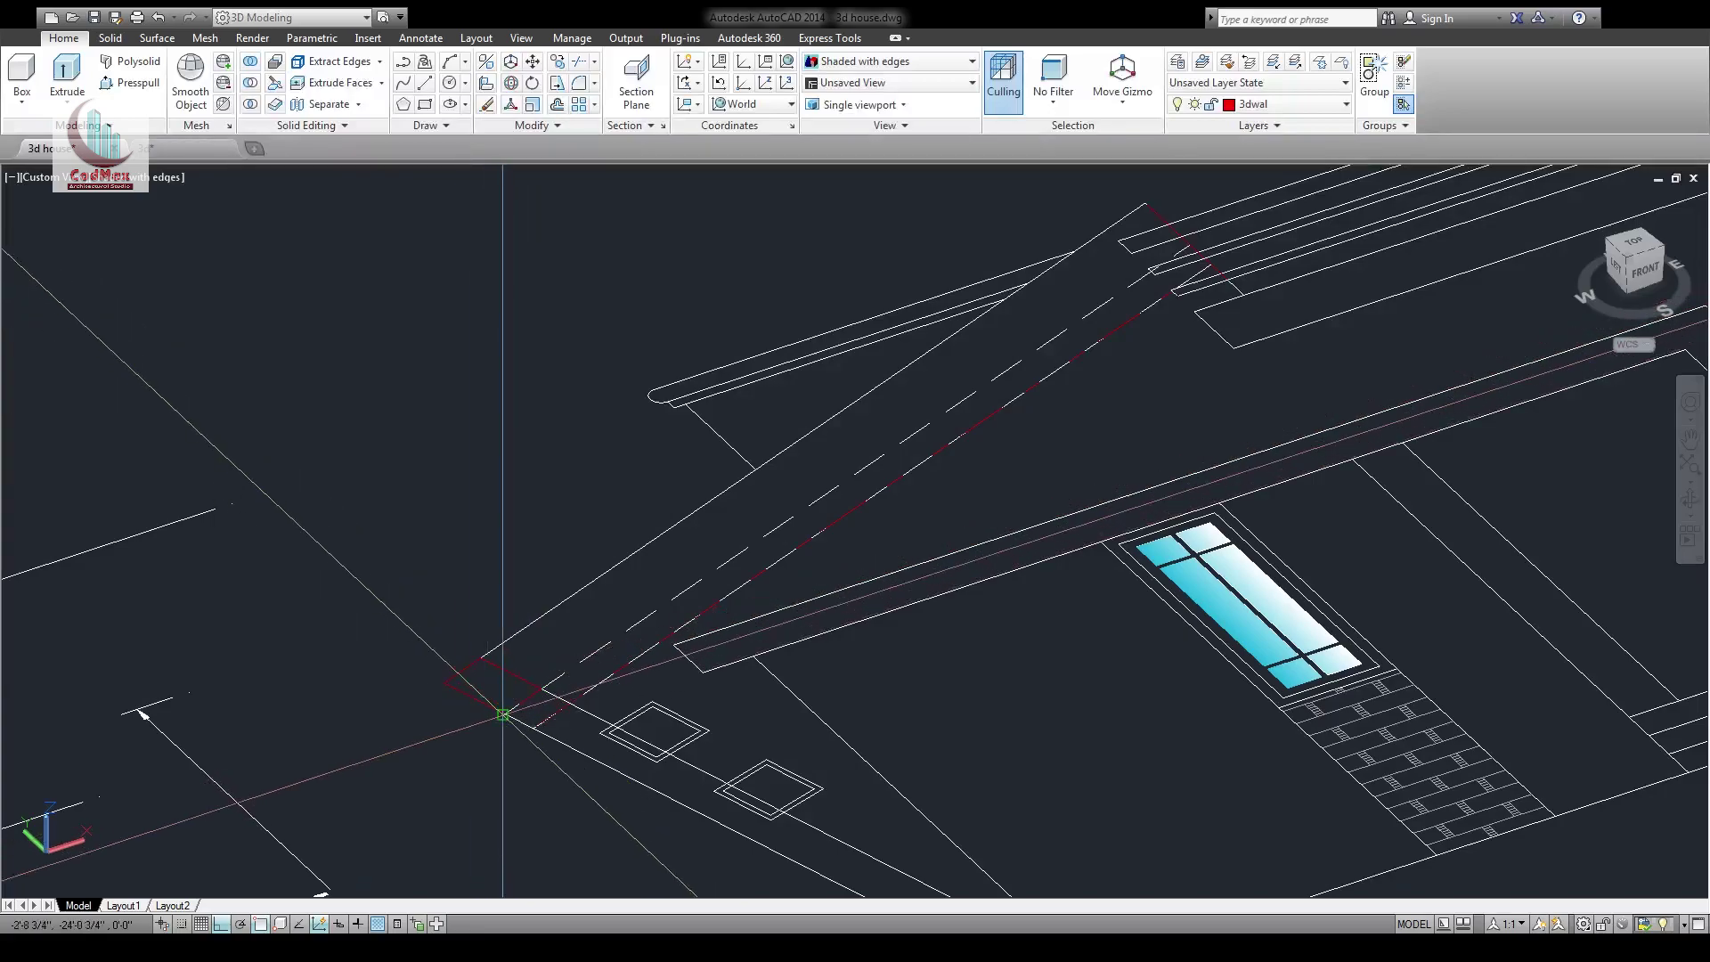
left_click(503, 715)
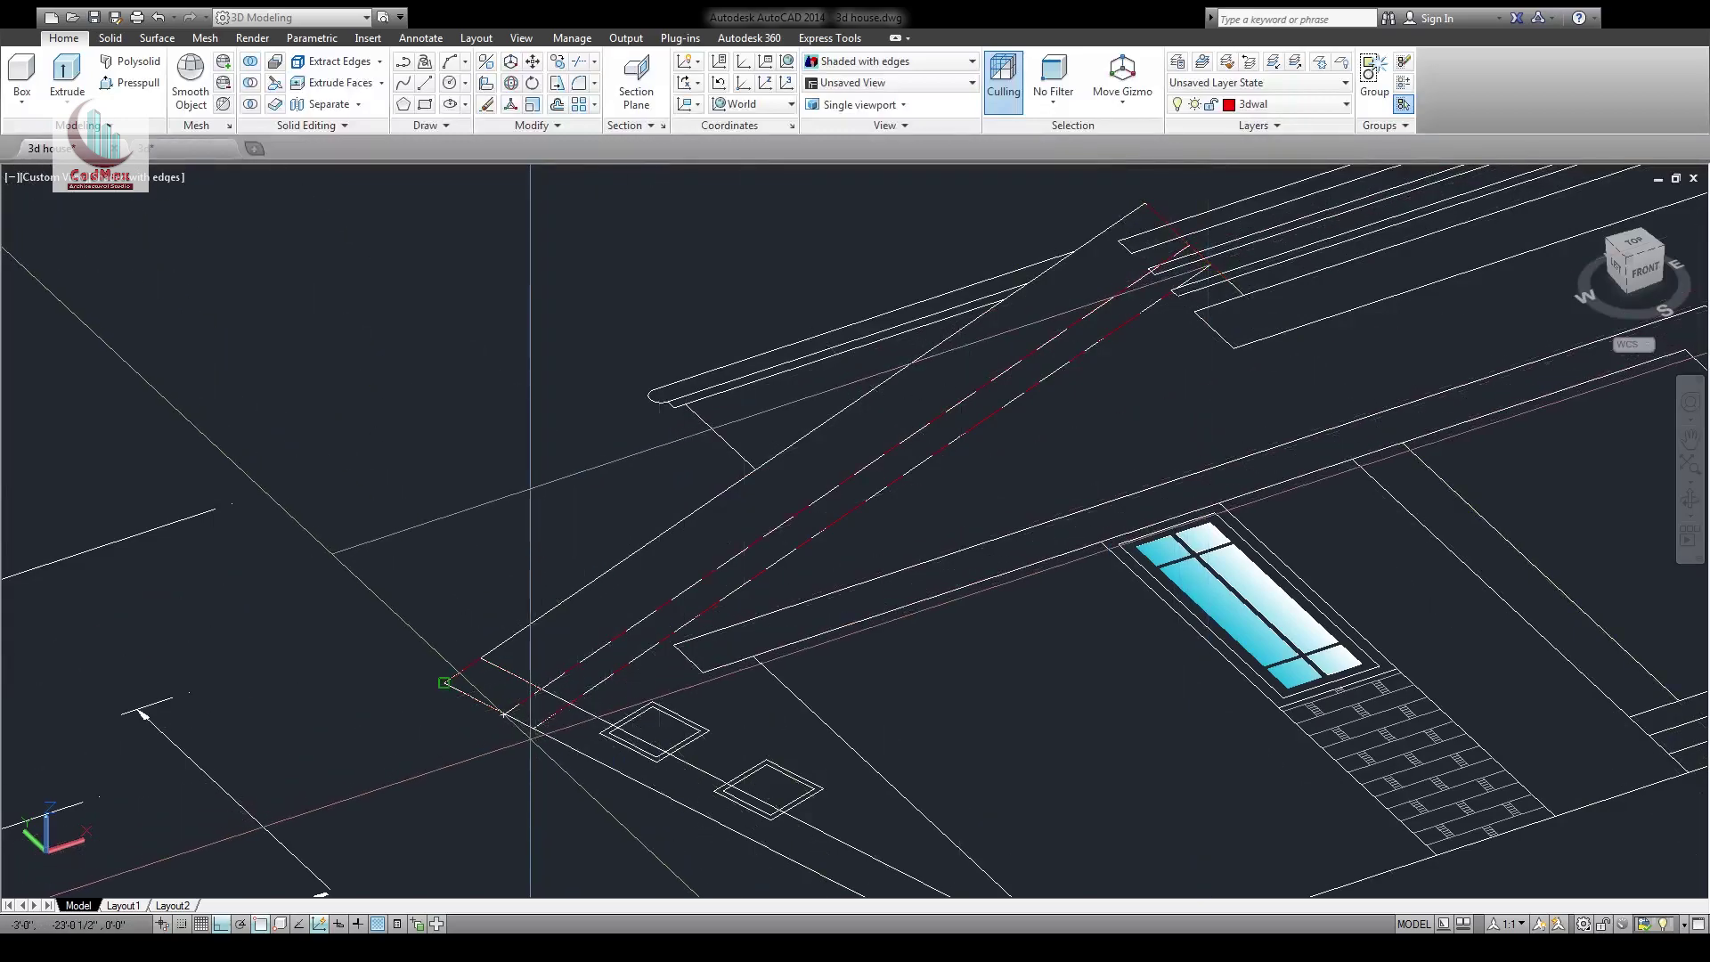
left_click(533, 729)
left_click(505, 714)
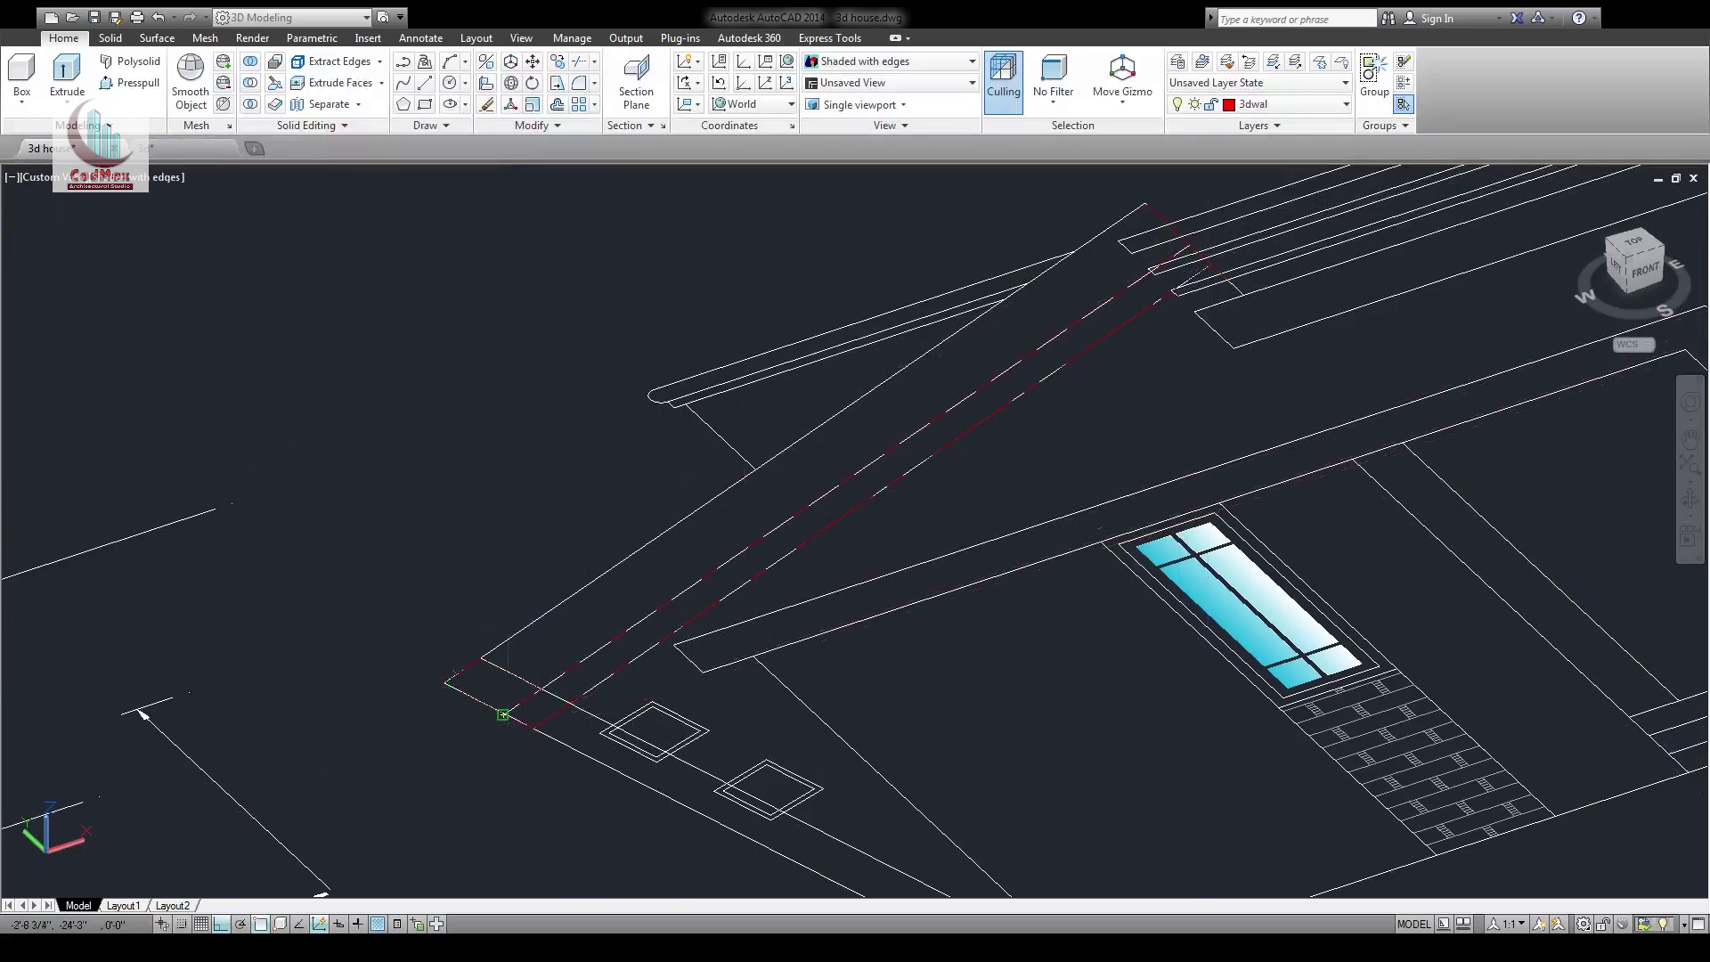
key("Return")
middle_click_drag(400, 547, 1433, 853)
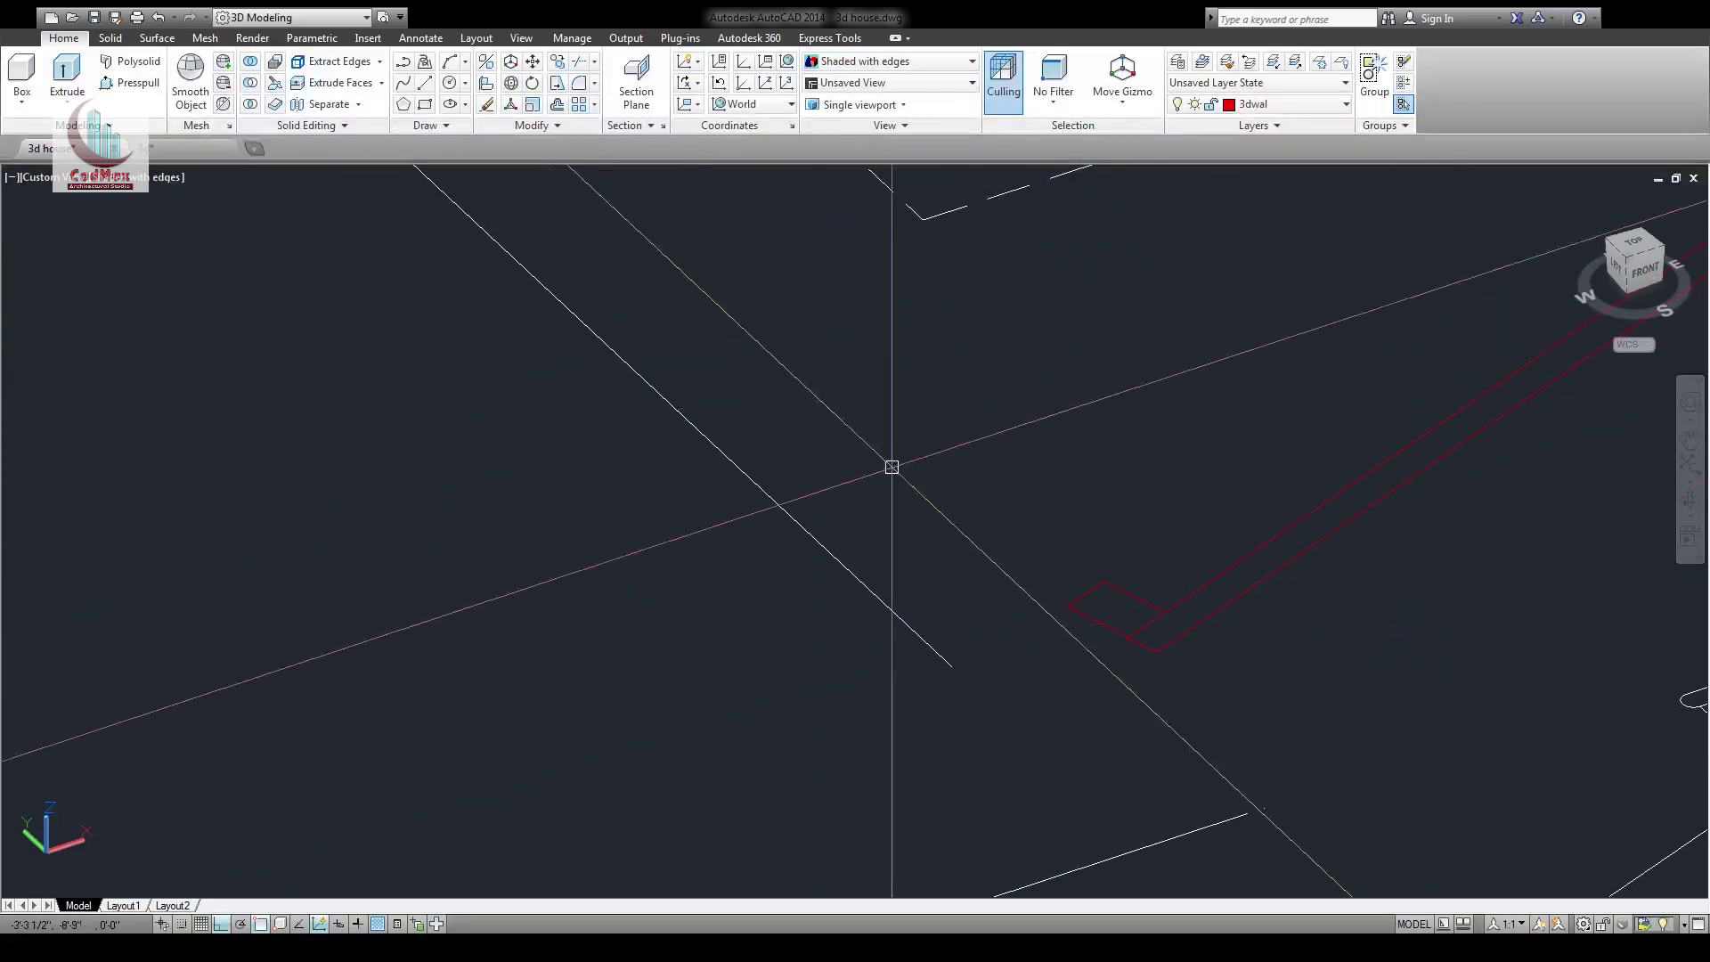
Stretch the slab outline's stray vertex onto the intersection of the slab's upper dashed line and the porch wall's slanted edge
middle_click_drag(1303, 801, 687, 424)
scroll(899, 579, "up", 6)
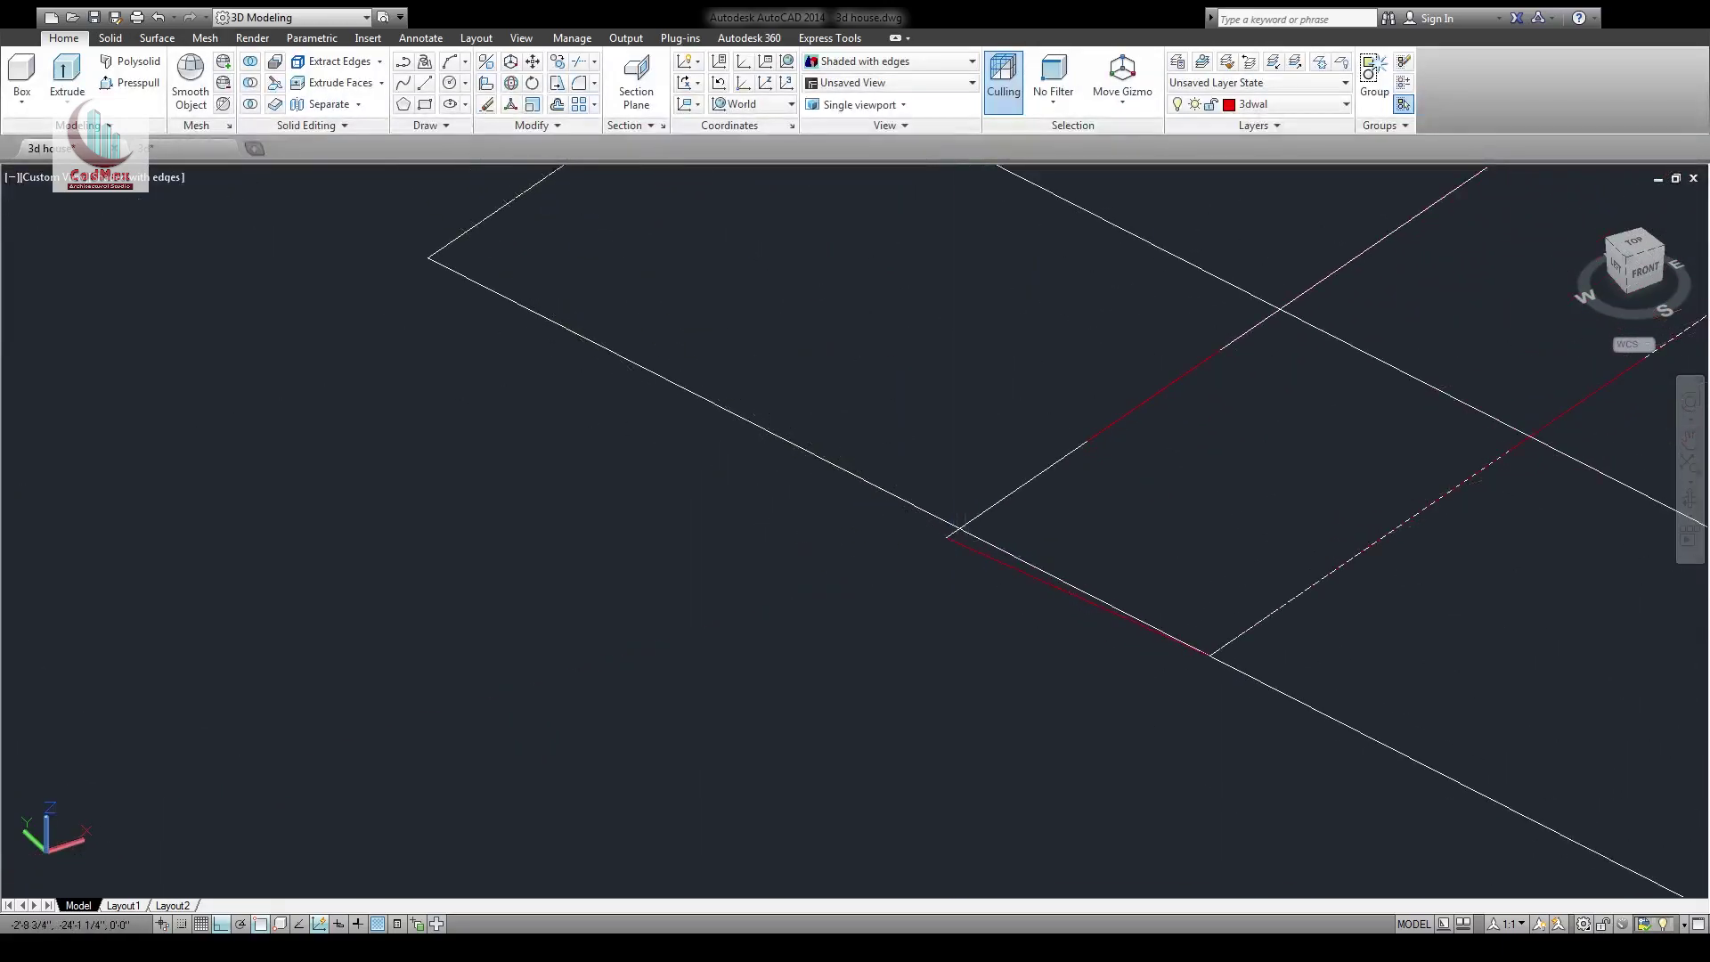
scroll(957, 526, "up", 4)
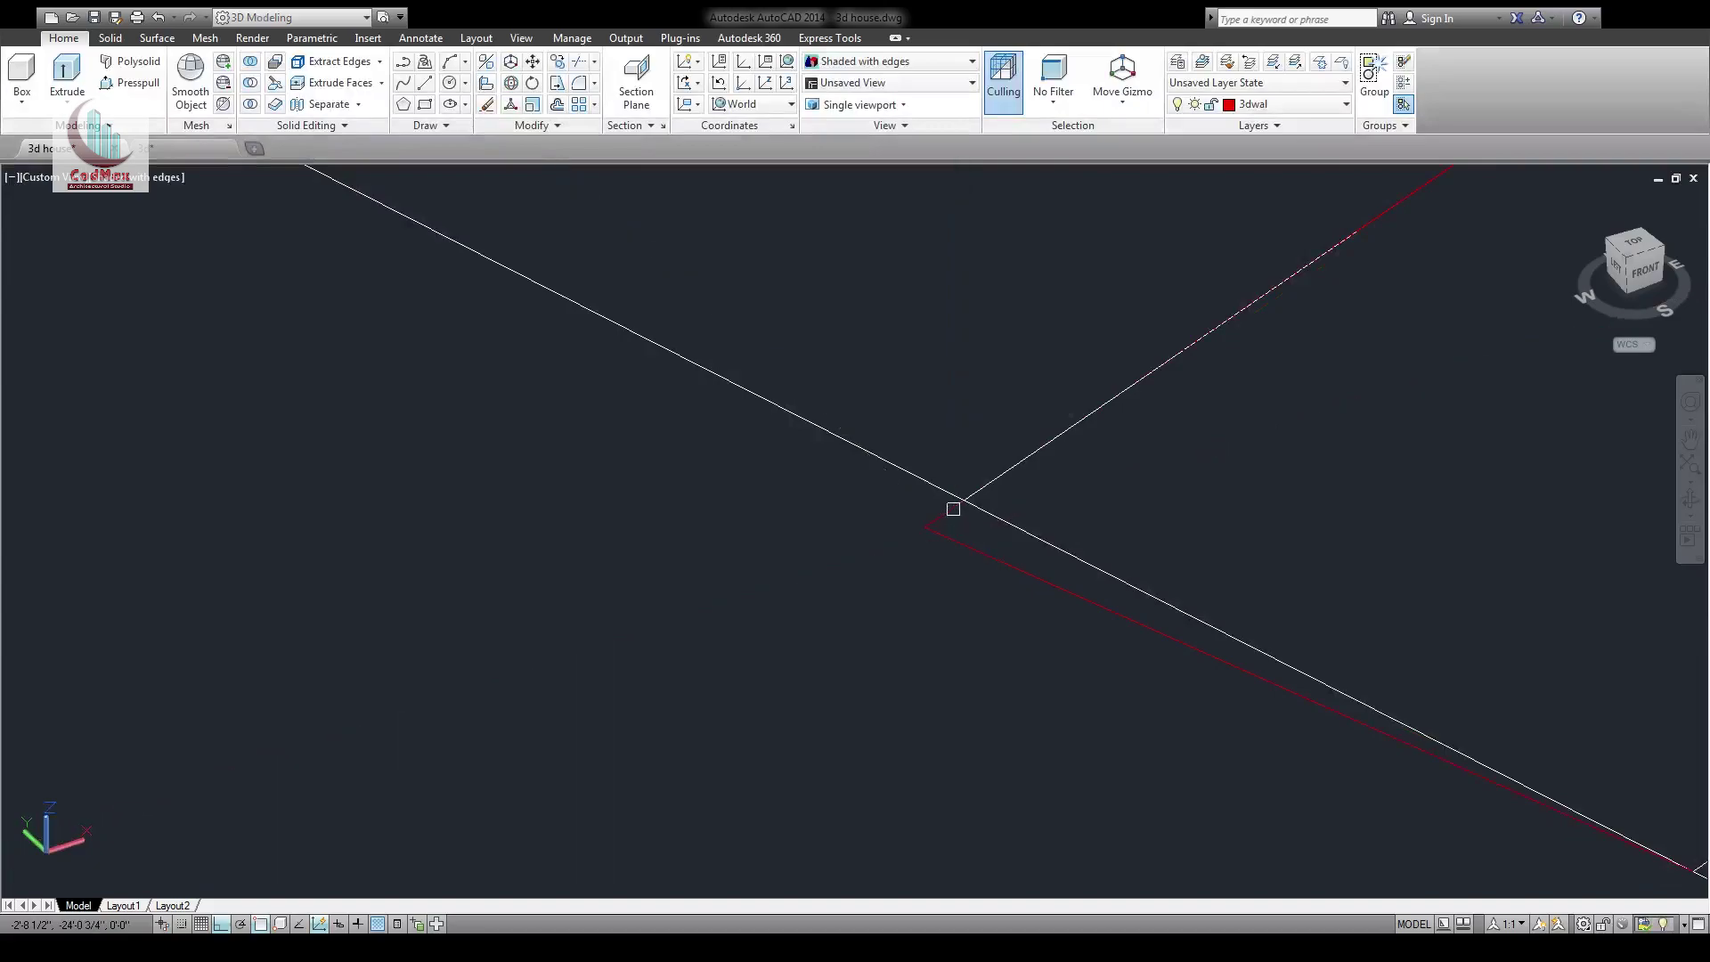
left_click(953, 538)
left_click(924, 527)
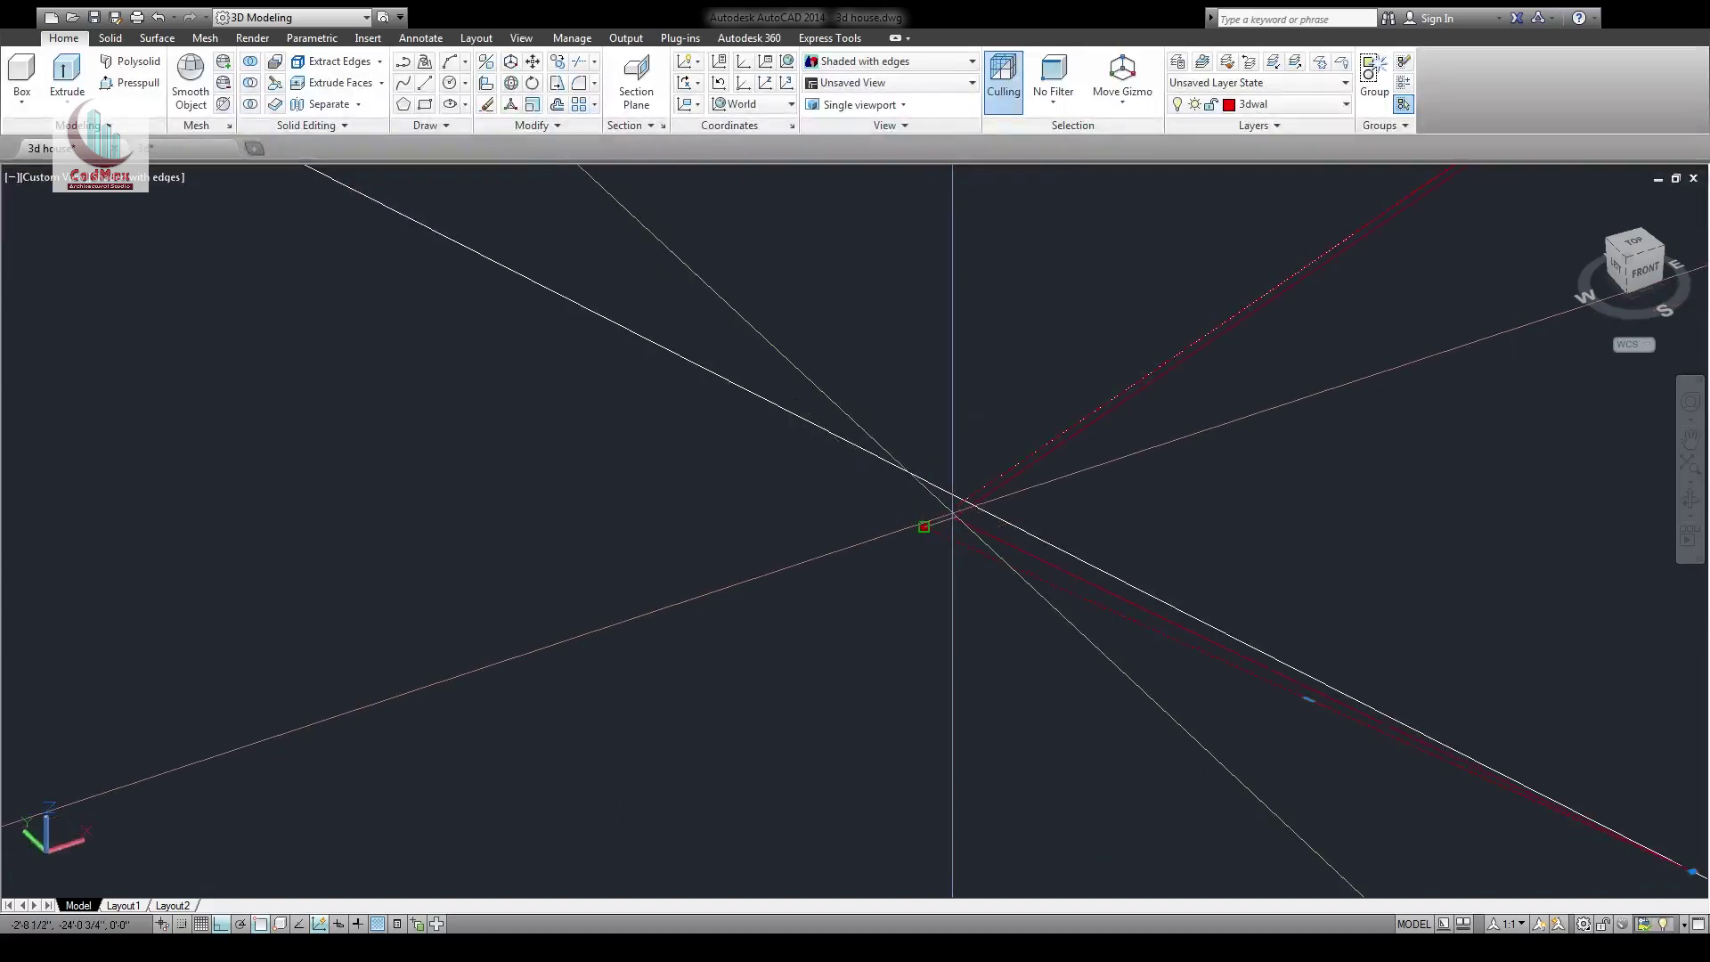
left_click(965, 502)
key("Escape")
scroll(855, 531, "down", 4)
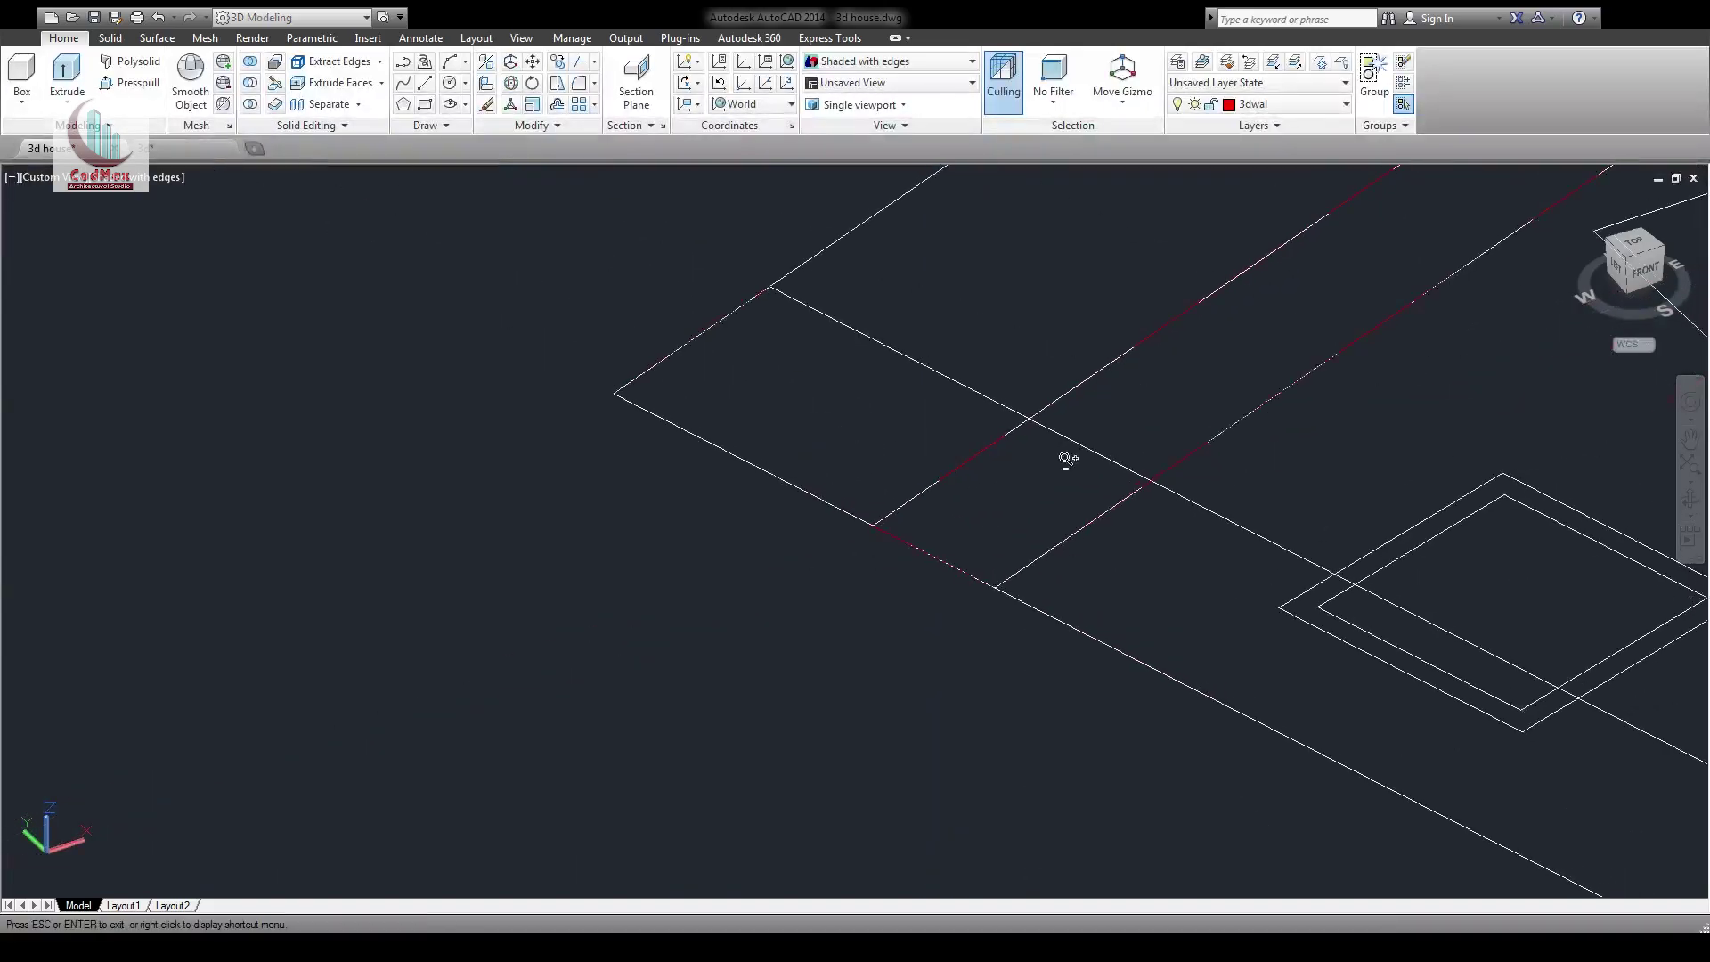
scroll(877, 515, "down", 6)
middle_click_drag(588, 357, 587, 446)
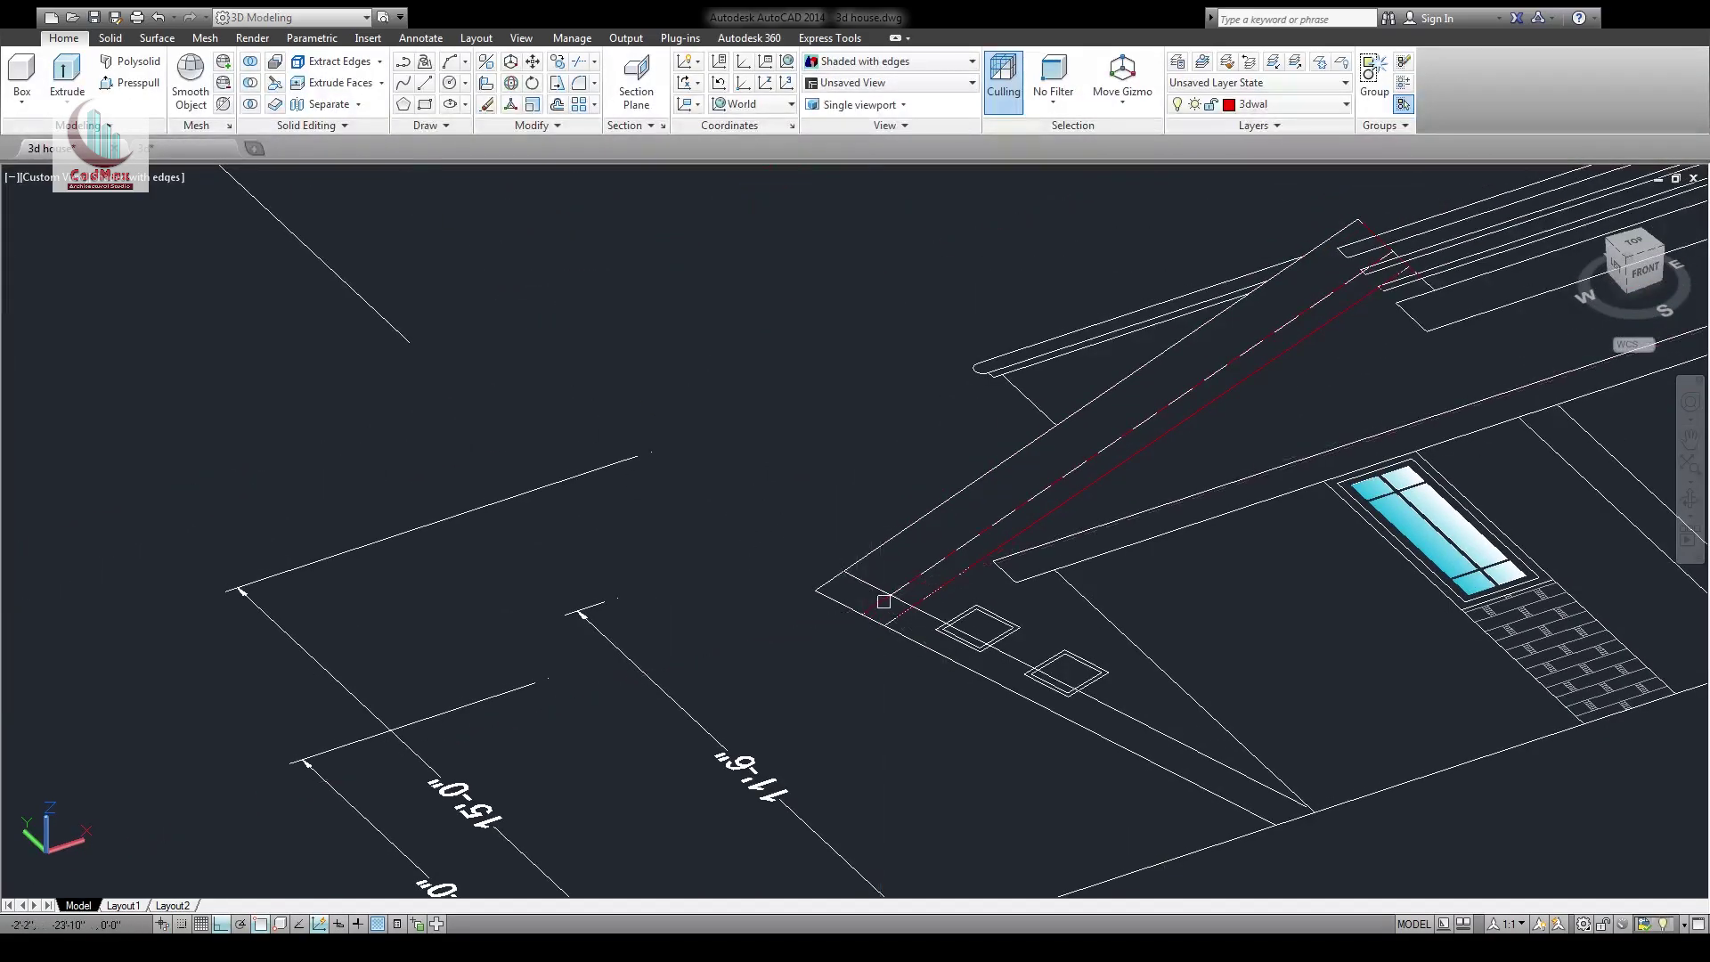
key("Return")
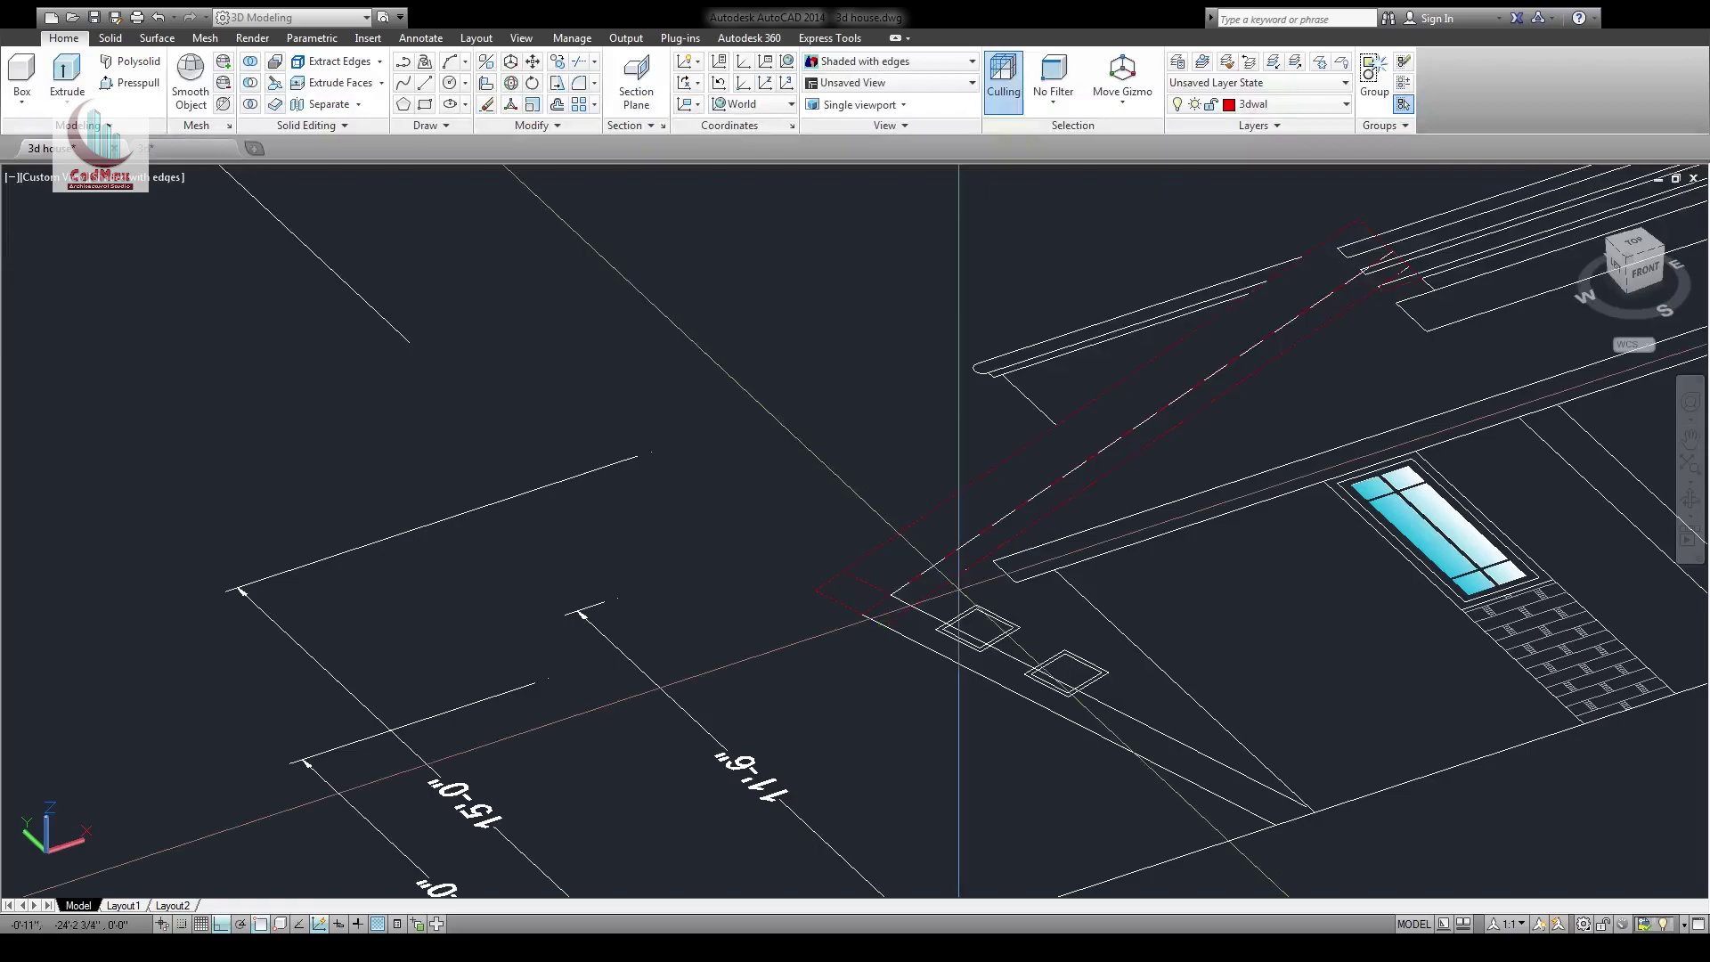
left_click(882, 625)
middle_click_drag(745, 394, 775, 440)
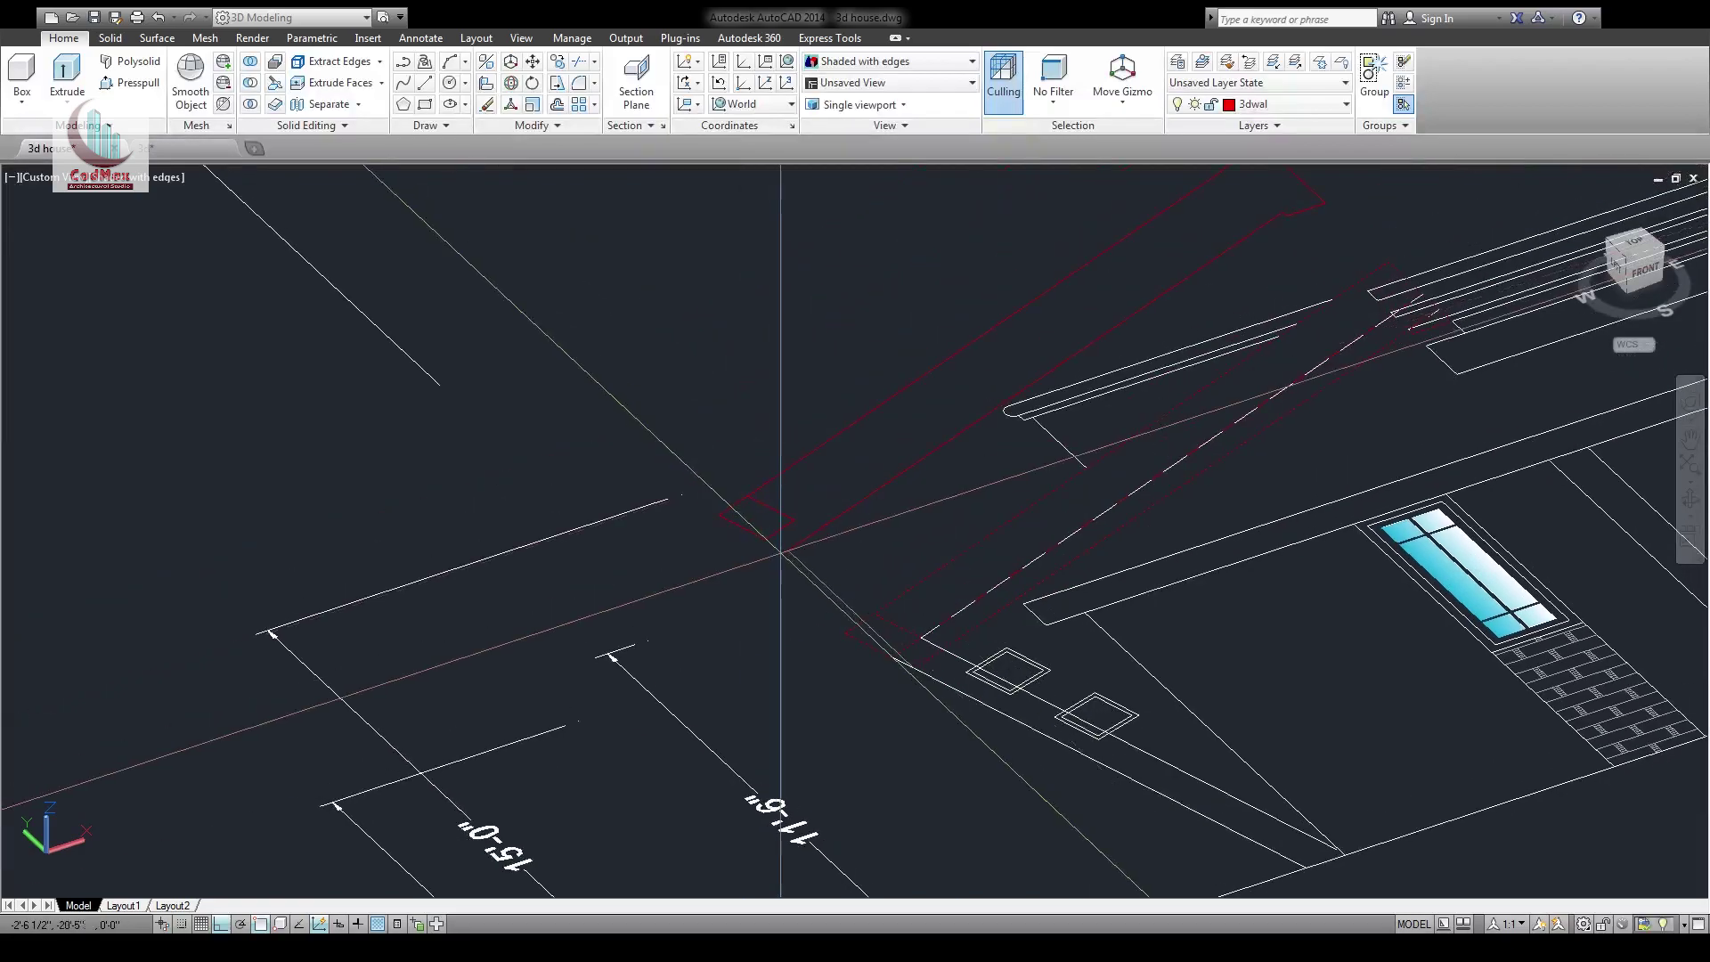
mouse_move(781, 554)
middle_mouse_down()
mouse_move(744, 535)
mouse_move(763, 596)
middle_mouse_up()
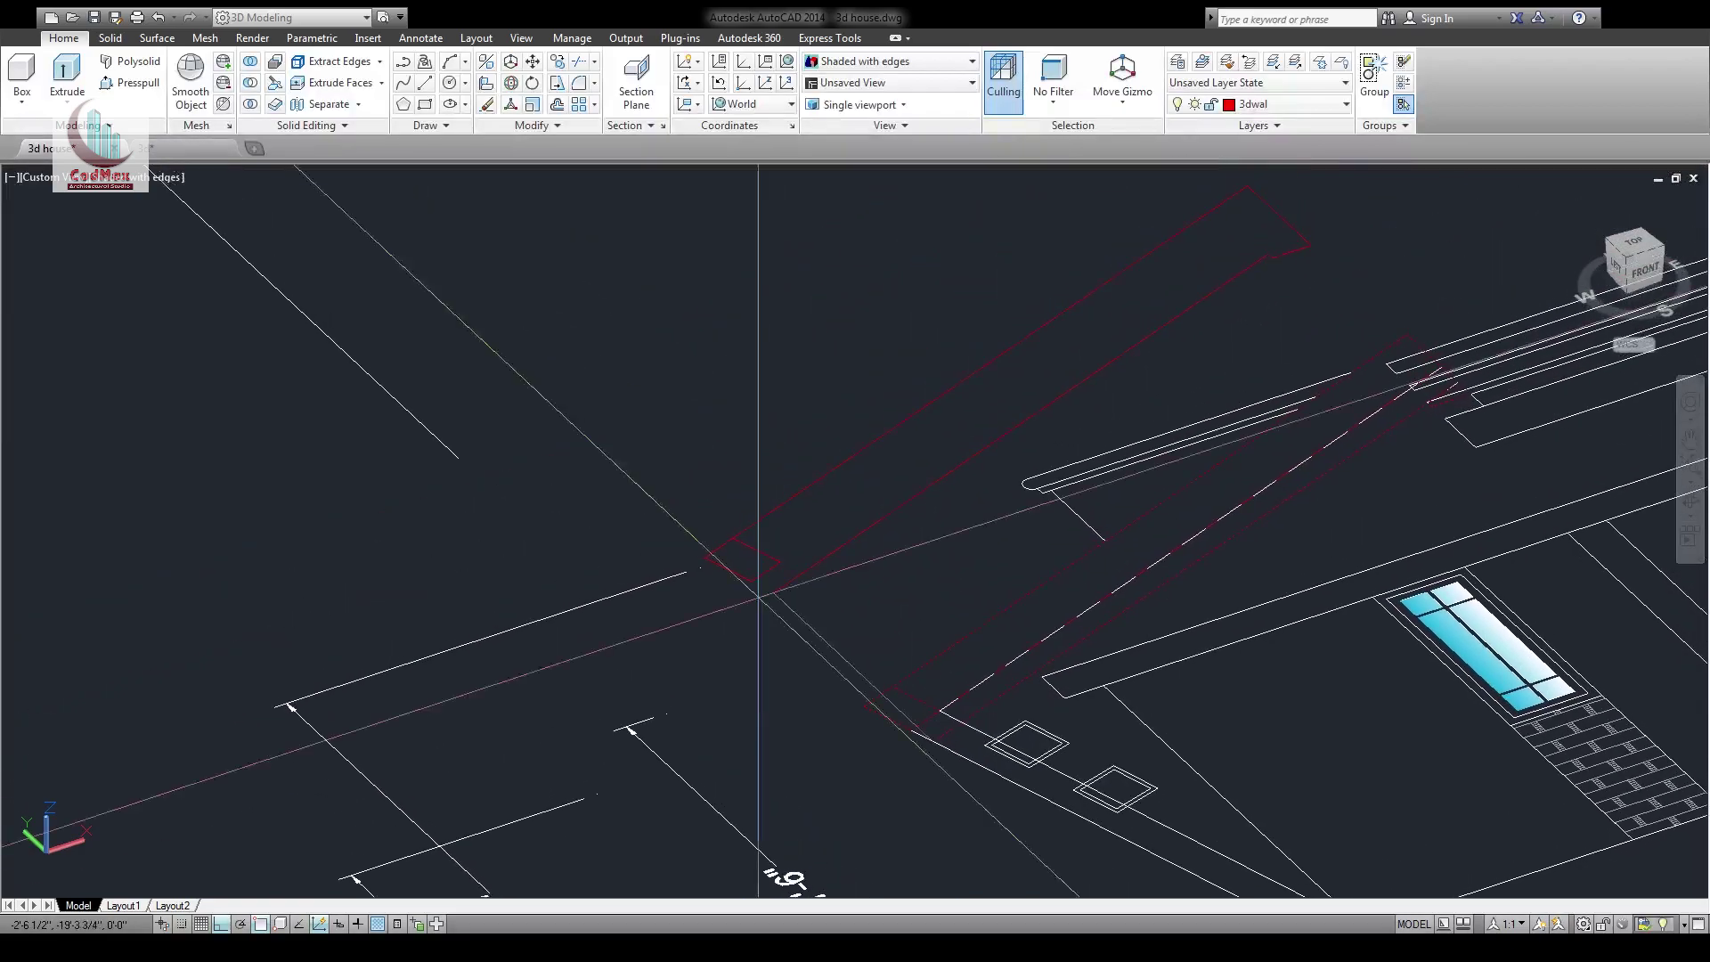
key("Escape")
Copy the roof slab outline clear of the front elevation and rotate it upright in 3D about its lower corner
key("Return")
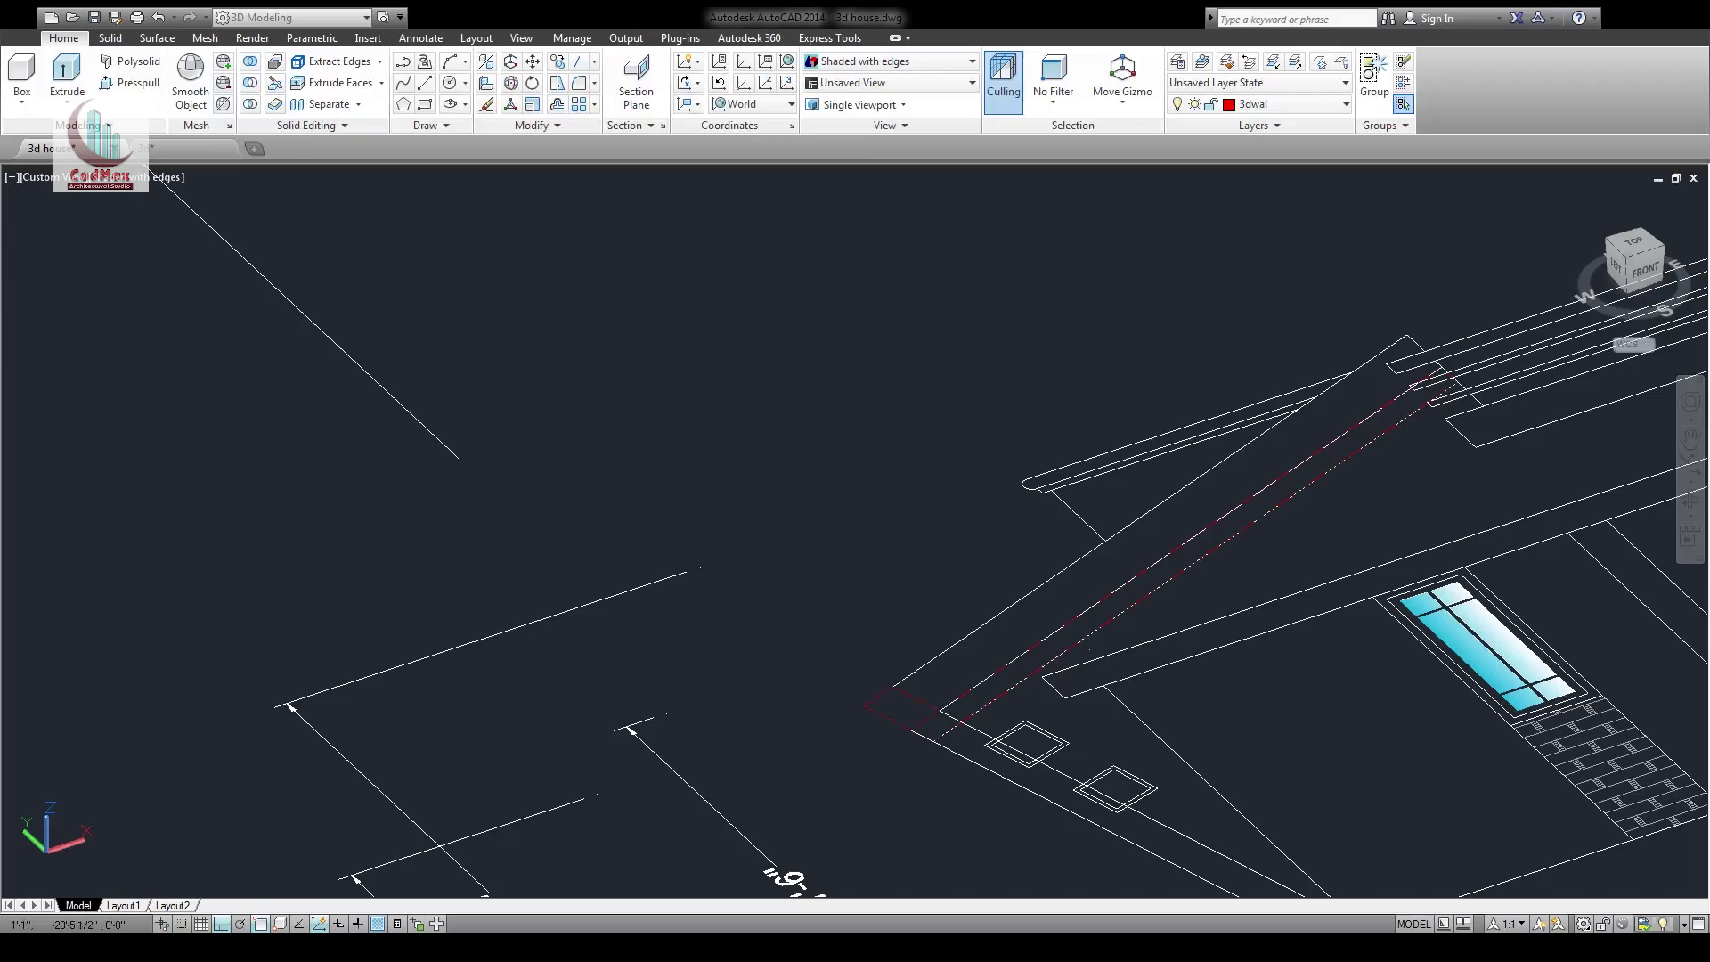
scroll(868, 606, "up", 5)
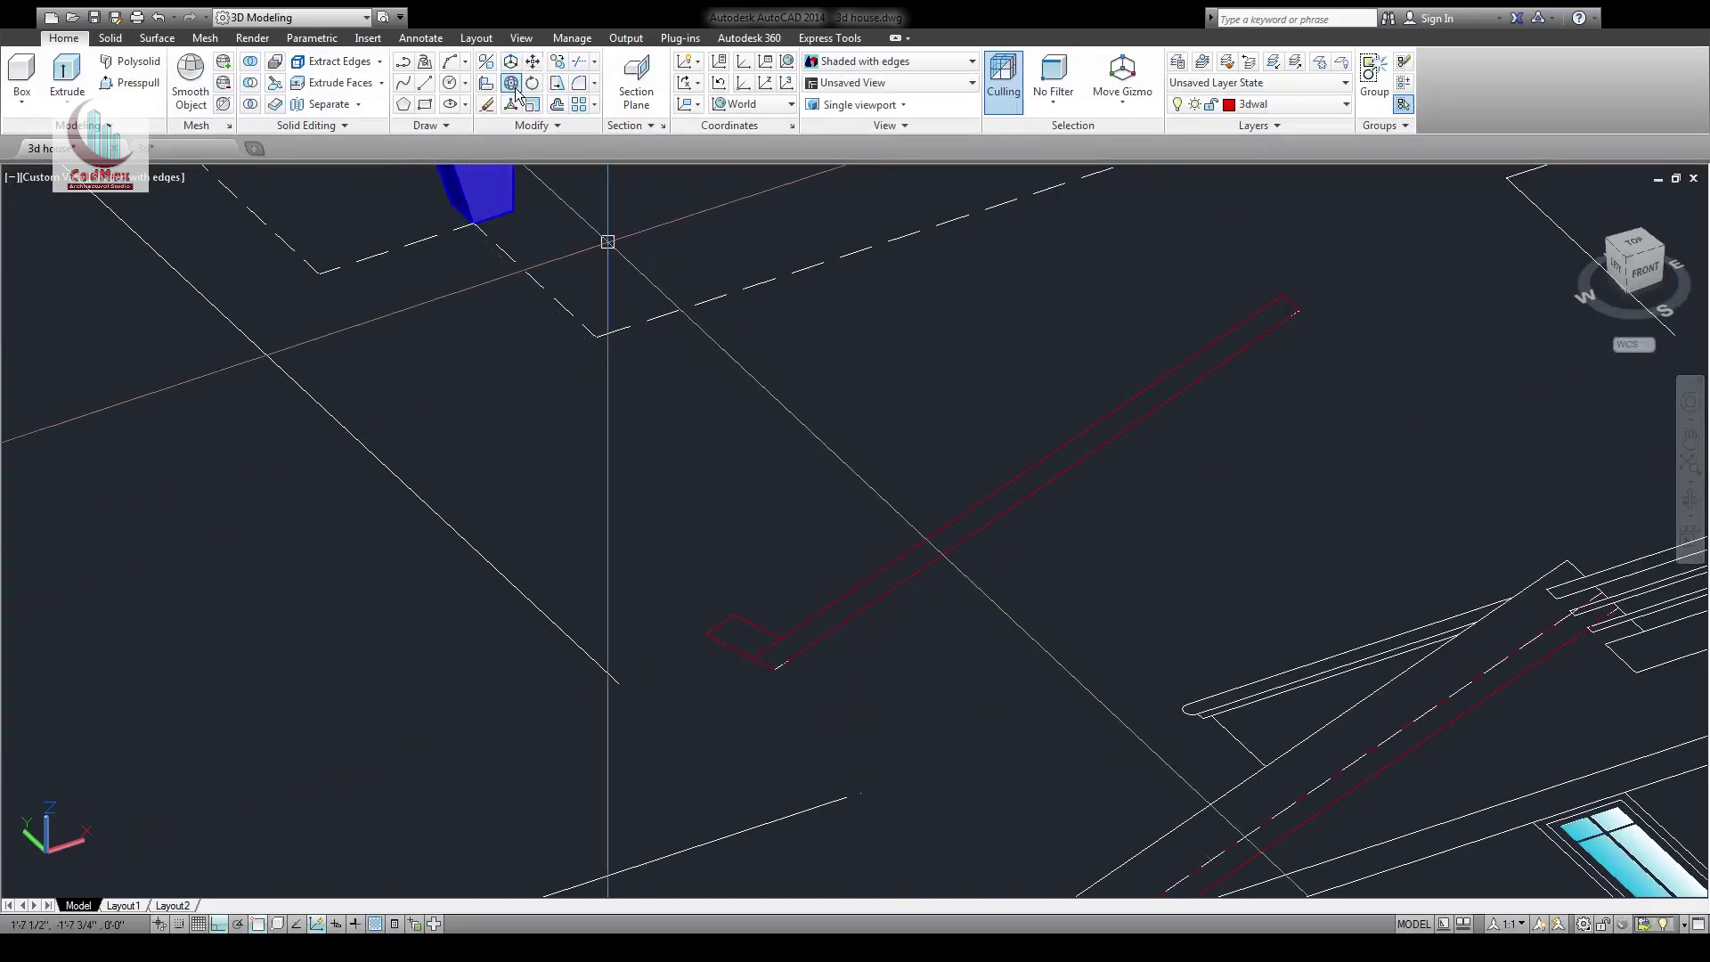
left_click(718, 603)
key("Return")
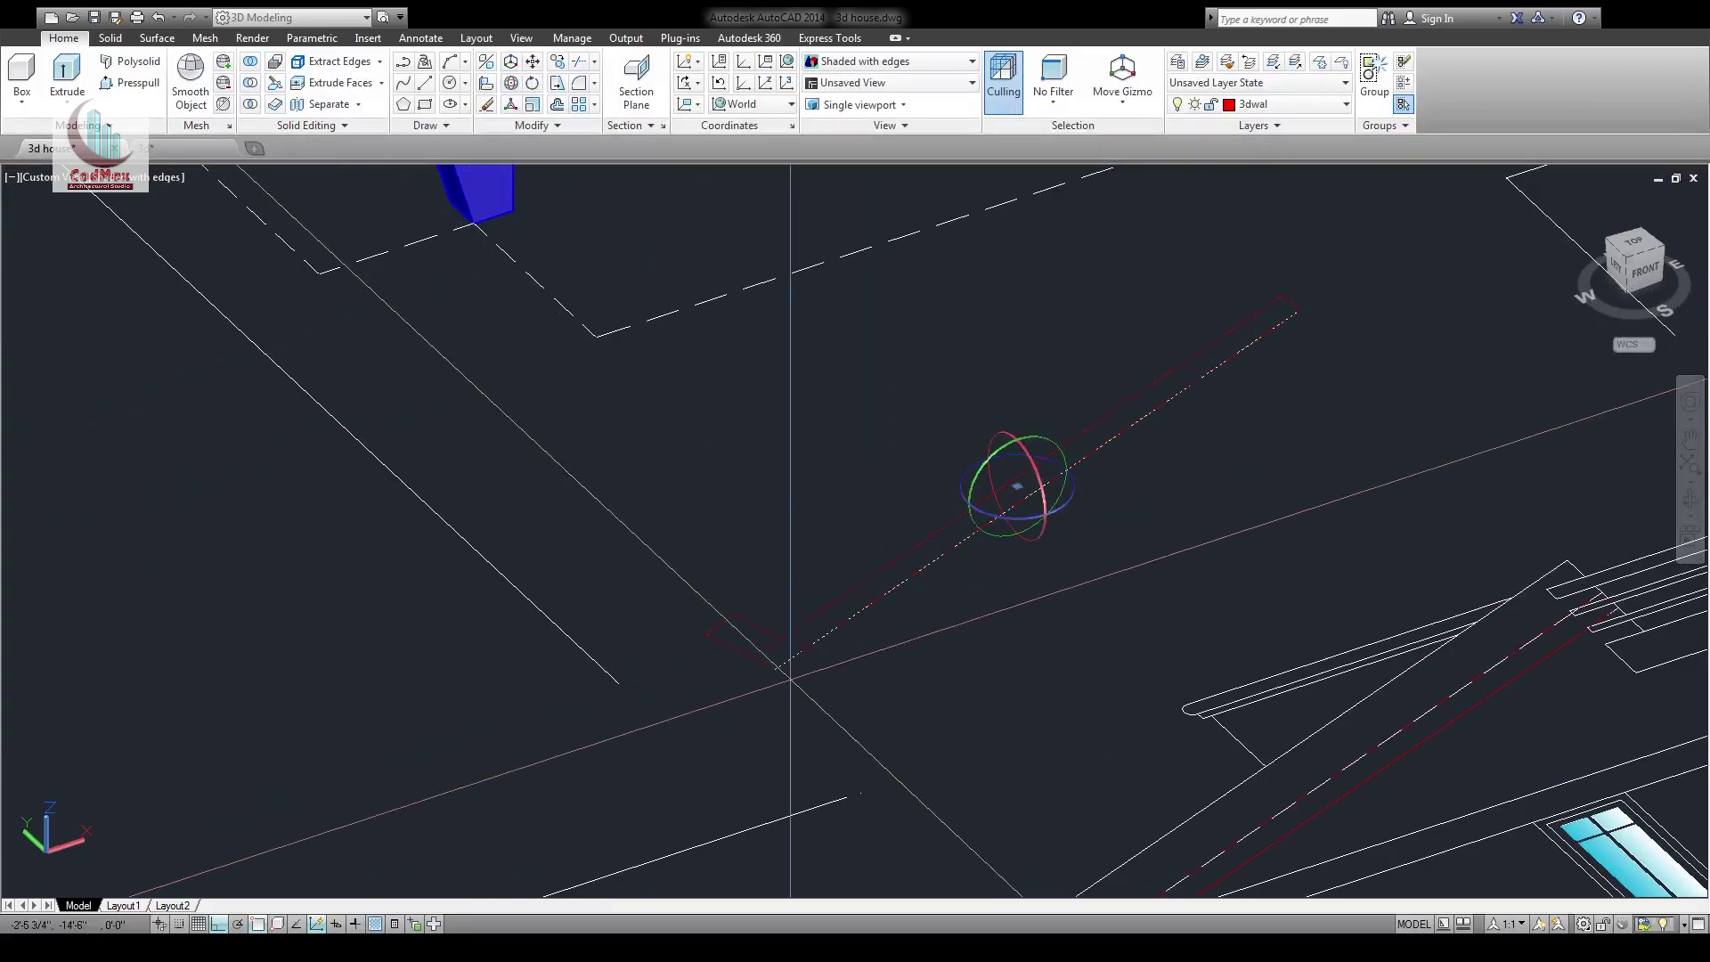
left_click(775, 669)
left_click(800, 663)
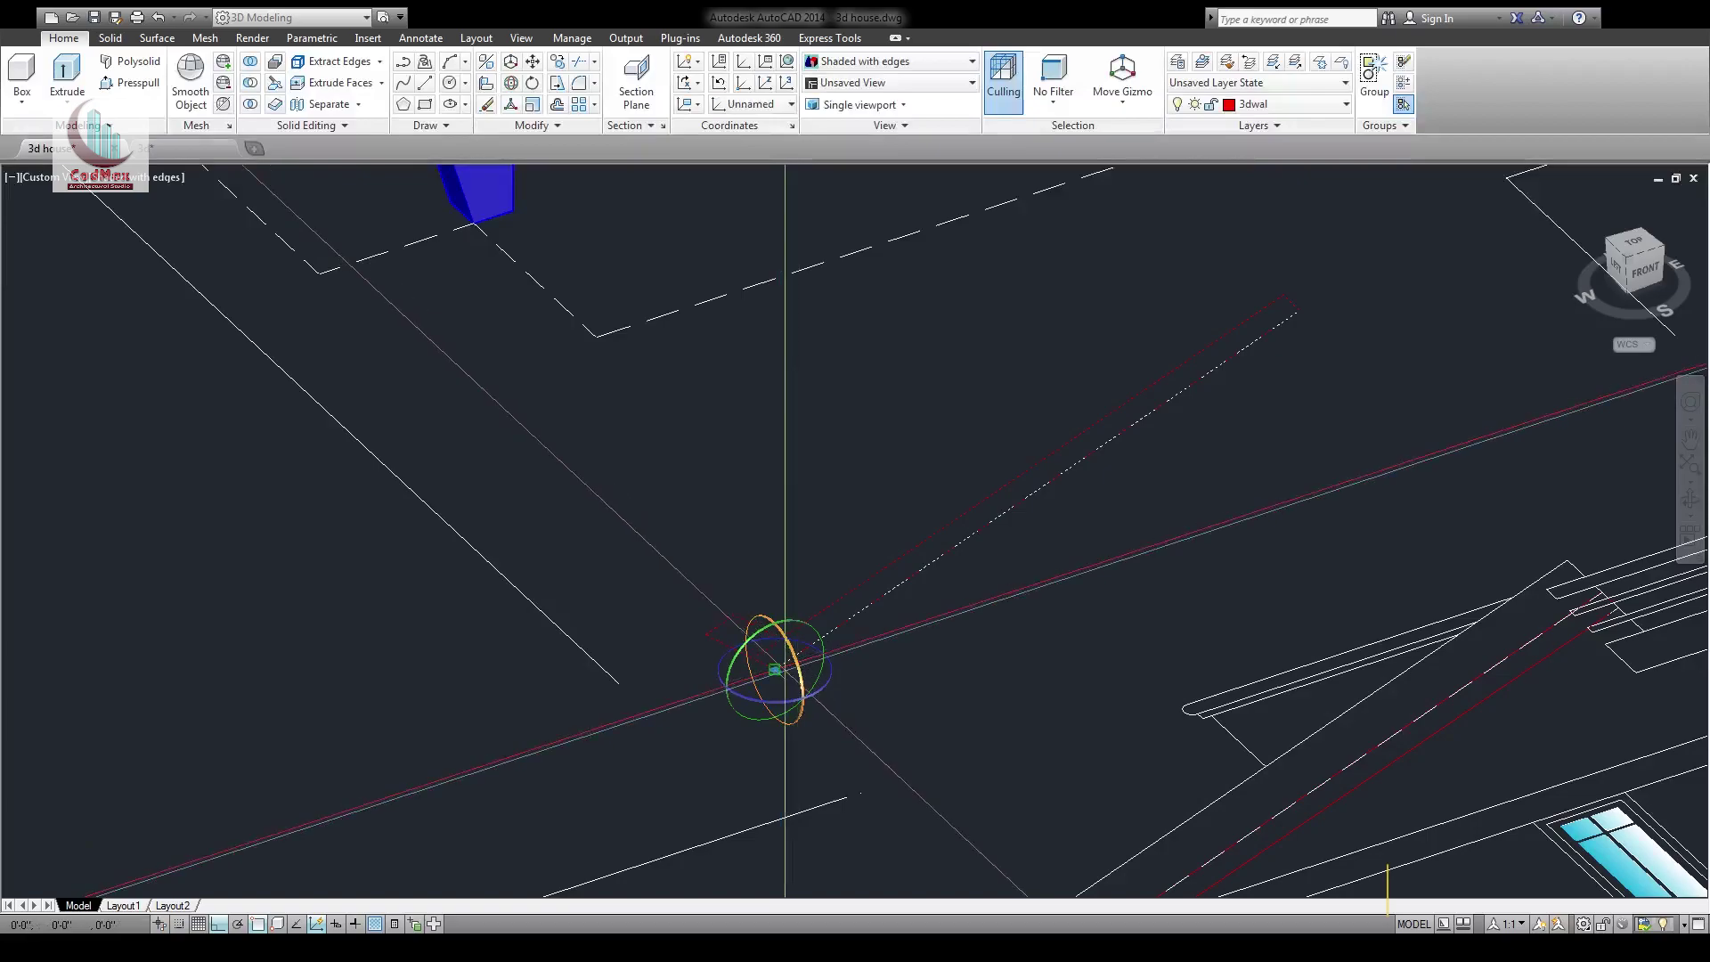
left_click(774, 464)
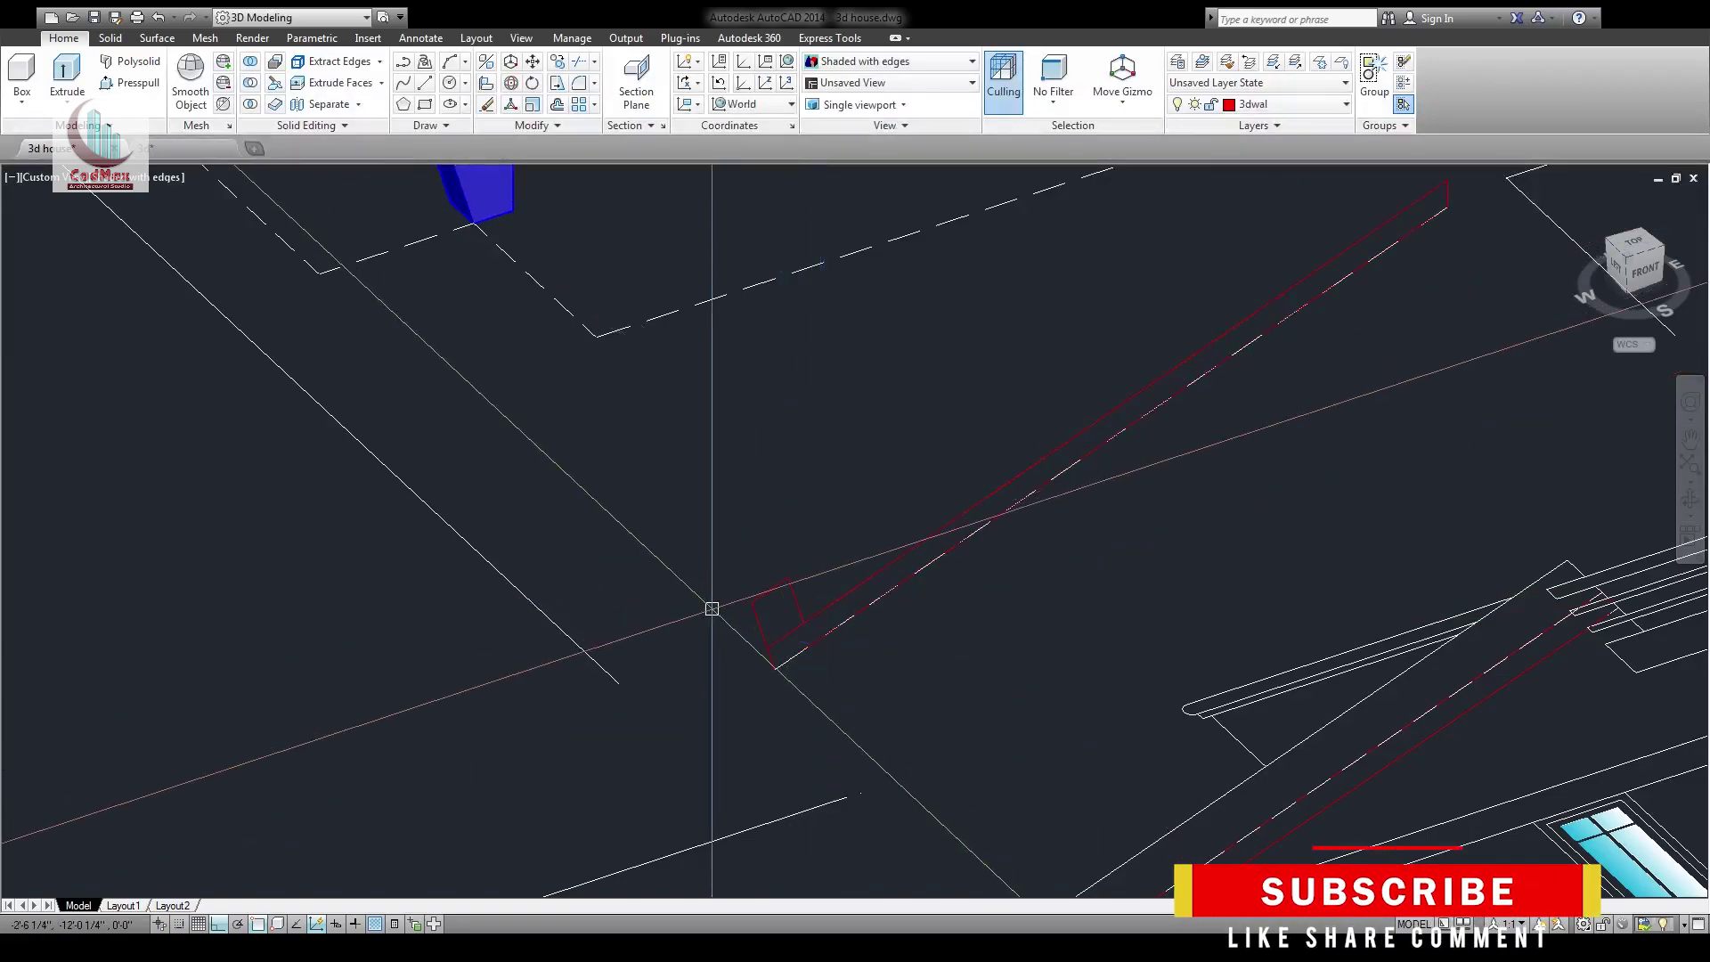
Move the upright roof slab outline onto the face of the rear porch wall, with its lower corner on the leg's slanted edge
left_click(708, 672)
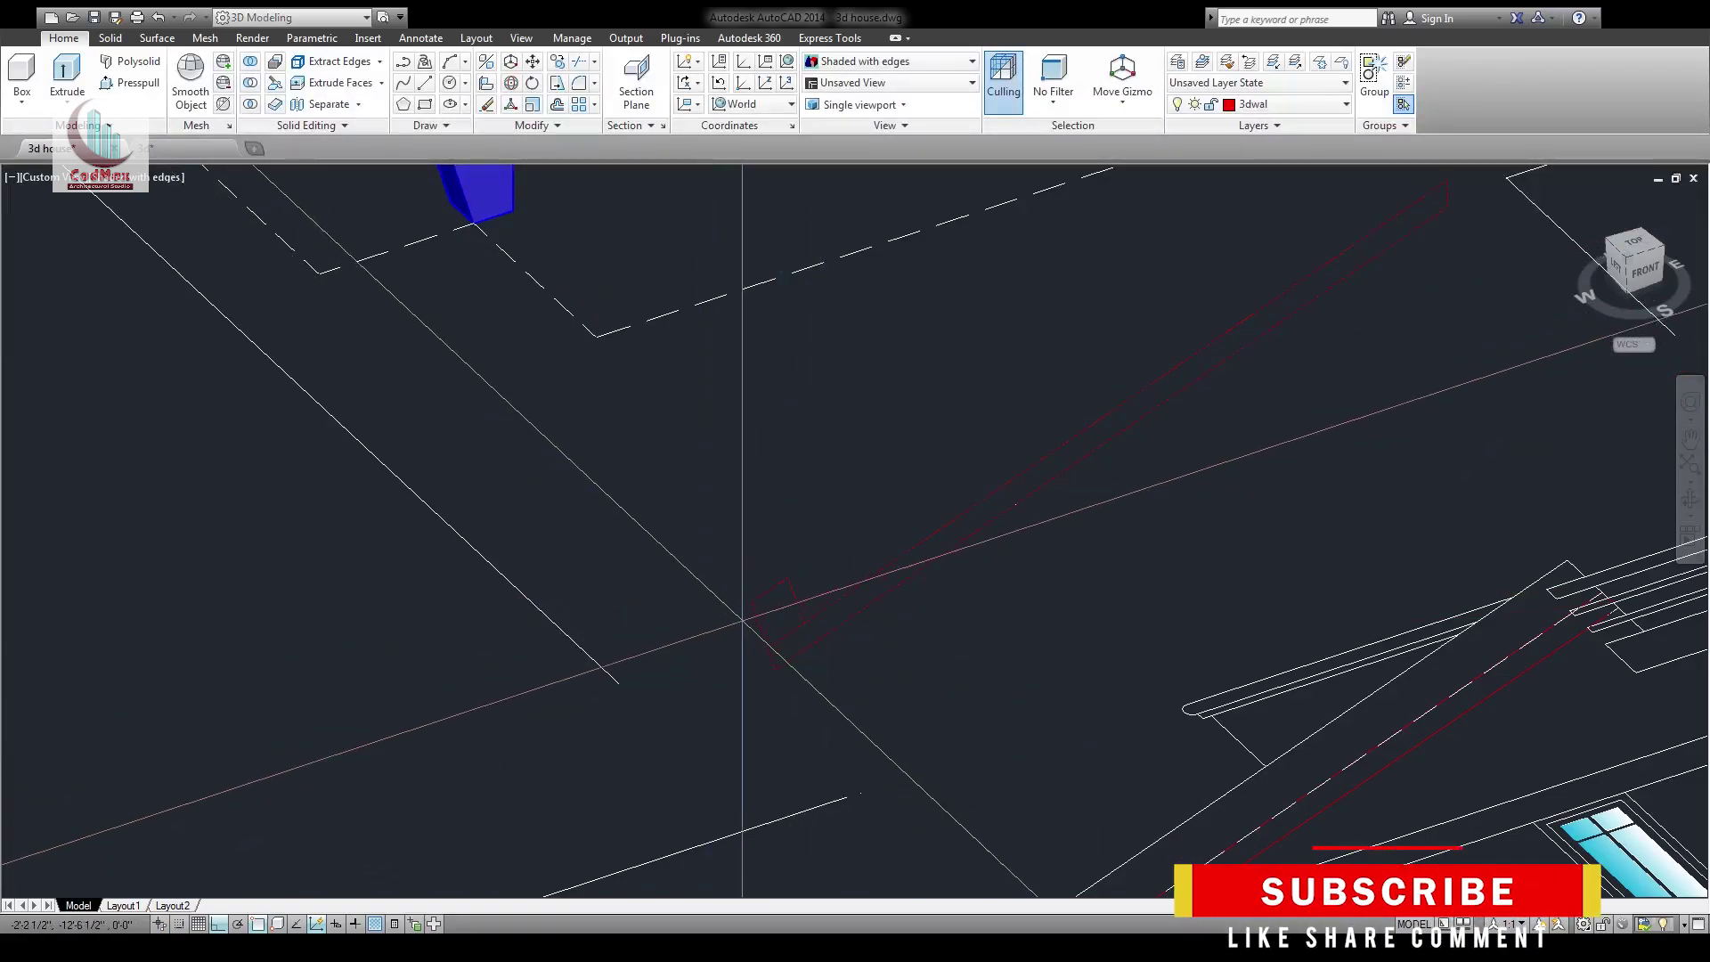
scroll(748, 603, "up", 6)
middle_click_drag(721, 429, 721, 739)
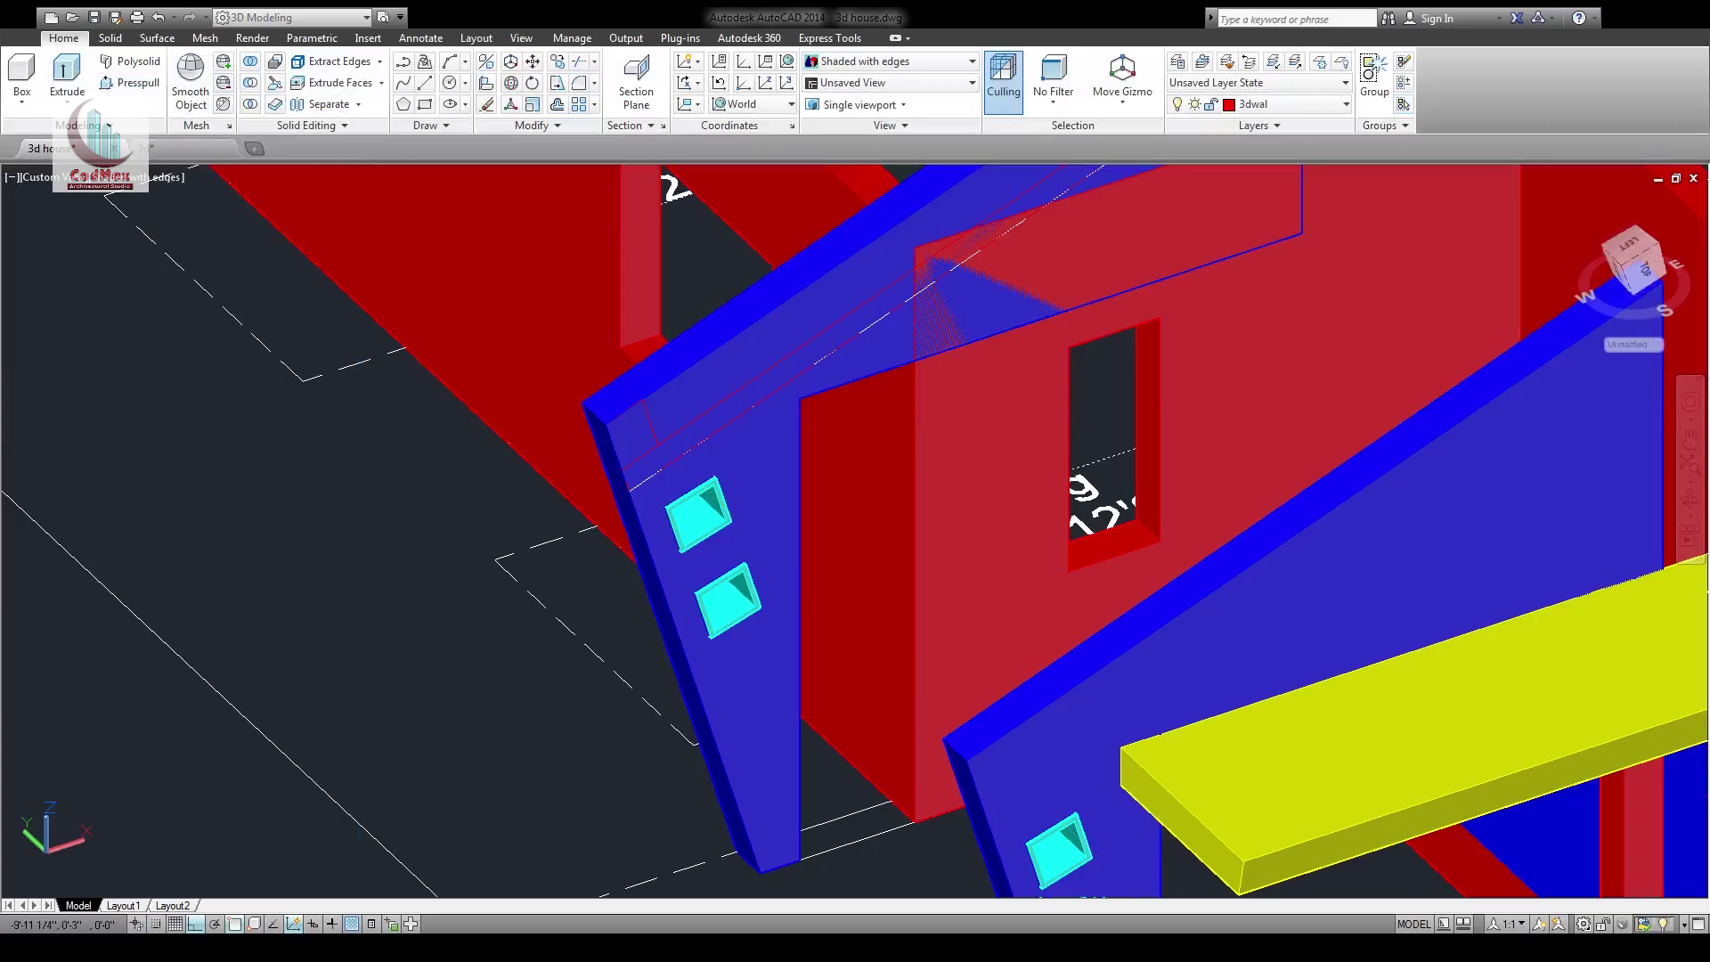
Presspull the roof slab outline's end block and sloping slab areas across the porch to the inner face of the front porch wall
left_click(107, 82)
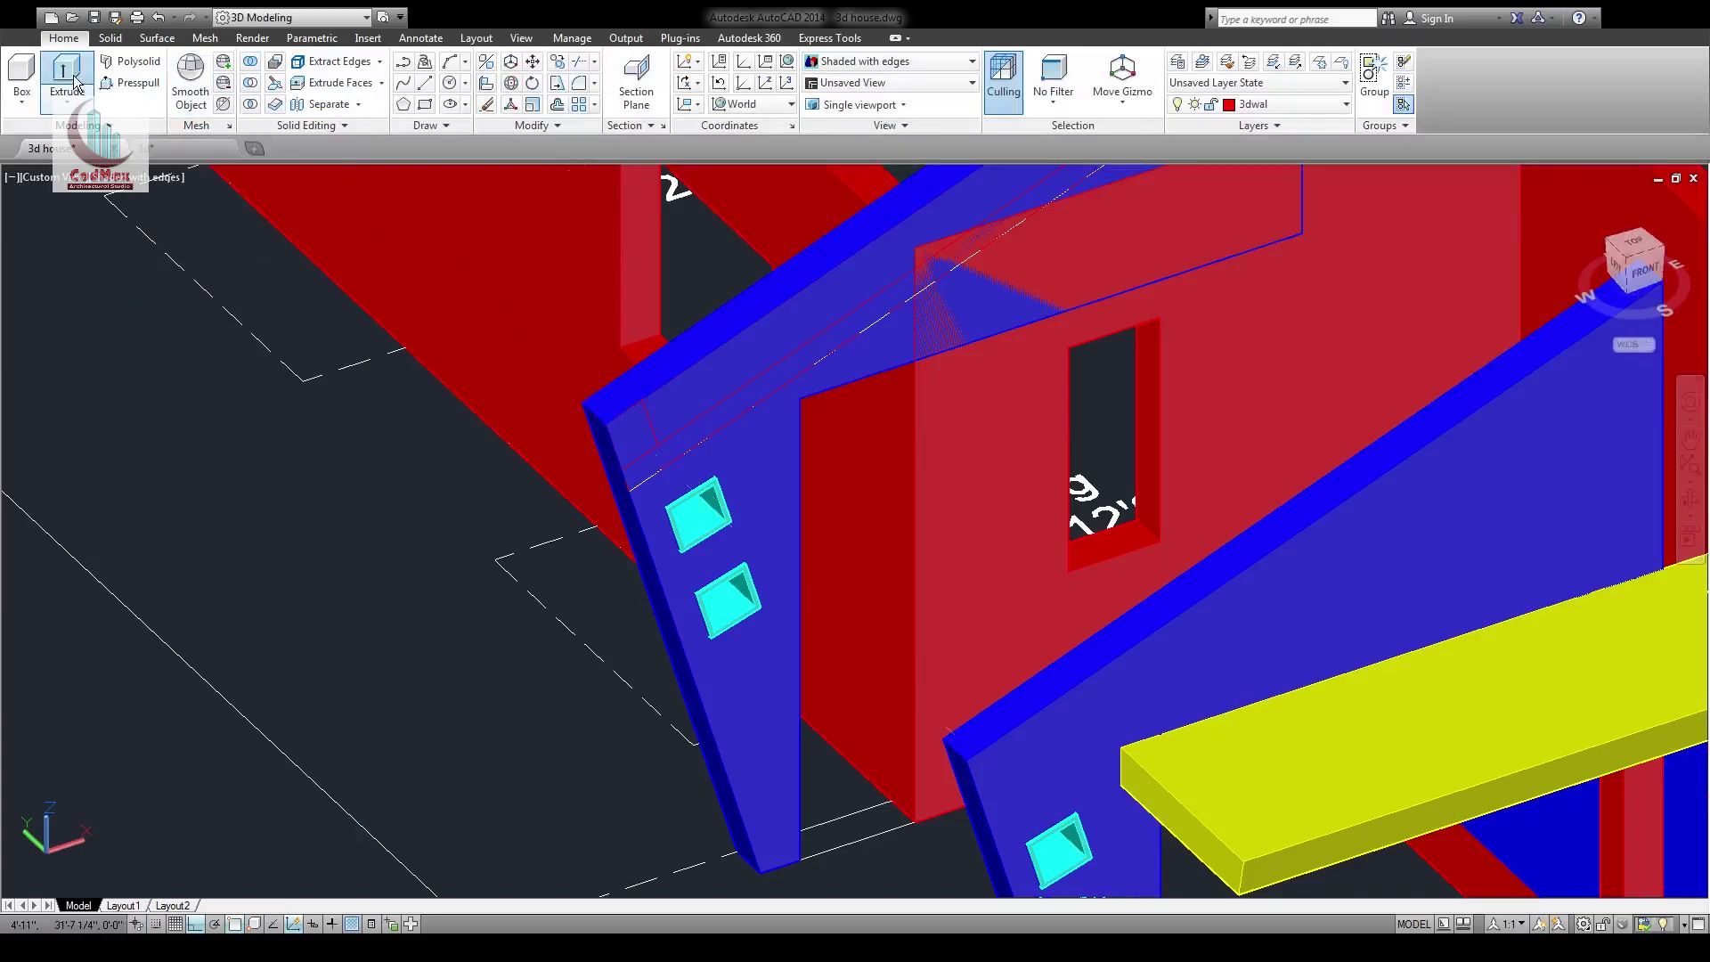
left_click(653, 415)
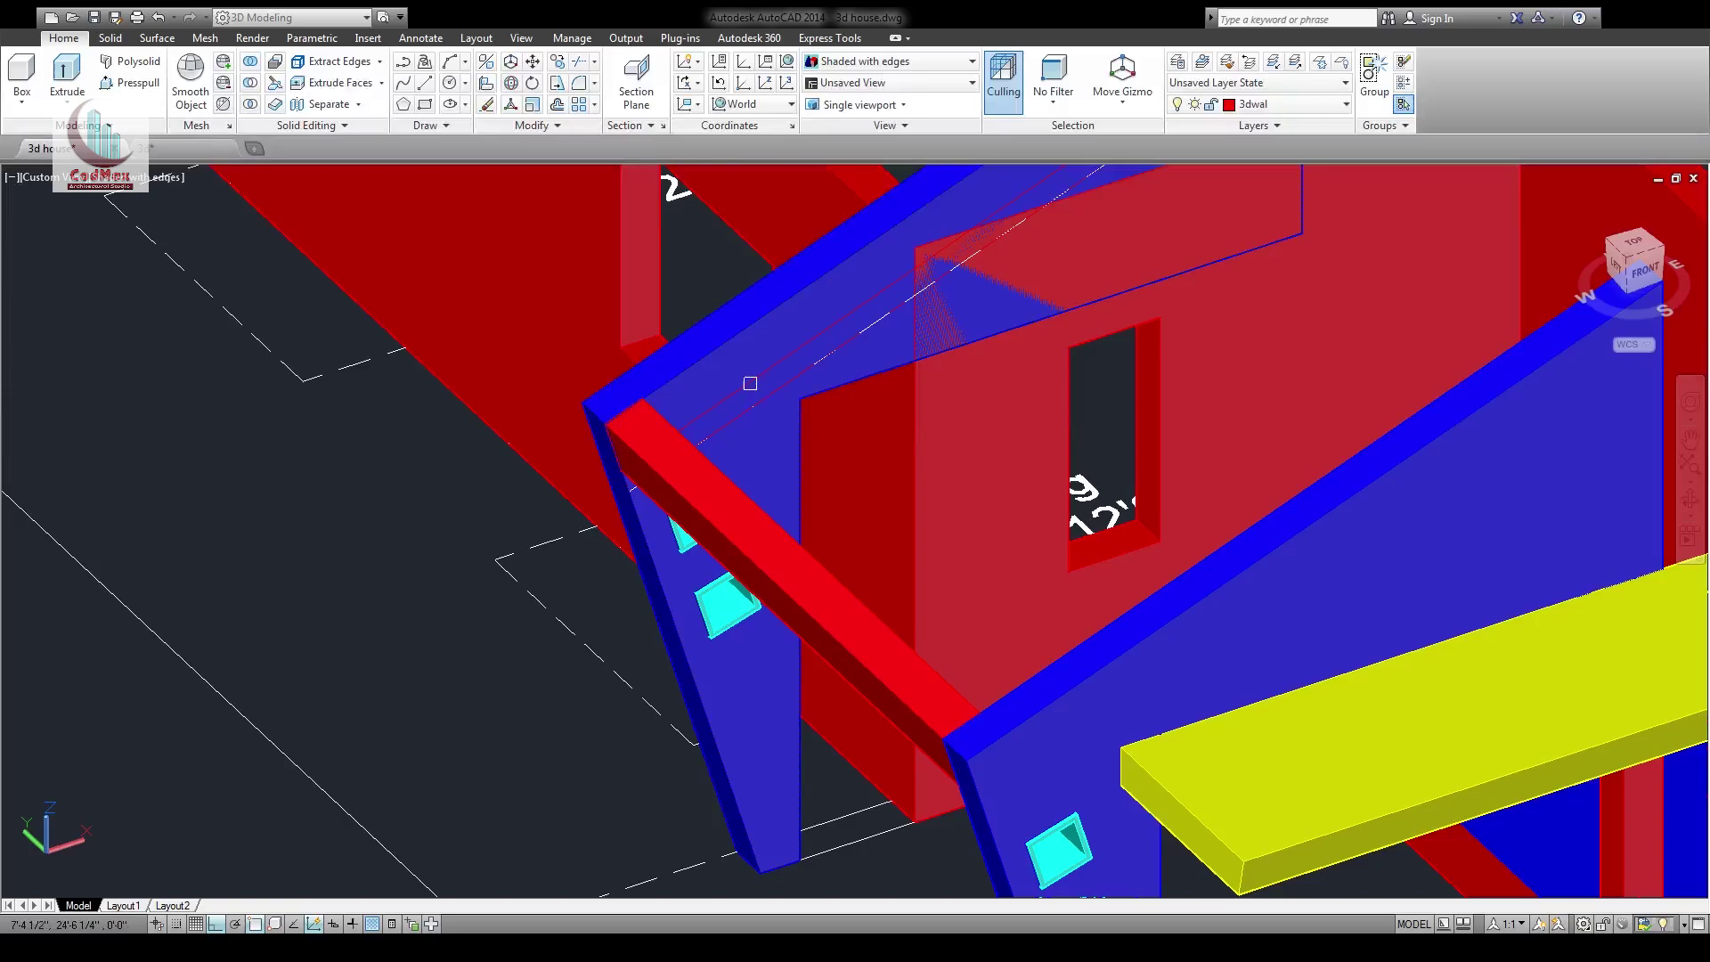
left_click(712, 419)
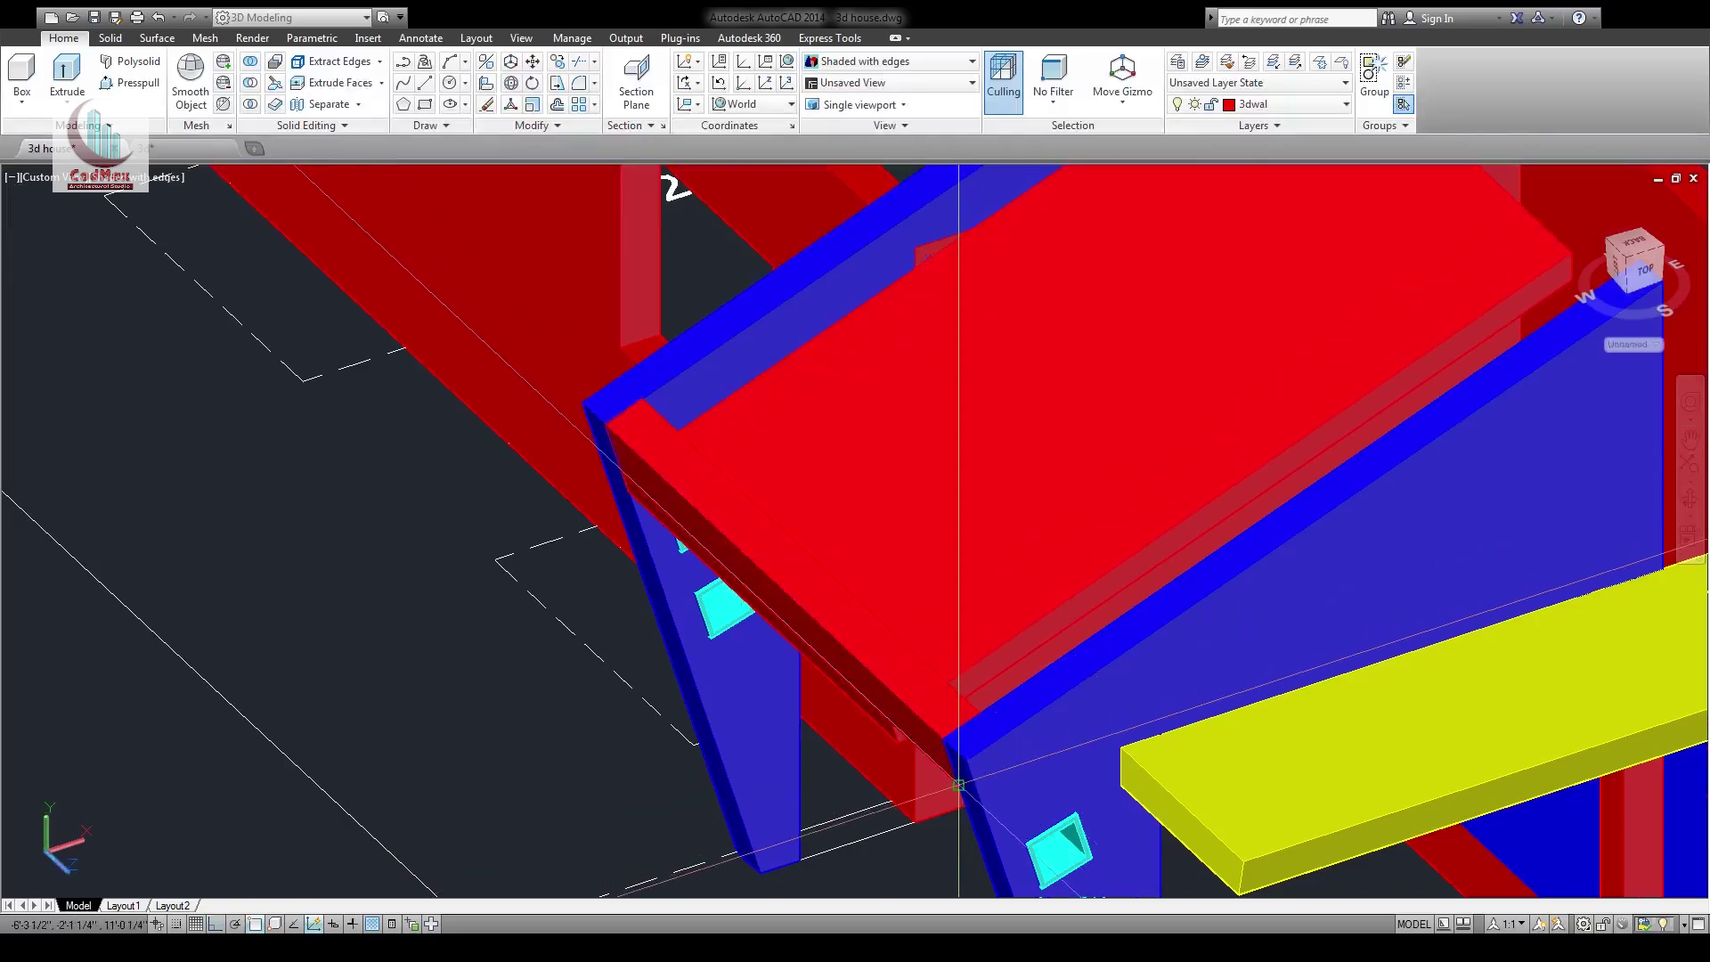
left_click(959, 759)
key("Return")
Match the red roof slab and its end block to the blue properties of the porch walls
middle_click_drag(1054, 544, 878, 516)
scroll(1019, 535, "down", 3)
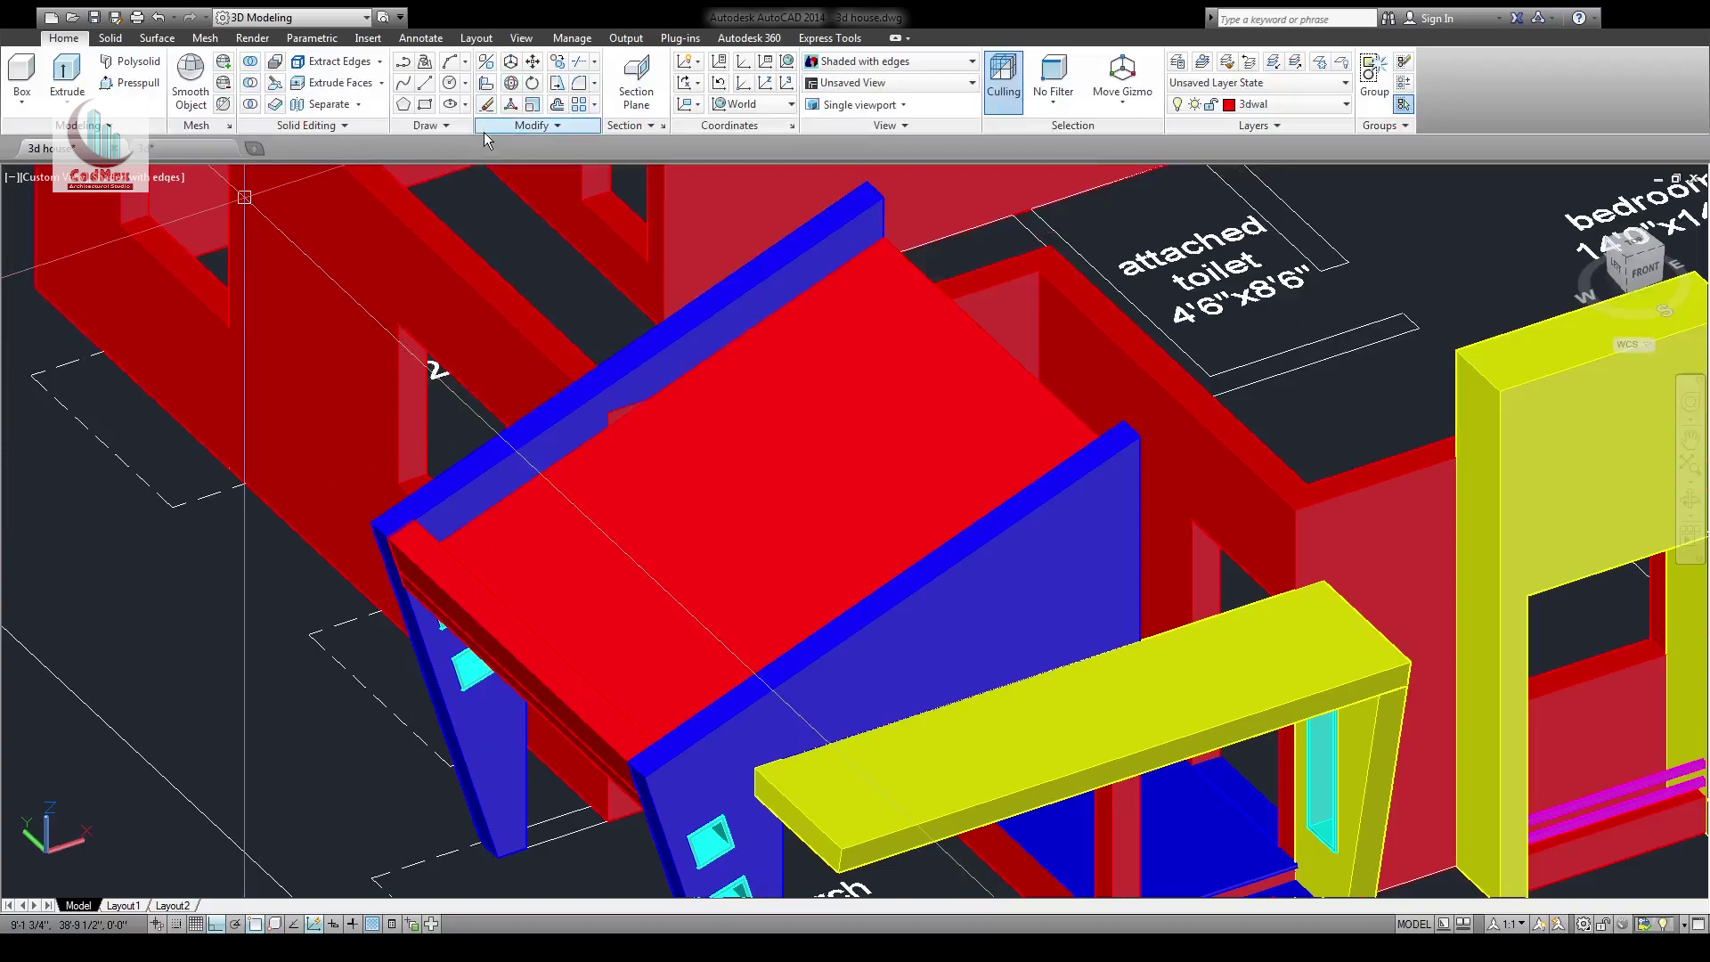
left_click(840, 476)
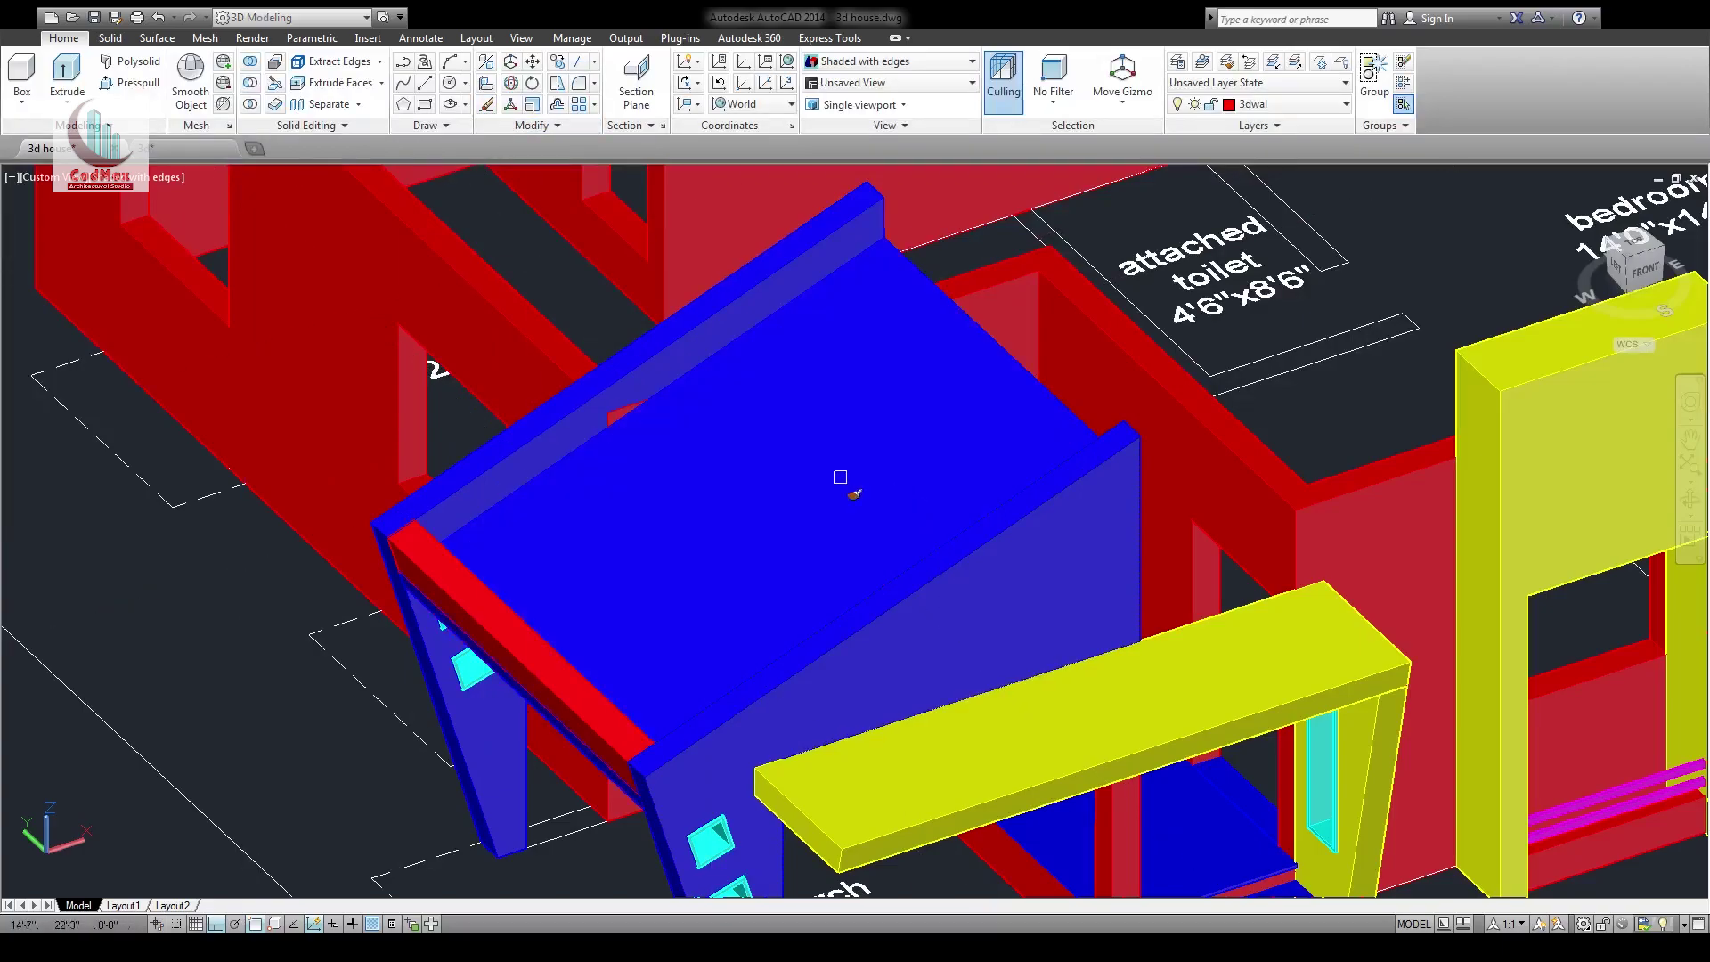
Examine the porch roof and its supports in the finished house drawing, and return to the working model
middle_click_drag(794, 535, 390, 493, "shift")
left_click(160, 155)
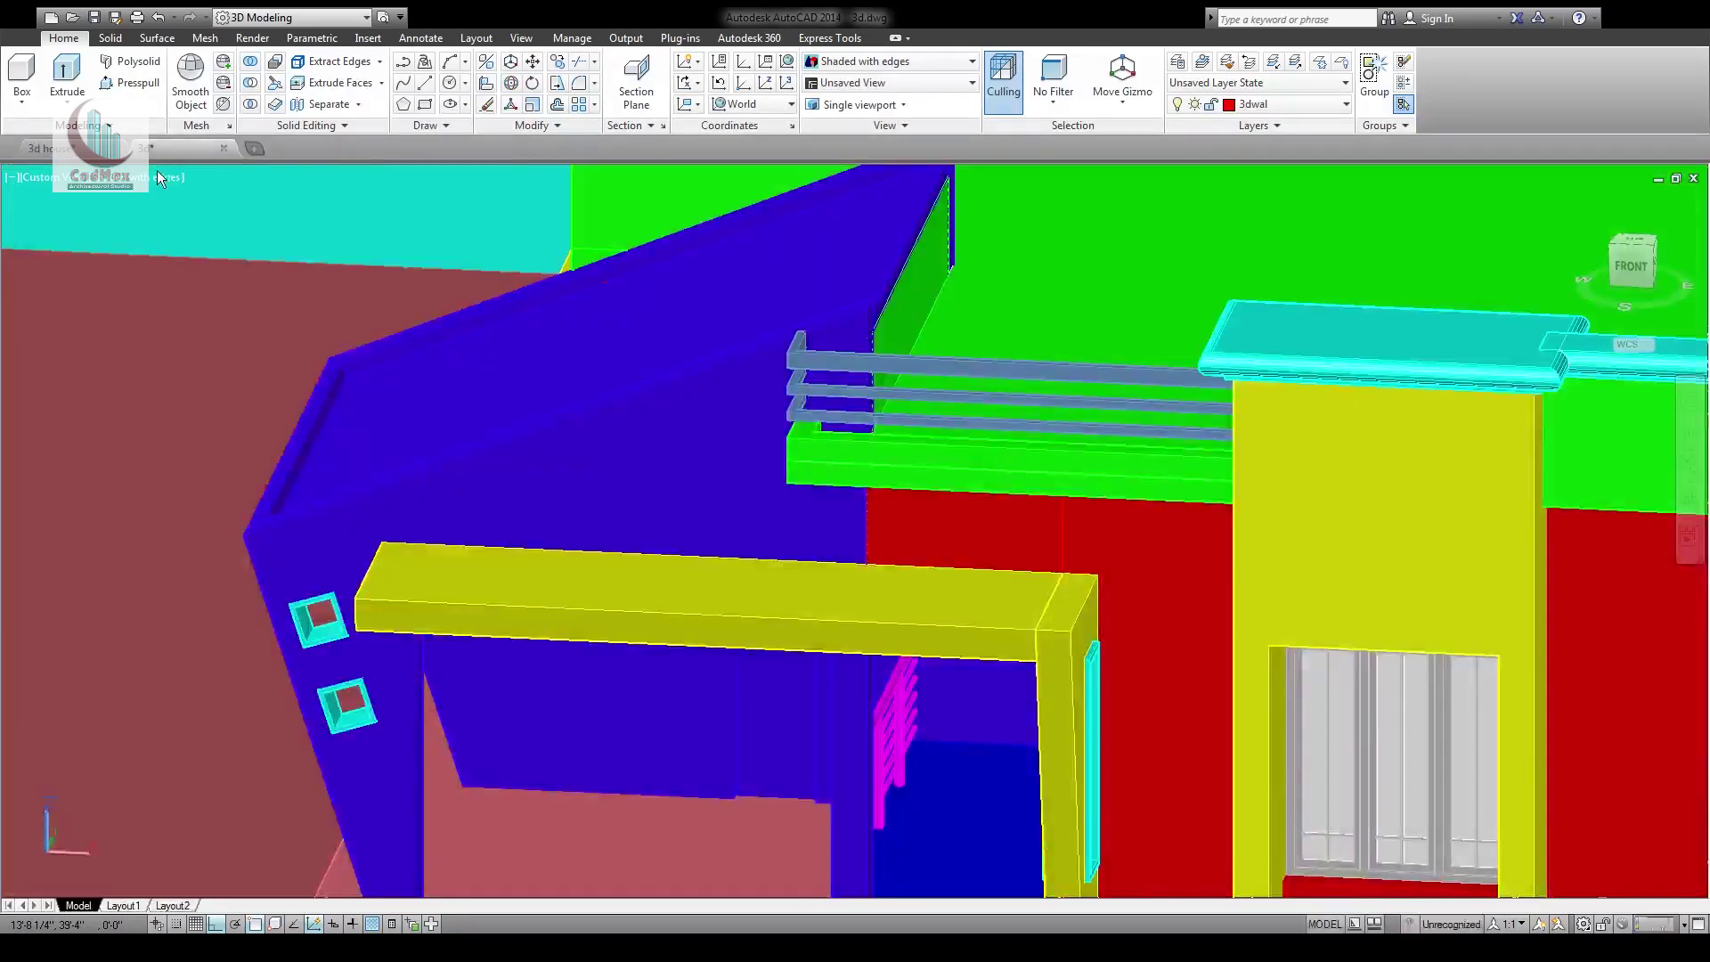
middle_click_drag(466, 570, 611, 565, "shift")
mouse_move(508, 505)
middle_mouse_down("shift")
mouse_move(660, 588)
mouse_move(500, 523)
middle_mouse_up("shift")
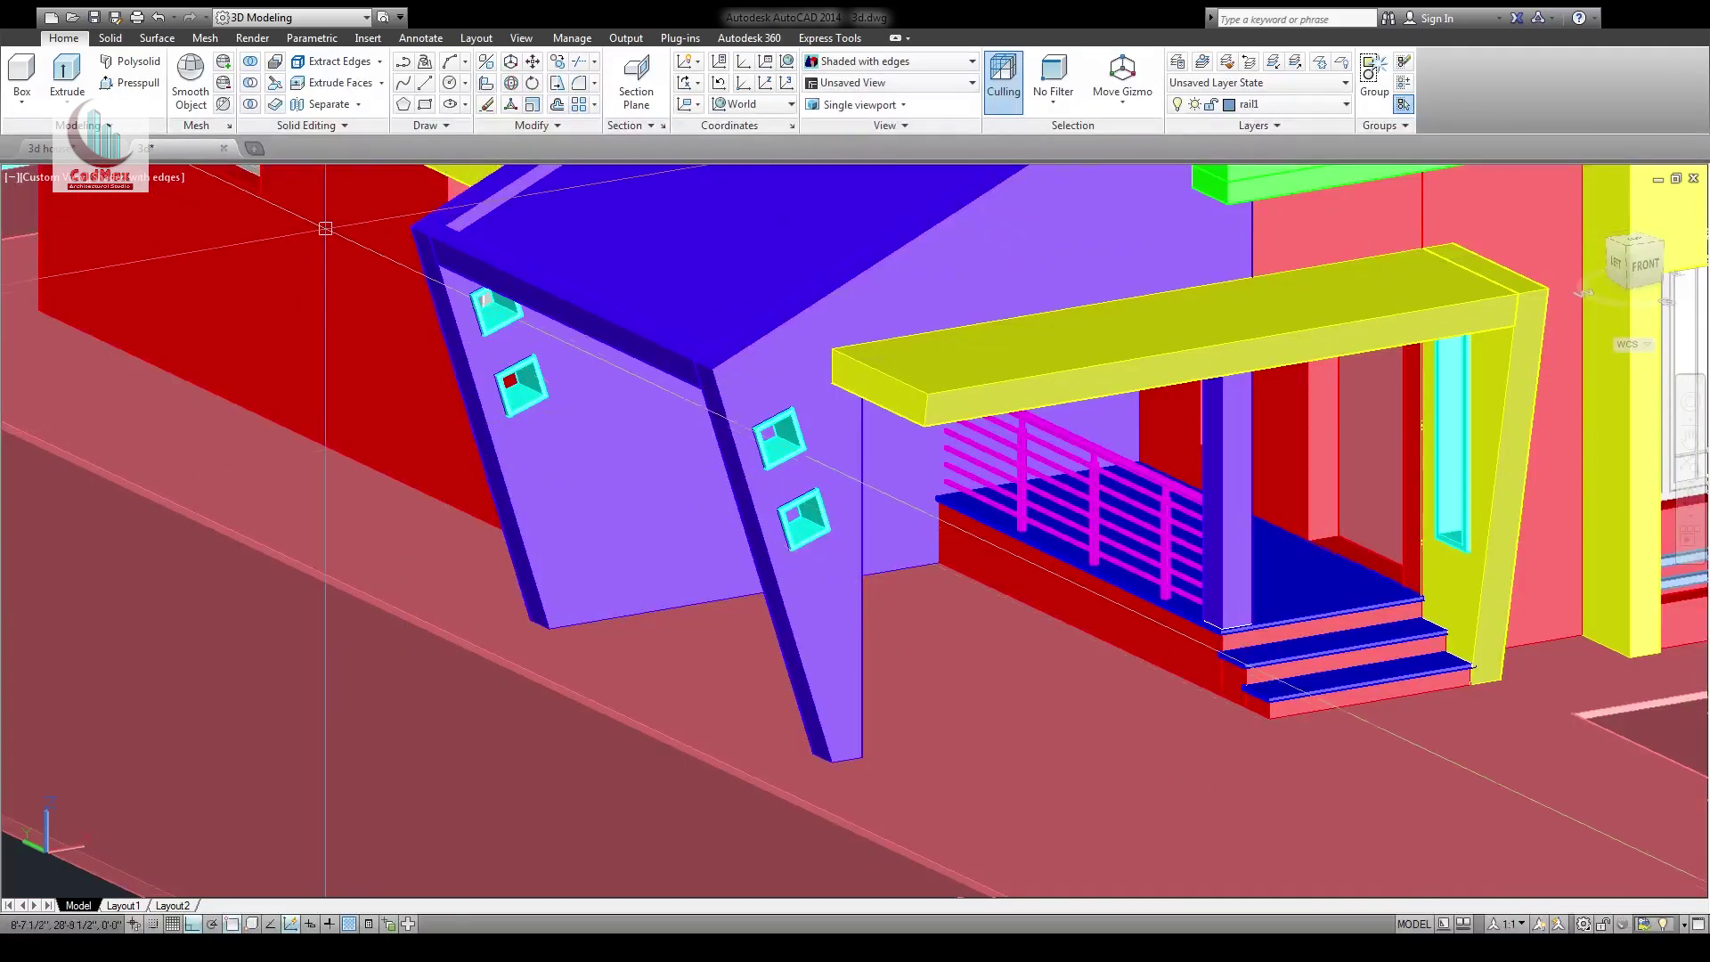
key("ctrl+Tab")
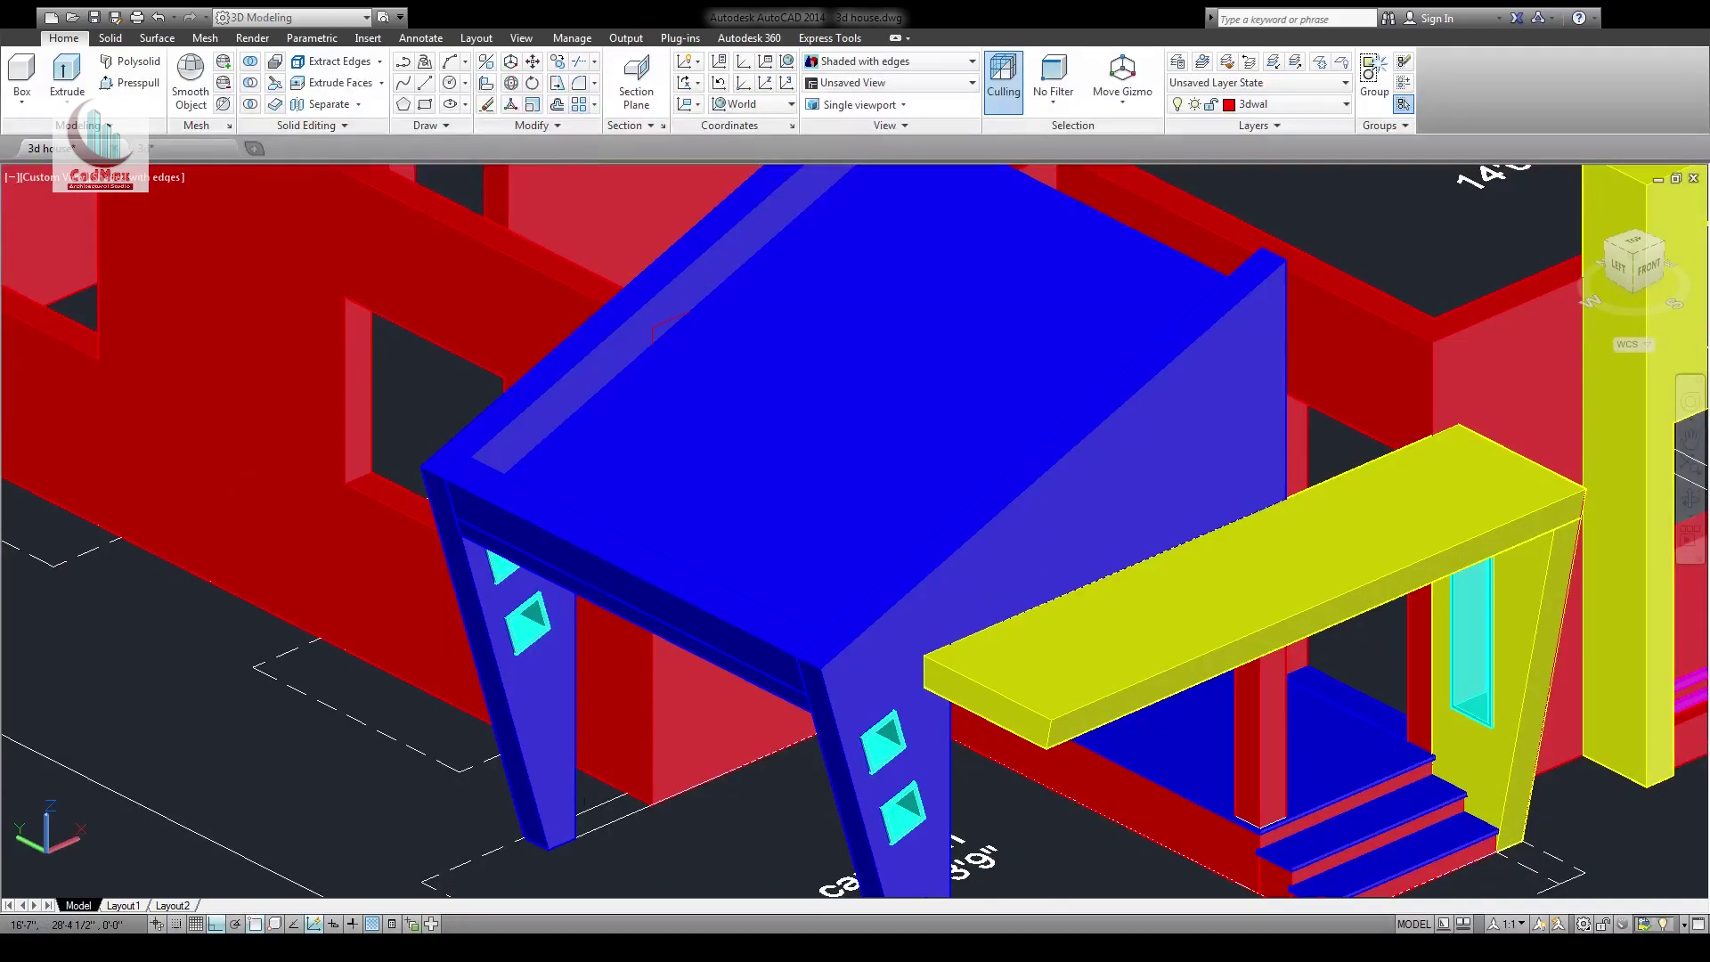
Build a box beam from the top of the porch column to the house wall corner, raised to the wall top
scroll(687, 469, "down", 3)
mouse_move(870, 477)
middle_mouse_down("shift")
mouse_move(886, 405)
mouse_move(714, 385)
mouse_move(730, 439)
mouse_move(810, 497)
mouse_move(851, 495)
middle_mouse_up("shift")
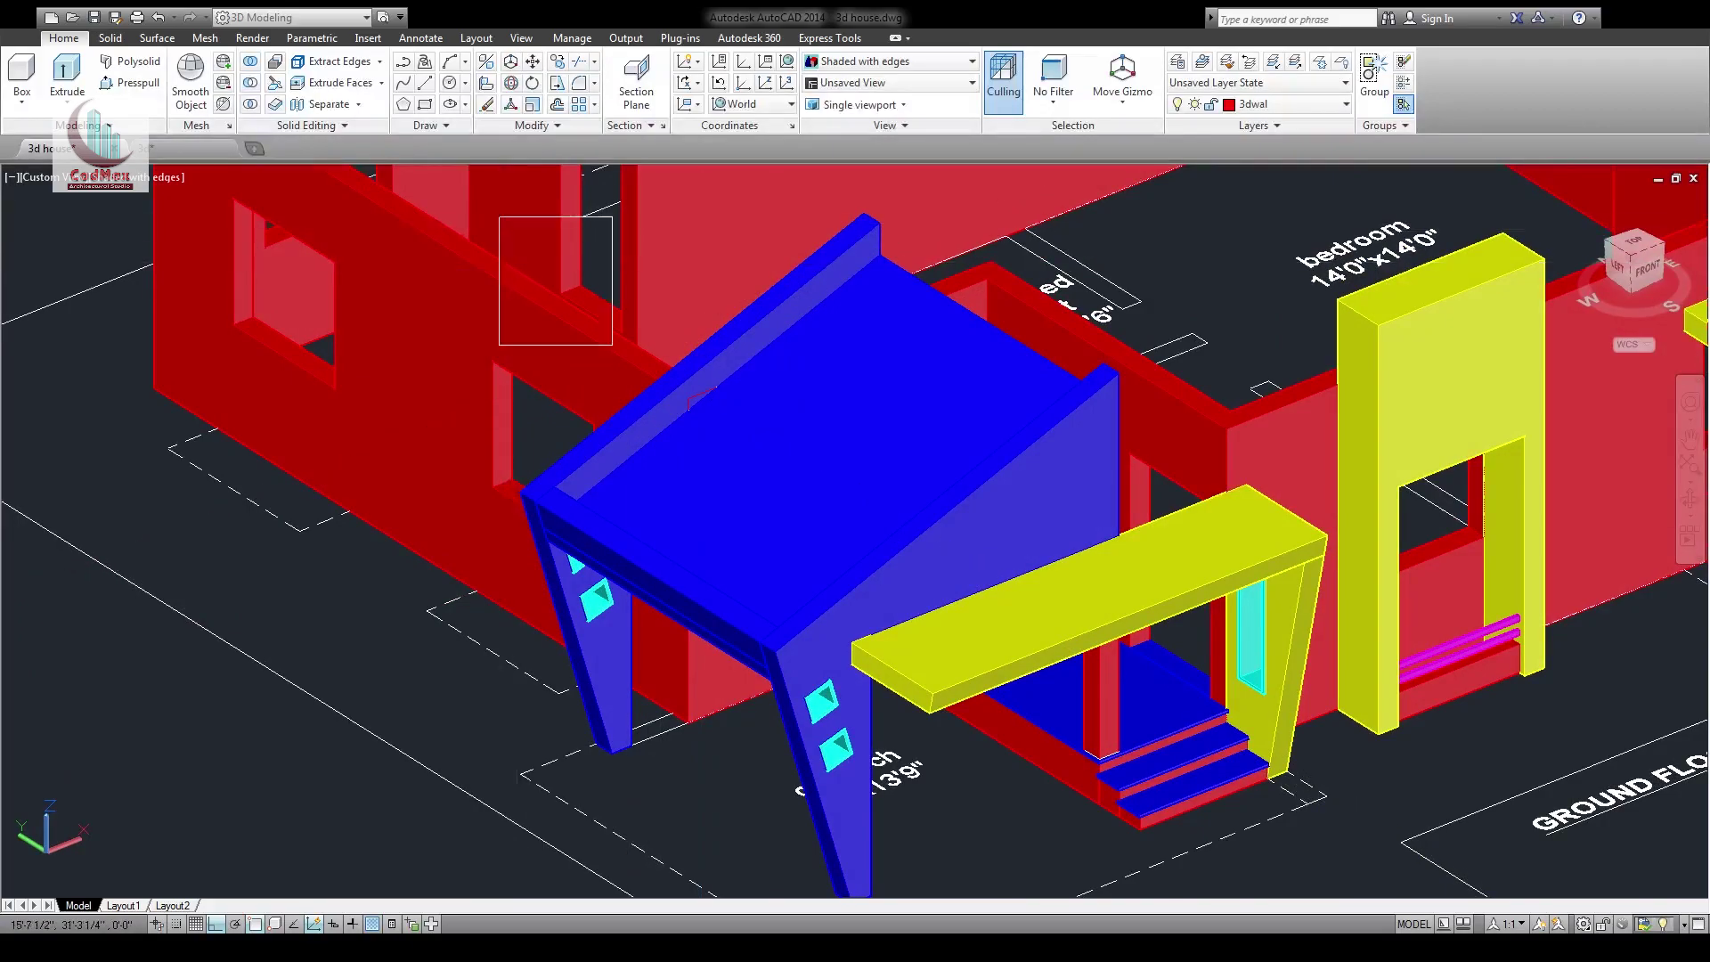
left_click(1220, 780)
middle_click_drag(917, 810, 971, 649)
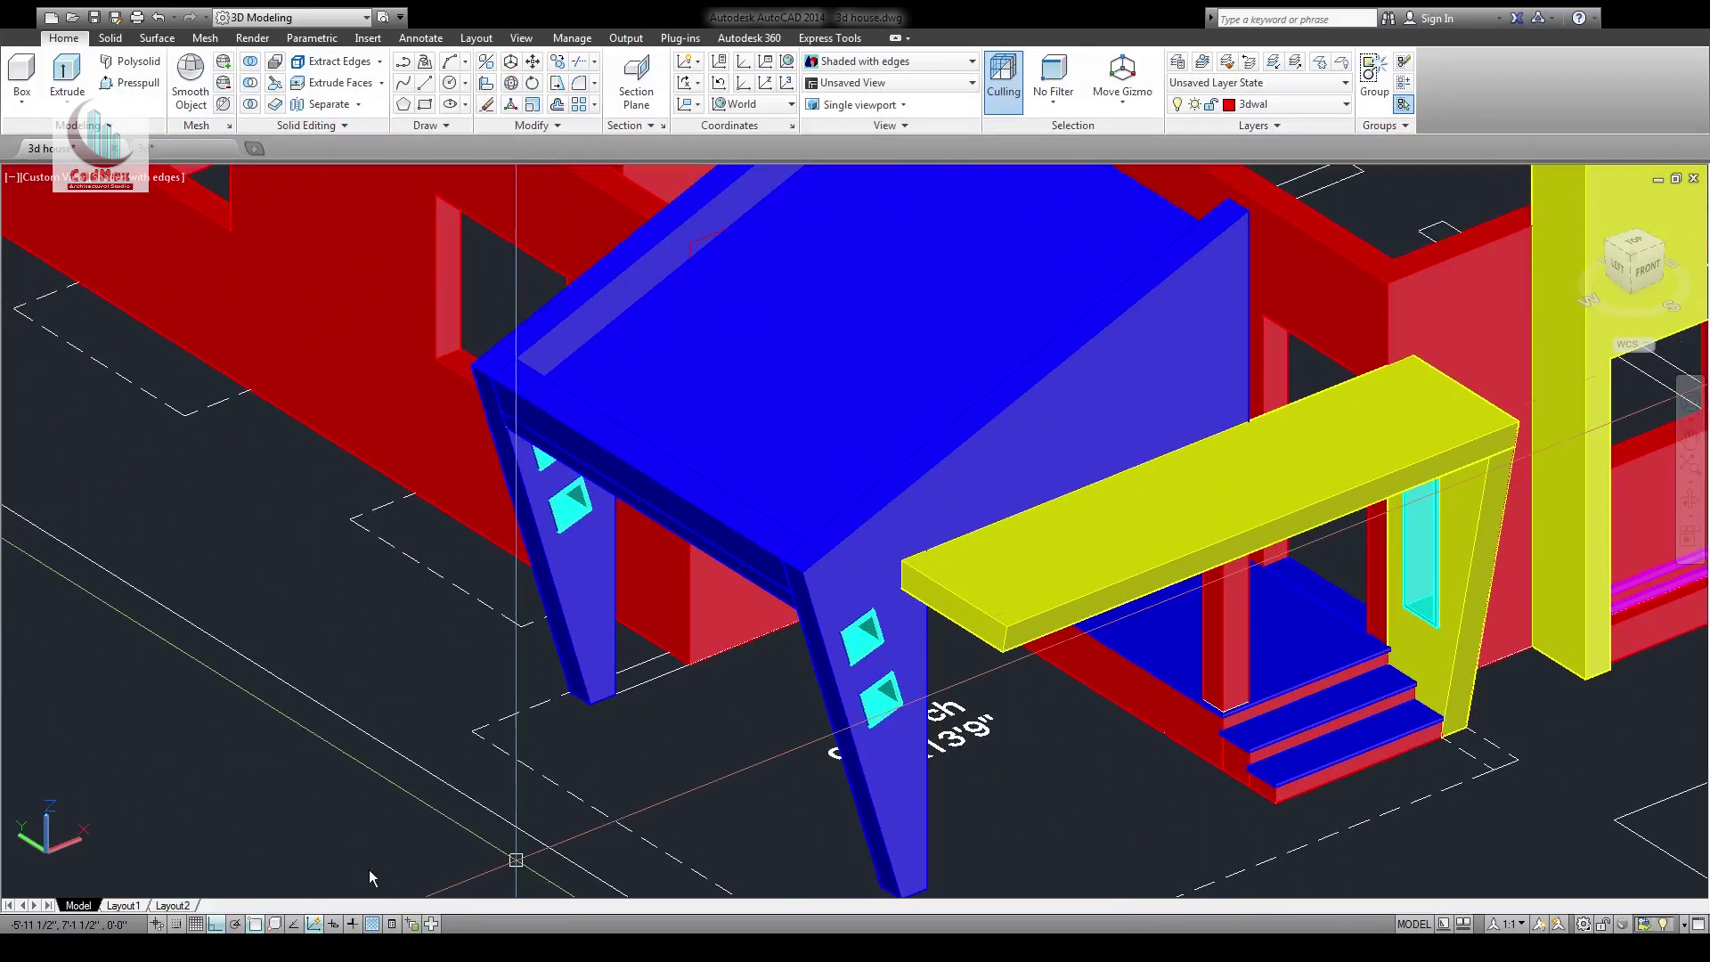
middle_click_drag(629, 698, 355, 710, "shift")
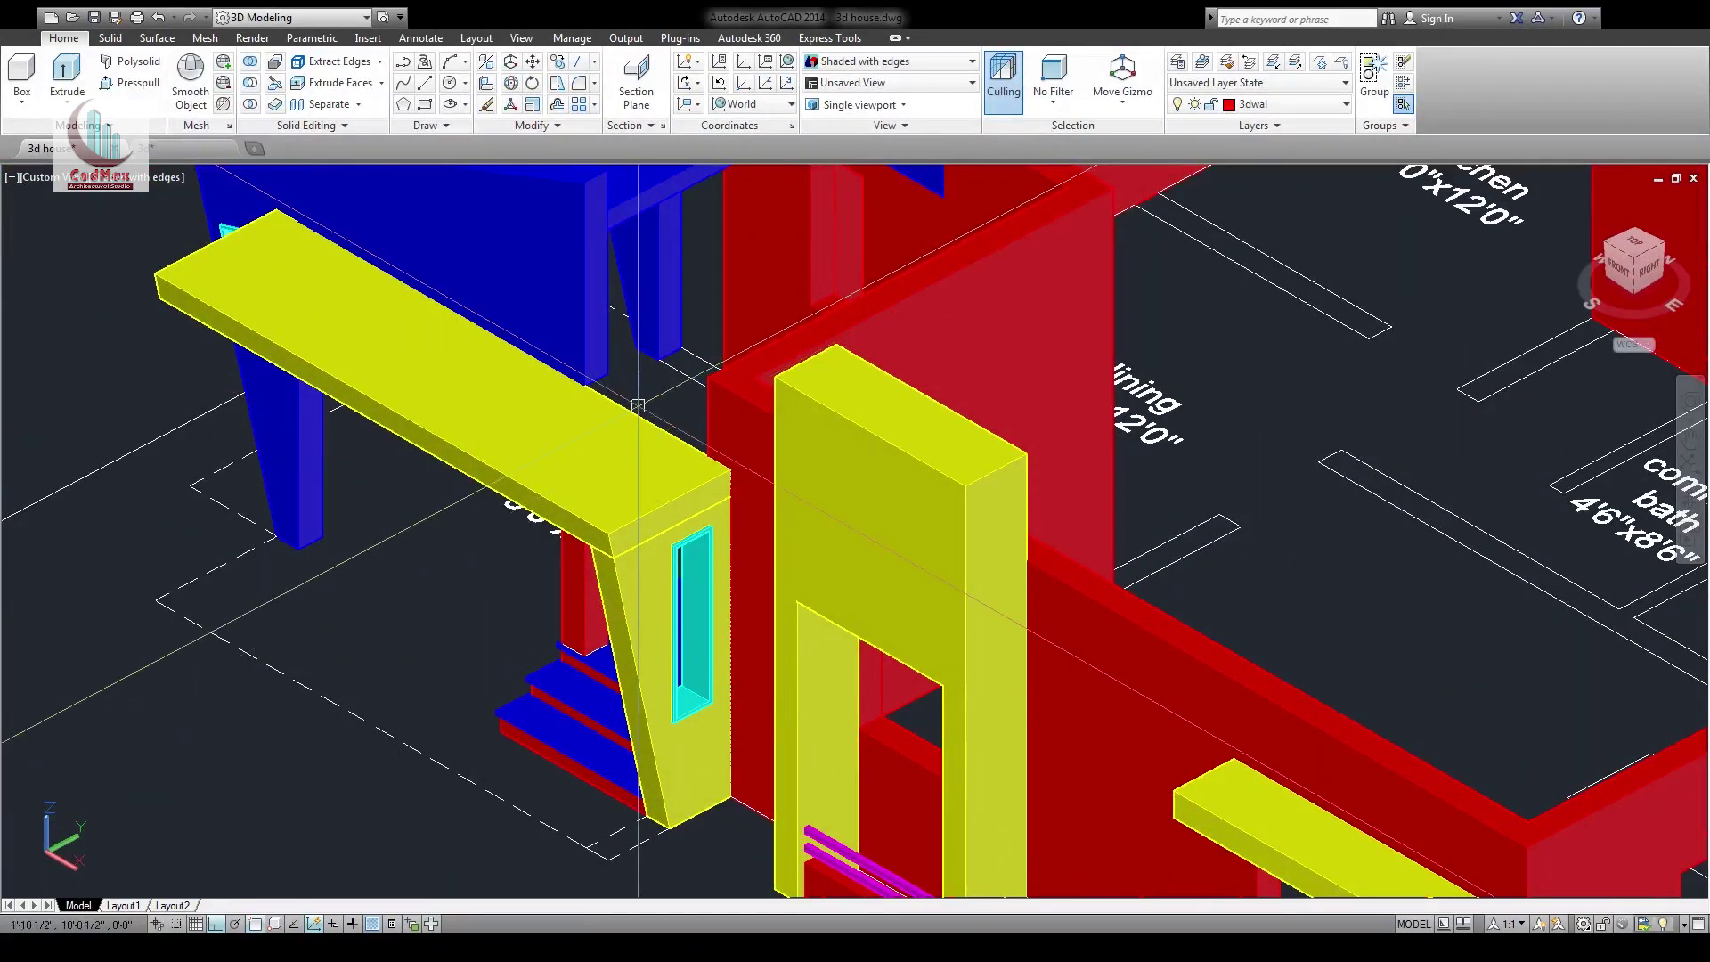
middle_click_drag(849, 446, 929, 570, "shift")
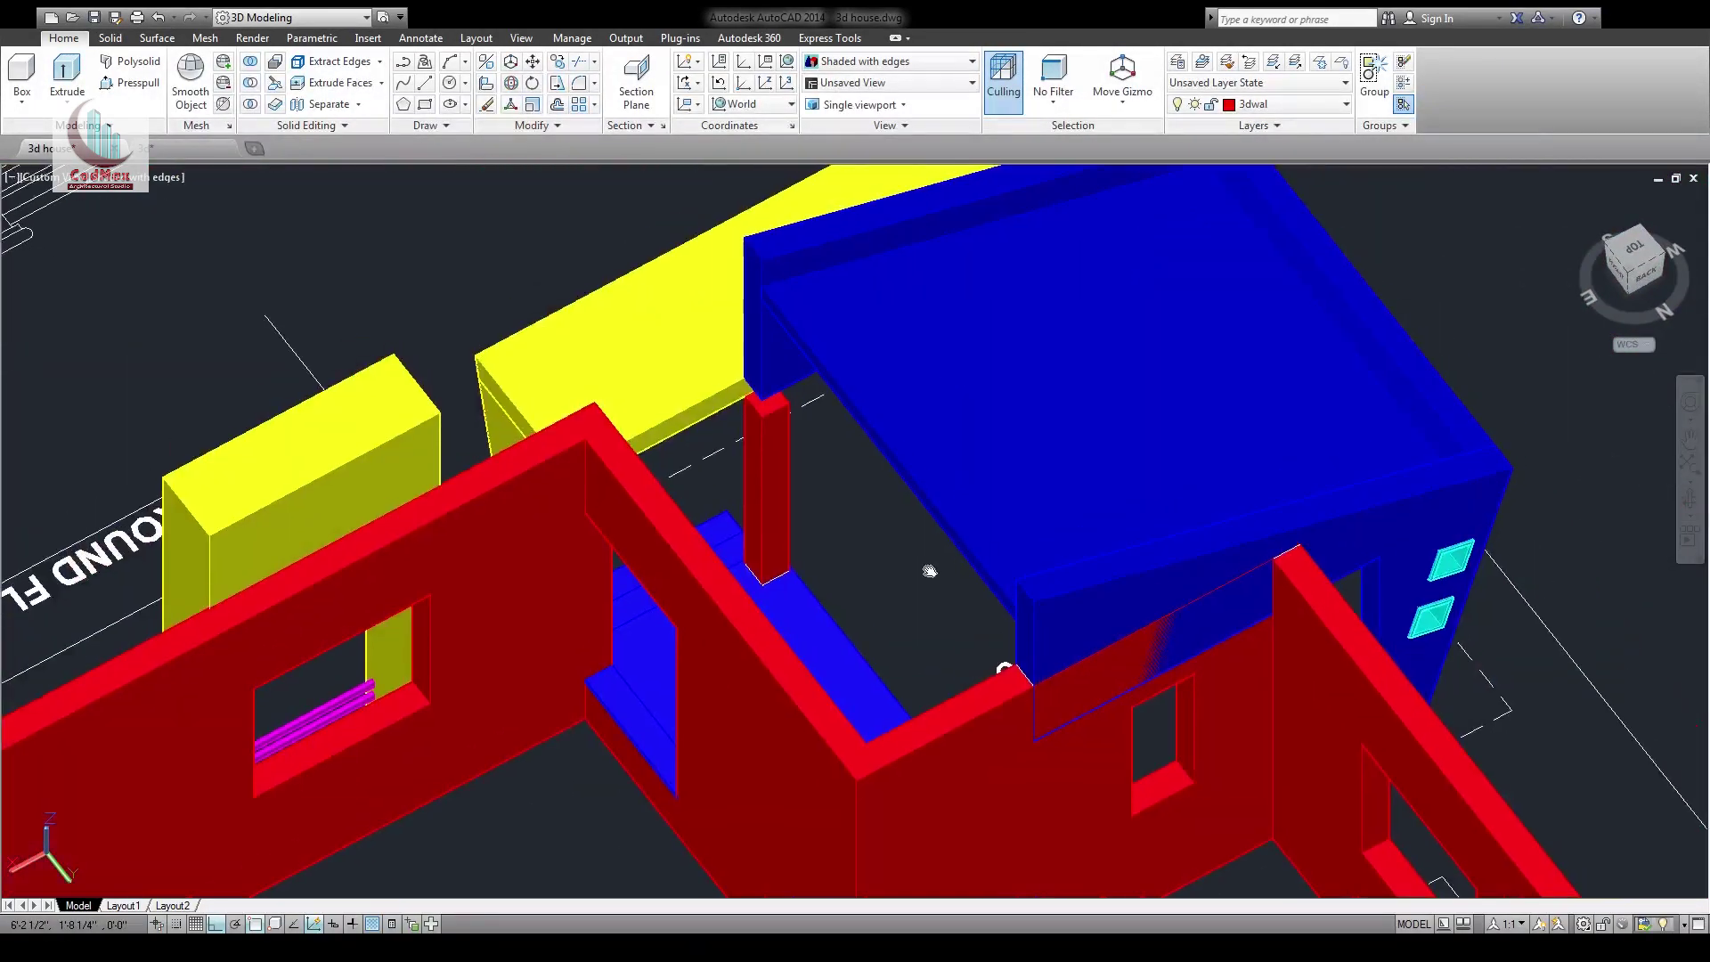
scroll(713, 383, "up", 5)
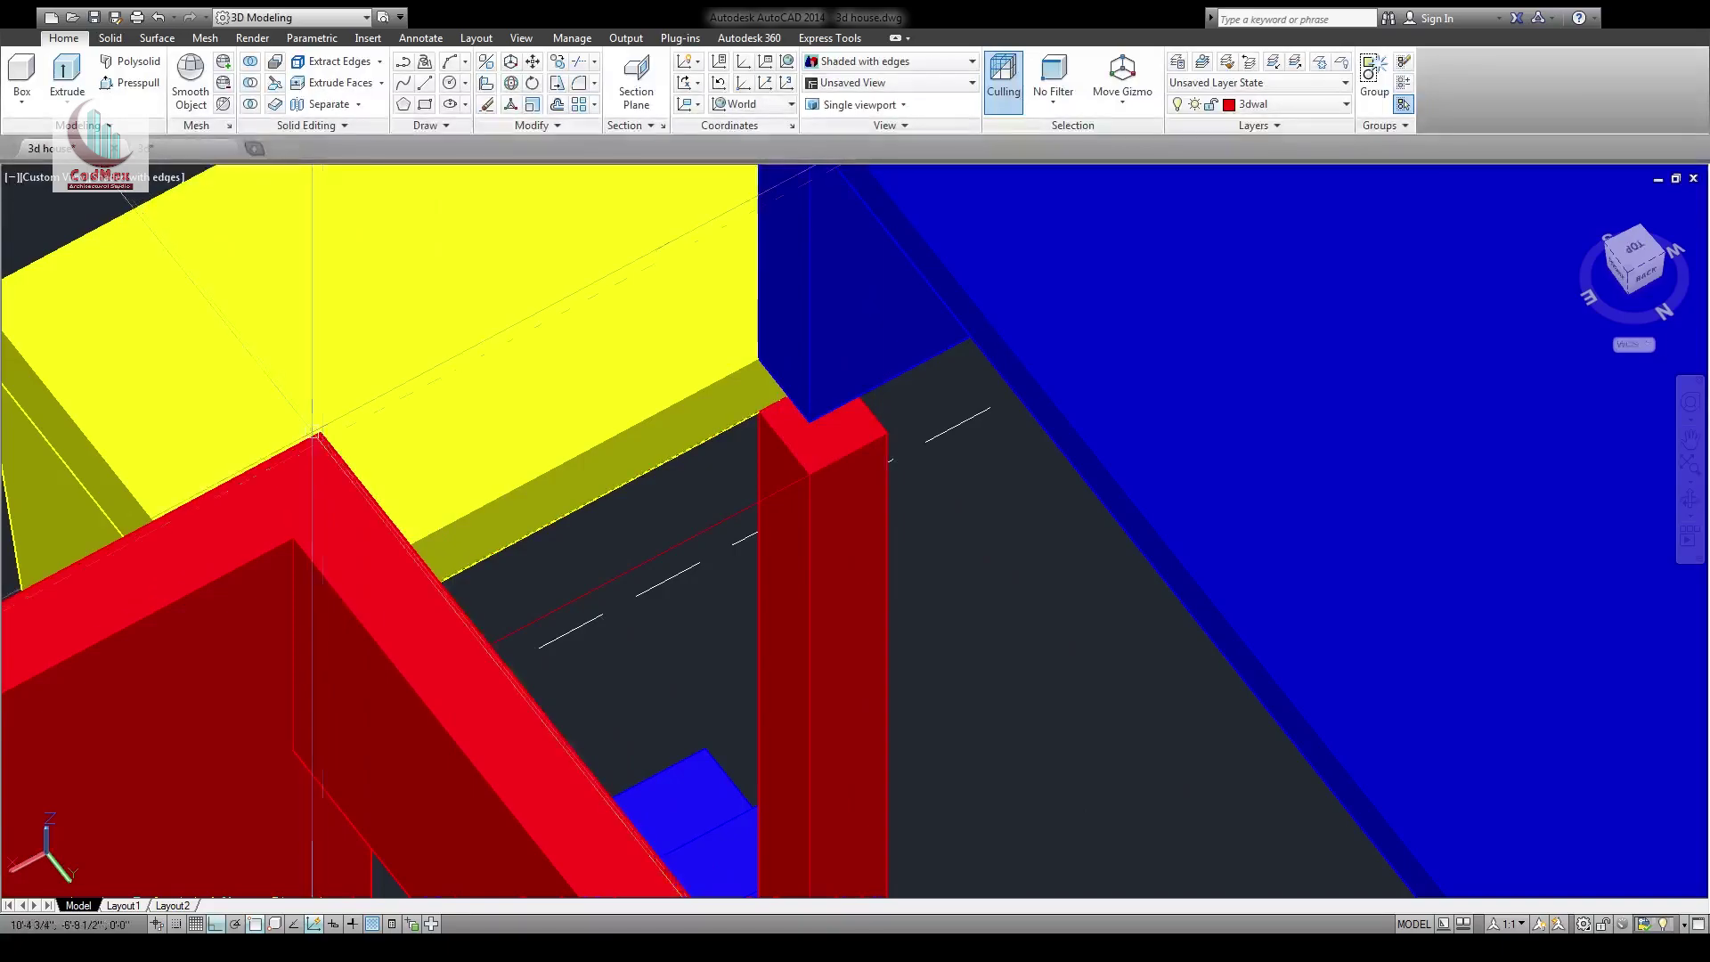
key("Return")
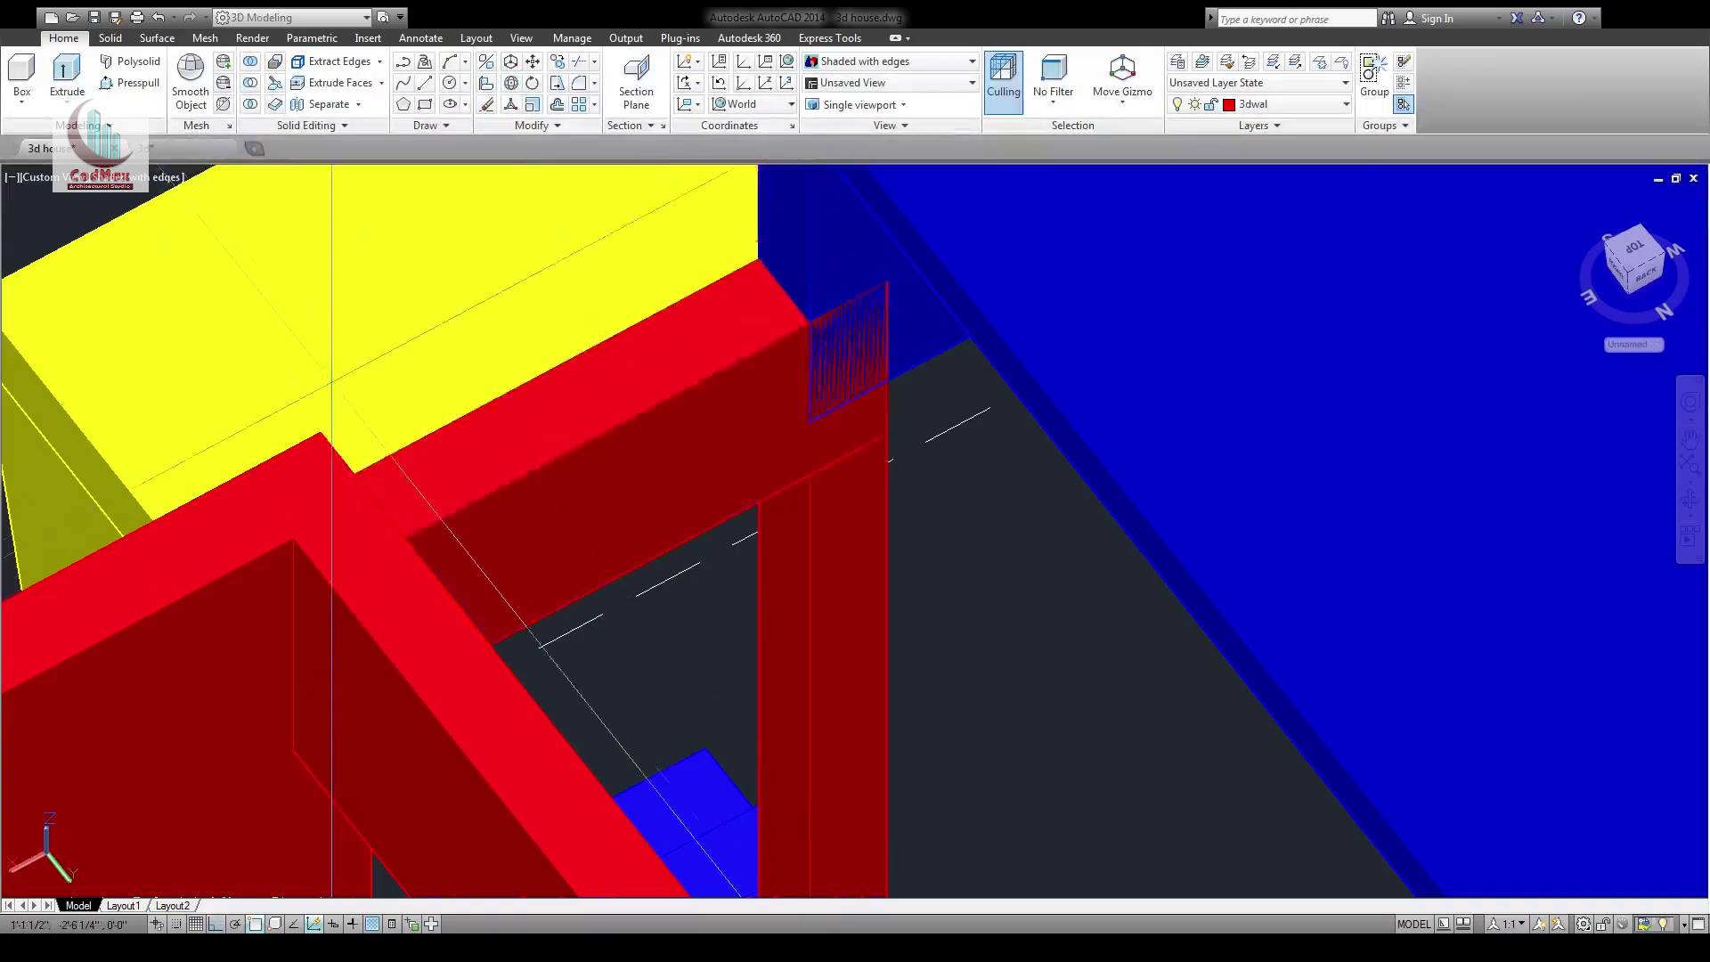
left_click(320, 432)
Examine the open span behind the porch roof between the column and the rear house wall from several sides
middle_click_drag(755, 538, 729, 419)
scroll(728, 420, "down", 2)
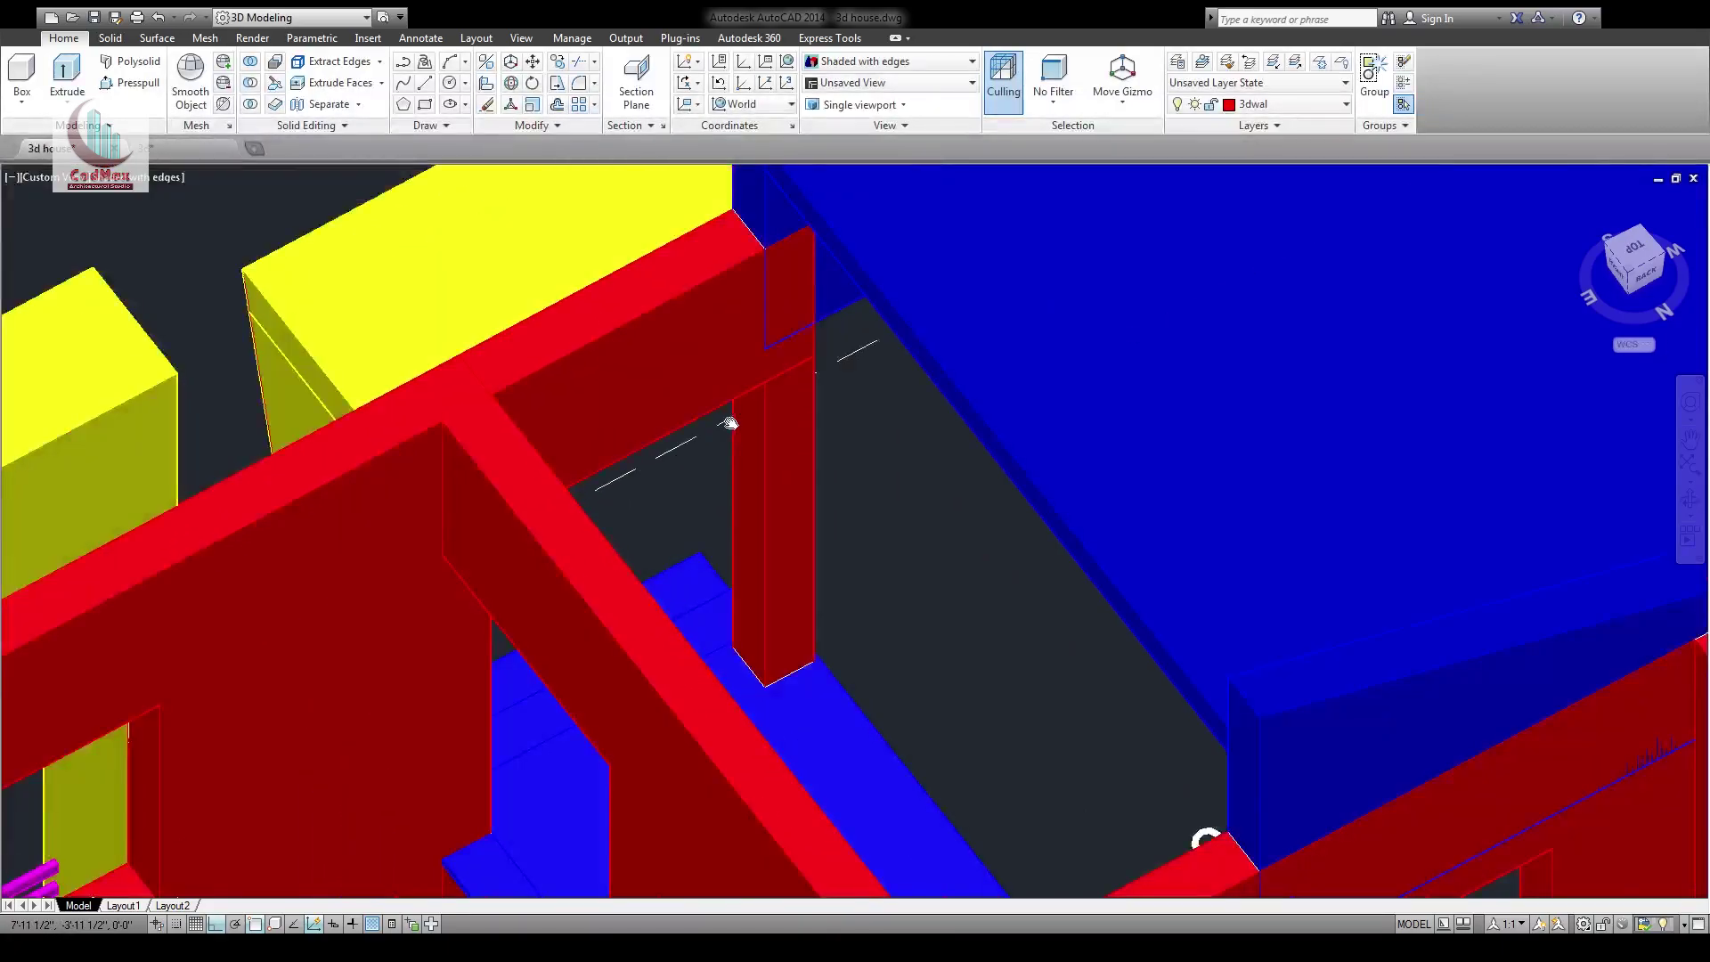
middle_click_drag(1027, 683, 1244, 584, "shift")
scroll(579, 291, "up", 2)
middle_click_drag(579, 292, 564, 496)
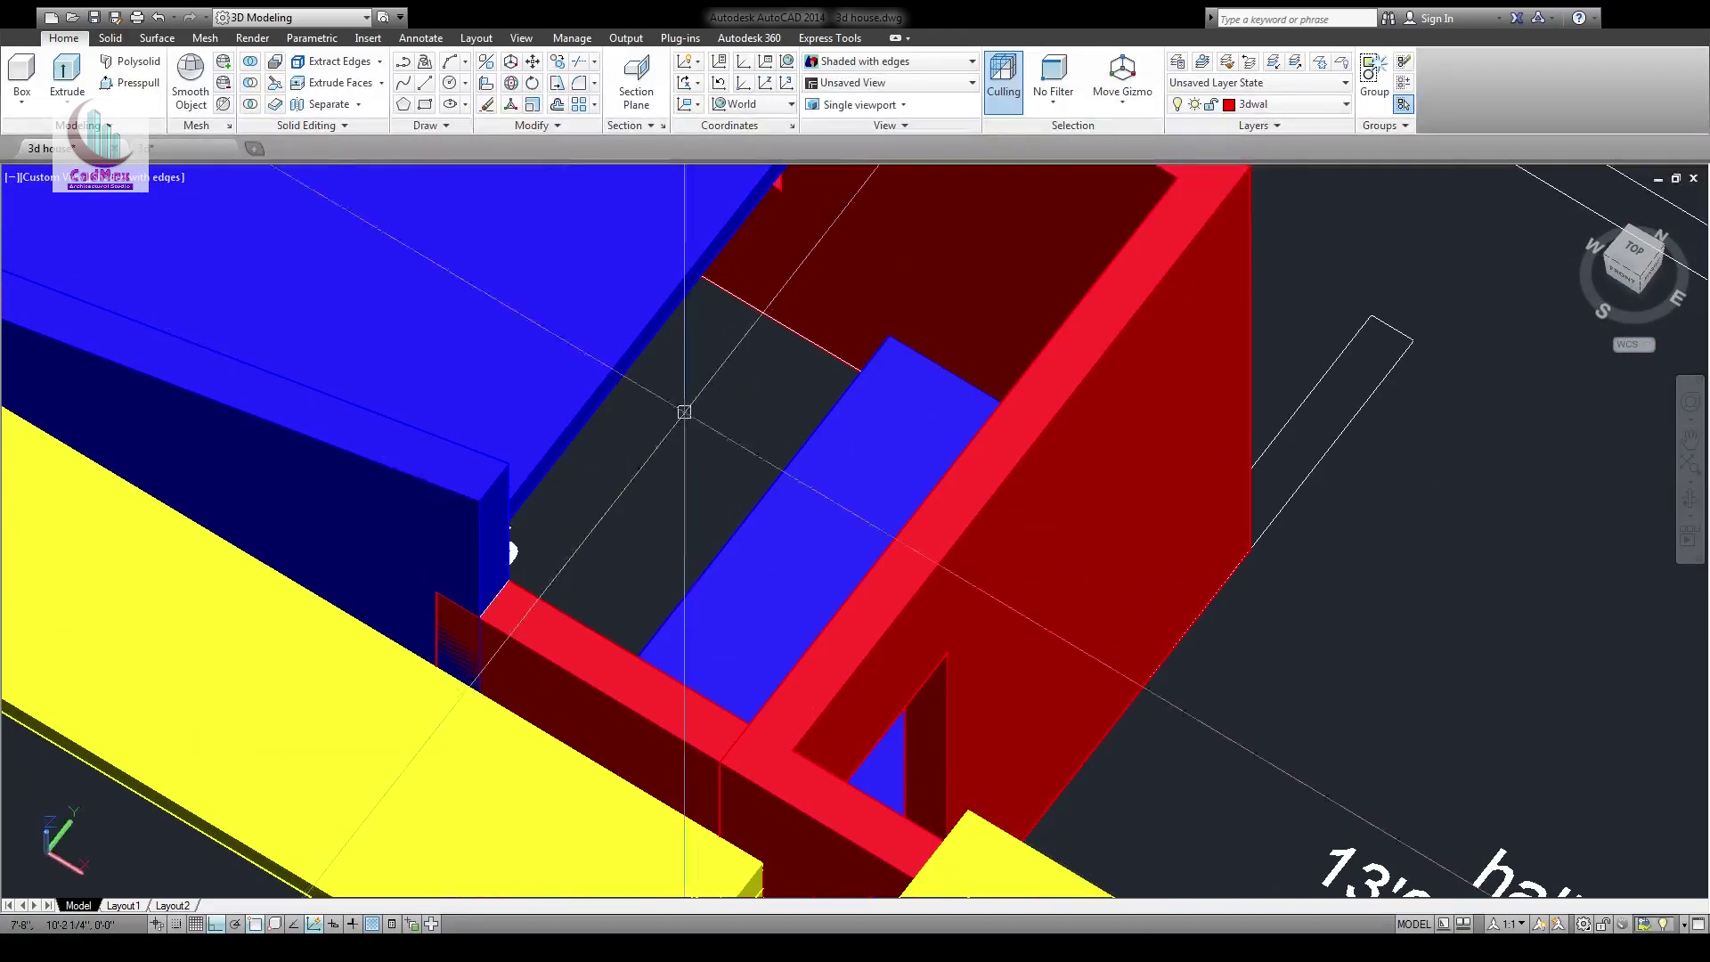
middle_click_drag(711, 398, 504, 486)
scroll(714, 466, "down", 2)
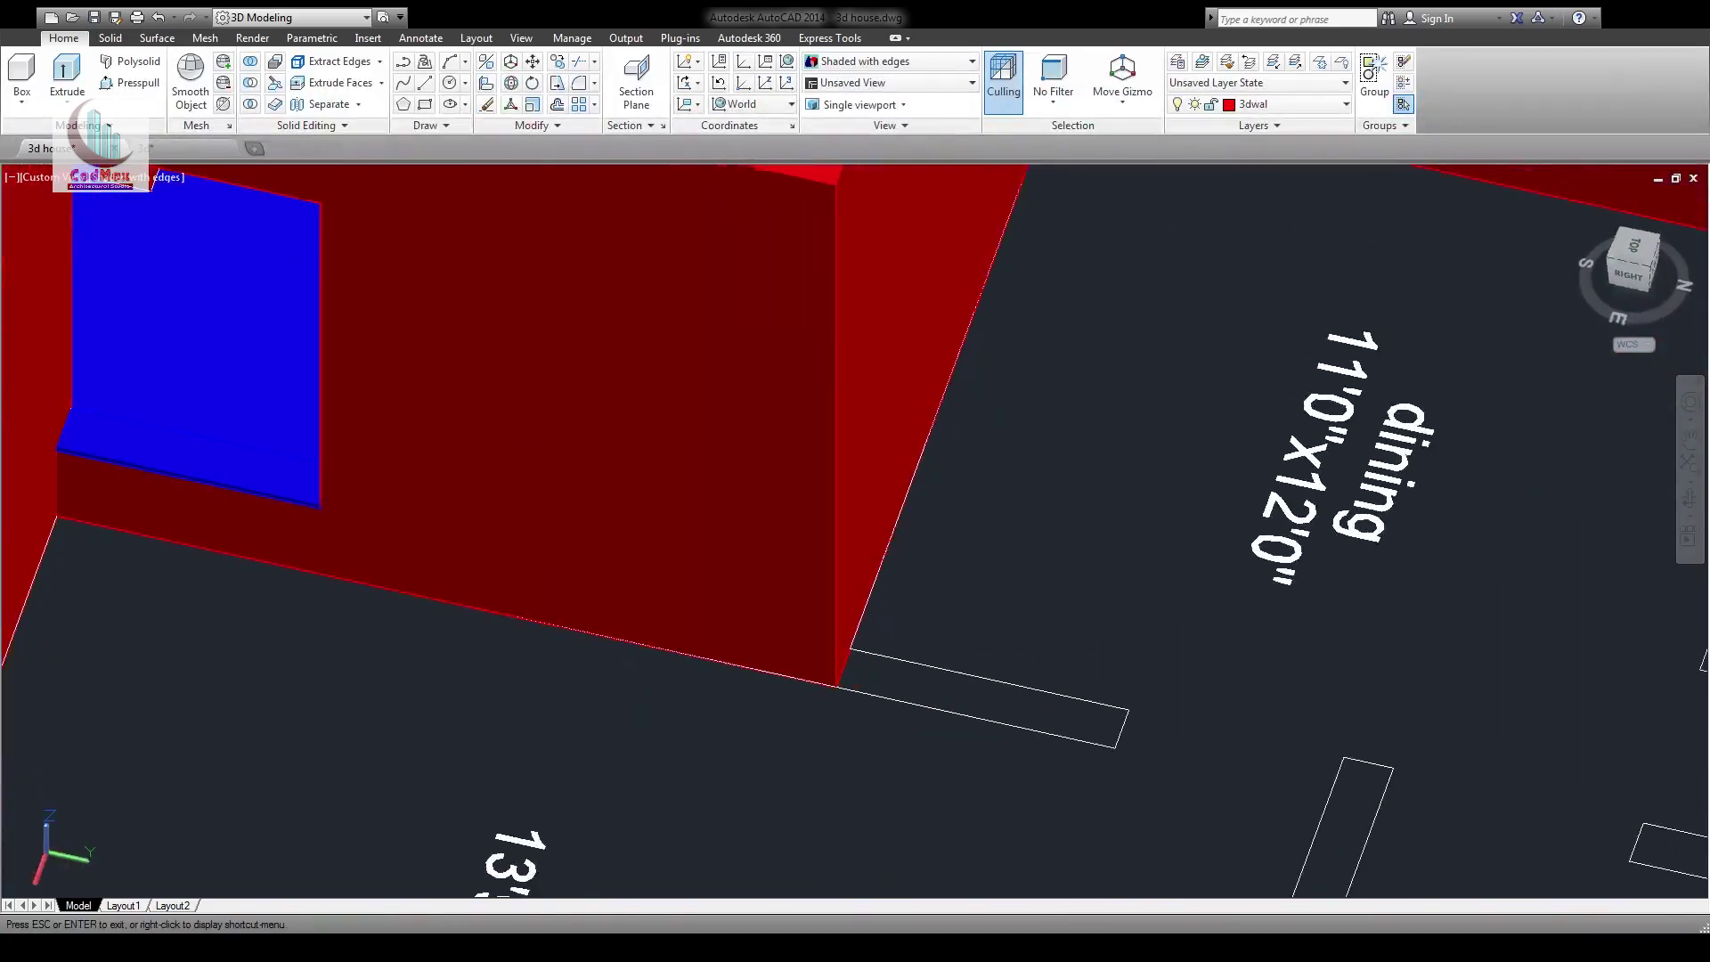
middle_click_drag(769, 327, 863, 885)
middle_click_drag(744, 579, 642, 561, "shift")
middle_click_drag(586, 492, 779, 622)
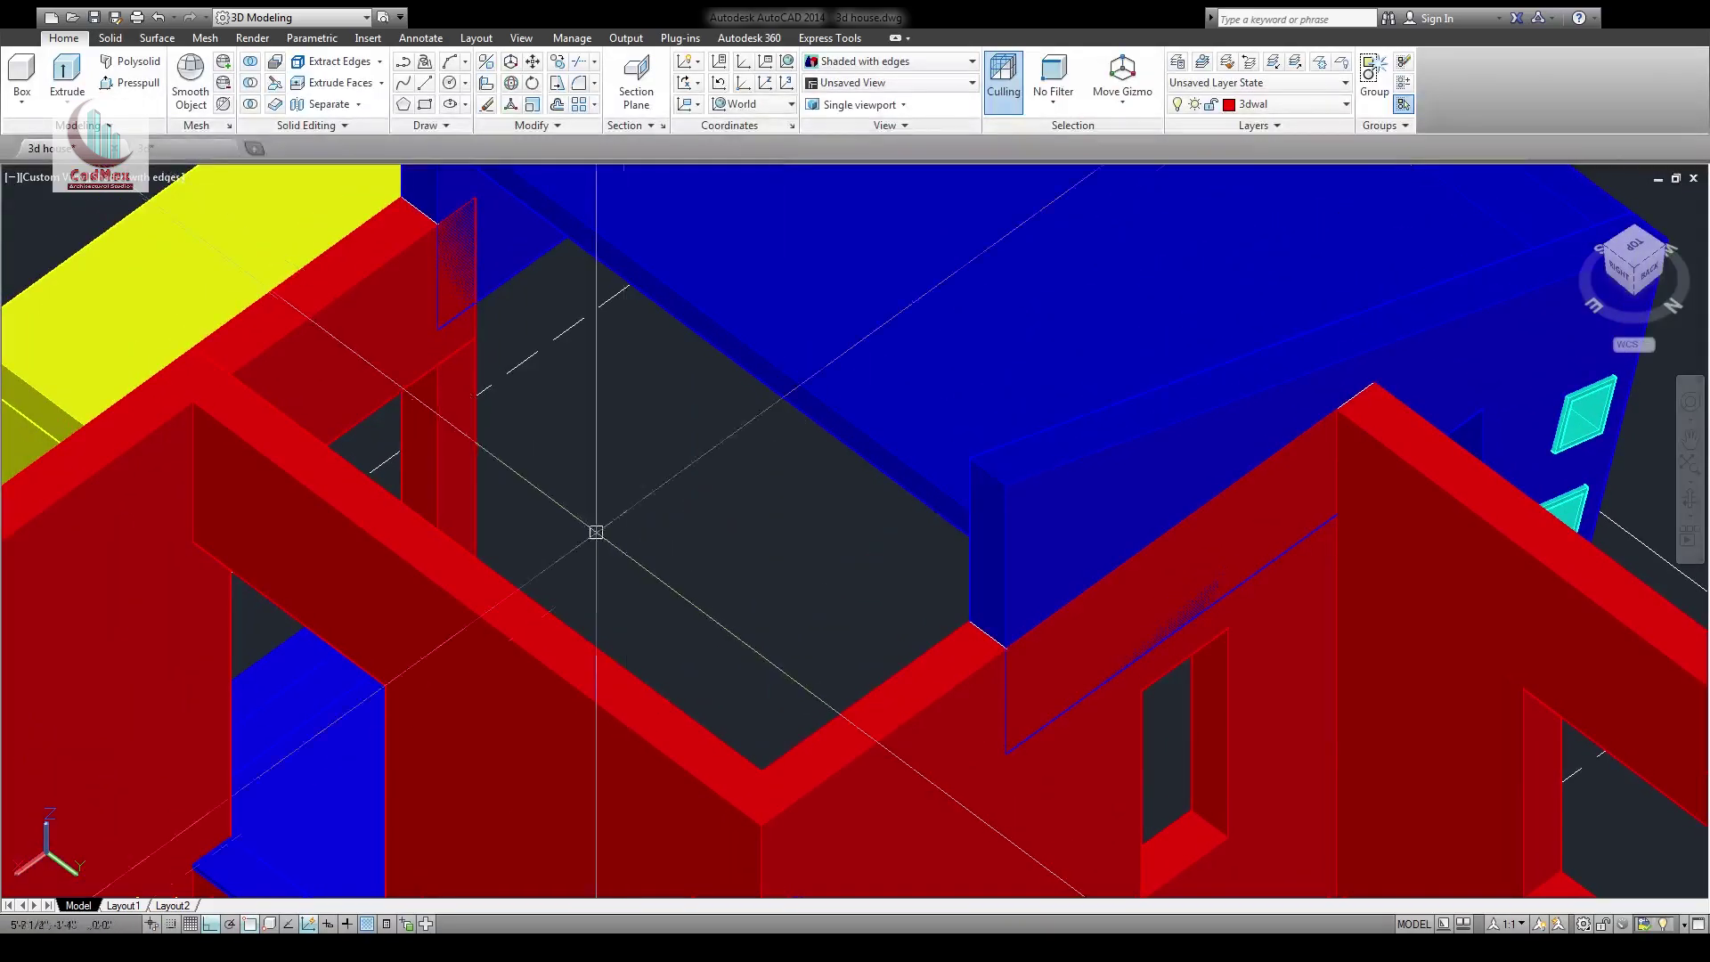
middle_click_drag(599, 506, 710, 542)
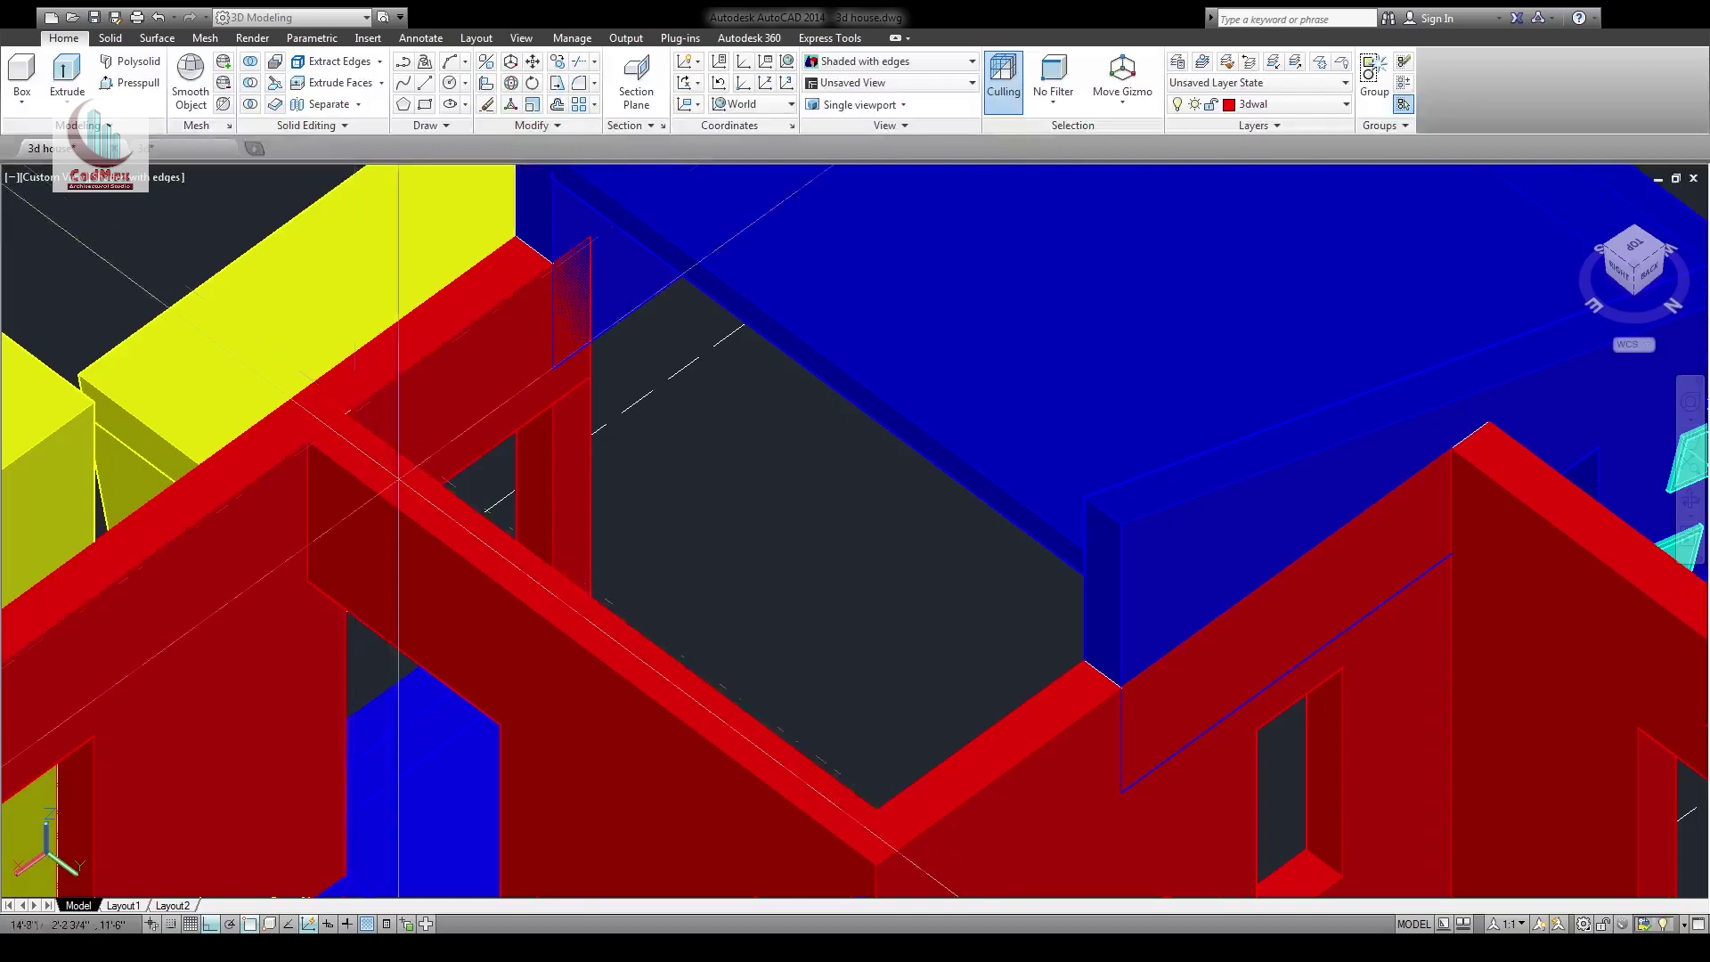
left_click(902, 802)
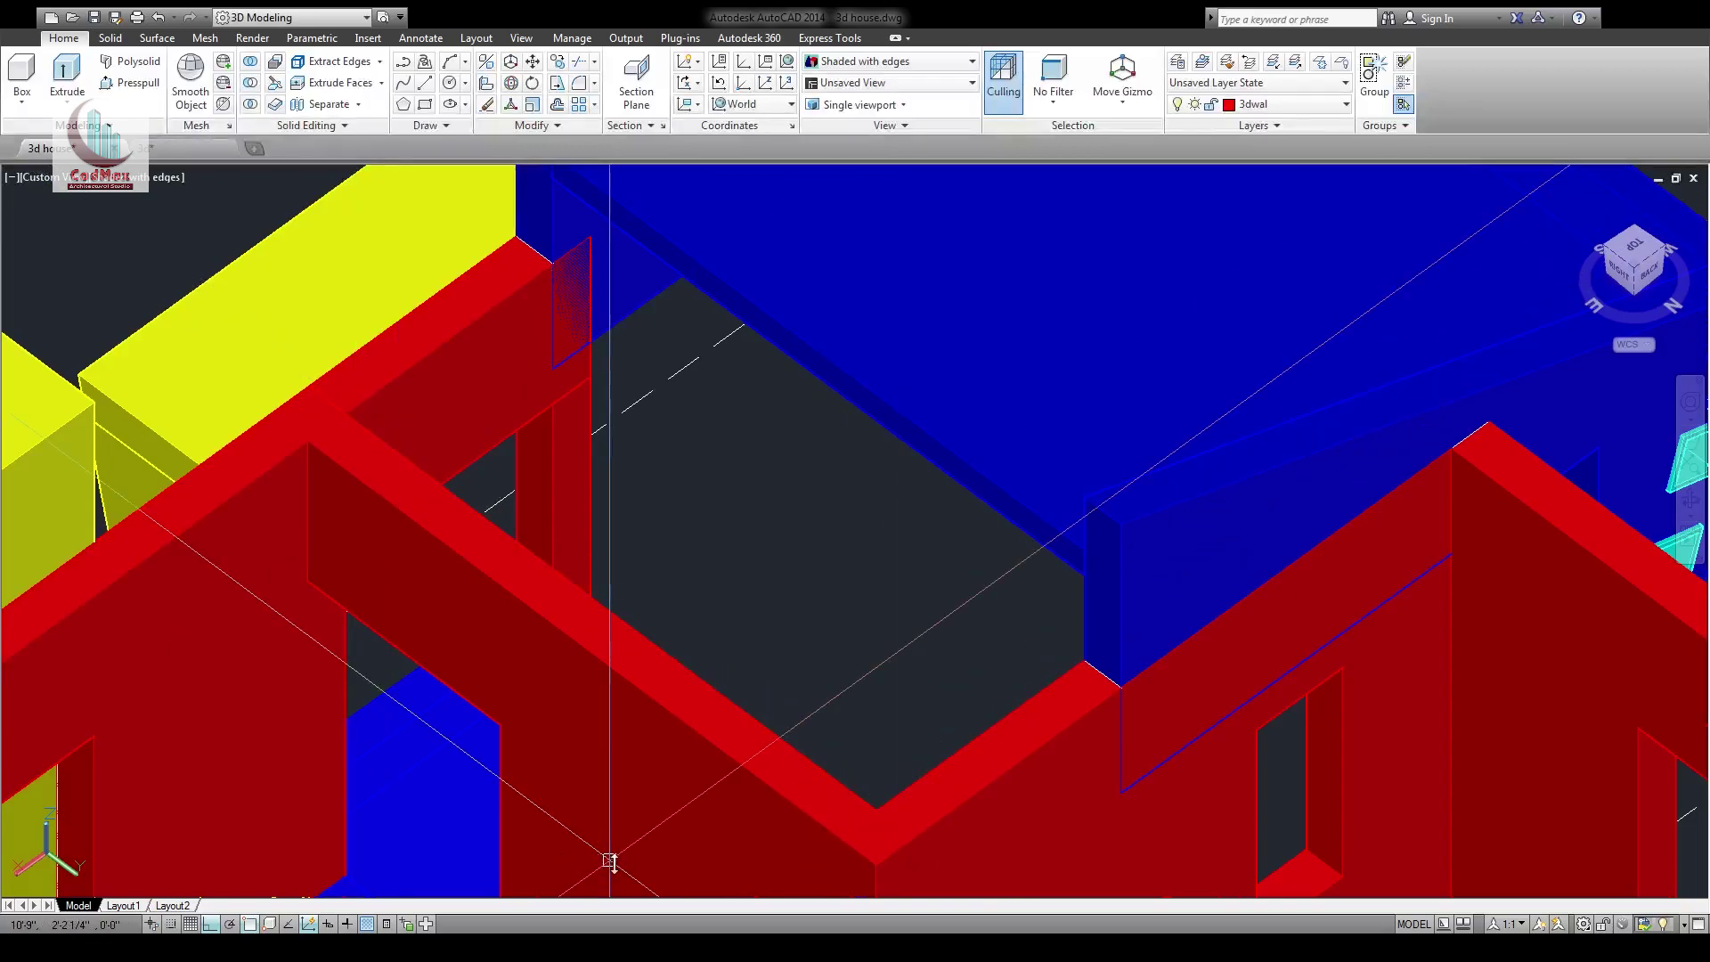
middle_click_drag(609, 861, 621, 812)
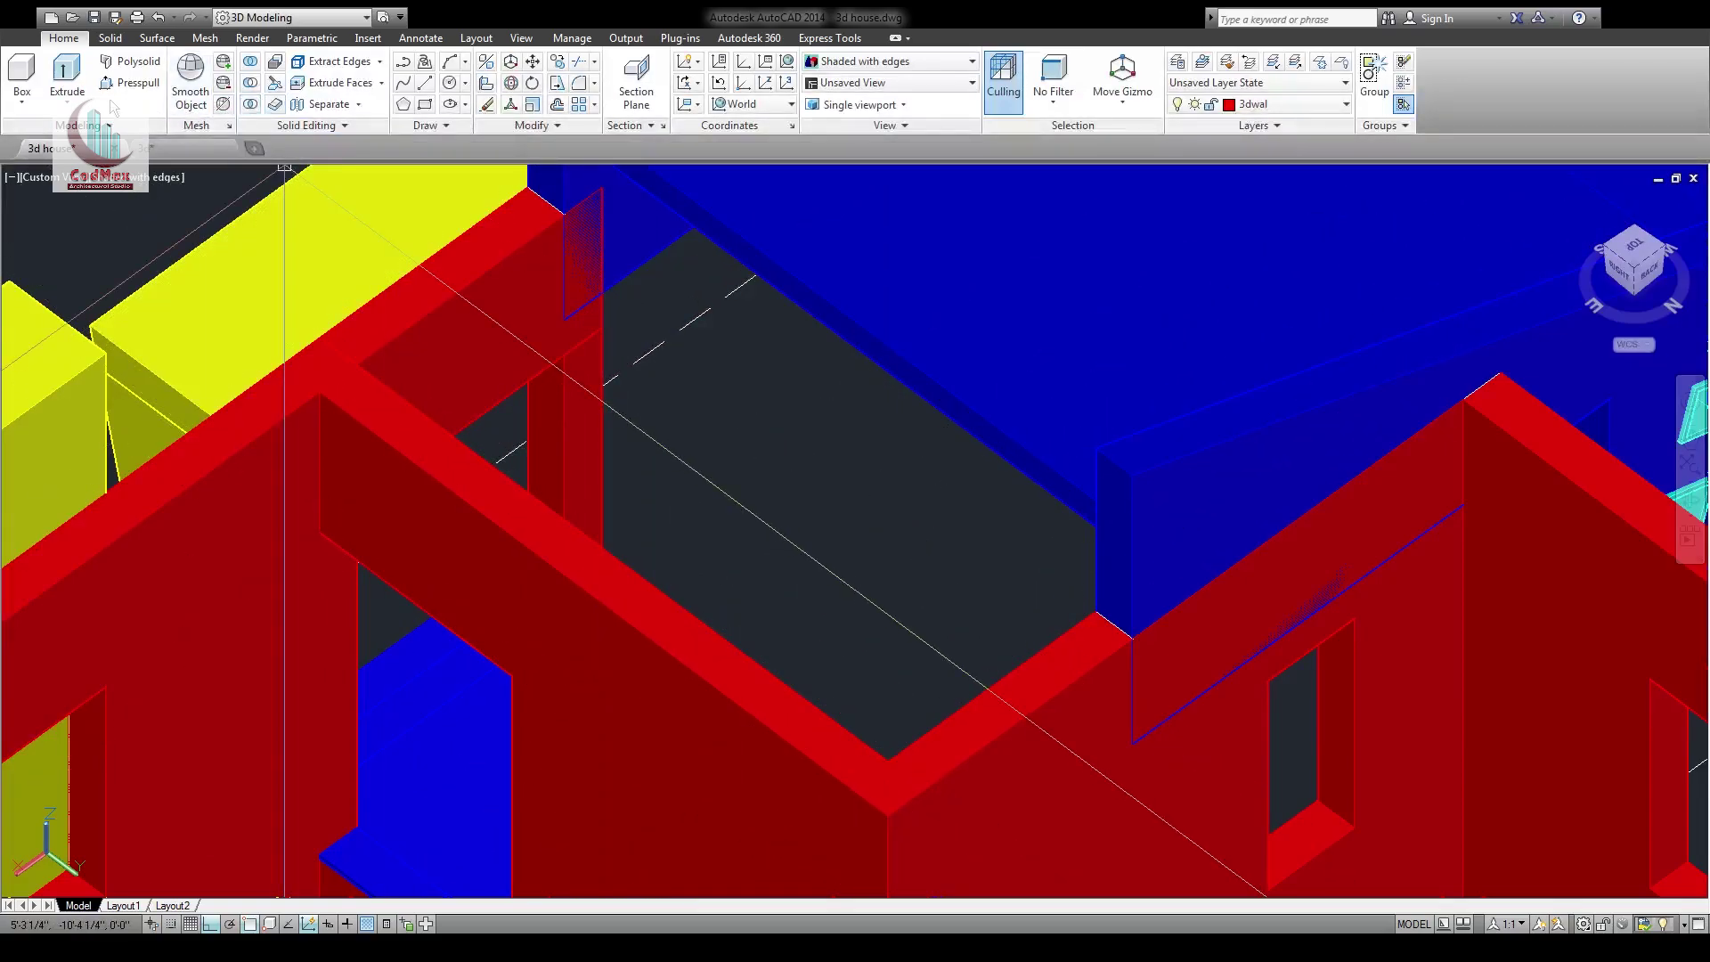
Build a box wall from the porch column to the rear house wall under the slab's high end, level with the wall tops
left_click(35, 84)
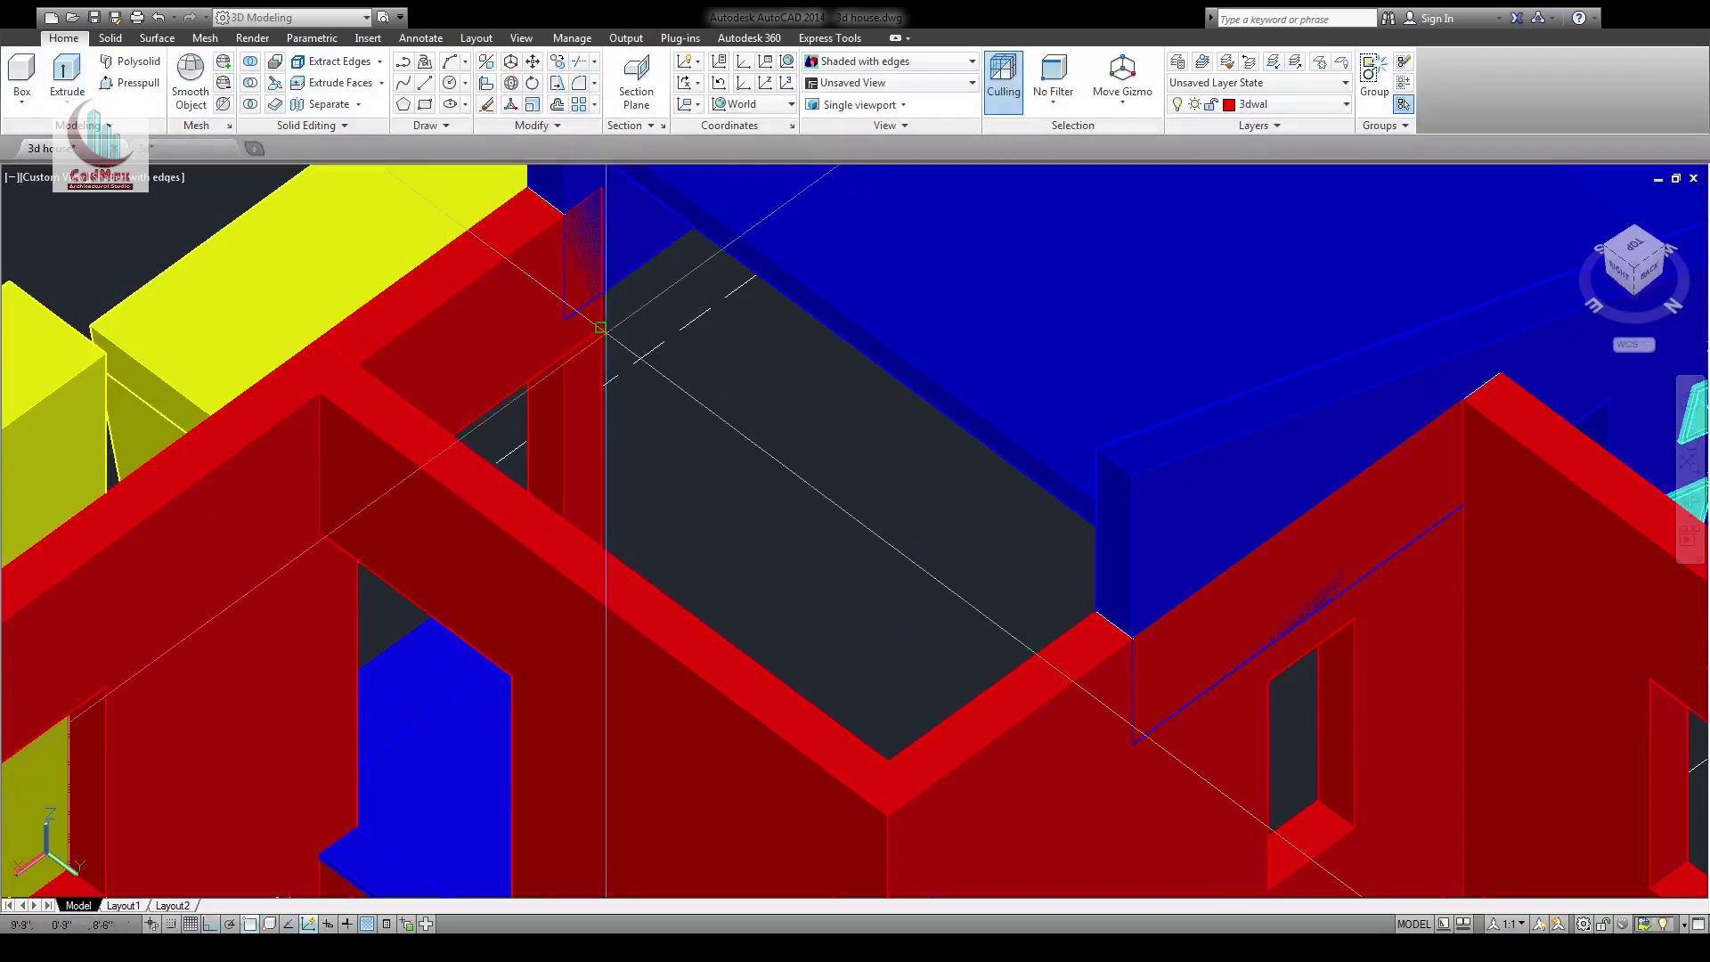
key("F8")
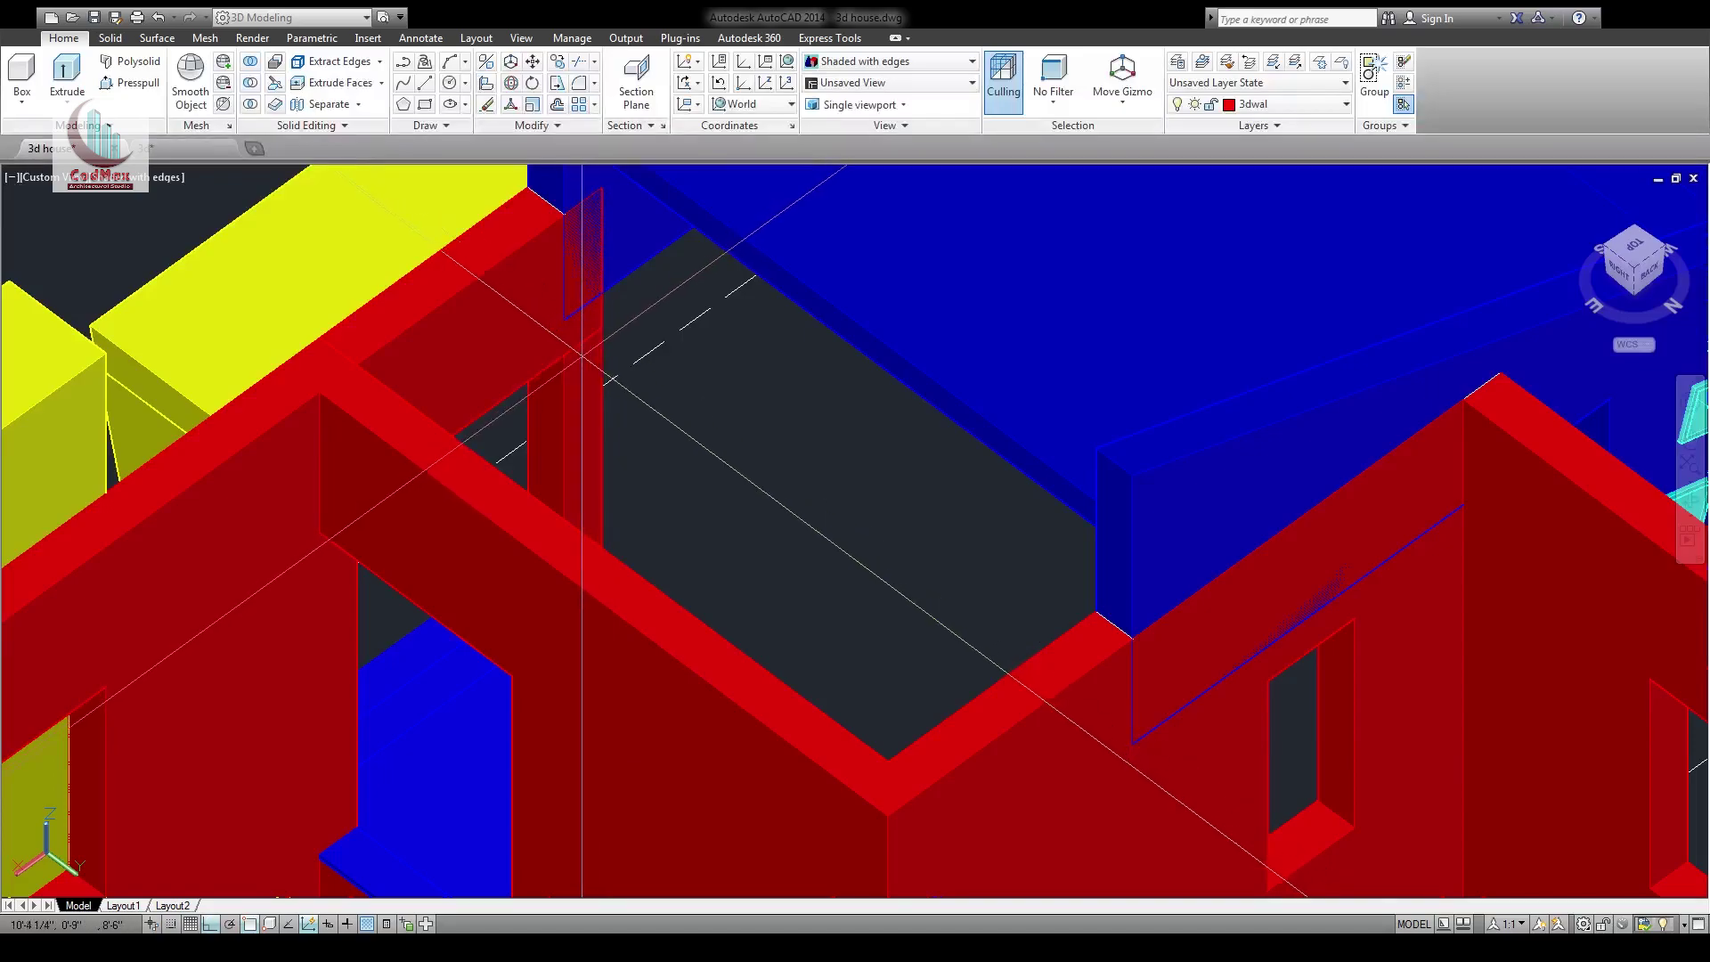
key("F8")
left_click(564, 353)
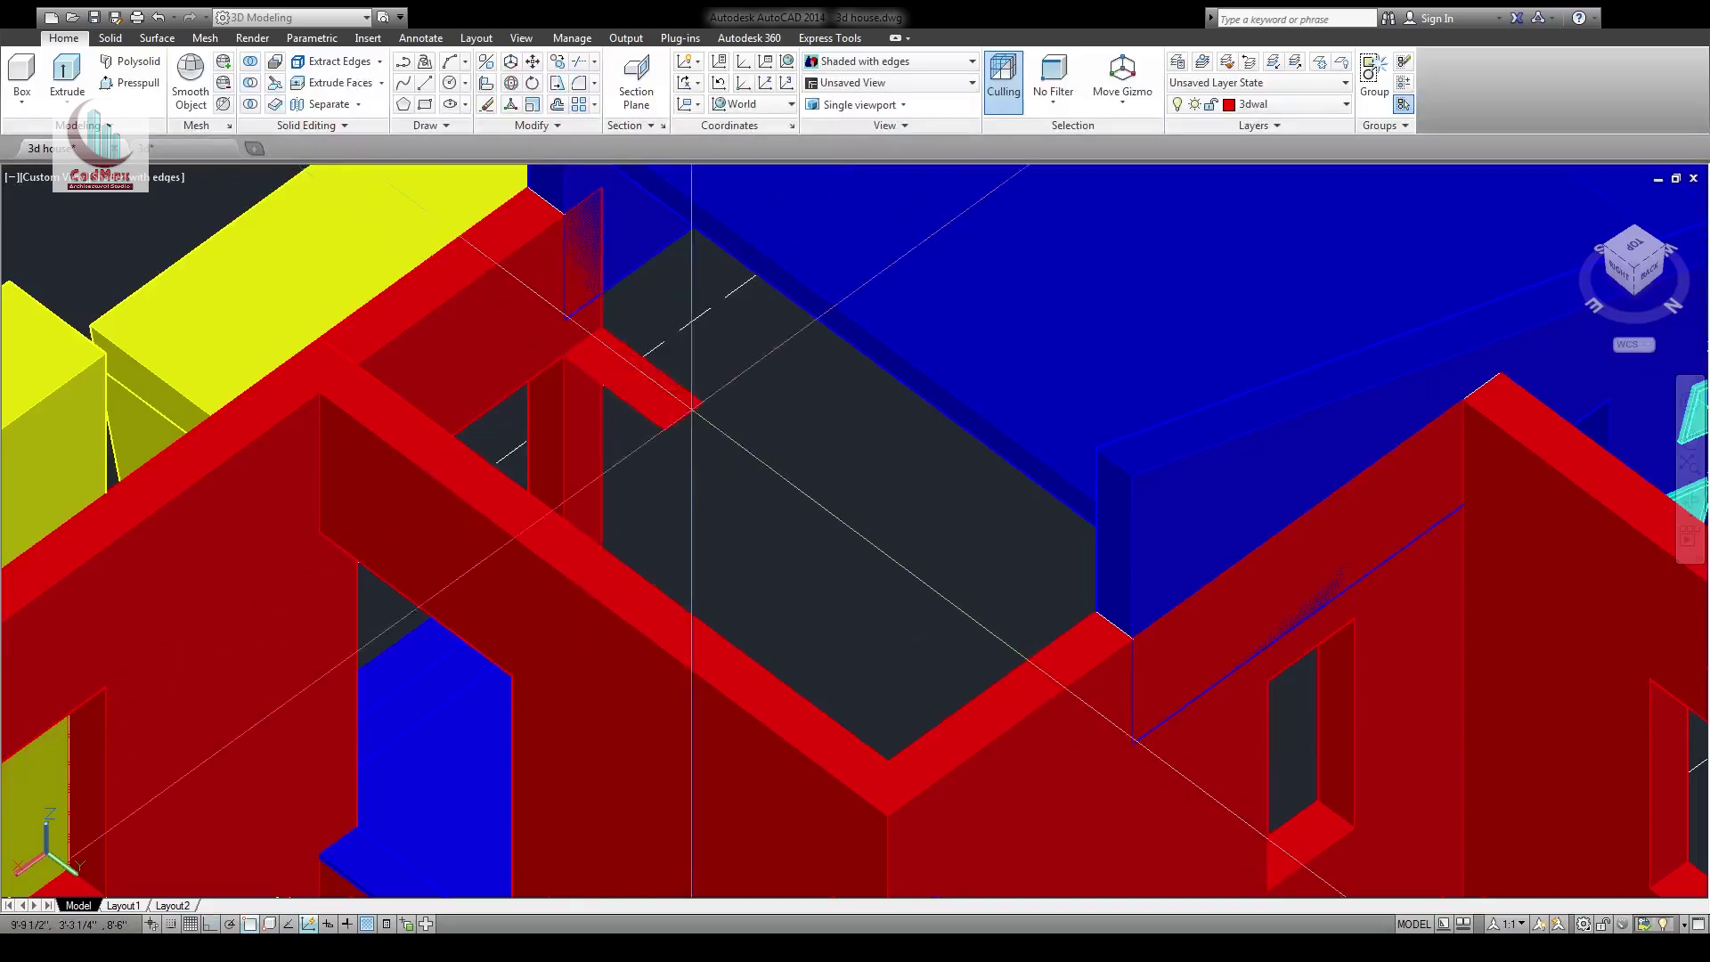
left_click(917, 539)
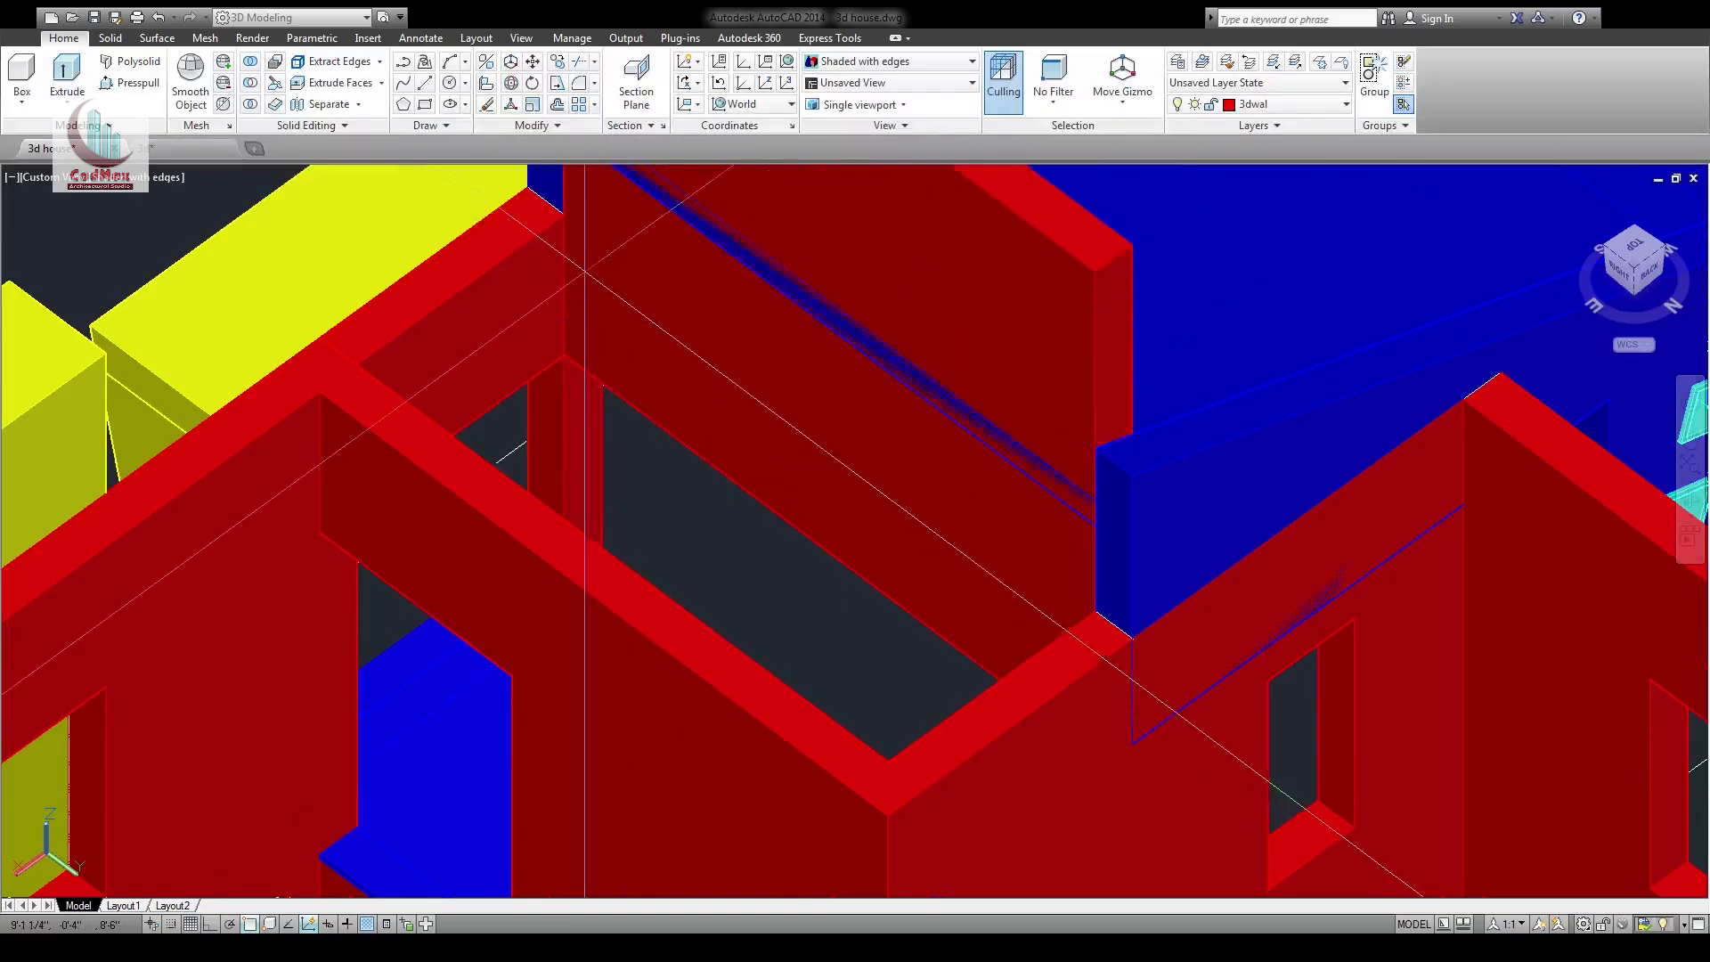
Inspect the gap above the new wall and compare the porch roof's high end with the finished house drawing
middle_click_drag(553, 236, 927, 535, "shift")
middle_click_drag(985, 484, 736, 618)
scroll(701, 564, "down", 2)
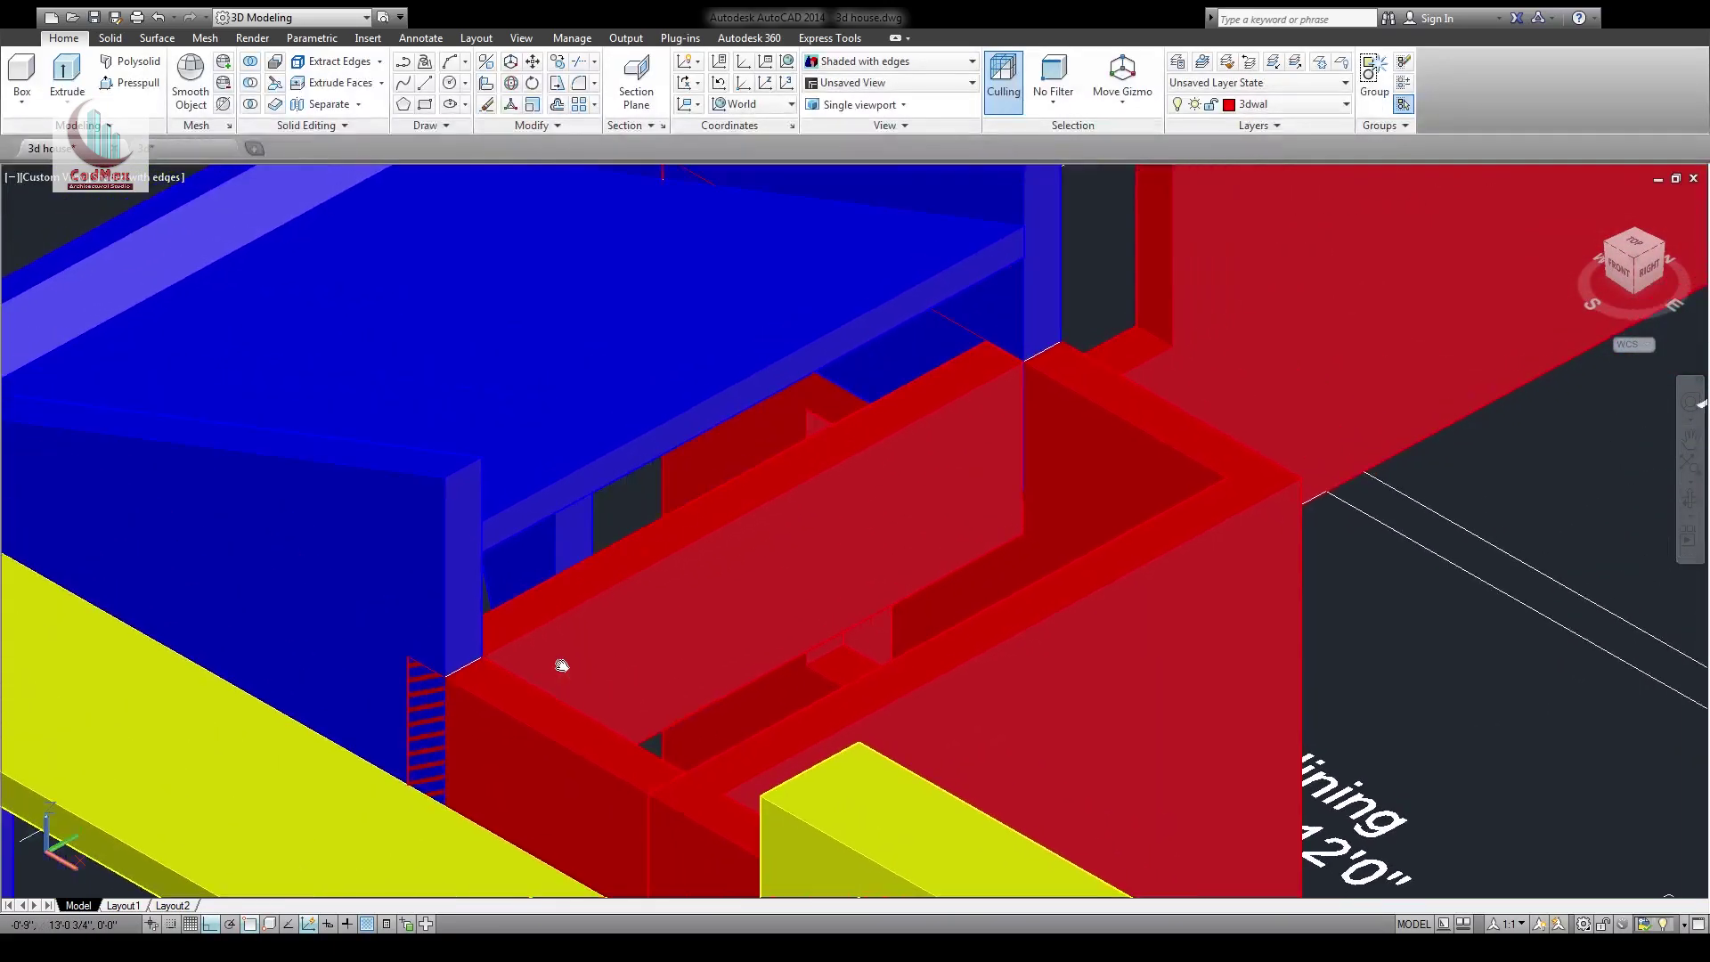
scroll(864, 535, "up", 3)
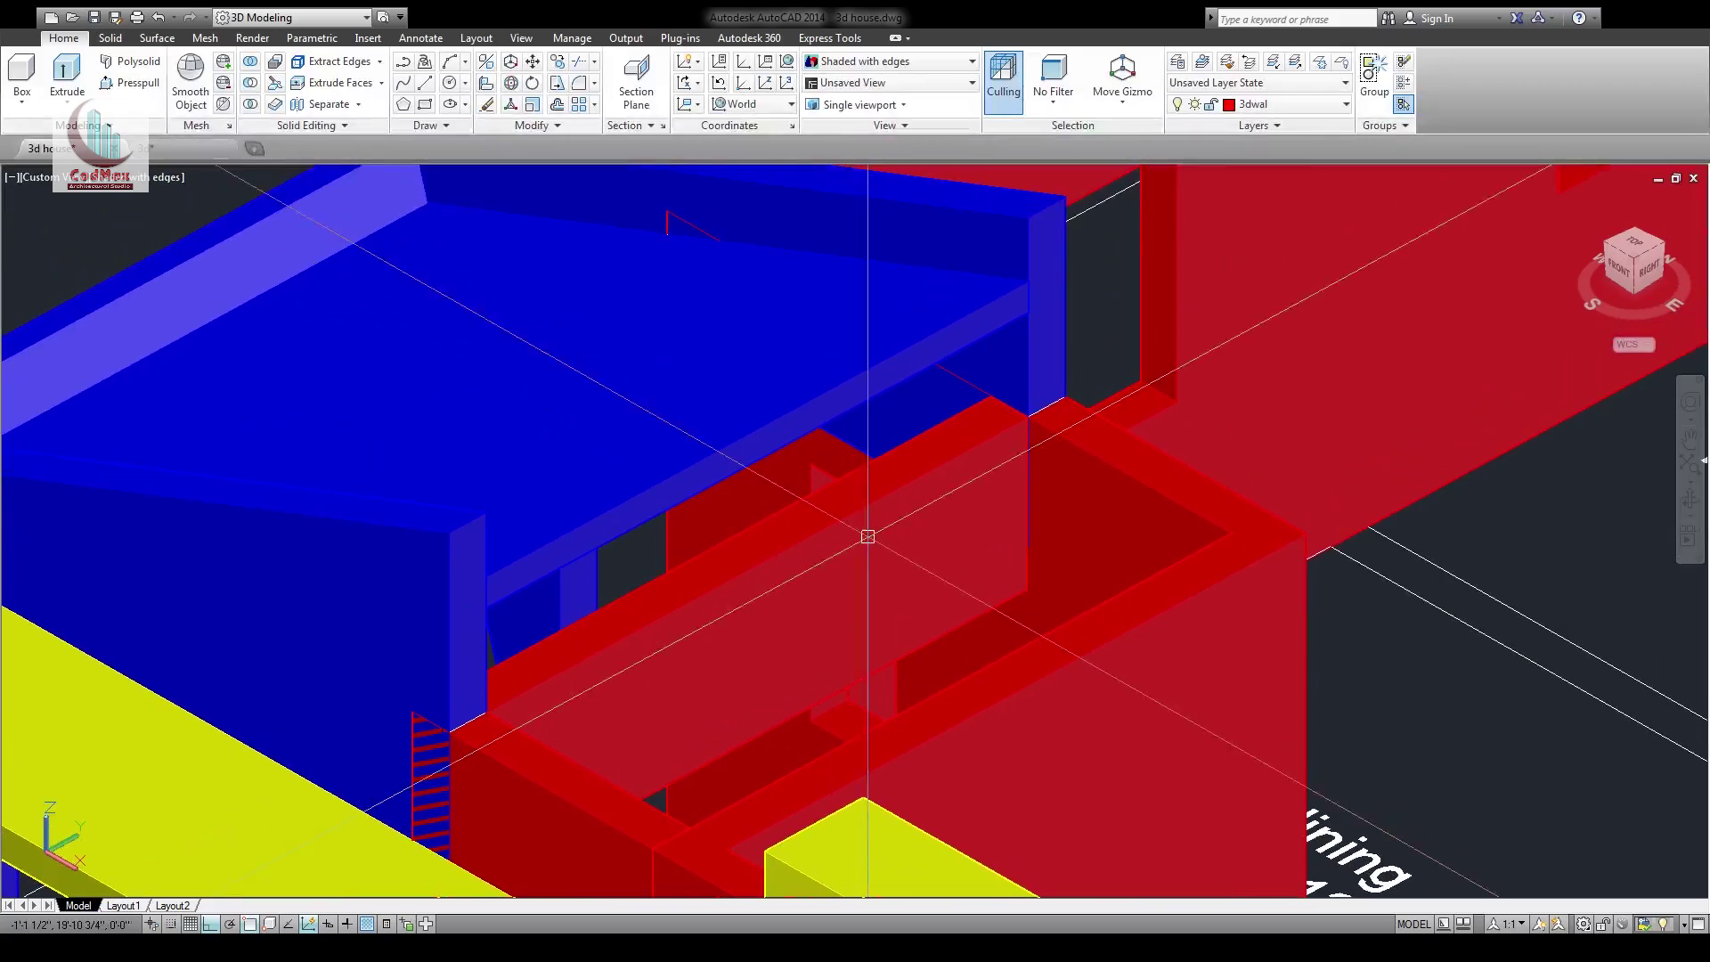
mouse_move(867, 536)
middle_mouse_down("shift")
mouse_move(814, 600)
mouse_move(995, 599)
middle_mouse_up("shift")
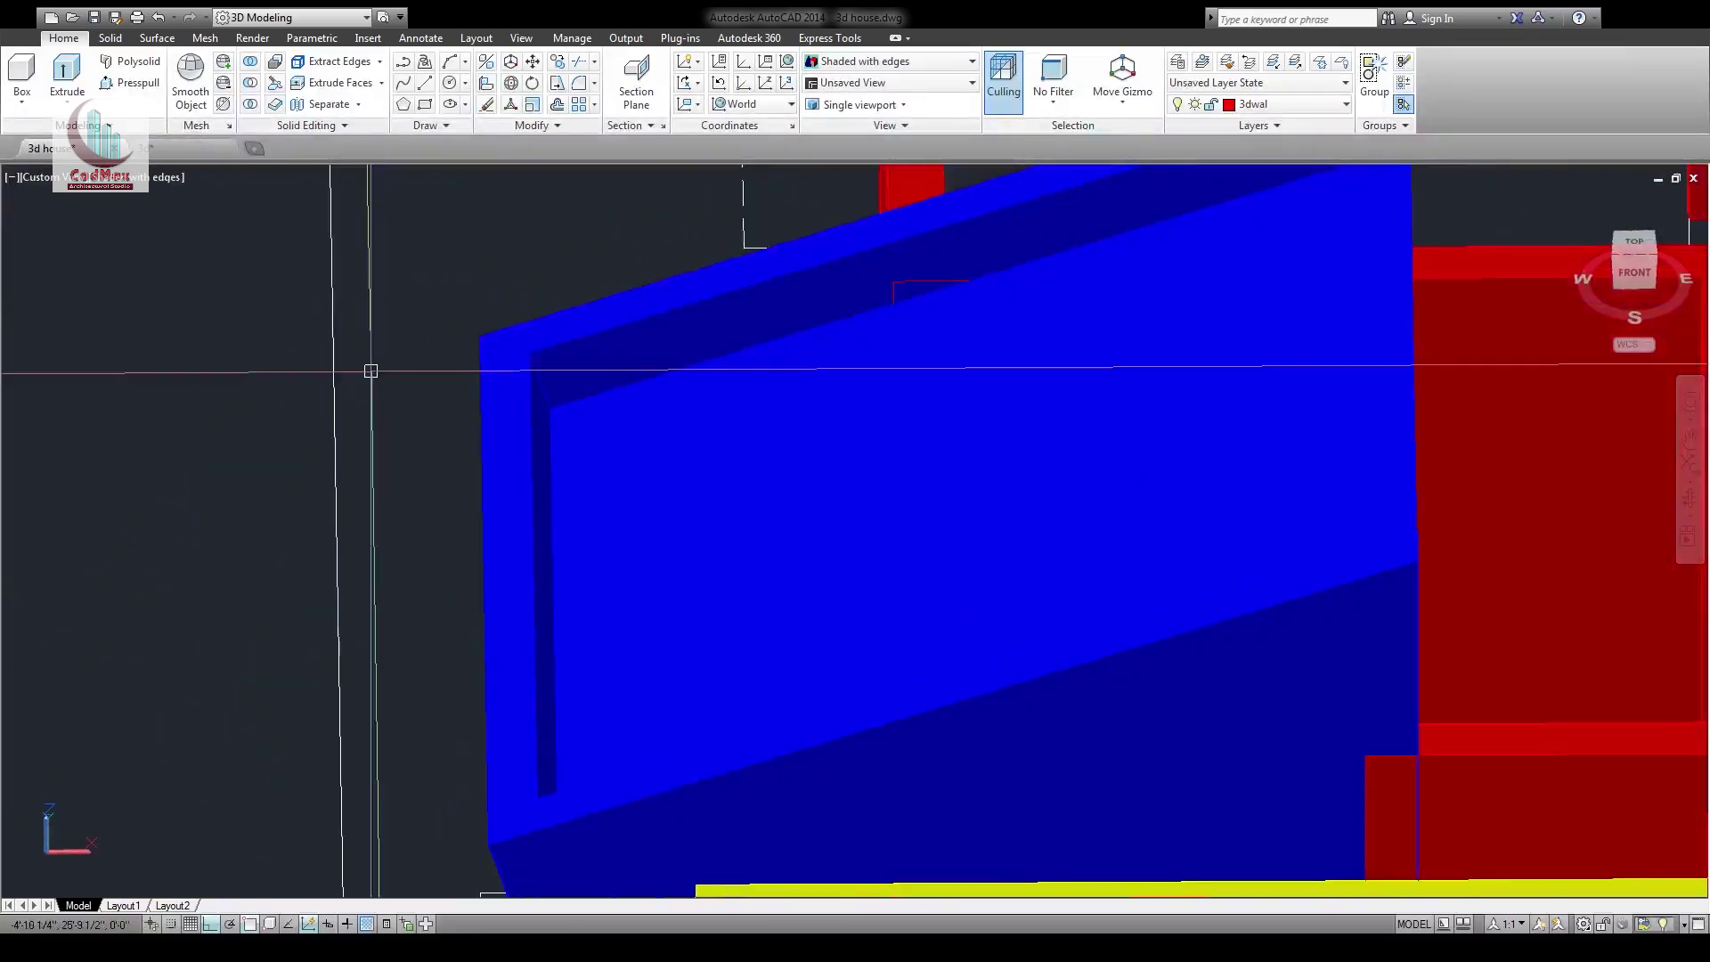
left_click(159, 152)
middle_click_drag(667, 429, 693, 806)
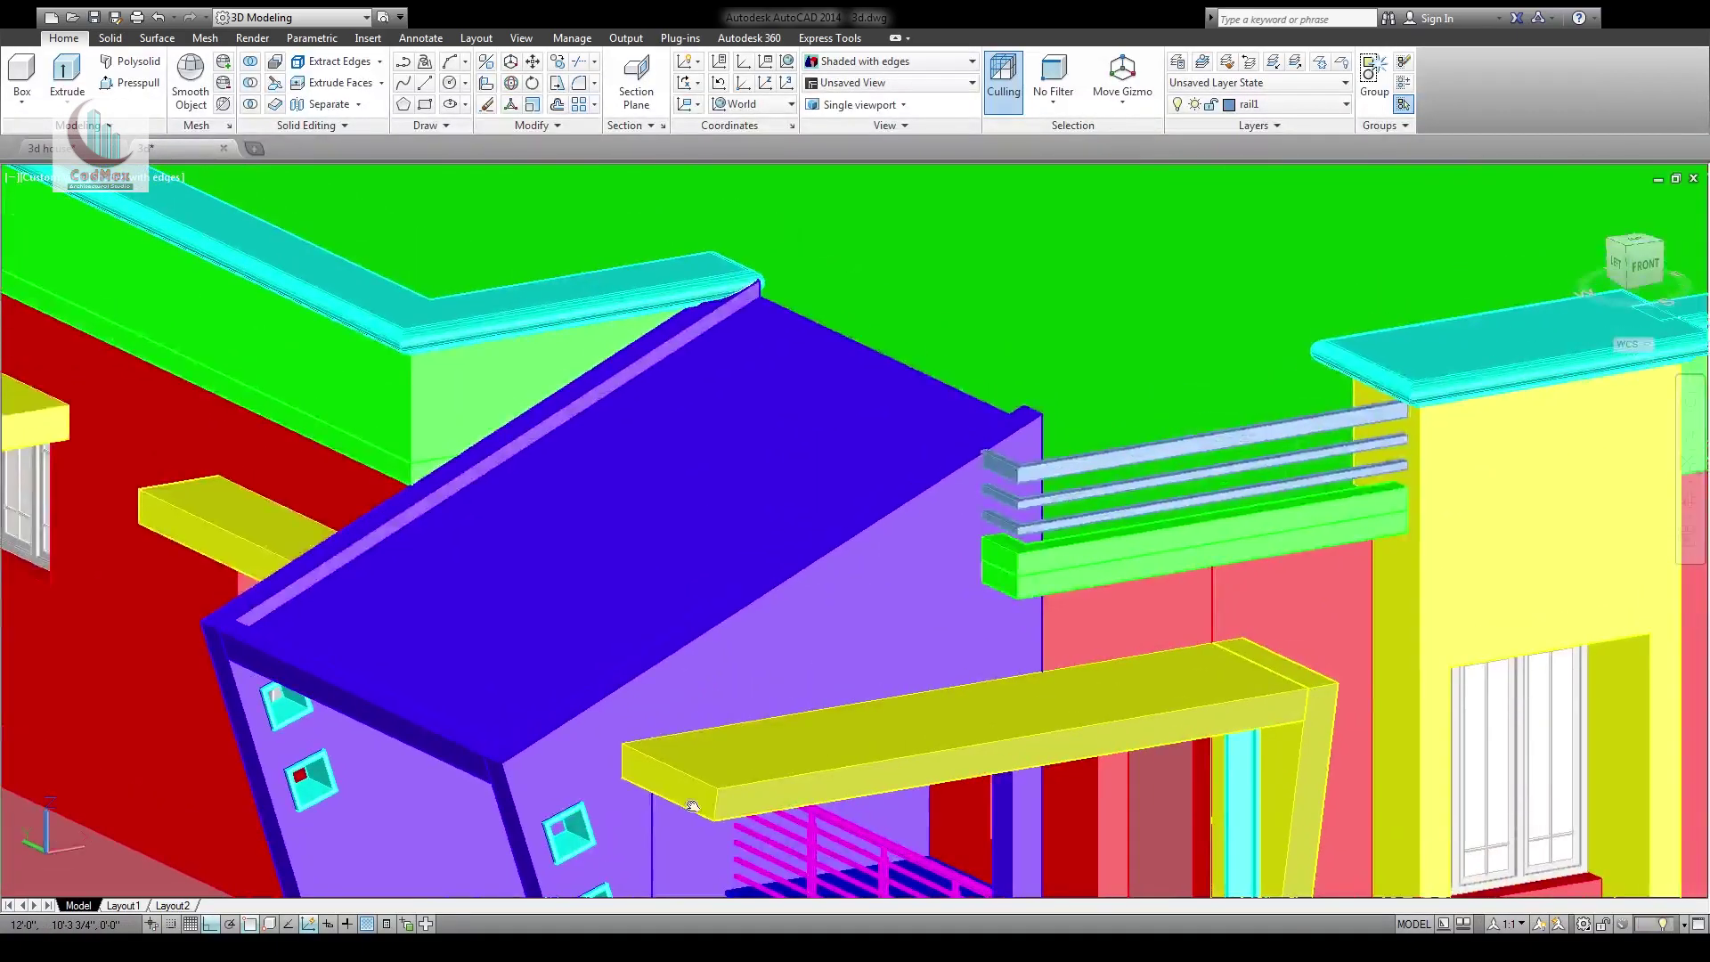
left_click(47, 148)
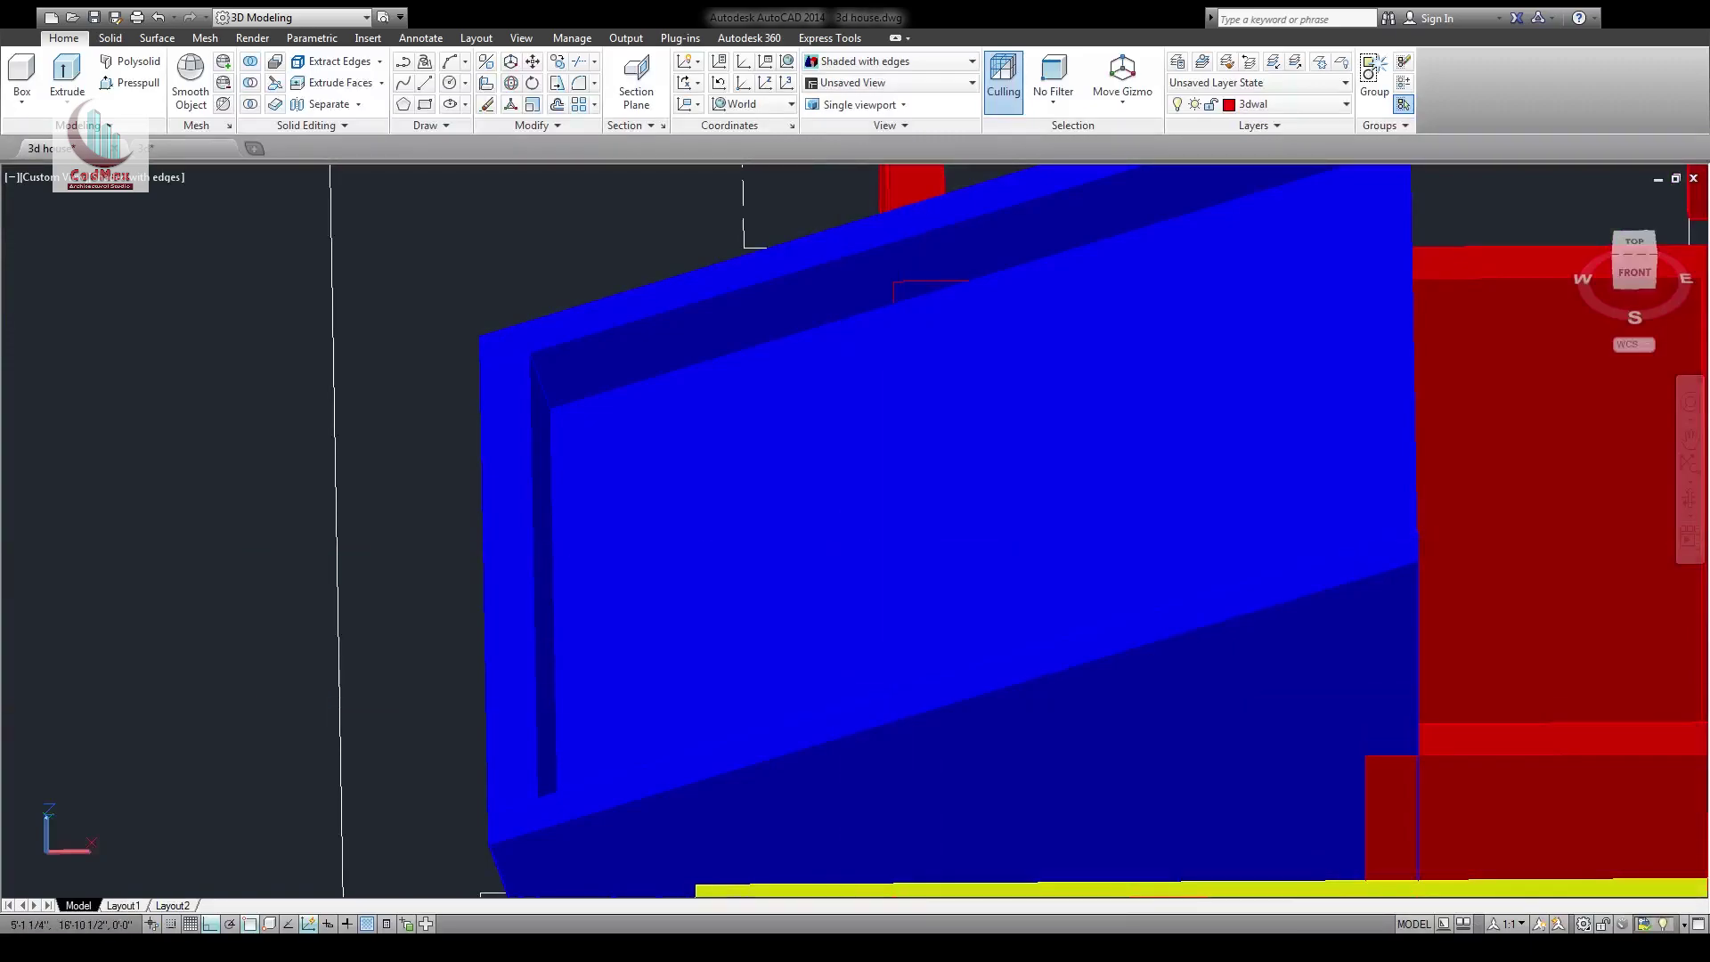
Raise the top of the new box wall to the underside of the sloping roof slab
middle_click_drag(891, 624, 933, 468, "shift")
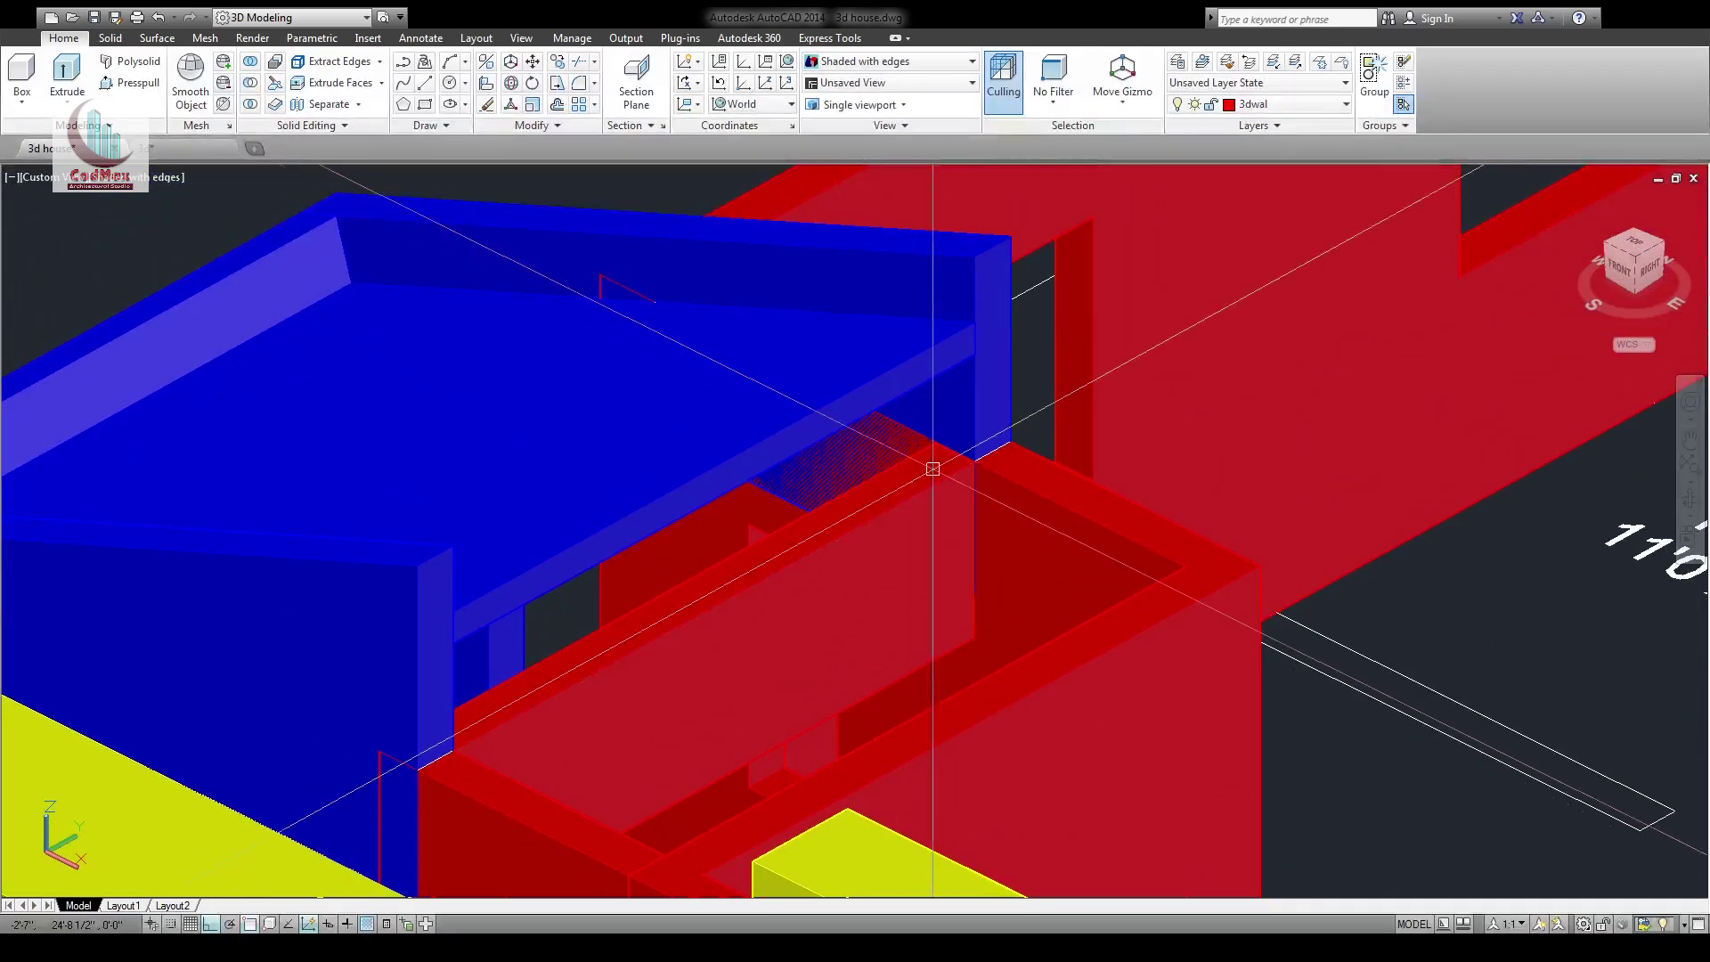
scroll(137, 190, "up", 5)
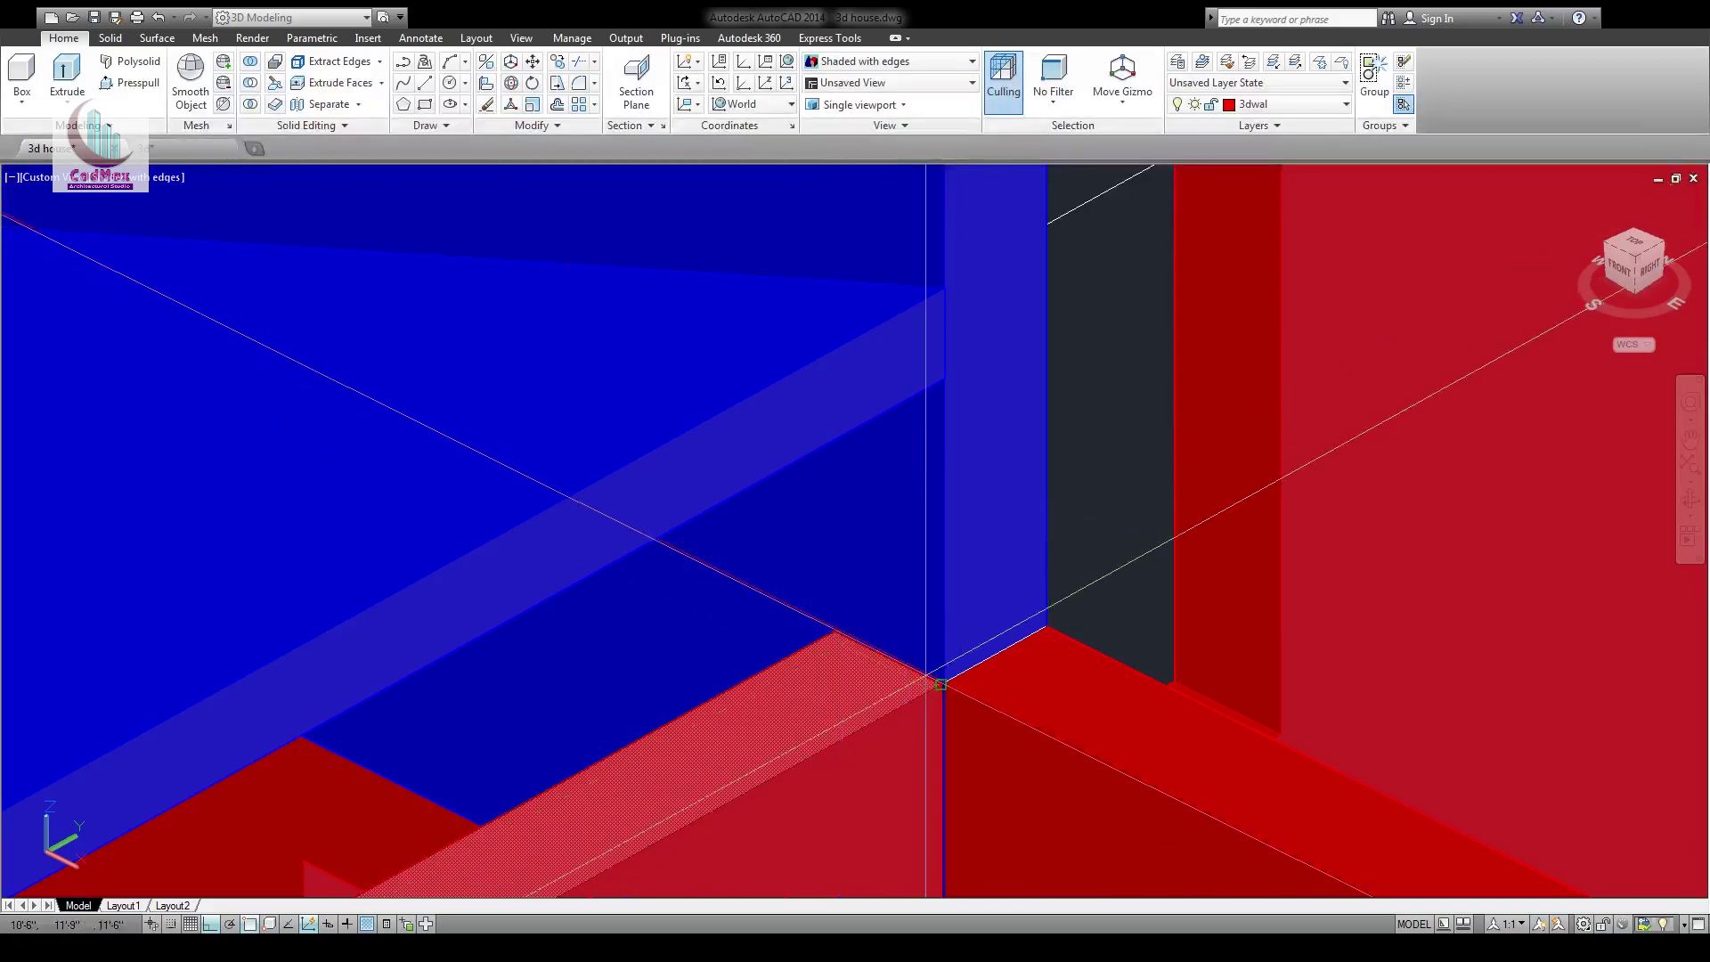
left_click(941, 685)
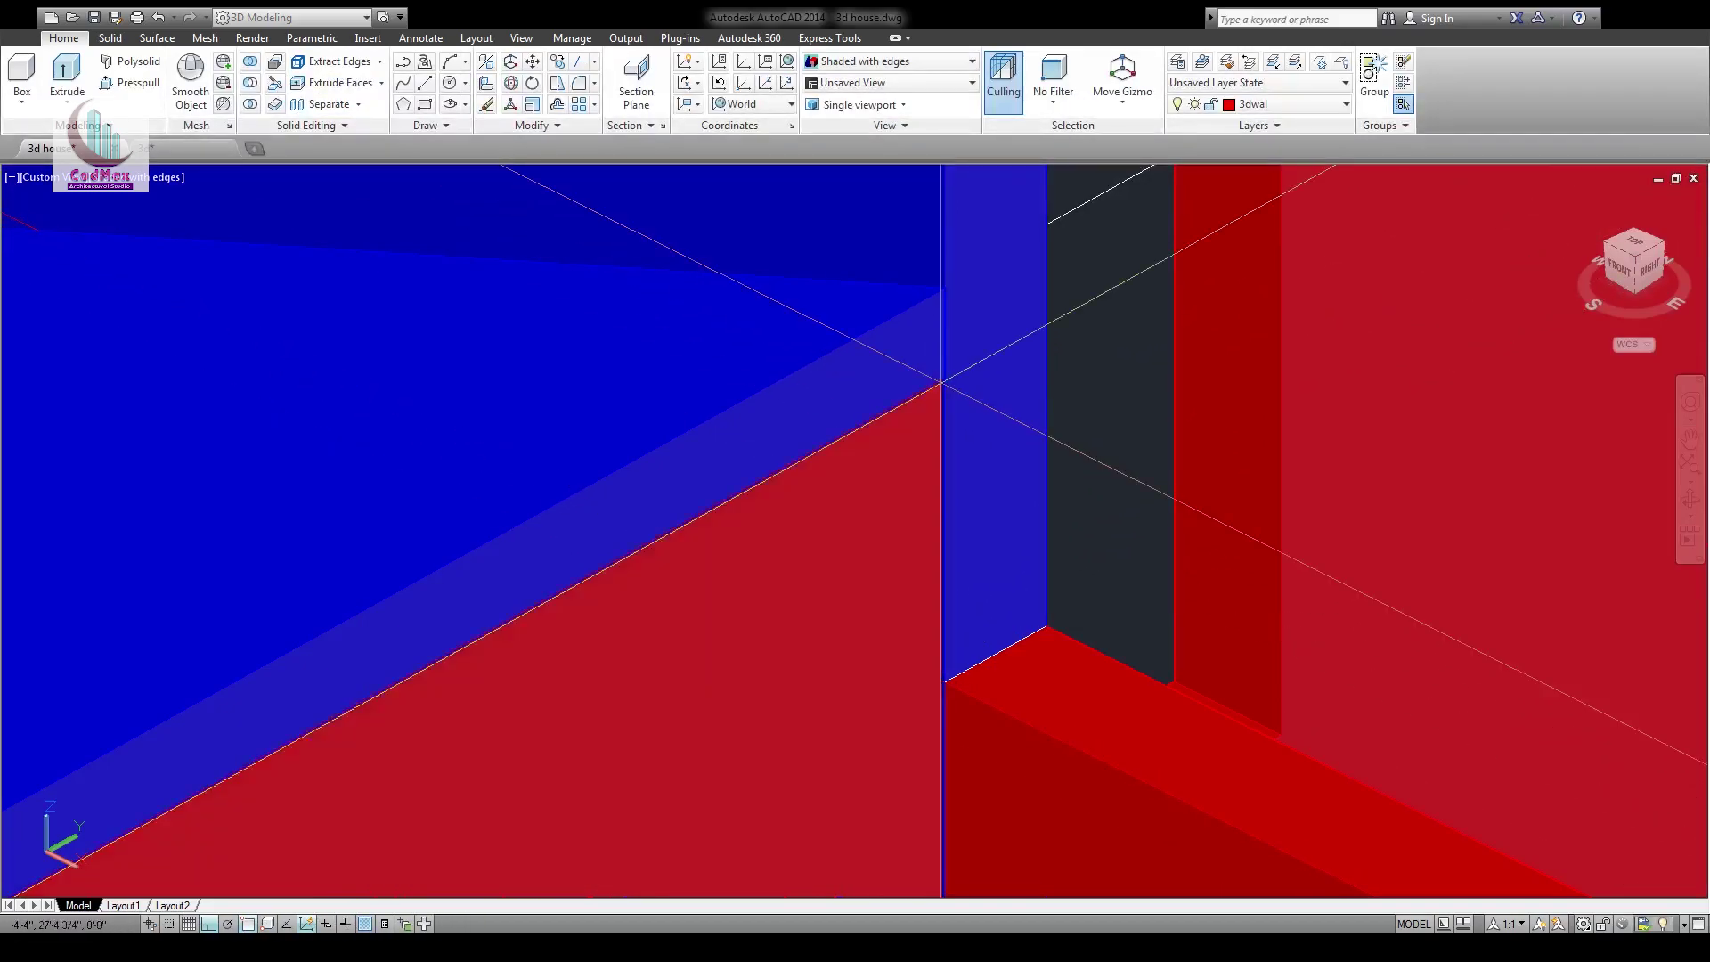
scroll(932, 466, "down", 5)
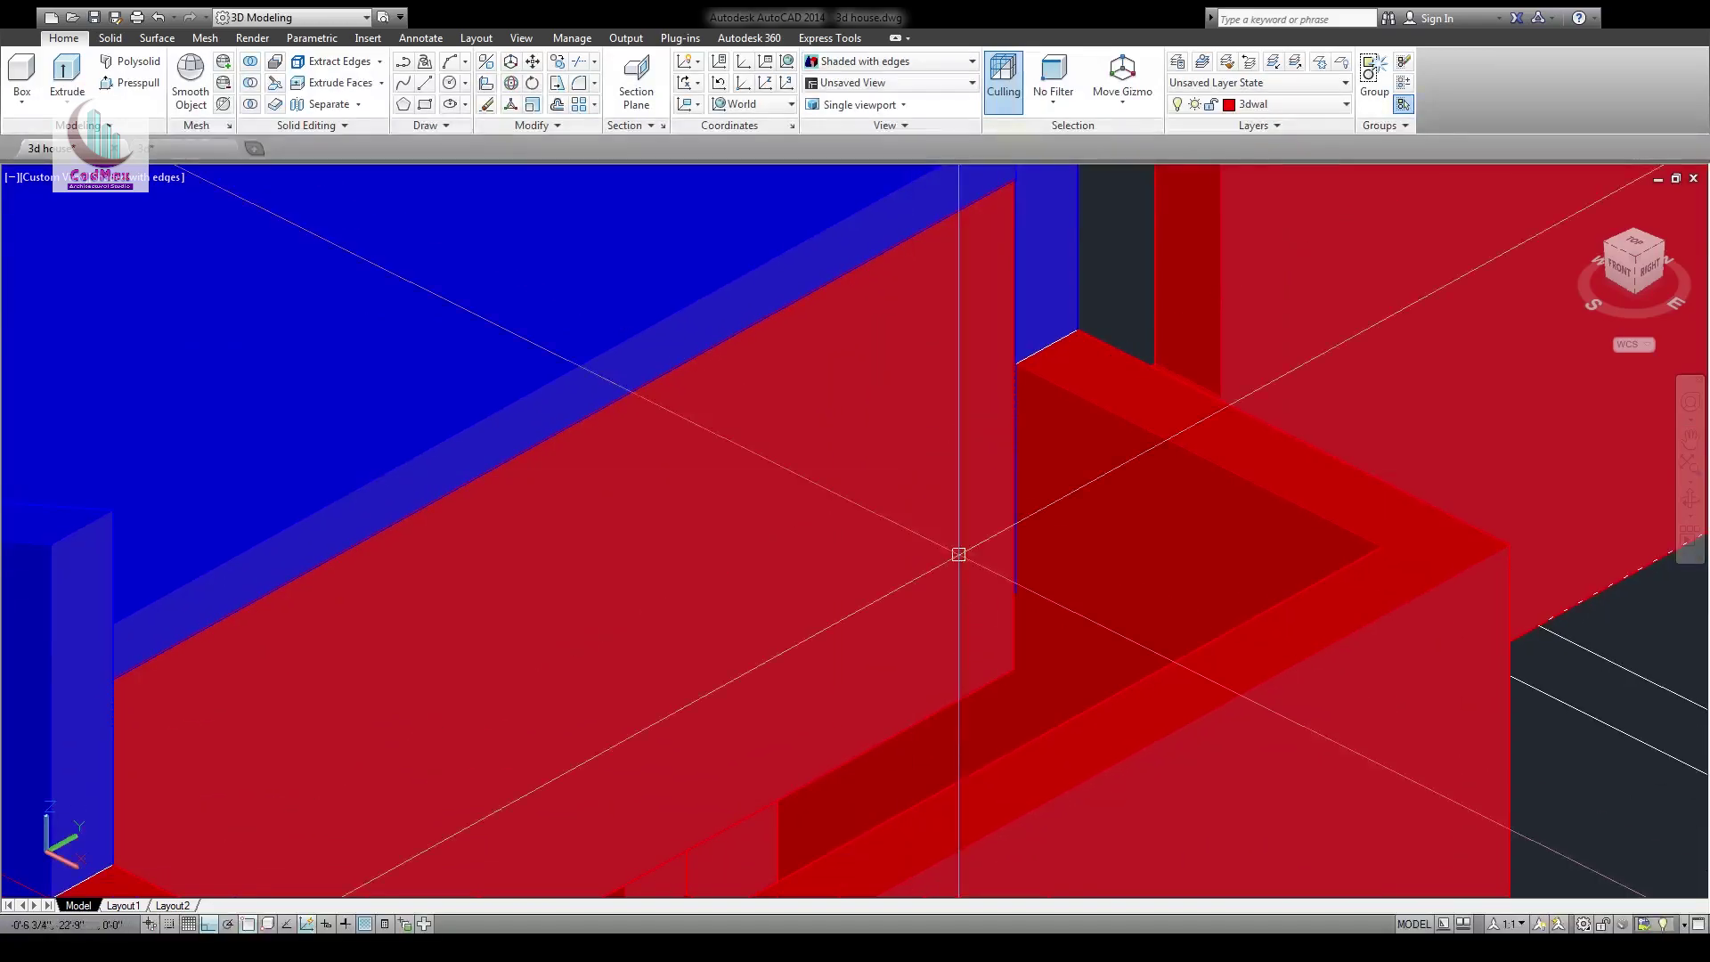
scroll(897, 716, "down", 3)
middle_click_drag(899, 717, 1005, 580)
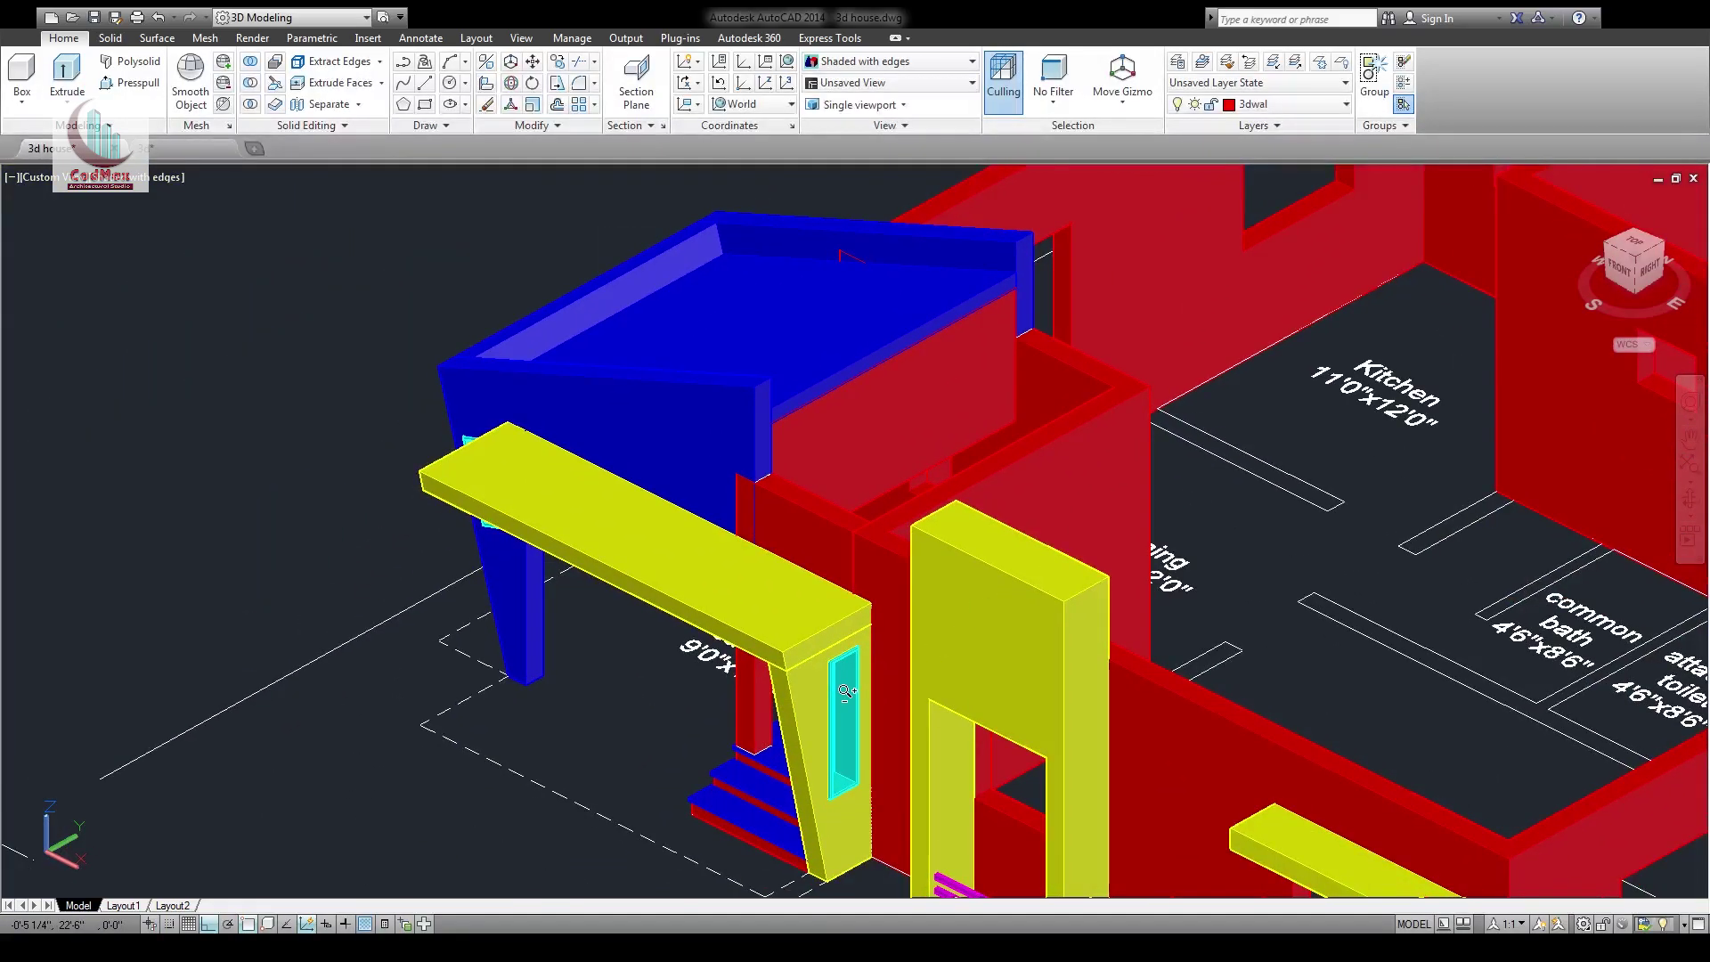
Compare the carport side wall, window and recess of the finished house drawing with the porch in the working model
middle_click_drag(787, 723, 919, 663, "shift")
left_click(203, 149)
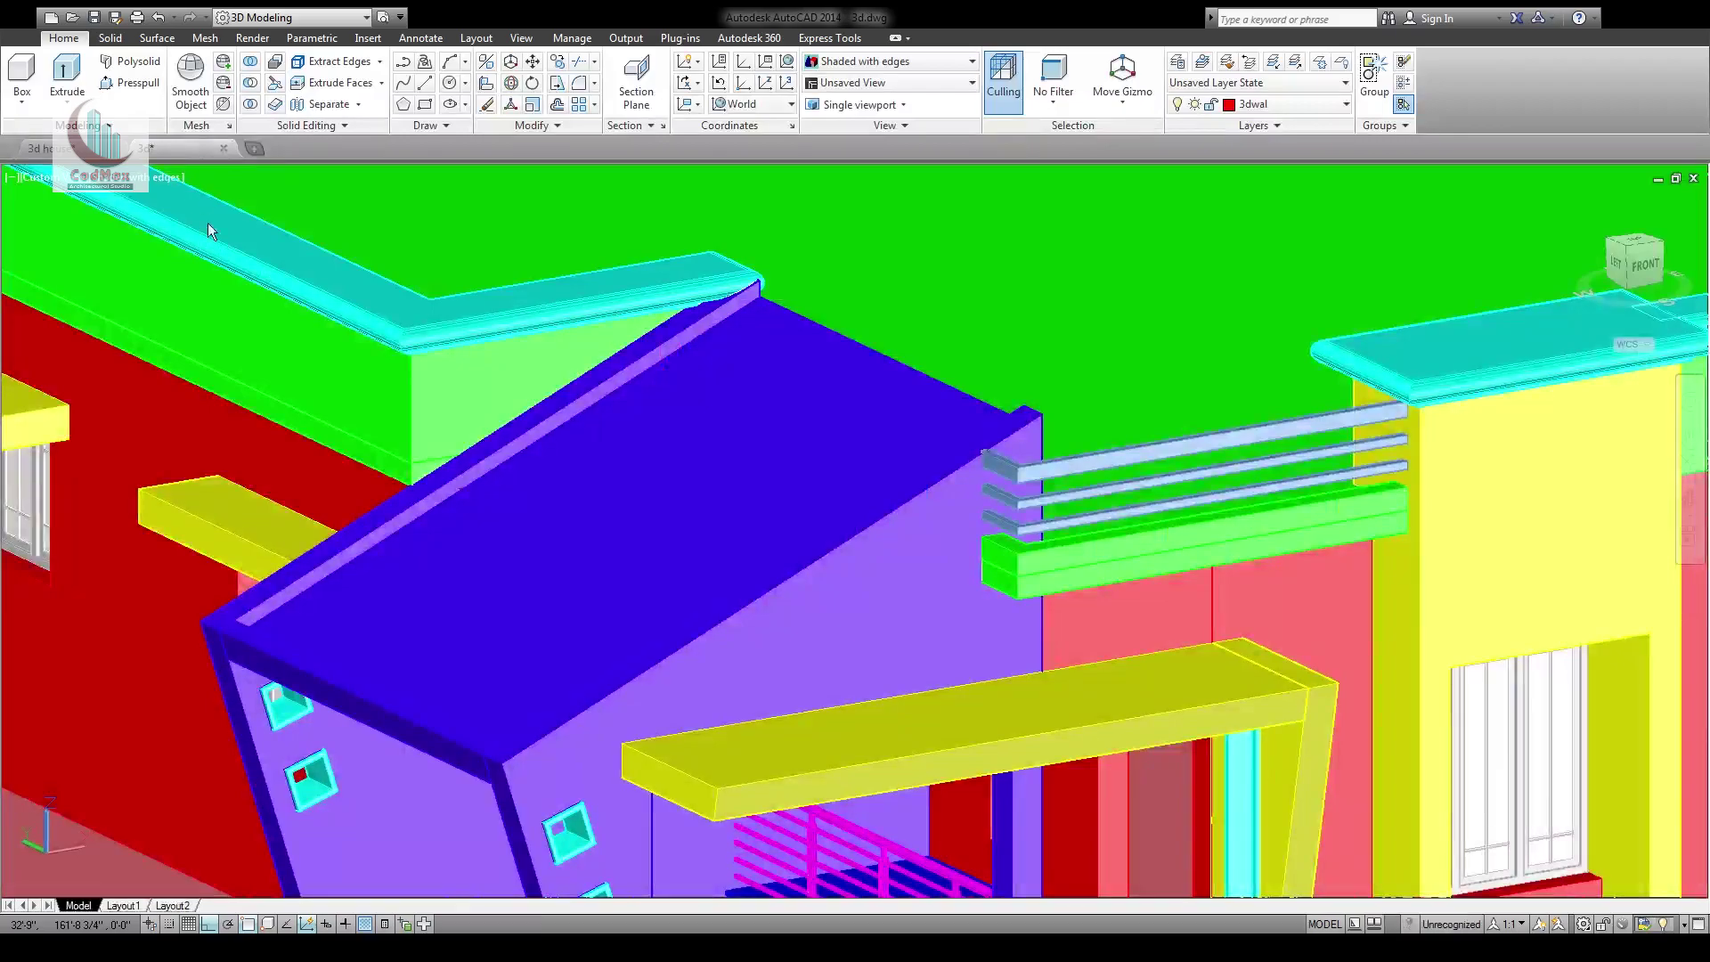
middle_click_drag(963, 726, 977, 693, "shift")
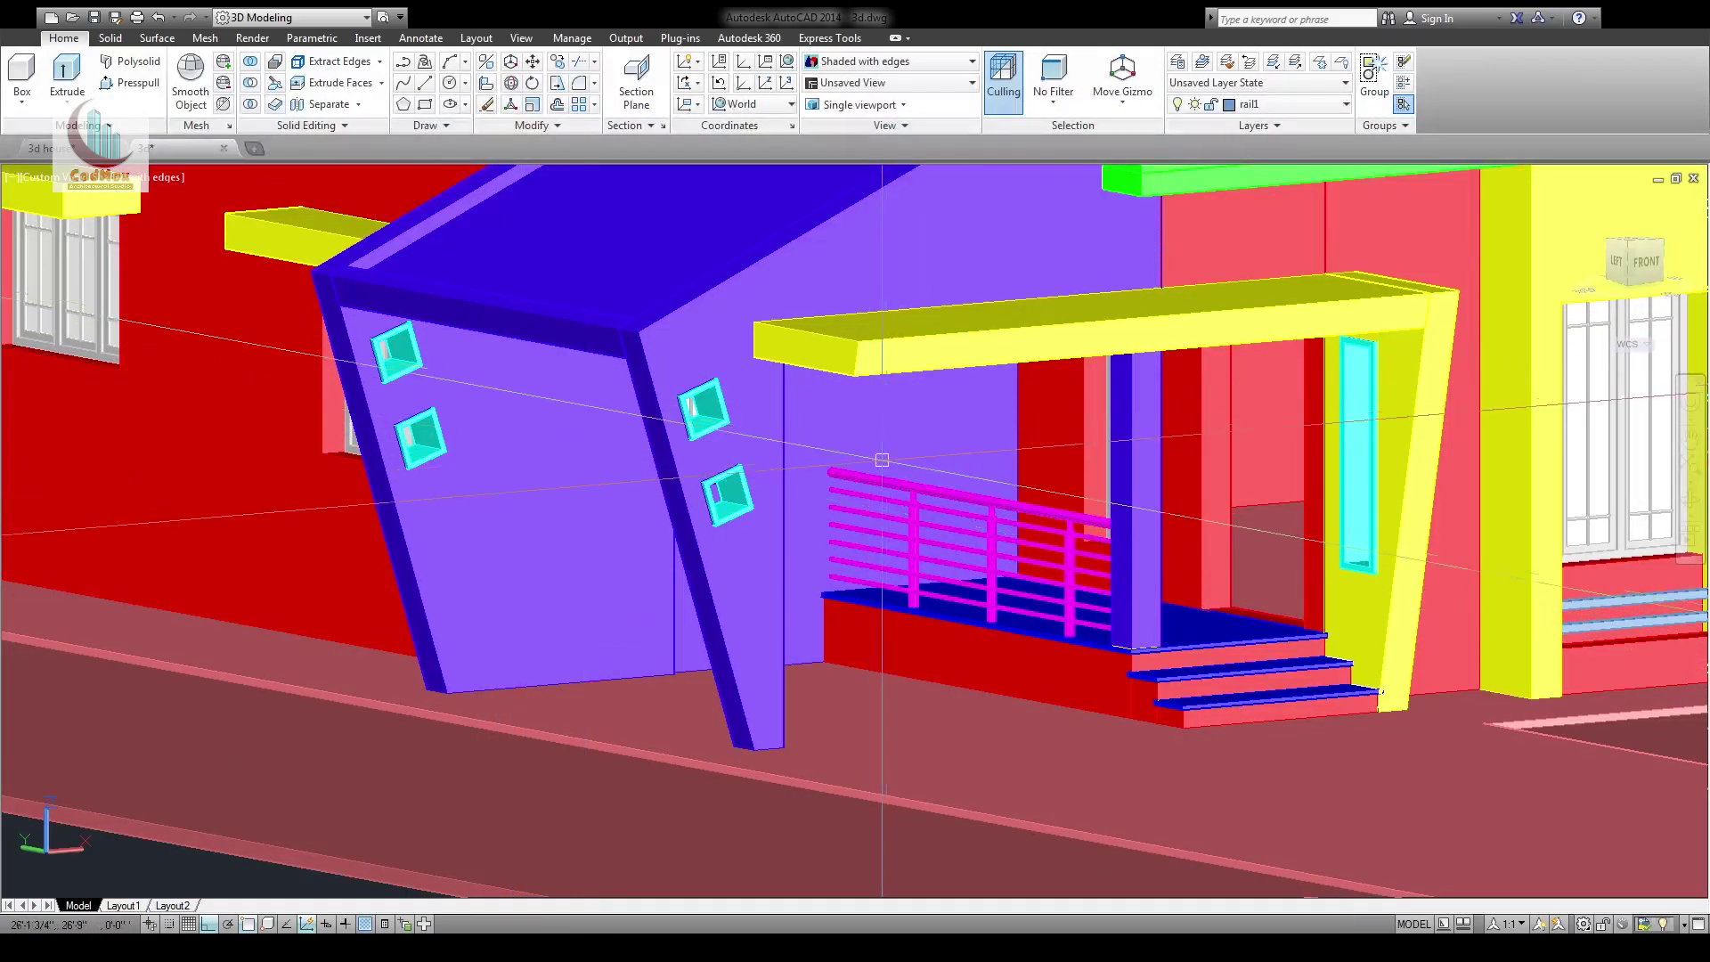
middle_click_drag(882, 460, 838, 436, "shift")
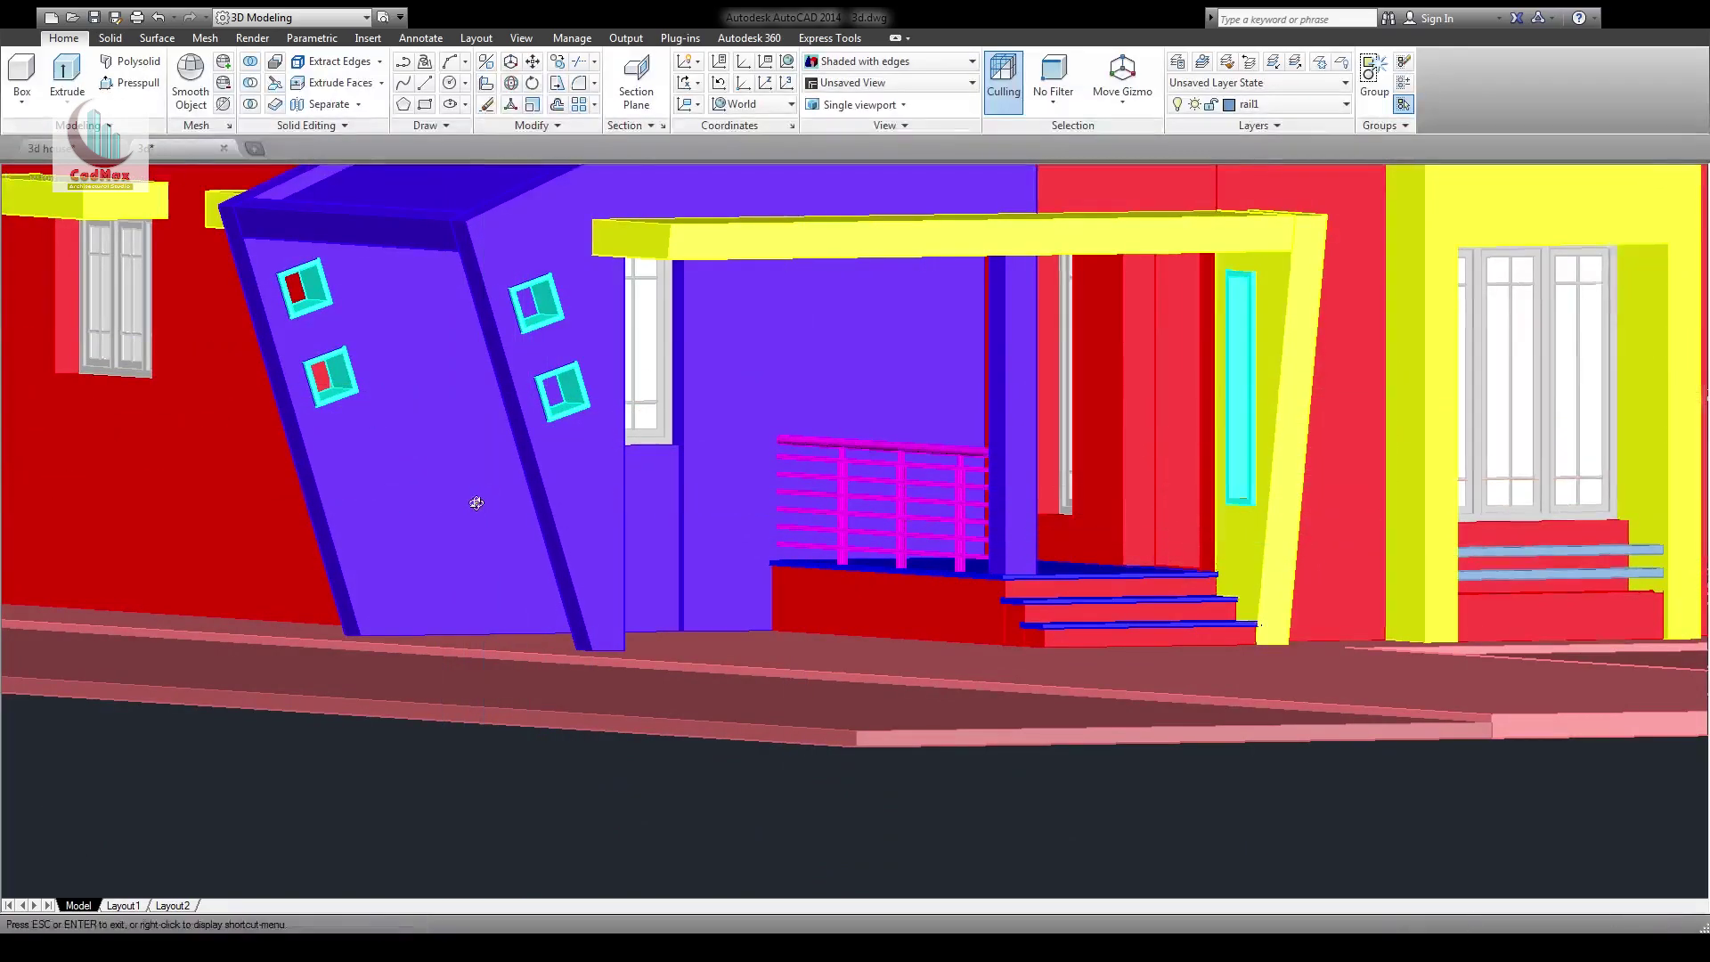
middle_click_drag(473, 499, 432, 544, "shift")
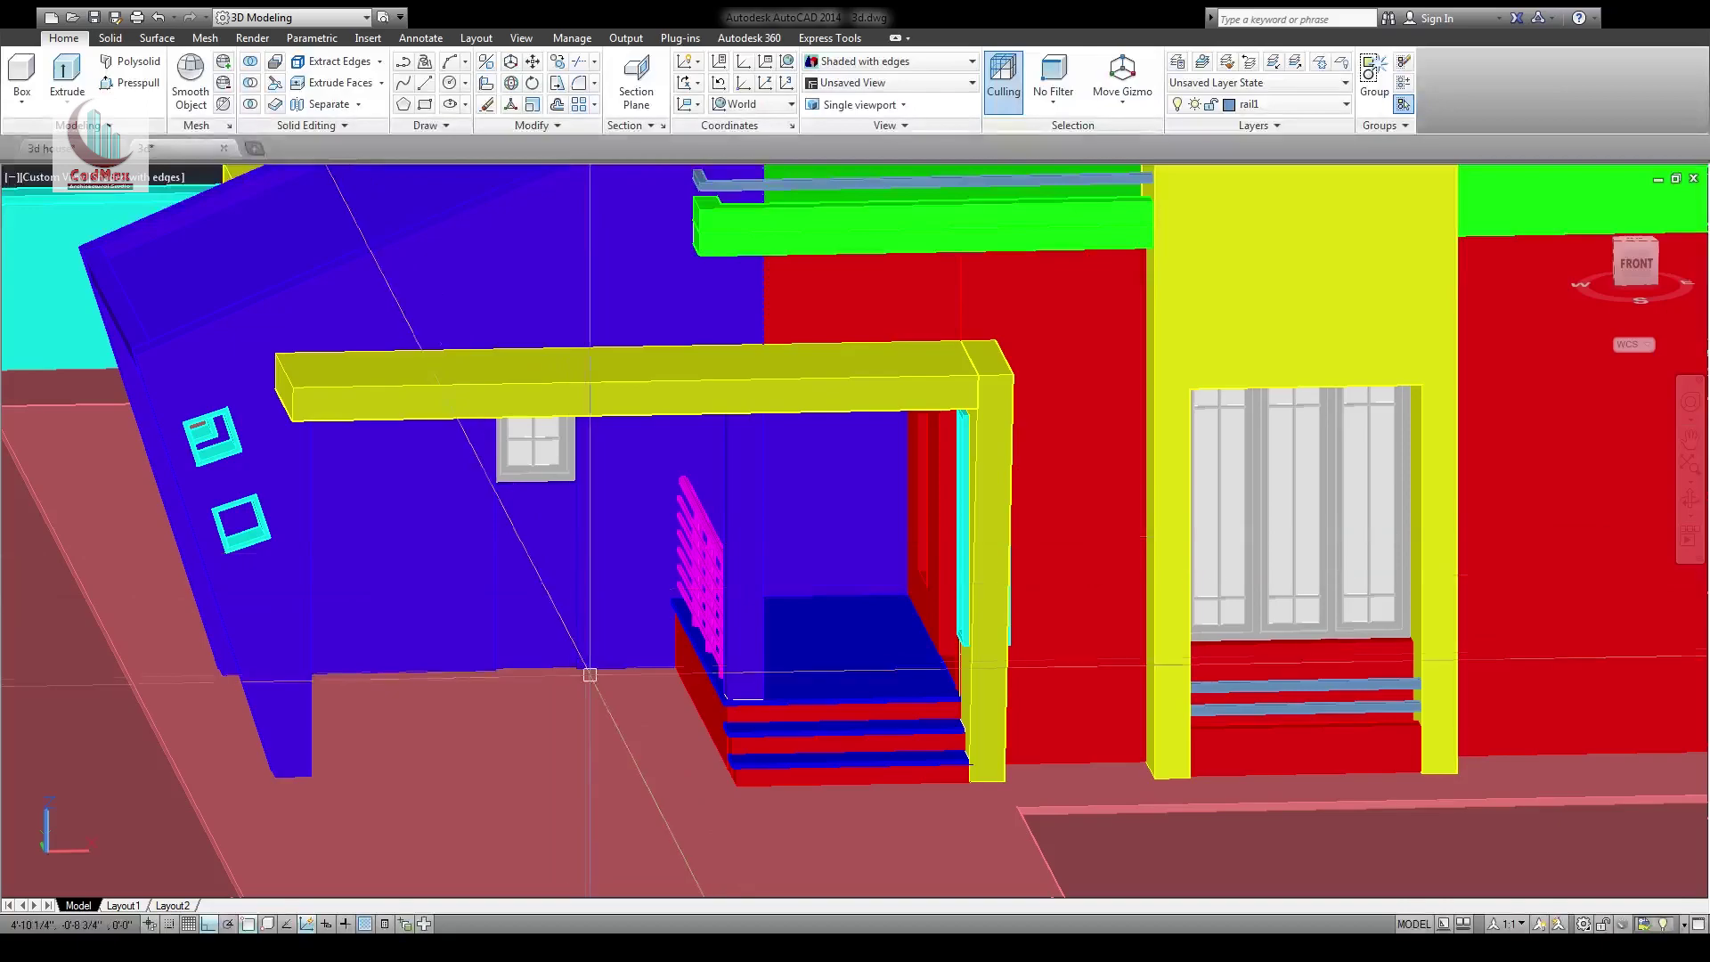
middle_click_drag(570, 547, 652, 693, "shift")
scroll(652, 693, "up", 1)
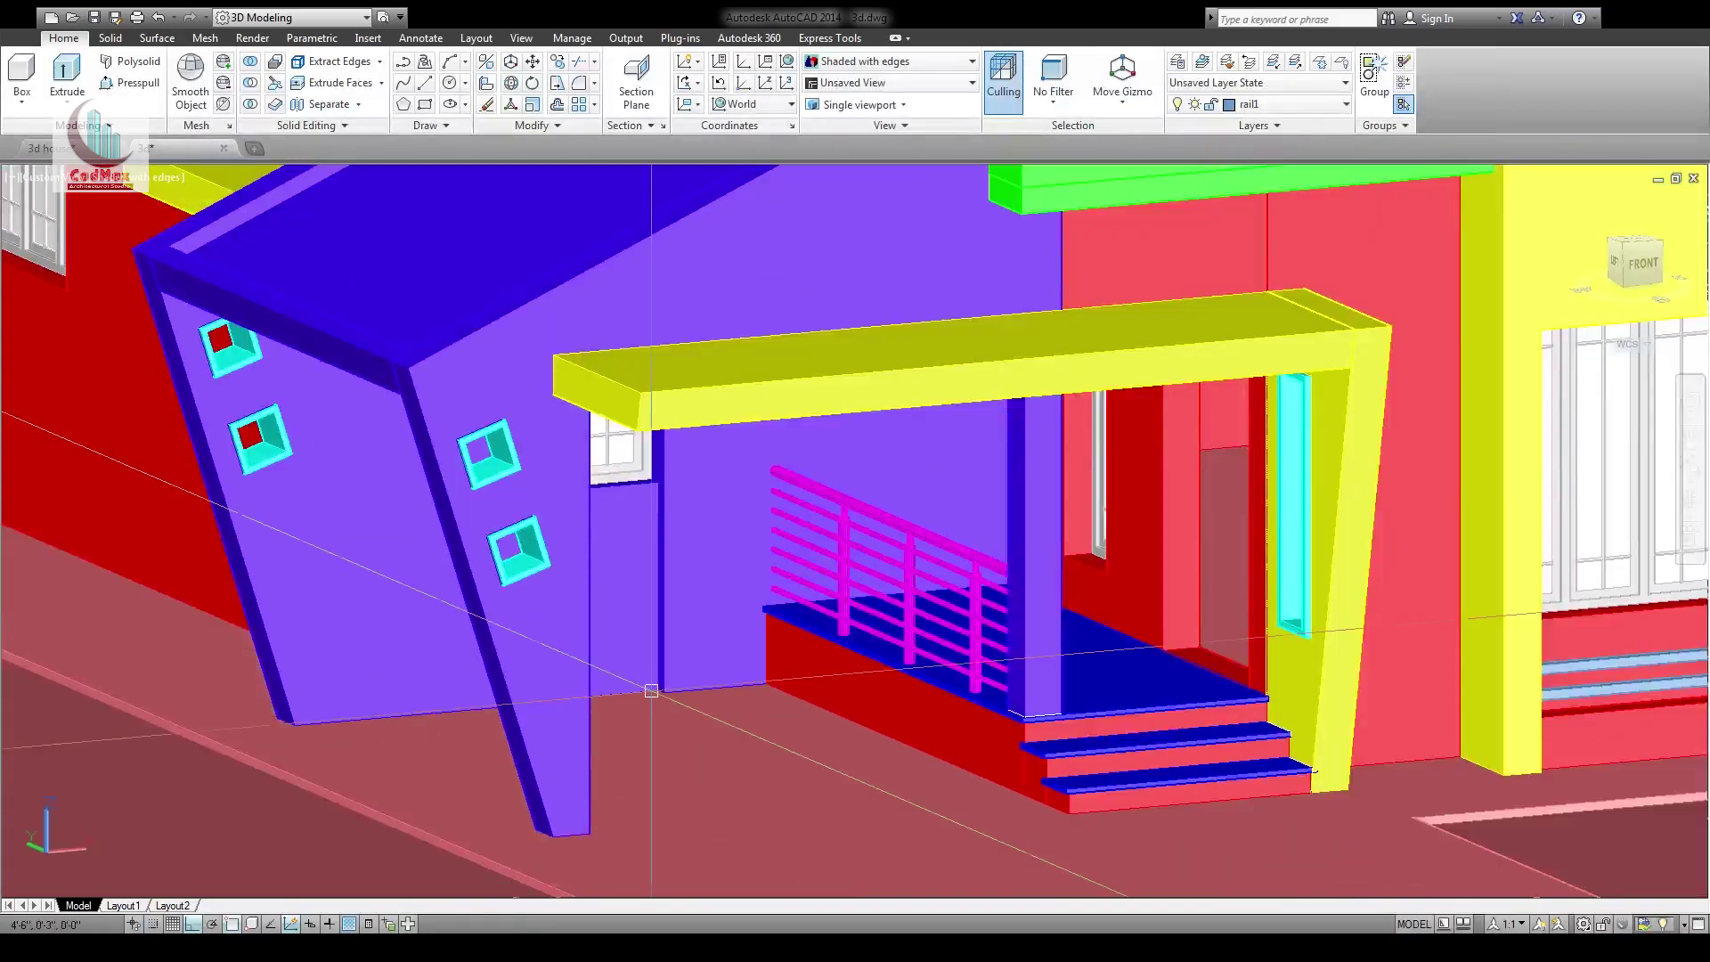
left_click(53, 149)
mouse_move(815, 636)
middle_mouse_down("shift")
mouse_move(847, 680)
mouse_move(920, 710)
mouse_move(970, 557)
mouse_move(885, 728)
middle_mouse_up("shift")
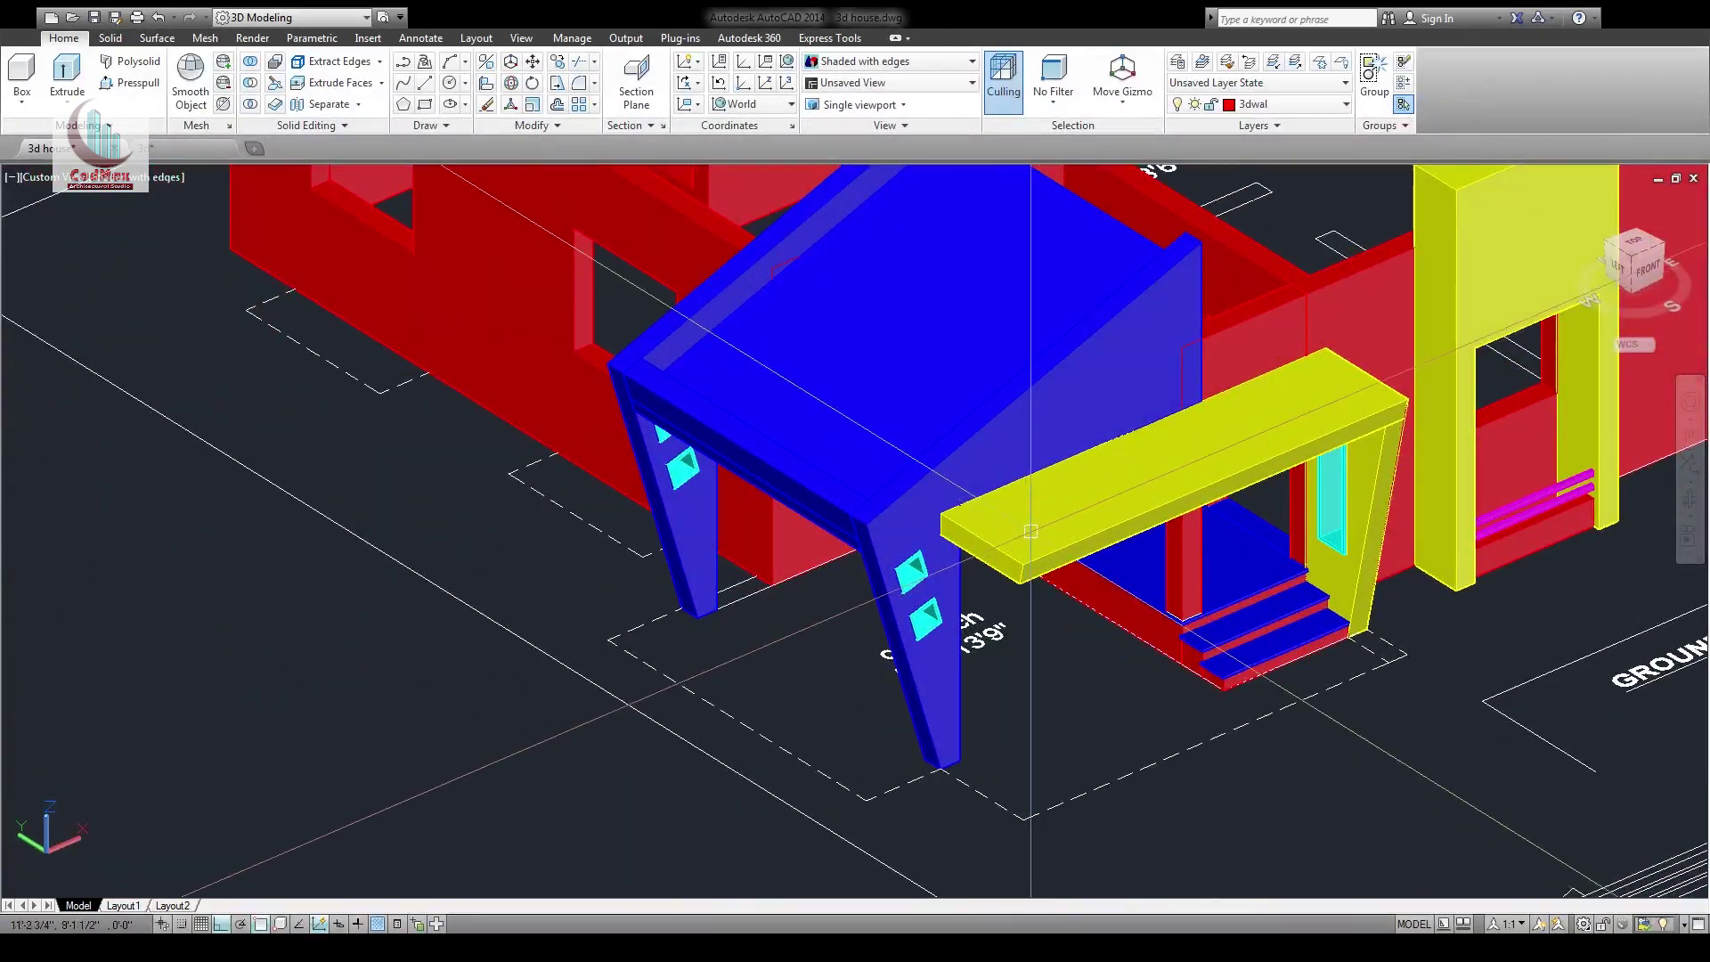
middle_click_drag(1032, 534, 1069, 776)
middle_click_drag(1125, 503, 1256, 361)
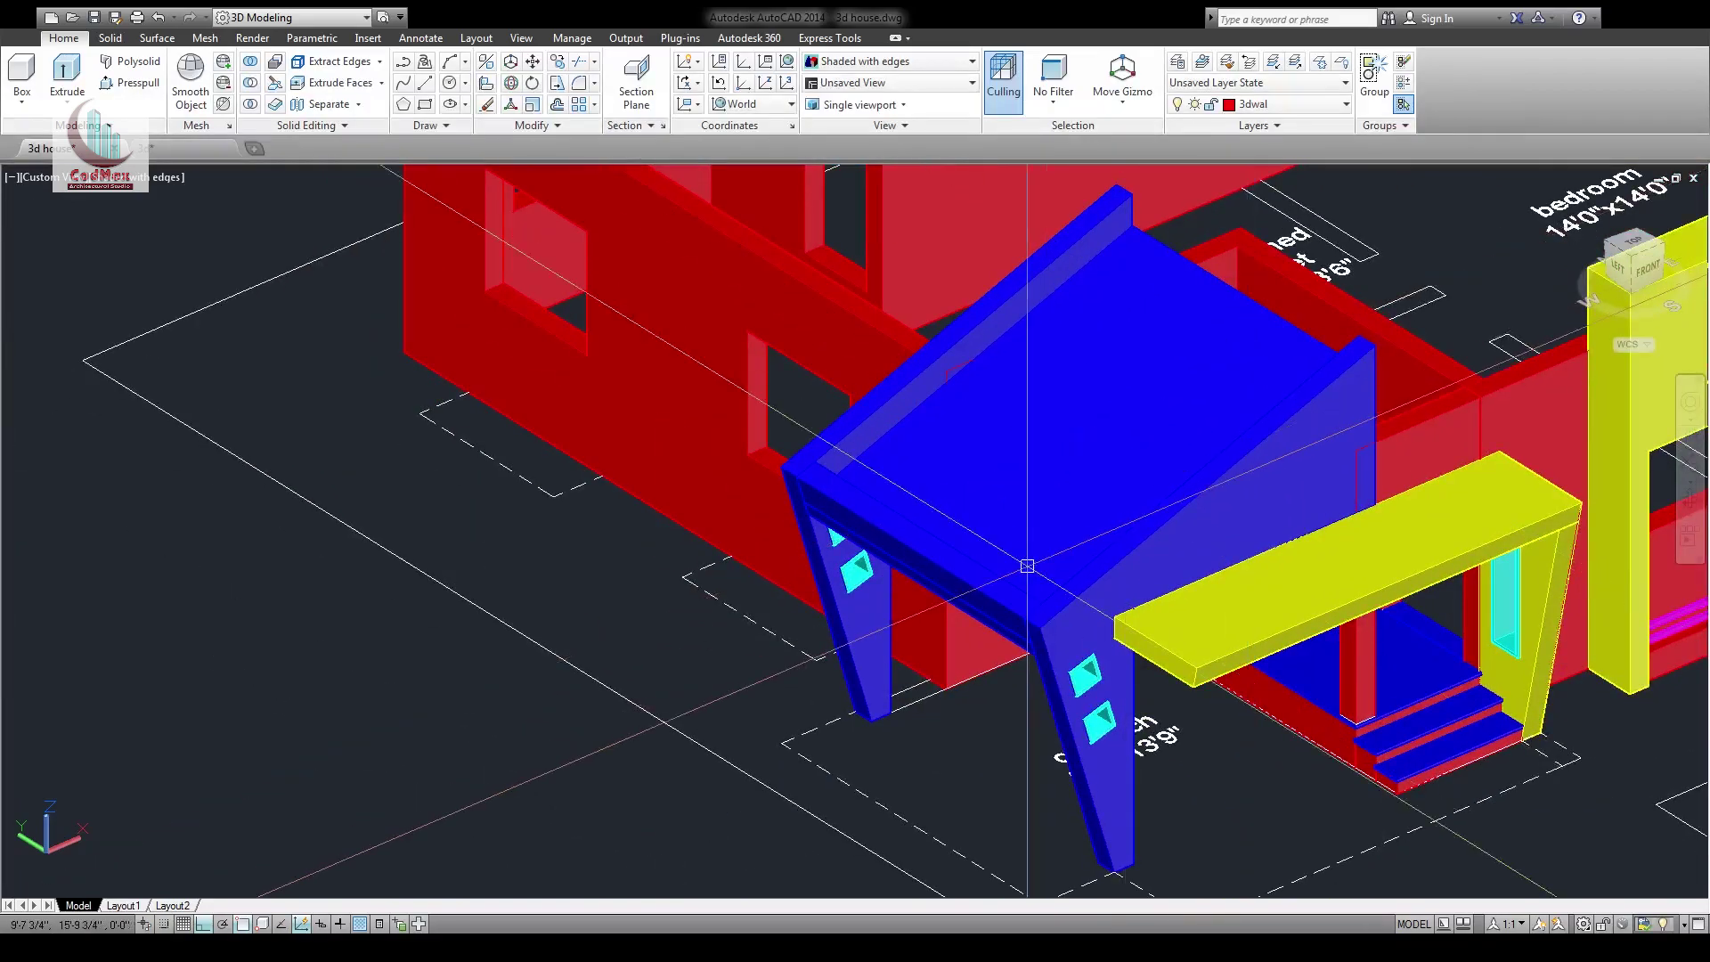
mouse_move(1027, 565)
middle_mouse_down("shift")
mouse_move(958, 435)
mouse_move(1057, 437)
mouse_move(954, 546)
mouse_move(1027, 565)
middle_mouse_up("shift")
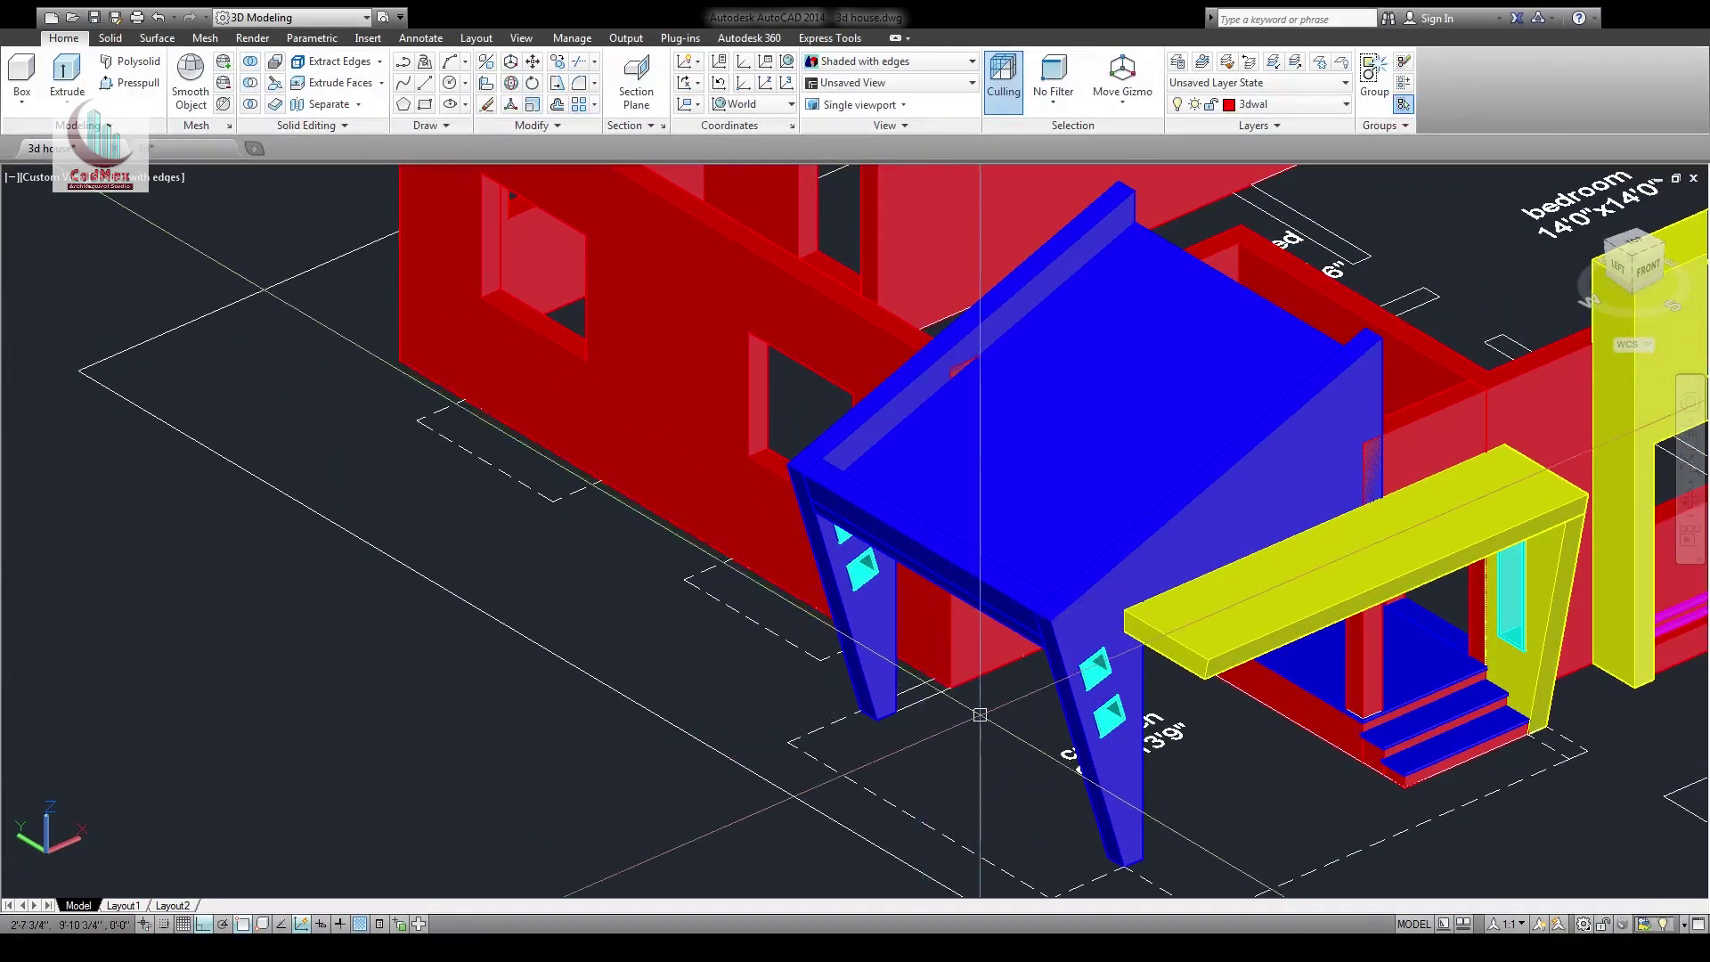
Build a box wall along the carport's inner side, starting at the rear column's base, and match its properties to the blue porch
middle_click_drag(980, 714, 939, 538, "shift")
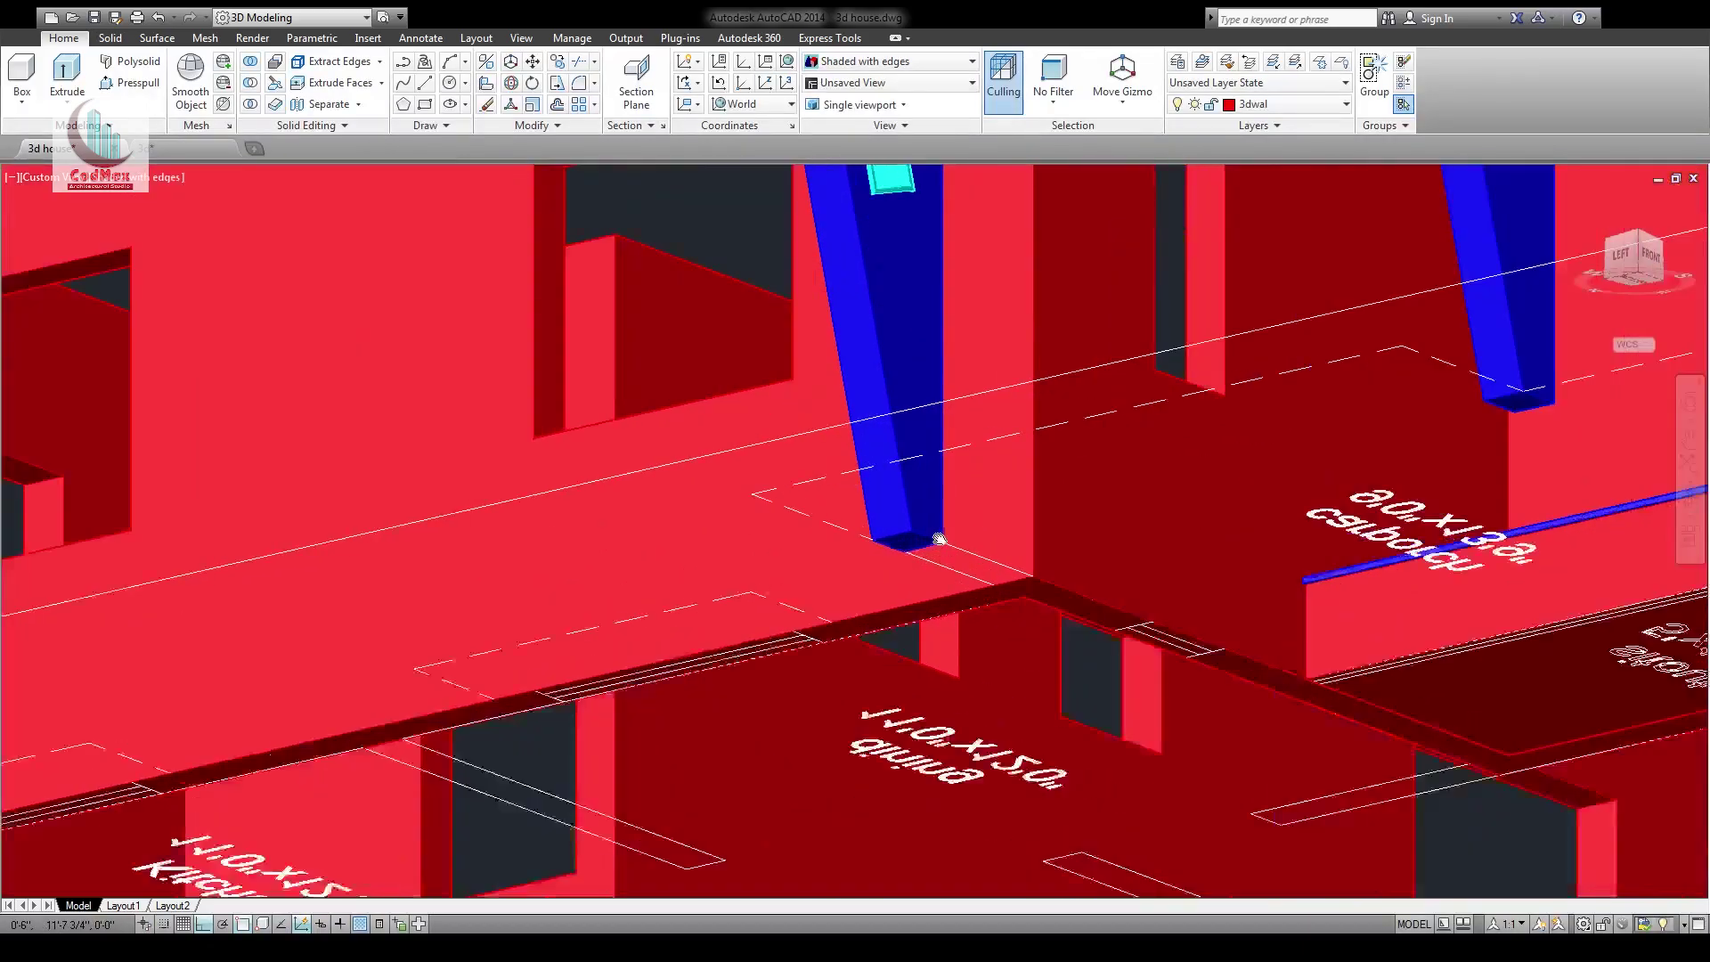
scroll(939, 538, "up", 3)
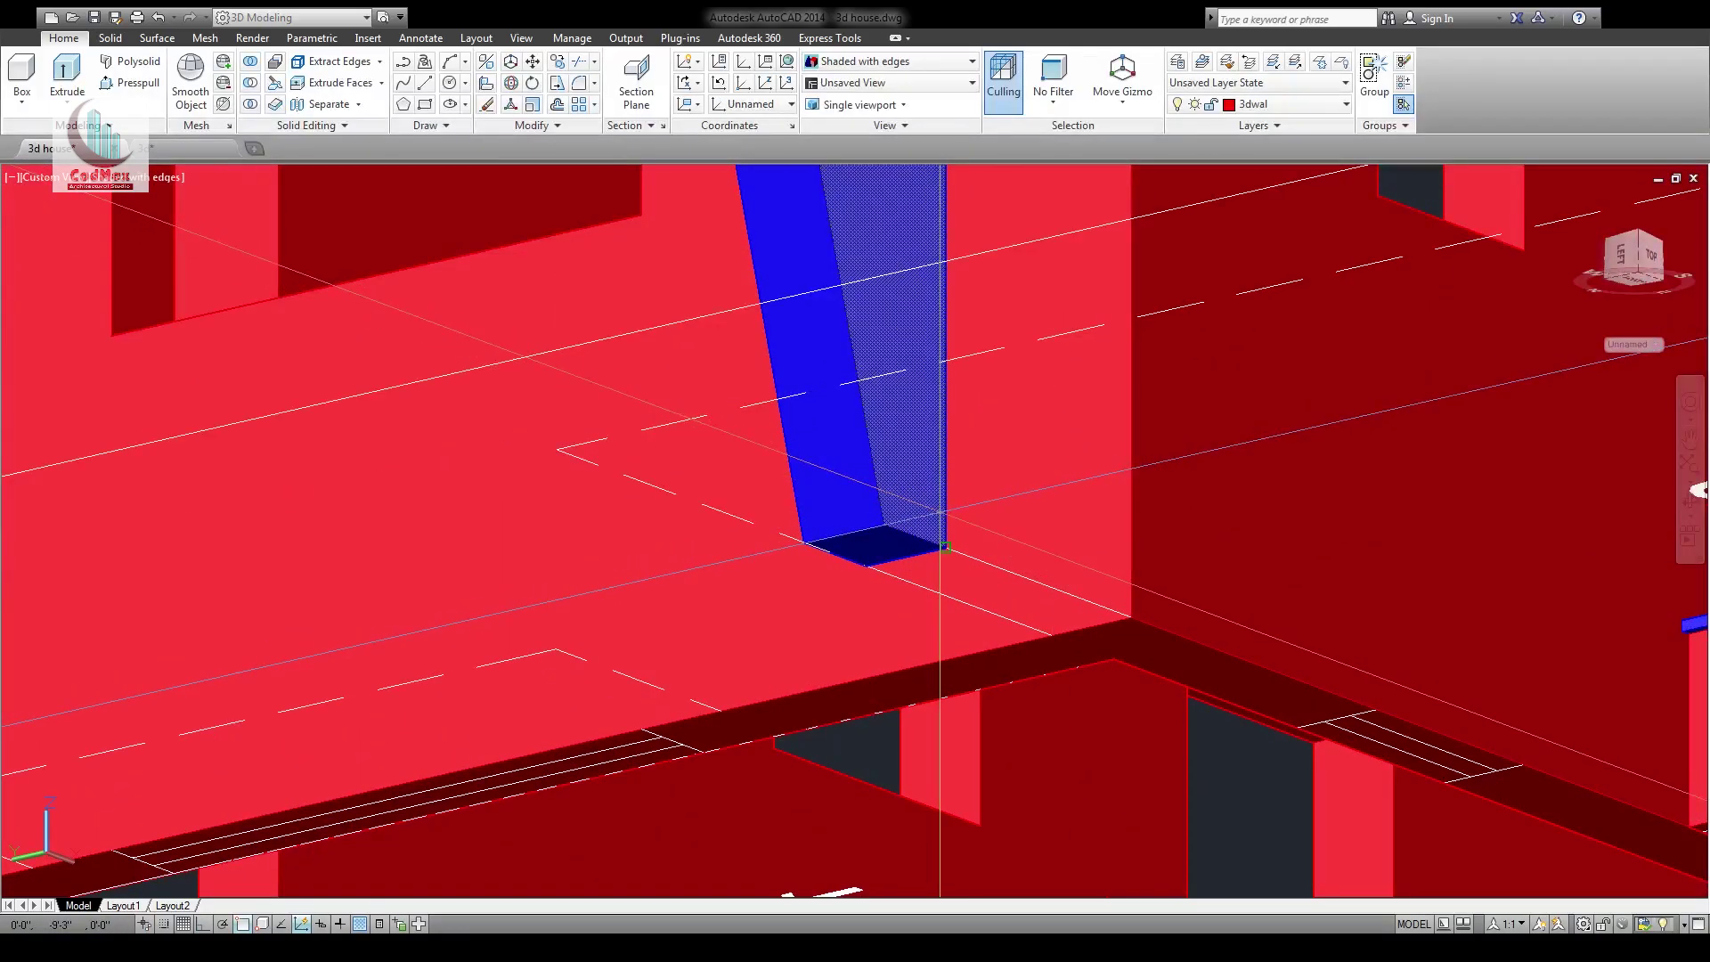
scroll(1036, 478, "down", 2)
middle_click_drag(1036, 478, 1050, 469)
middle_click_drag(1156, 489, 538, 874)
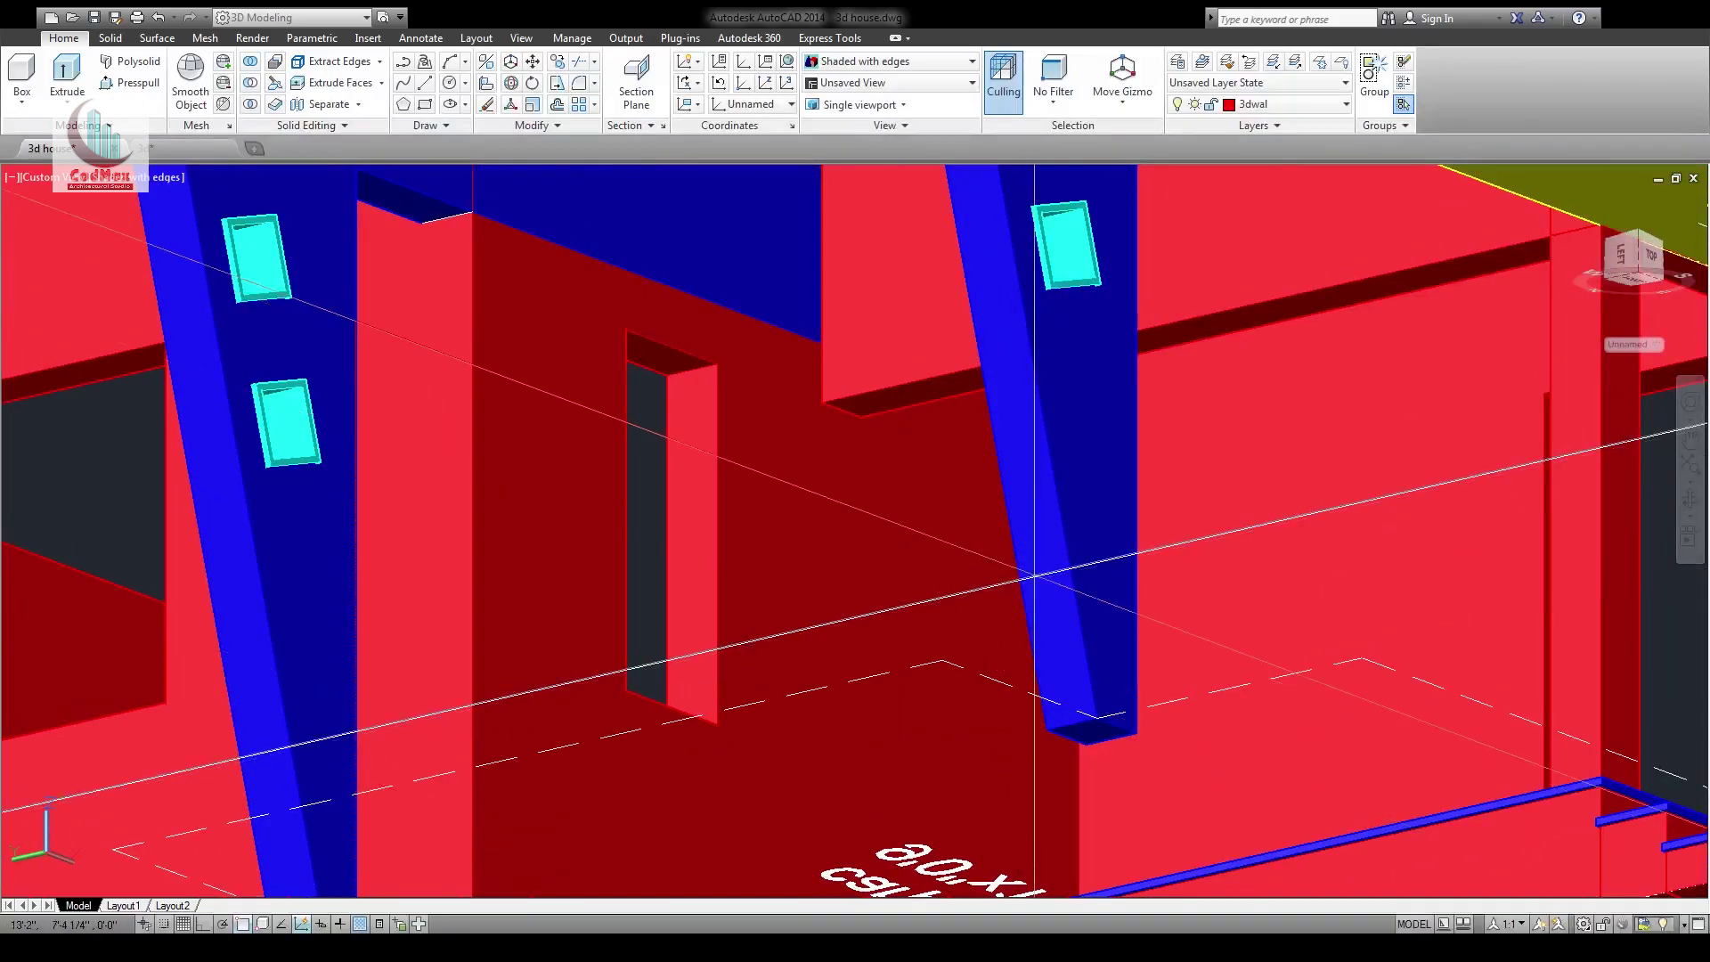
middle_click_drag(1081, 549, 962, 588)
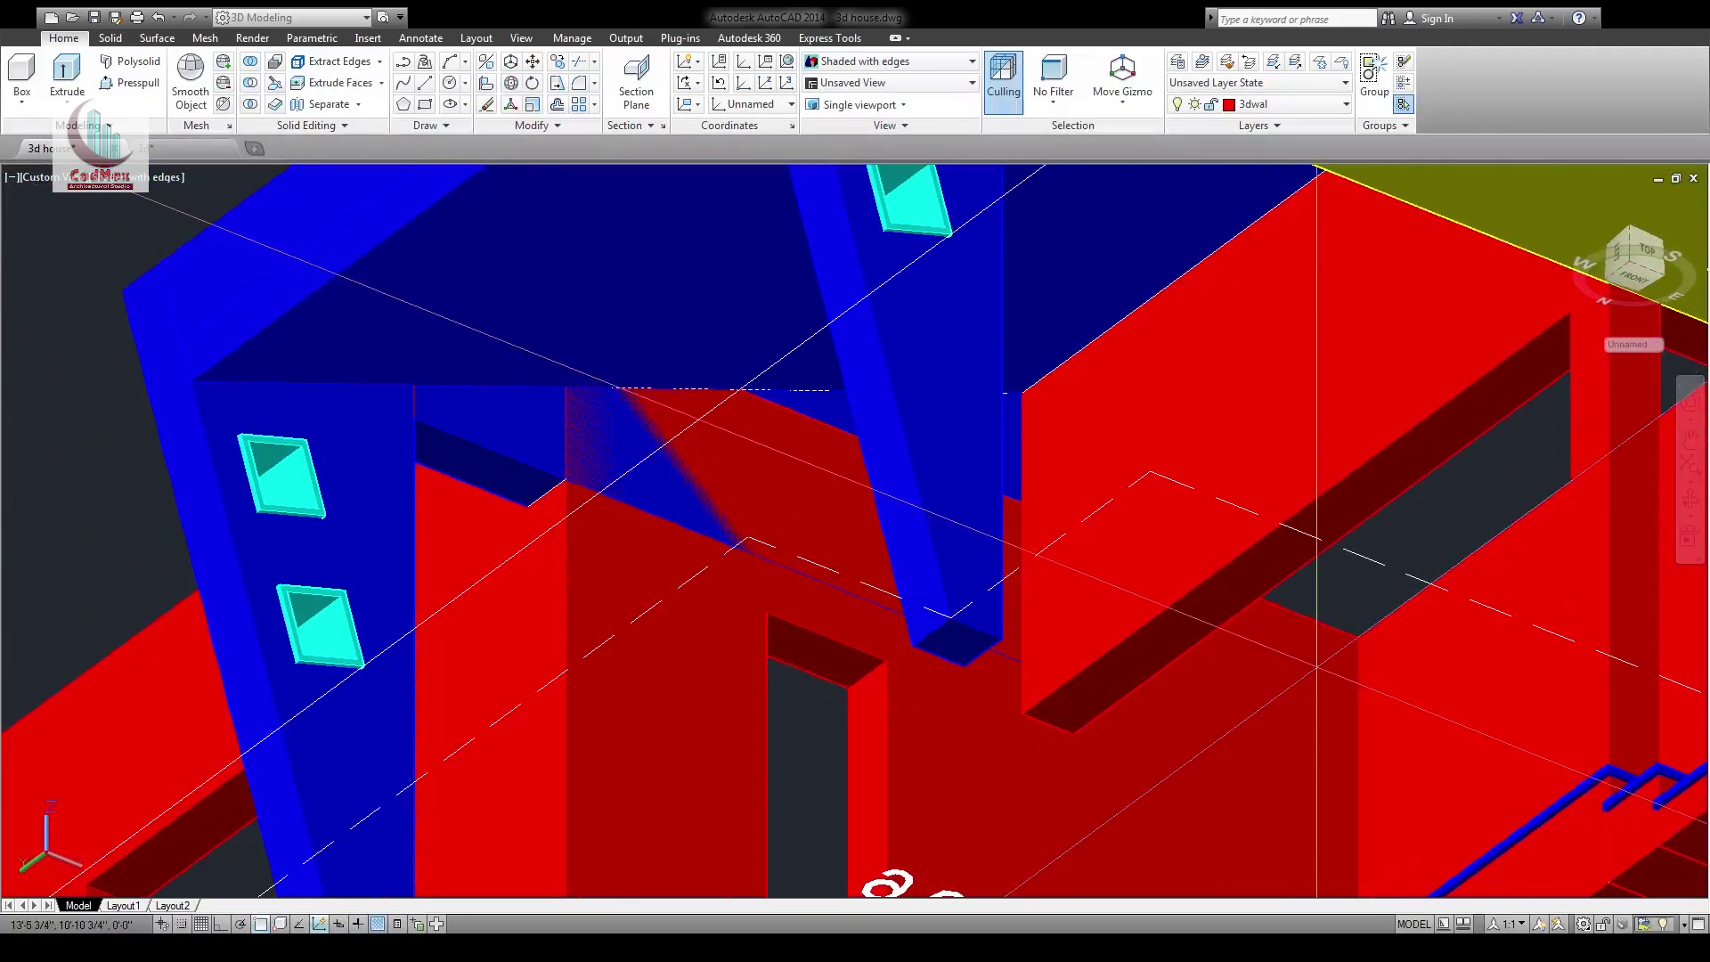
middle_click_drag(1358, 638, 1046, 535, "shift")
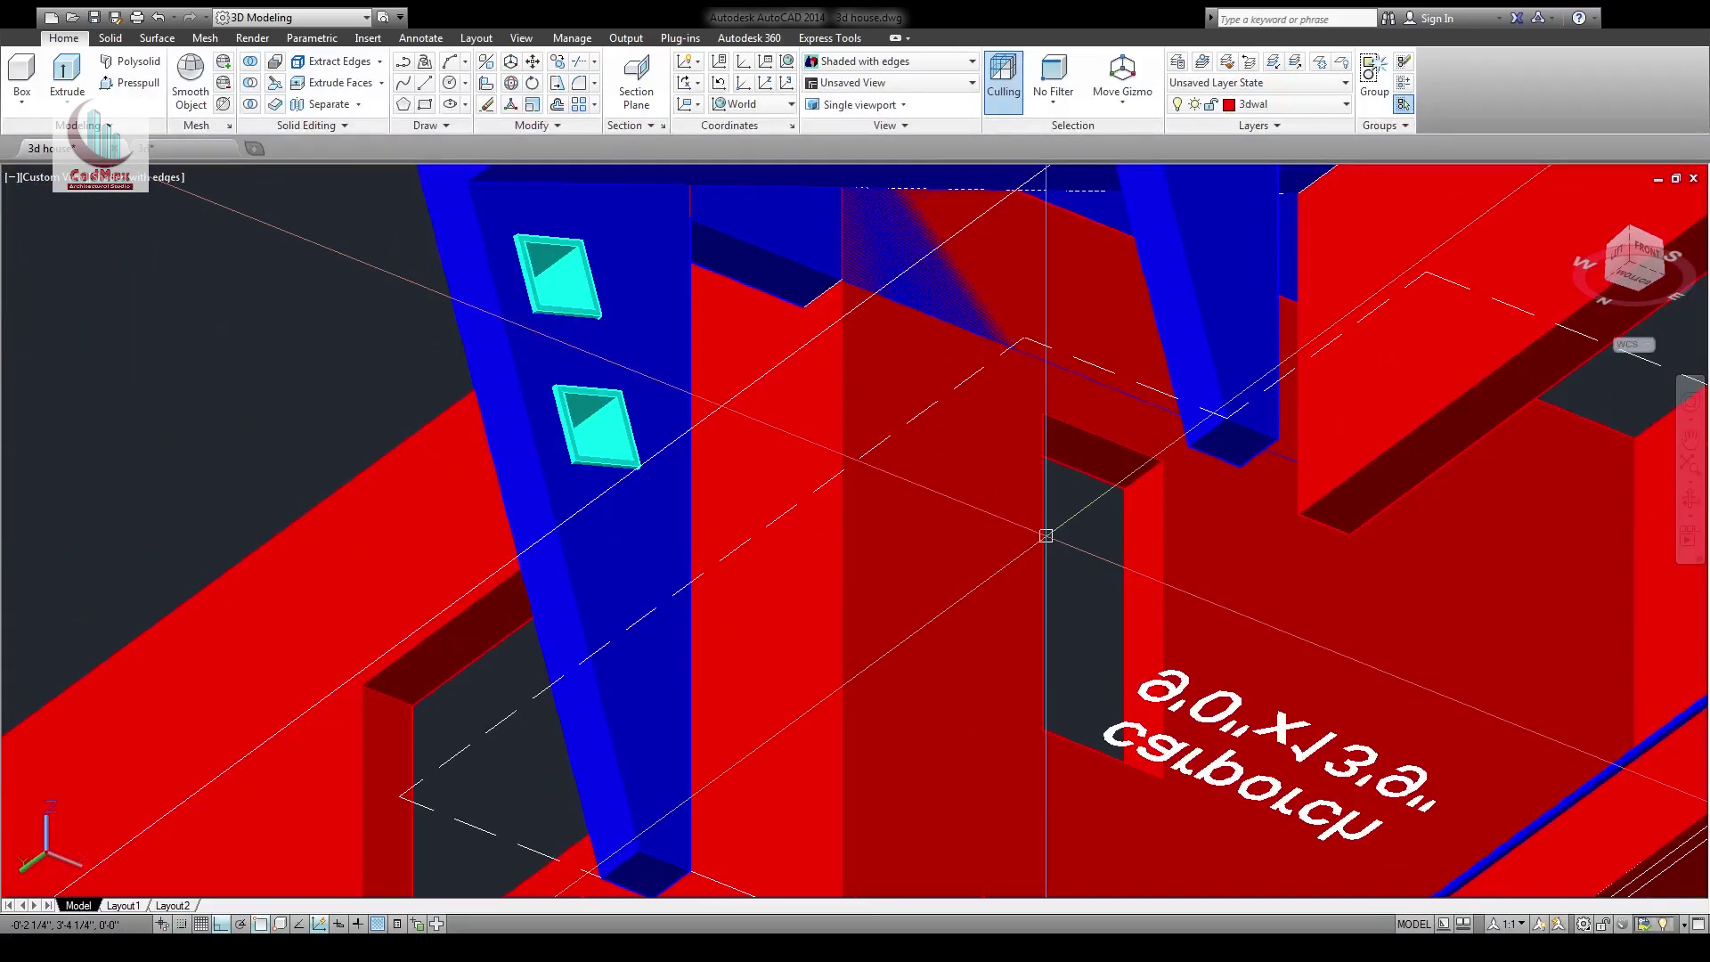
middle_click_drag(908, 567, 692, 638, "shift")
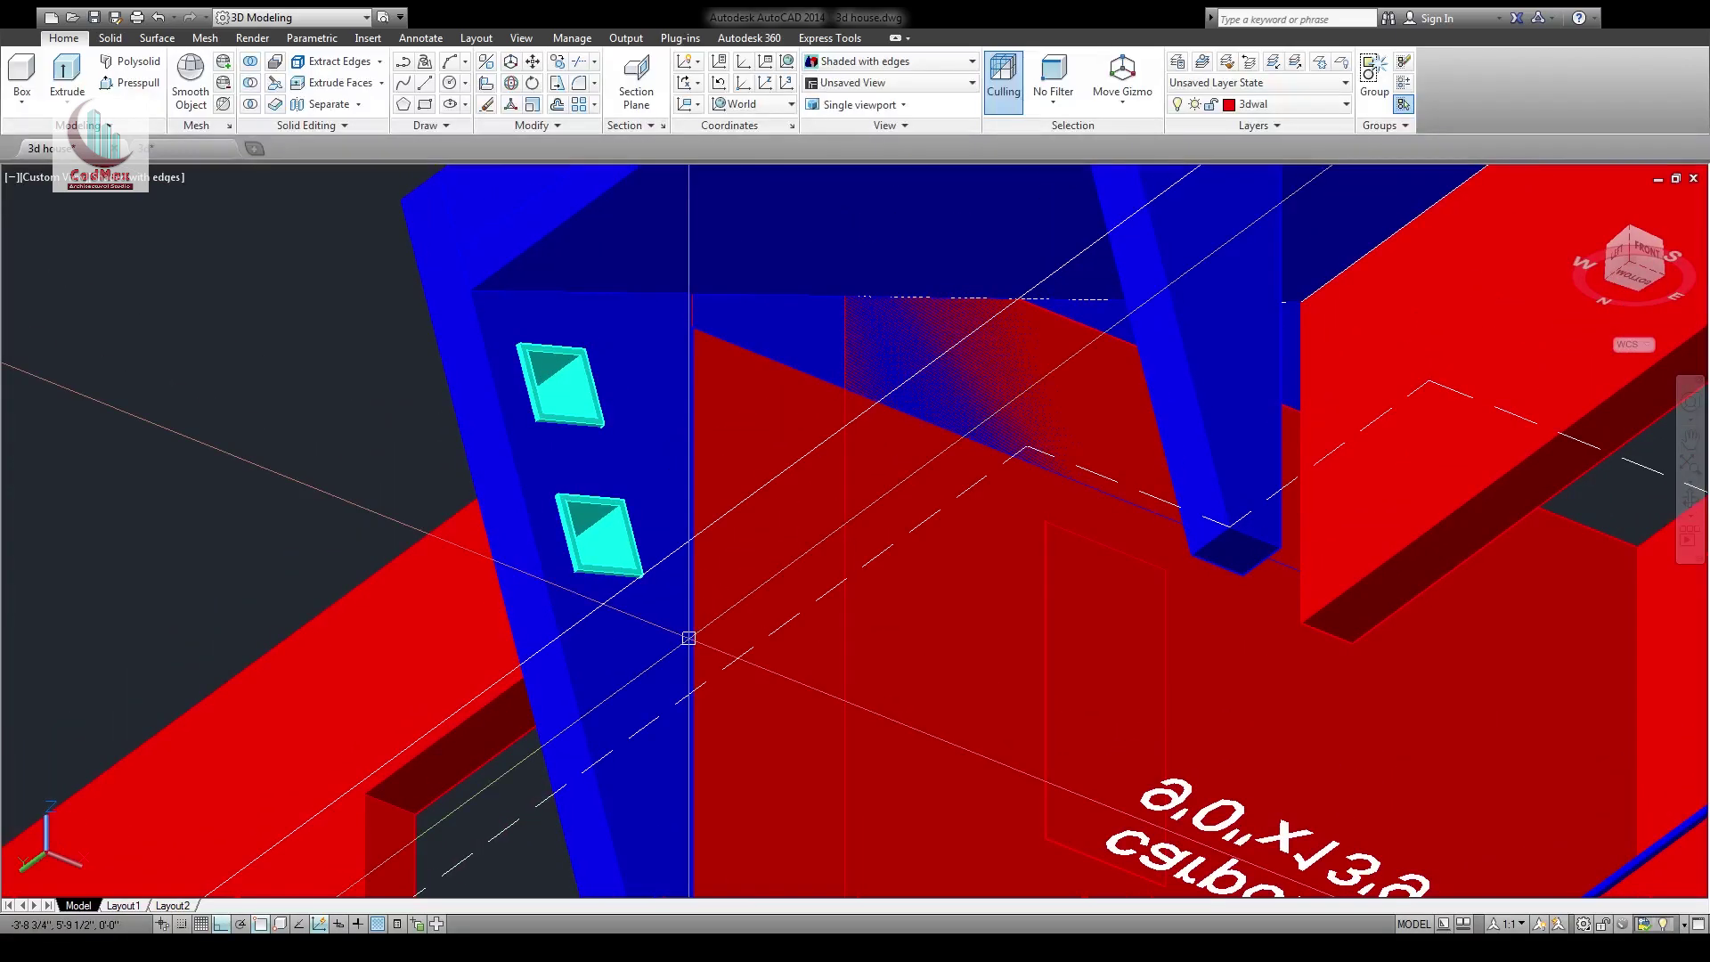
left_click(745, 439)
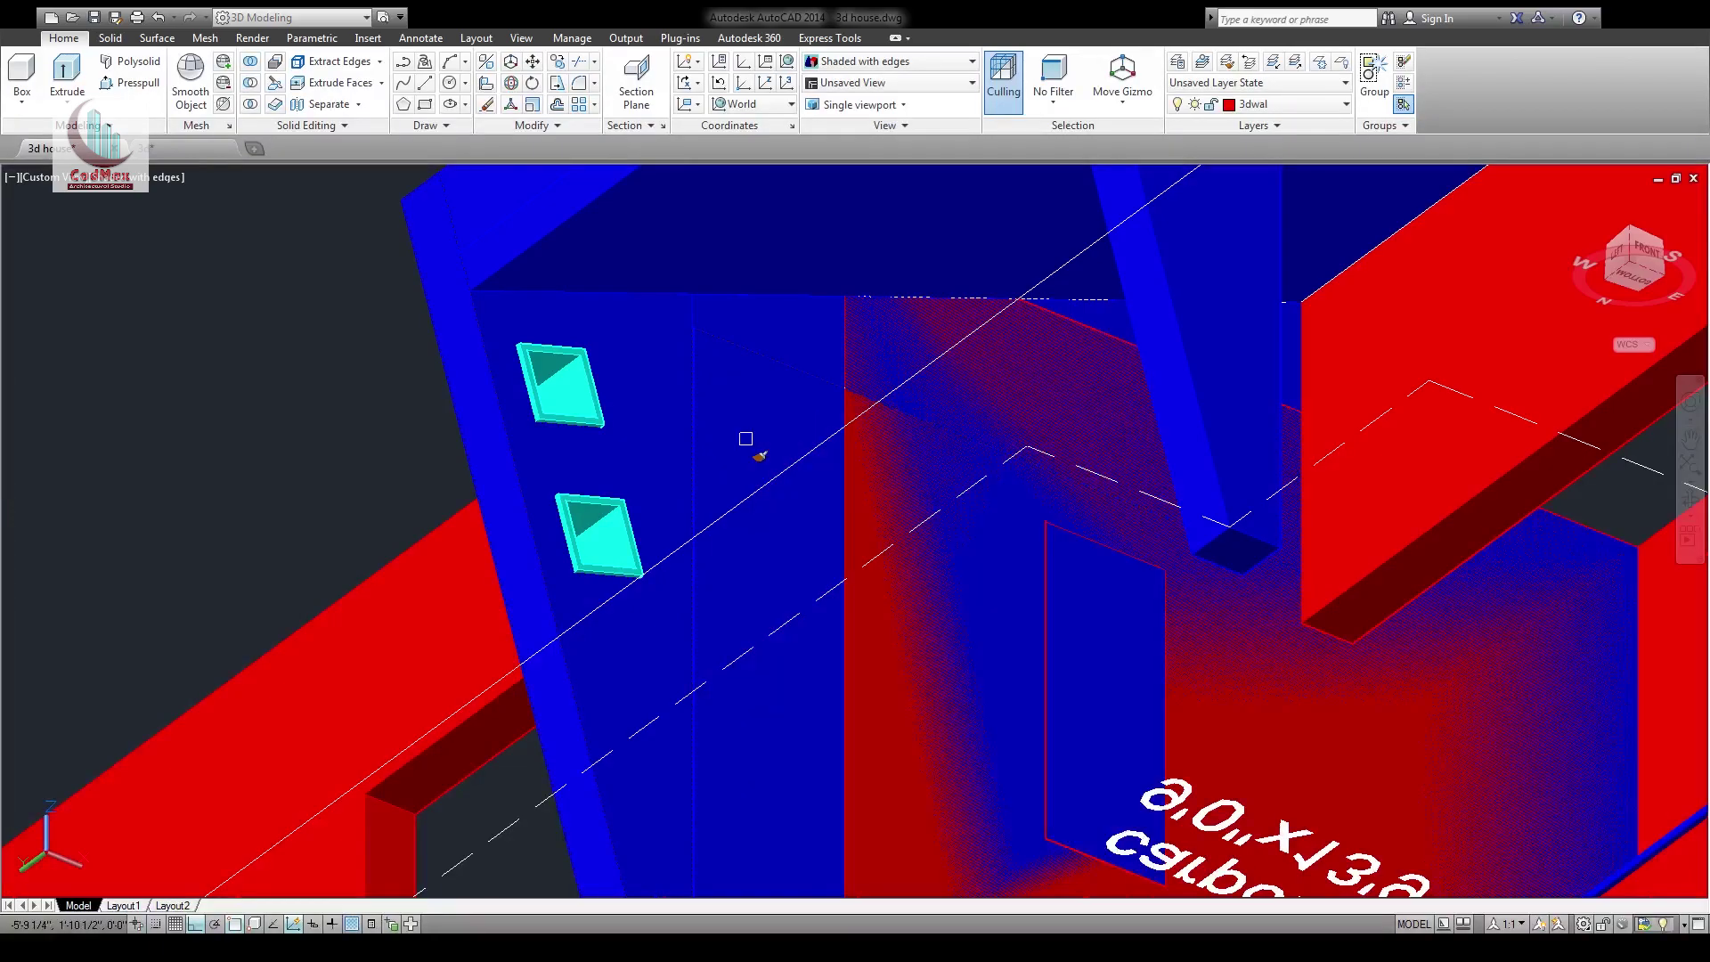
key("Escape")
Outline the existing window with a rectangle on the new carport wall and cut the opening through that wall
middle_click_drag(775, 456, 779, 216)
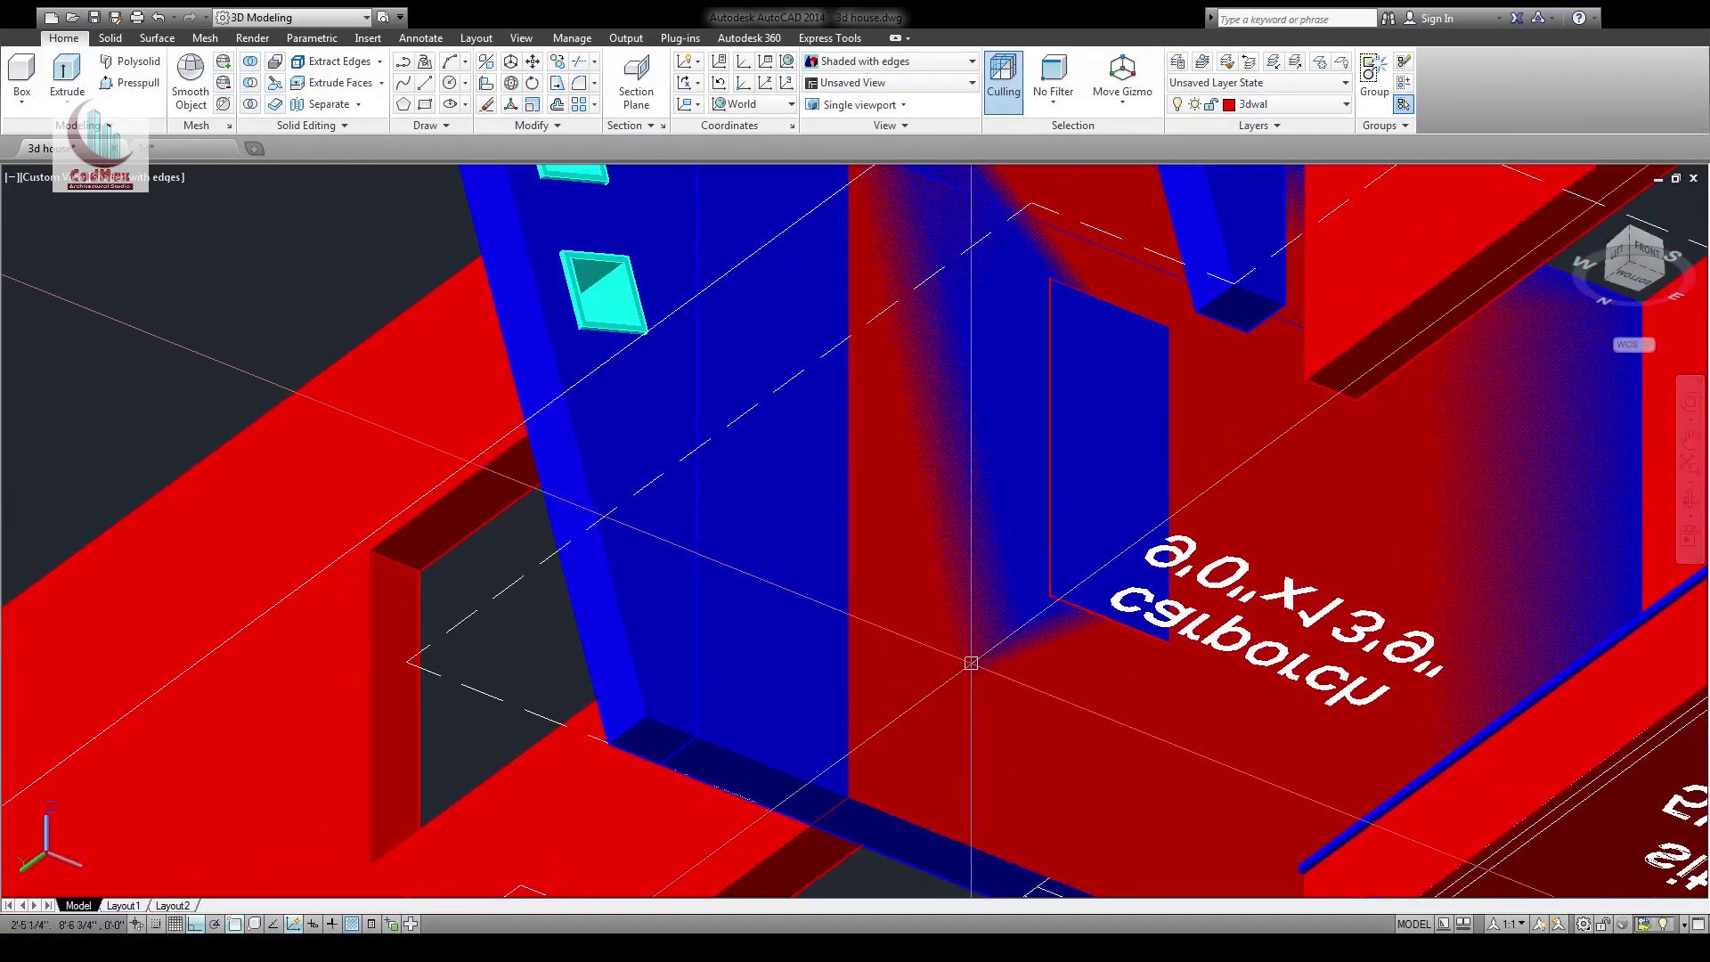
type("rec")
key("Return")
left_click(1054, 607)
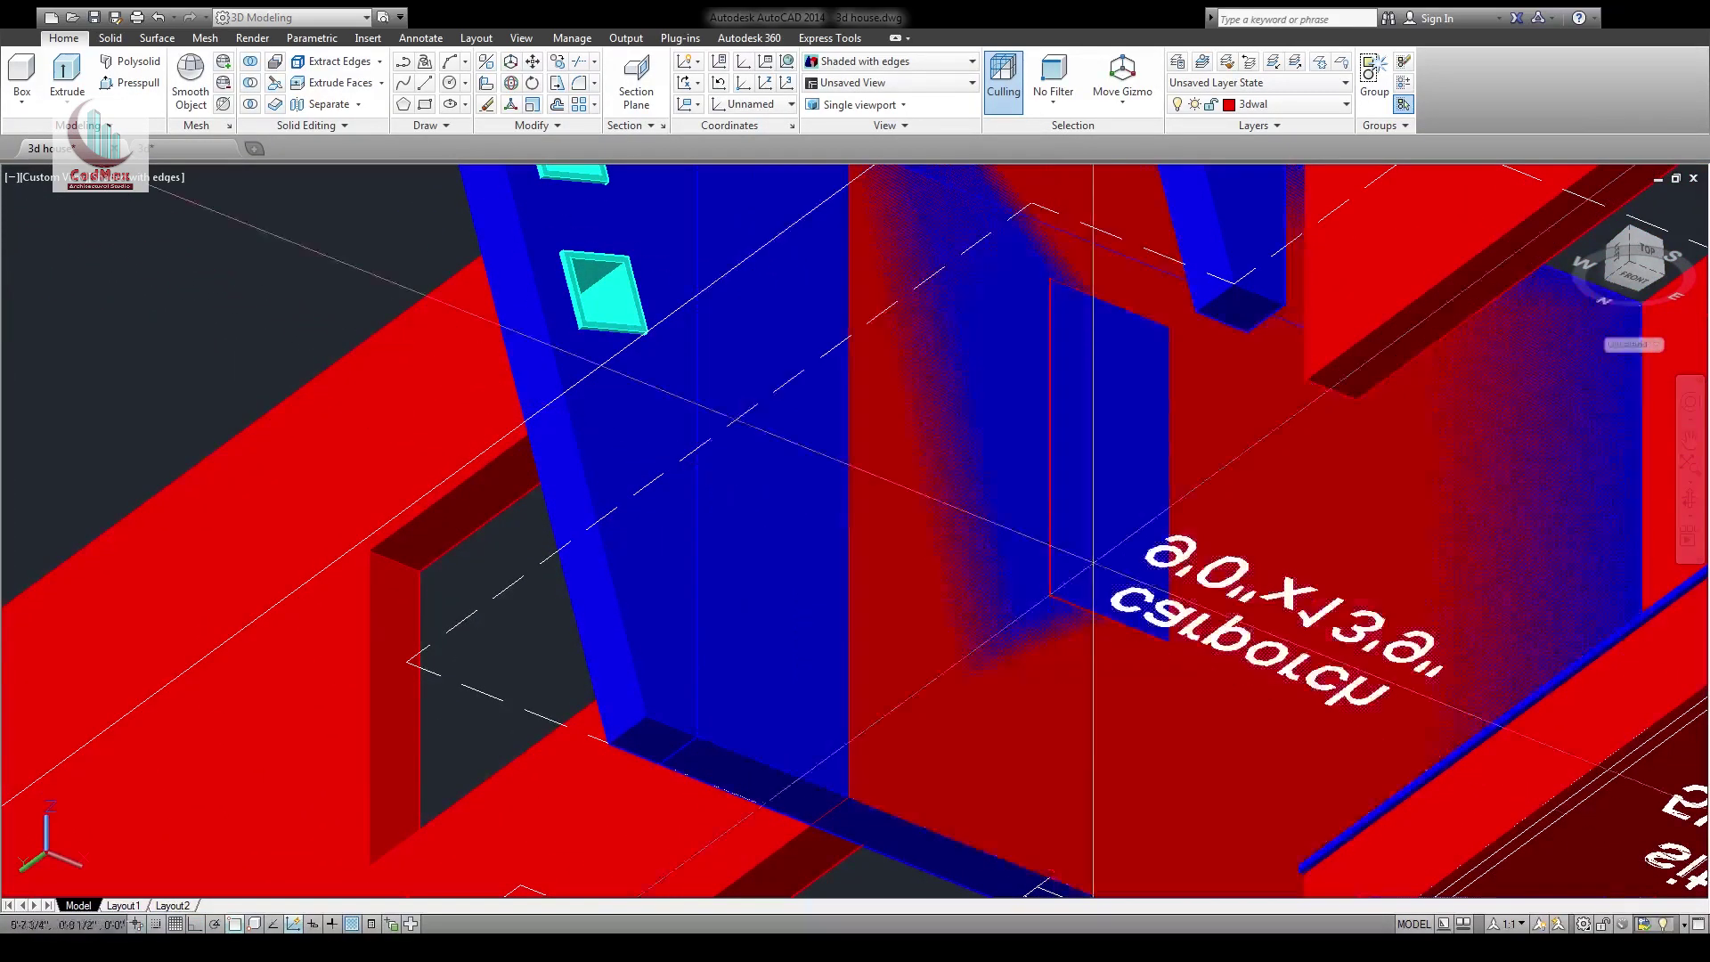
left_click(1172, 352)
key("Escape")
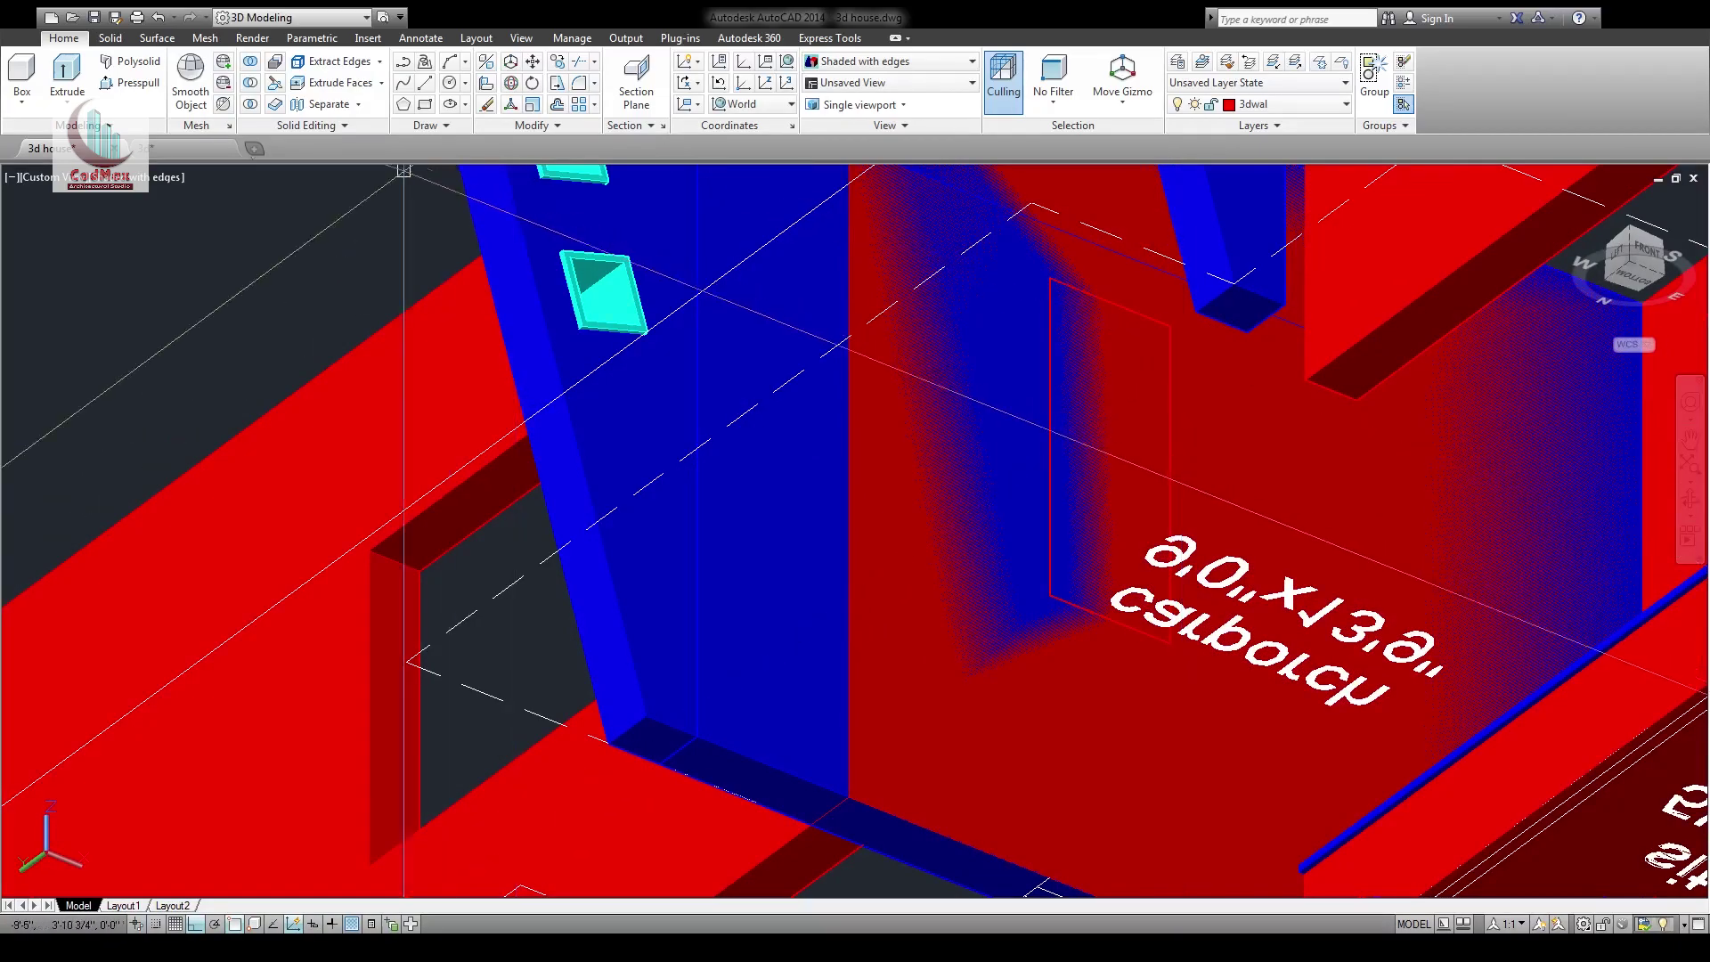
middle_click_drag(578, 421, 459, 602)
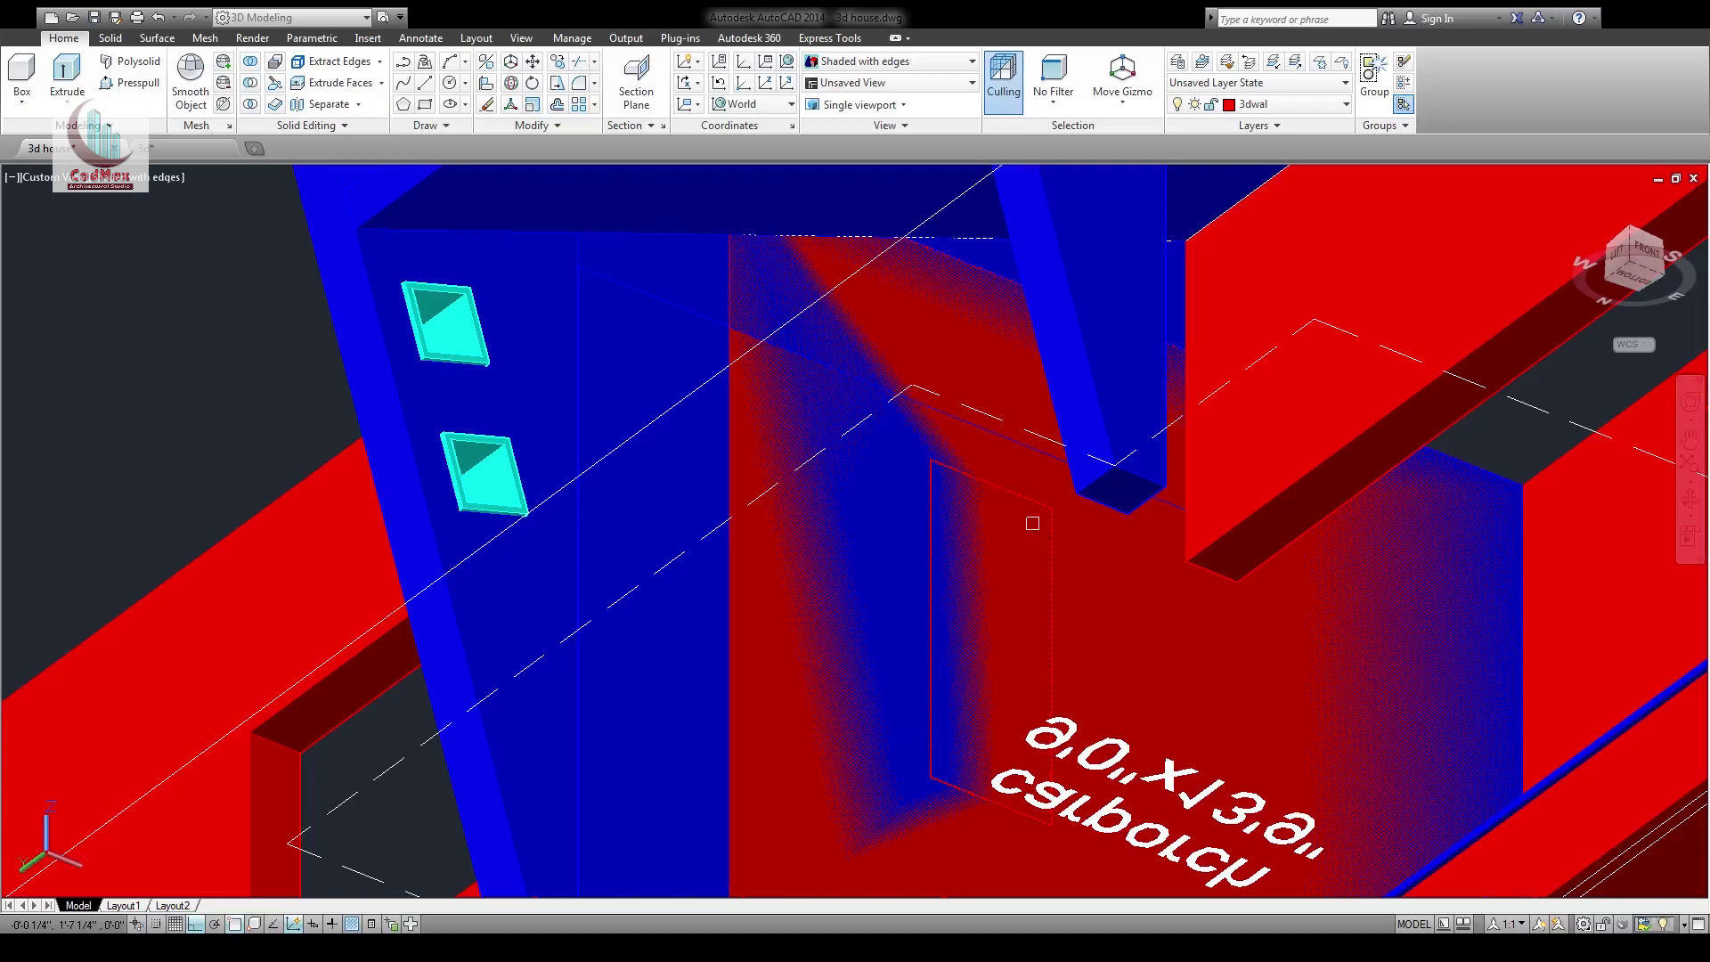
key("Return")
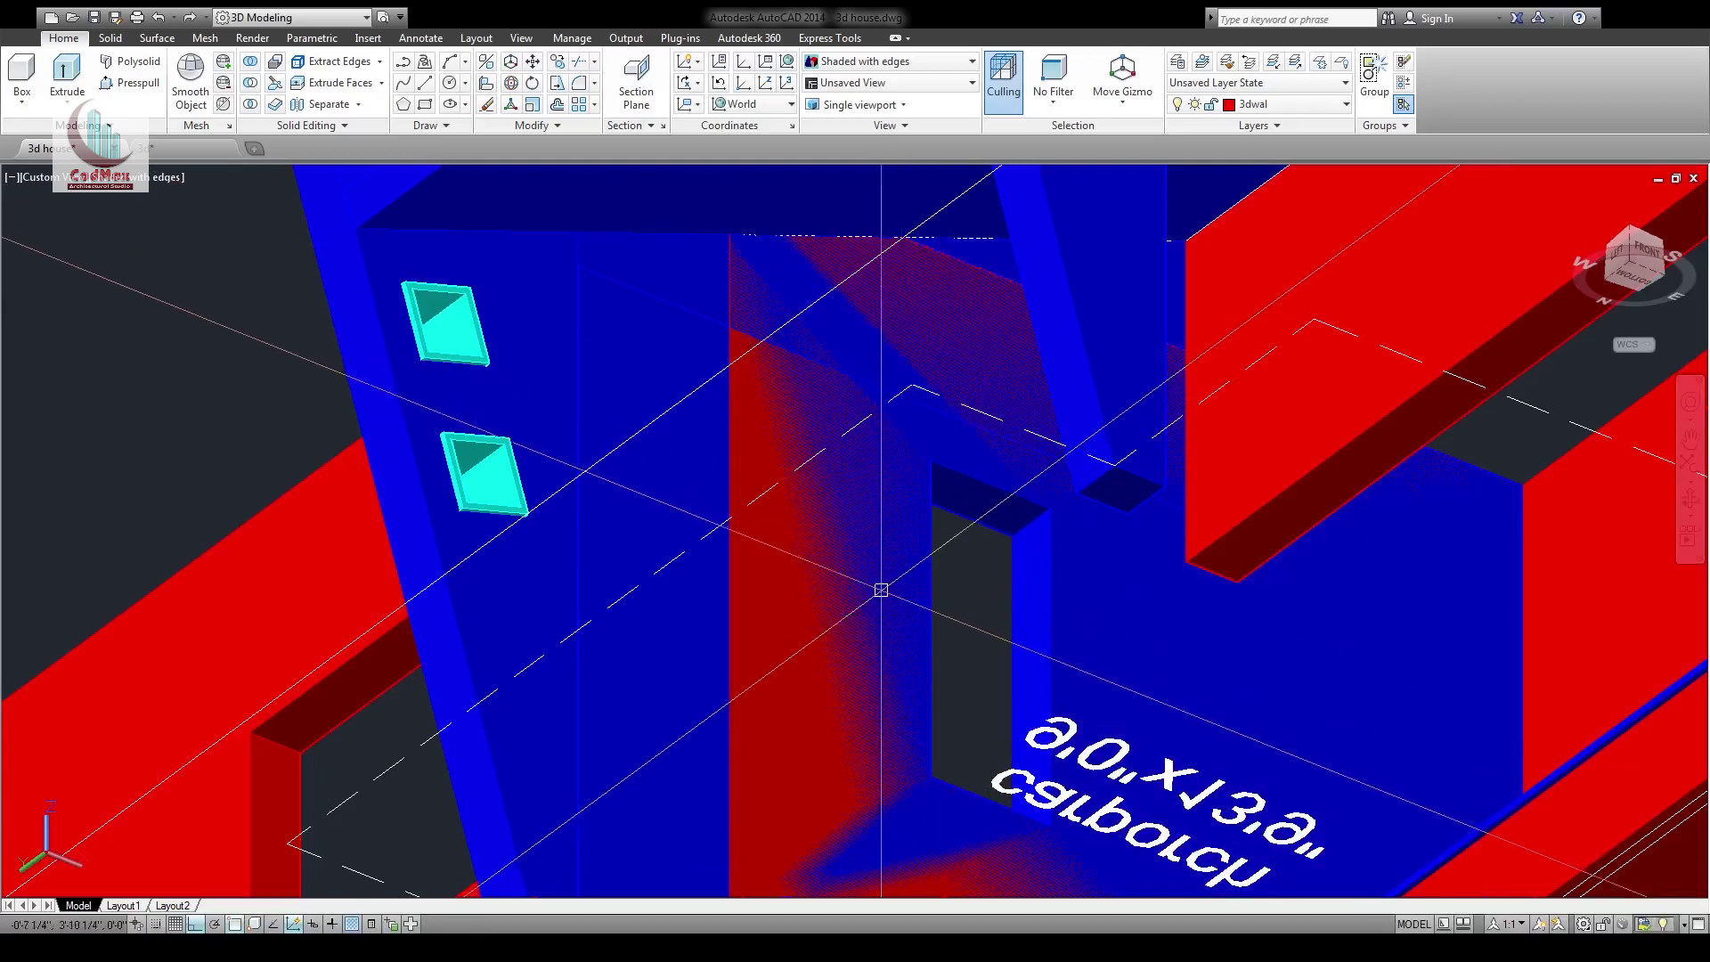
Unite the overlapping red wall segment beside the carport with the blue carport wall
scroll(989, 570, "down", 5)
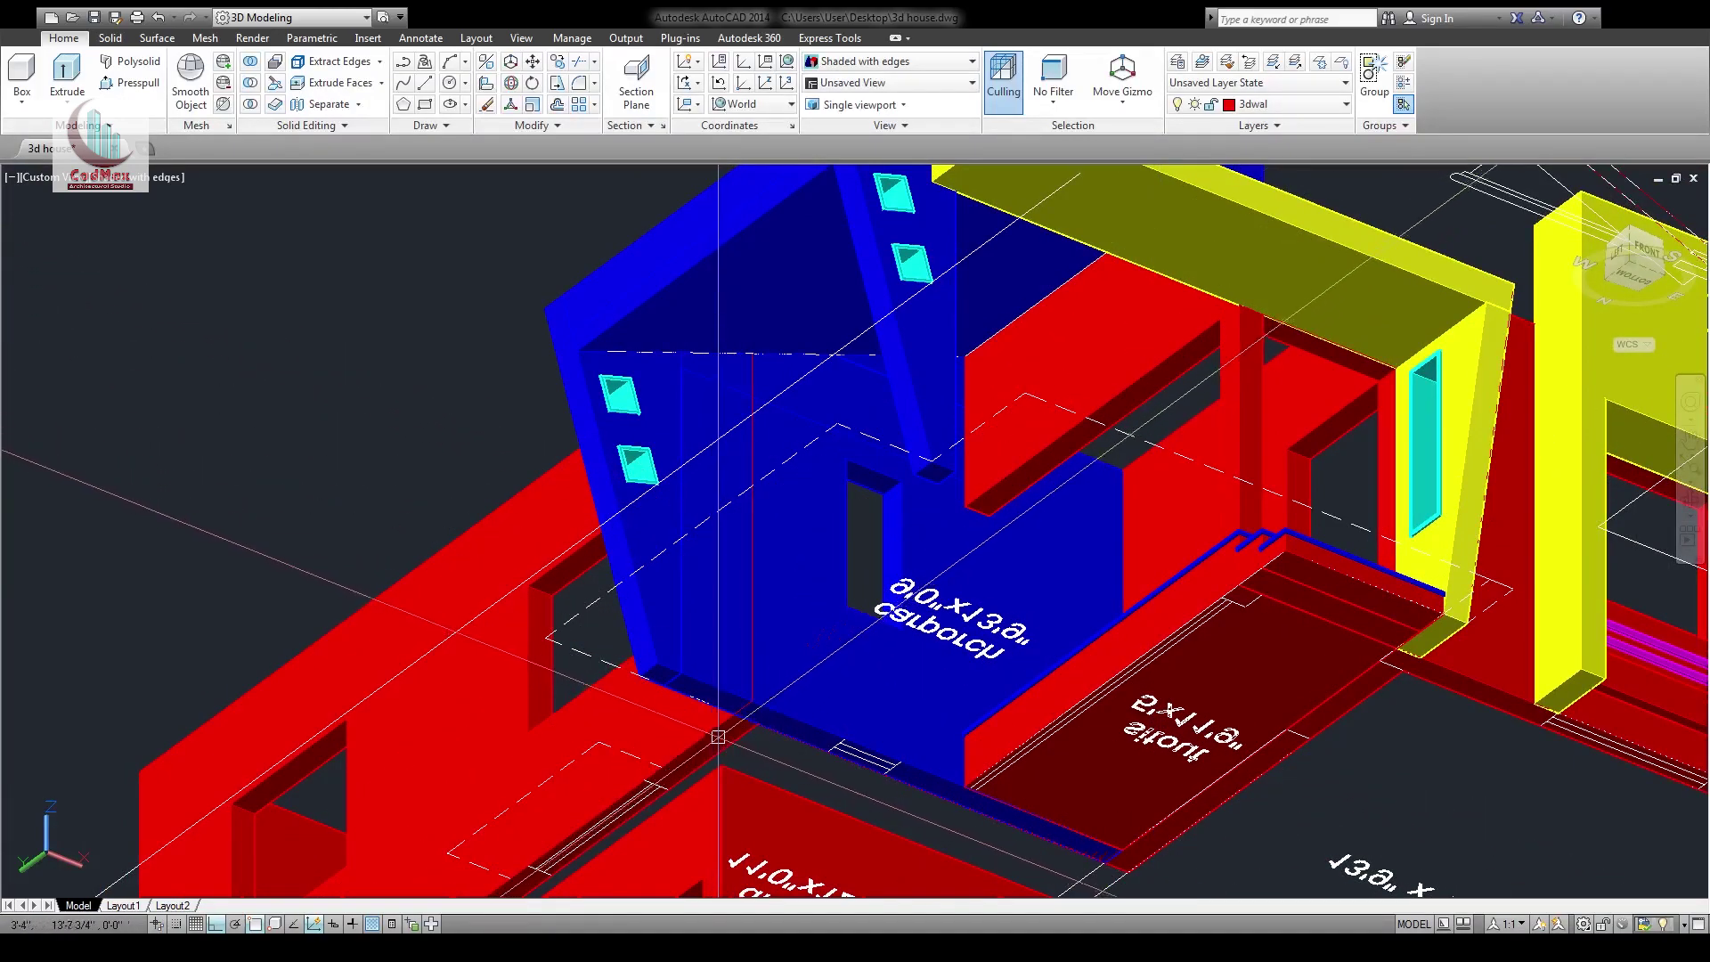
key("Escape")
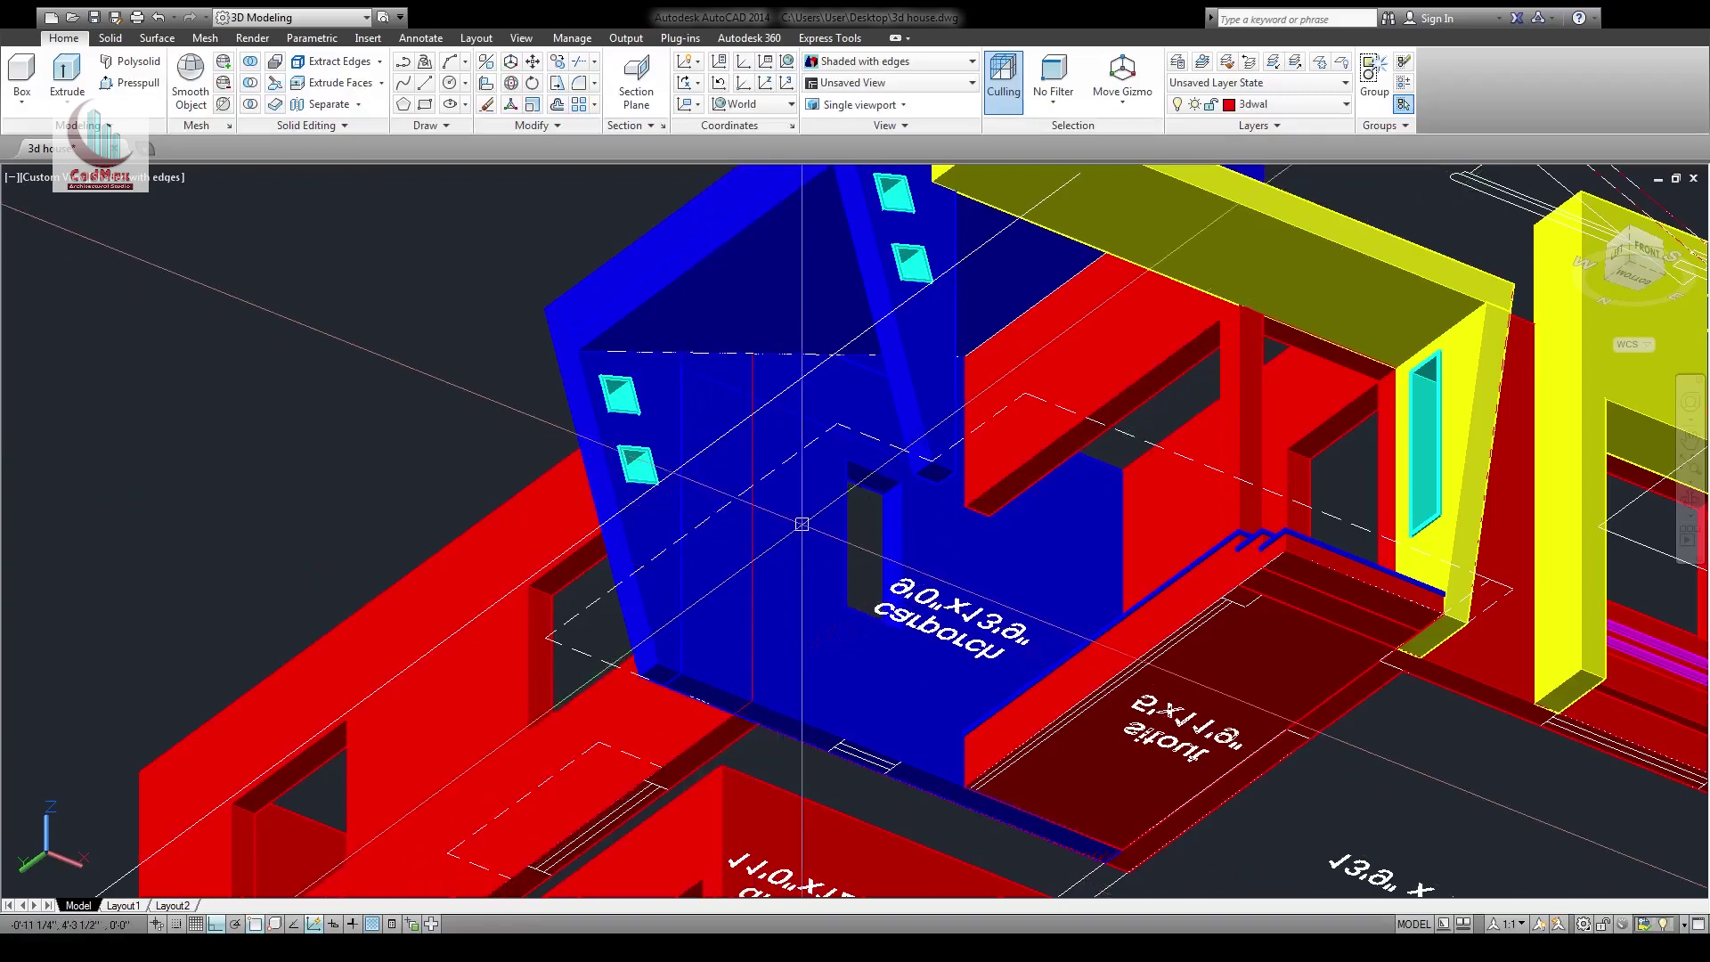
middle_click_drag(865, 489, 862, 493, "shift")
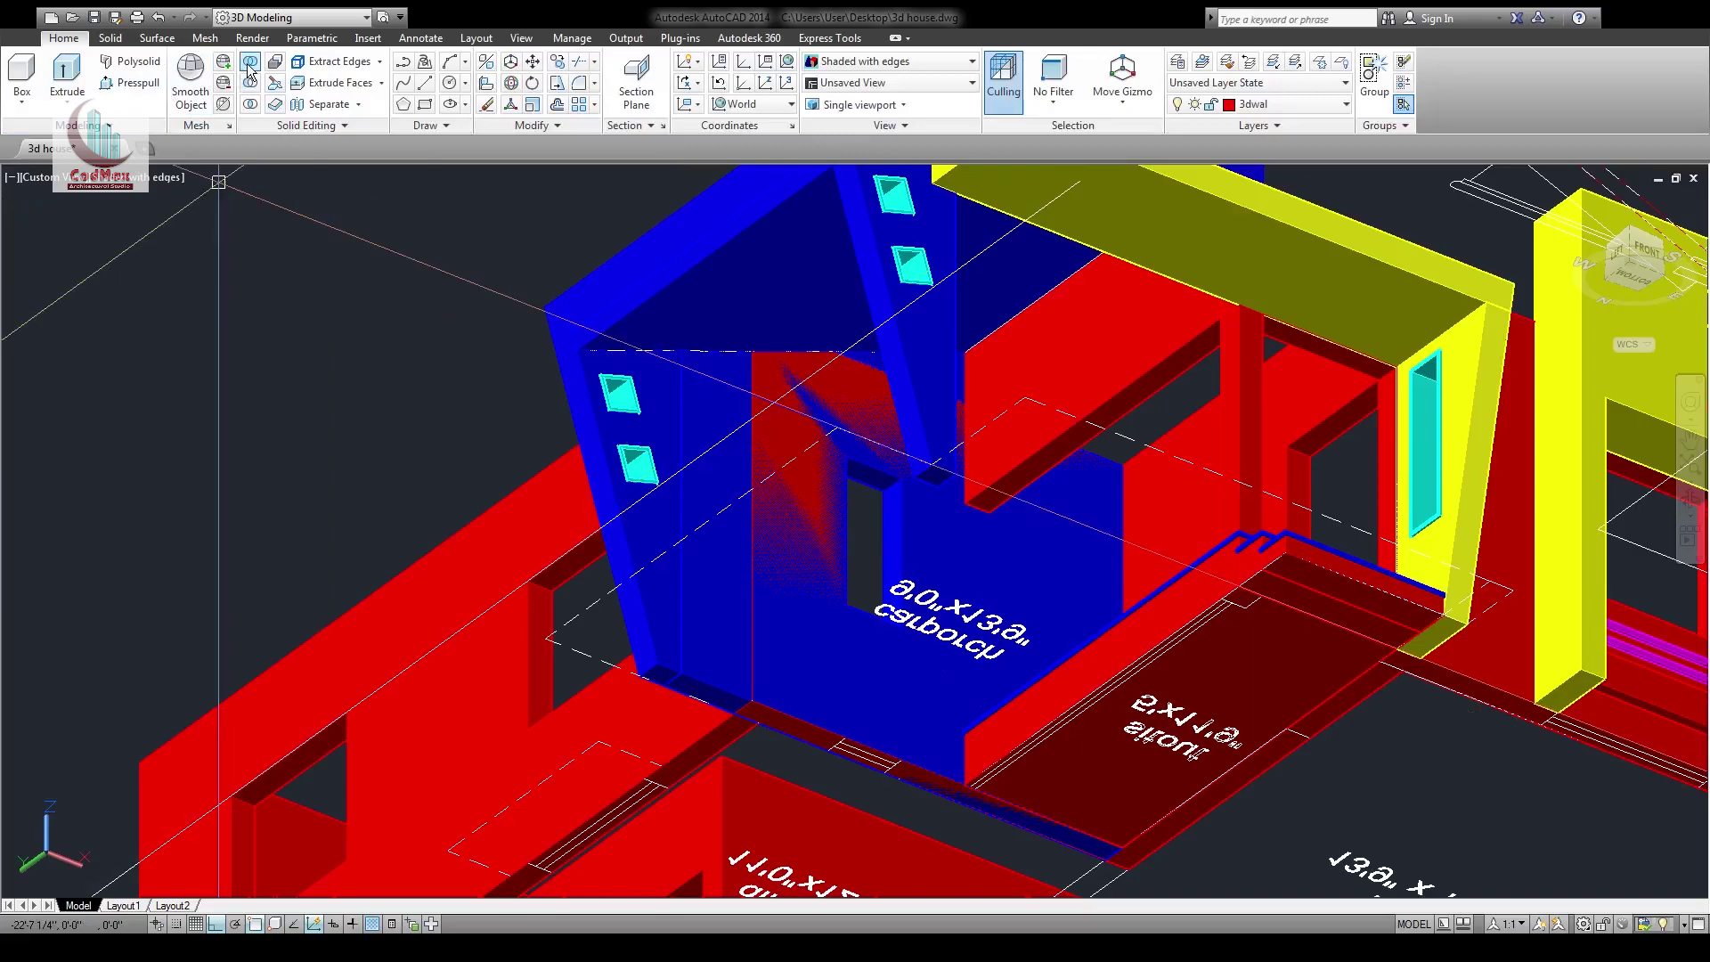
scroll(703, 368, "up", 5)
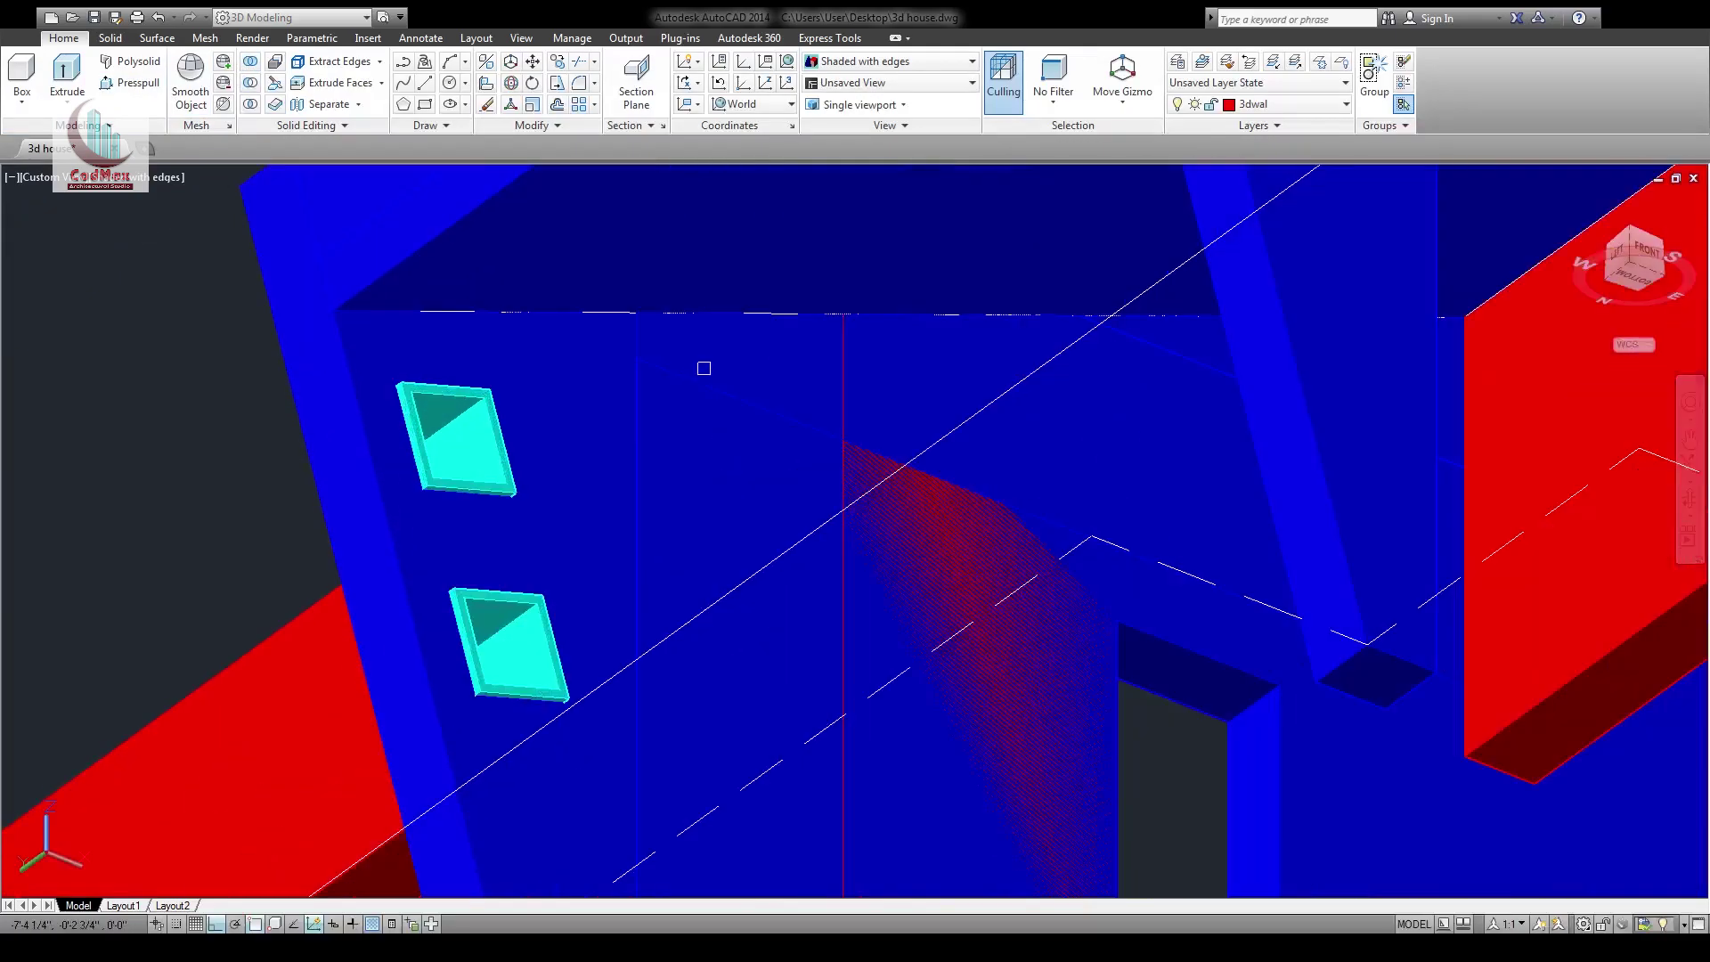
scroll(709, 364, "down", 4)
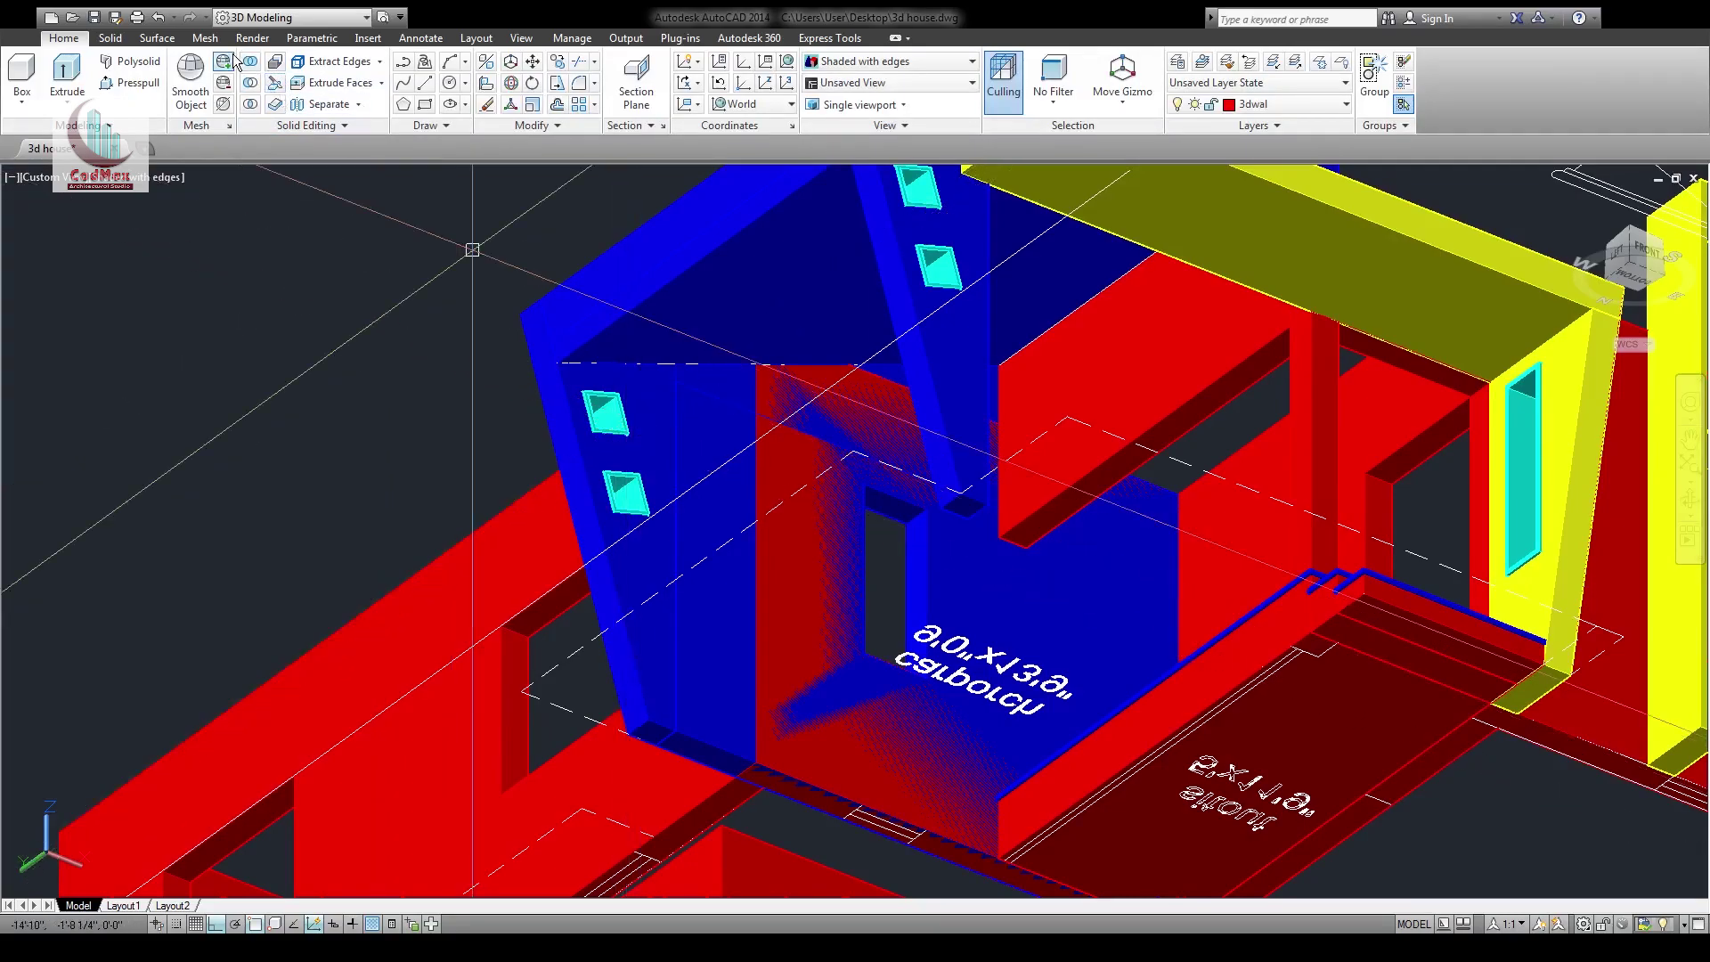
key("Return")
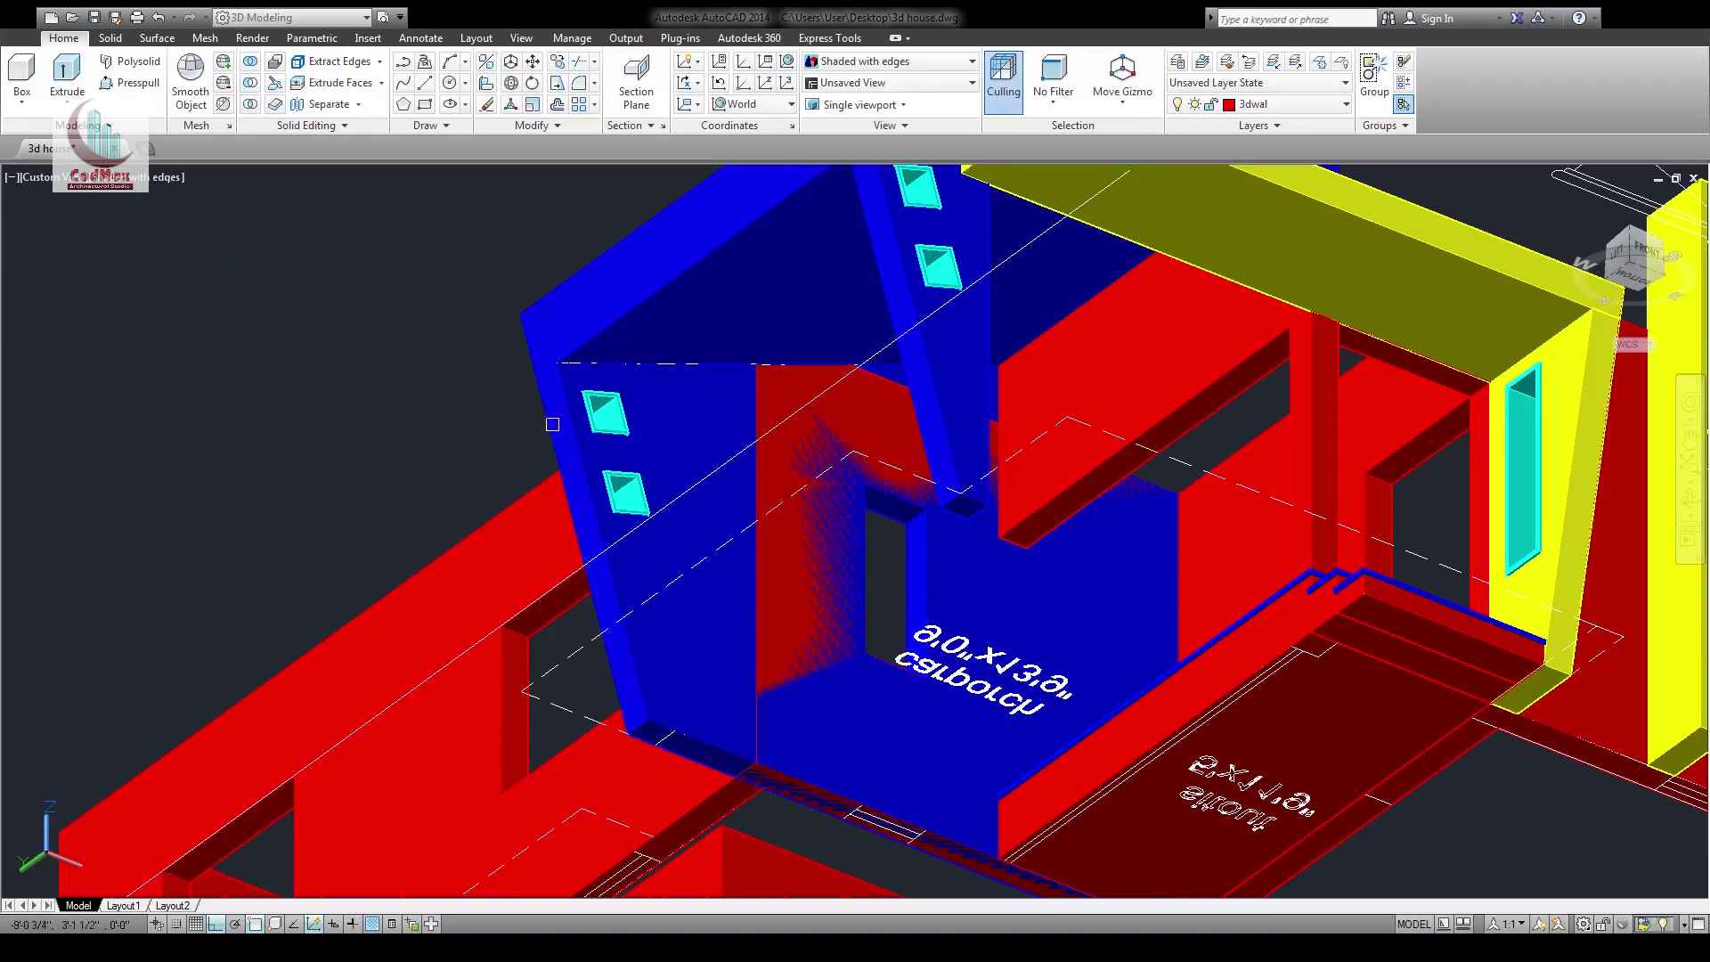
left_click(761, 577)
key("Return")
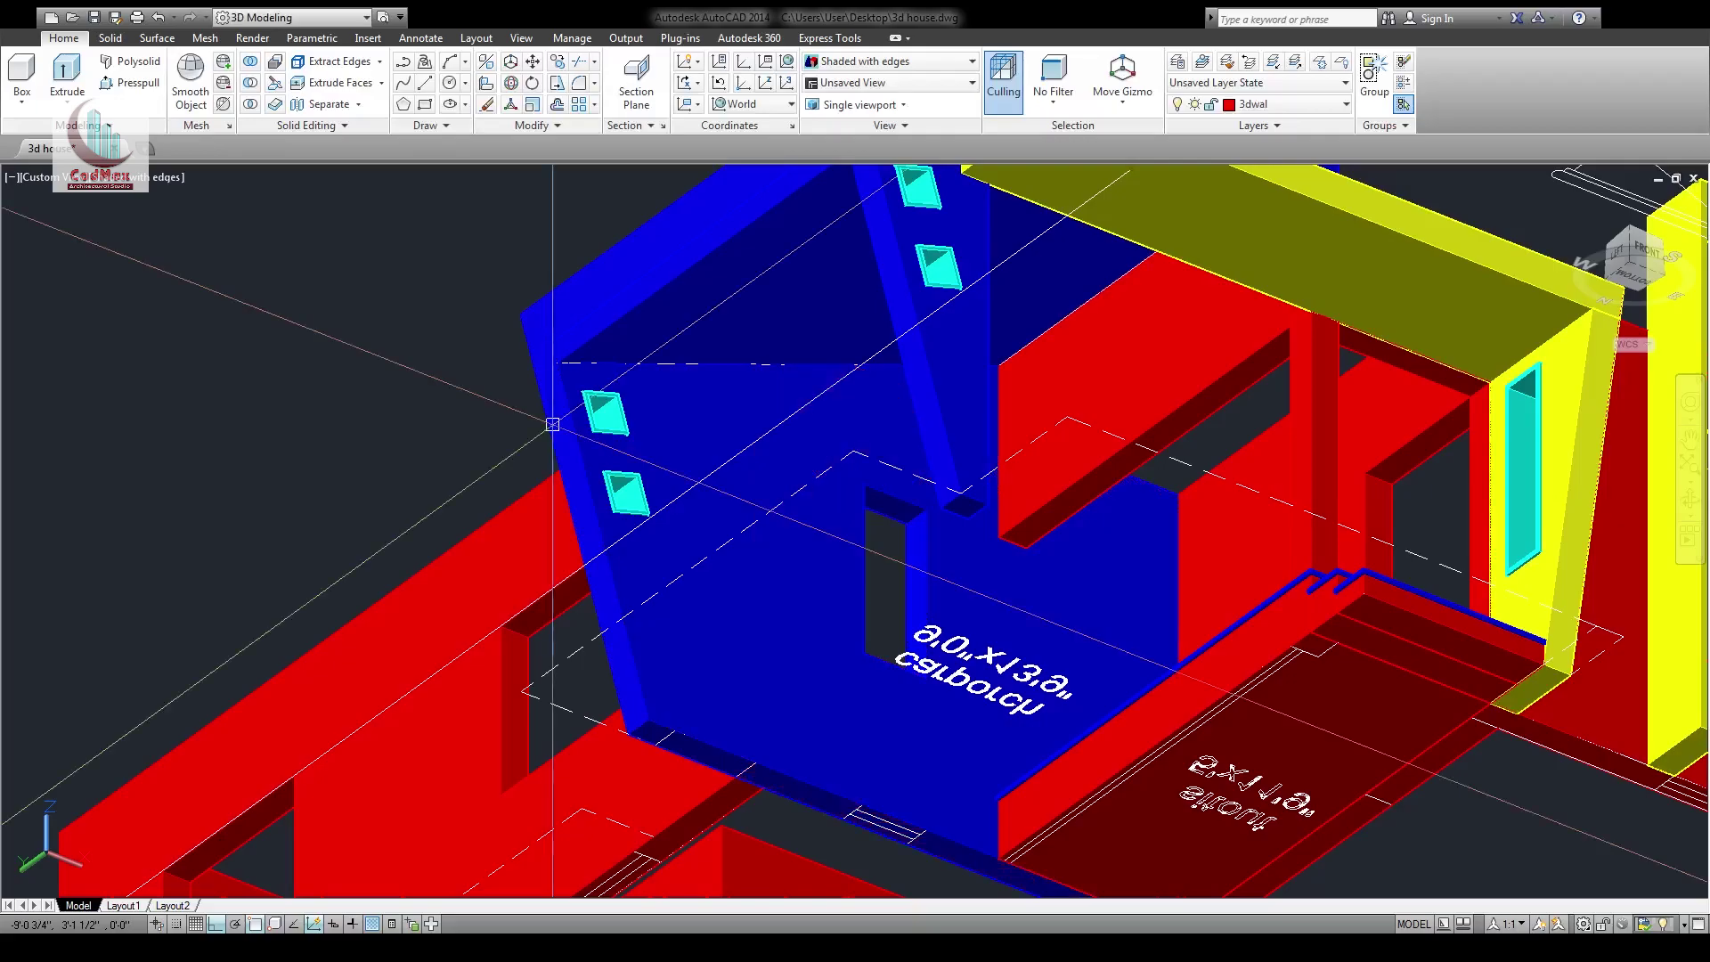
Build a shallow box on the carport wall below the window, as wide as the opening and reaching down to the wall's base
middle_click_drag(799, 652, 866, 698, "shift")
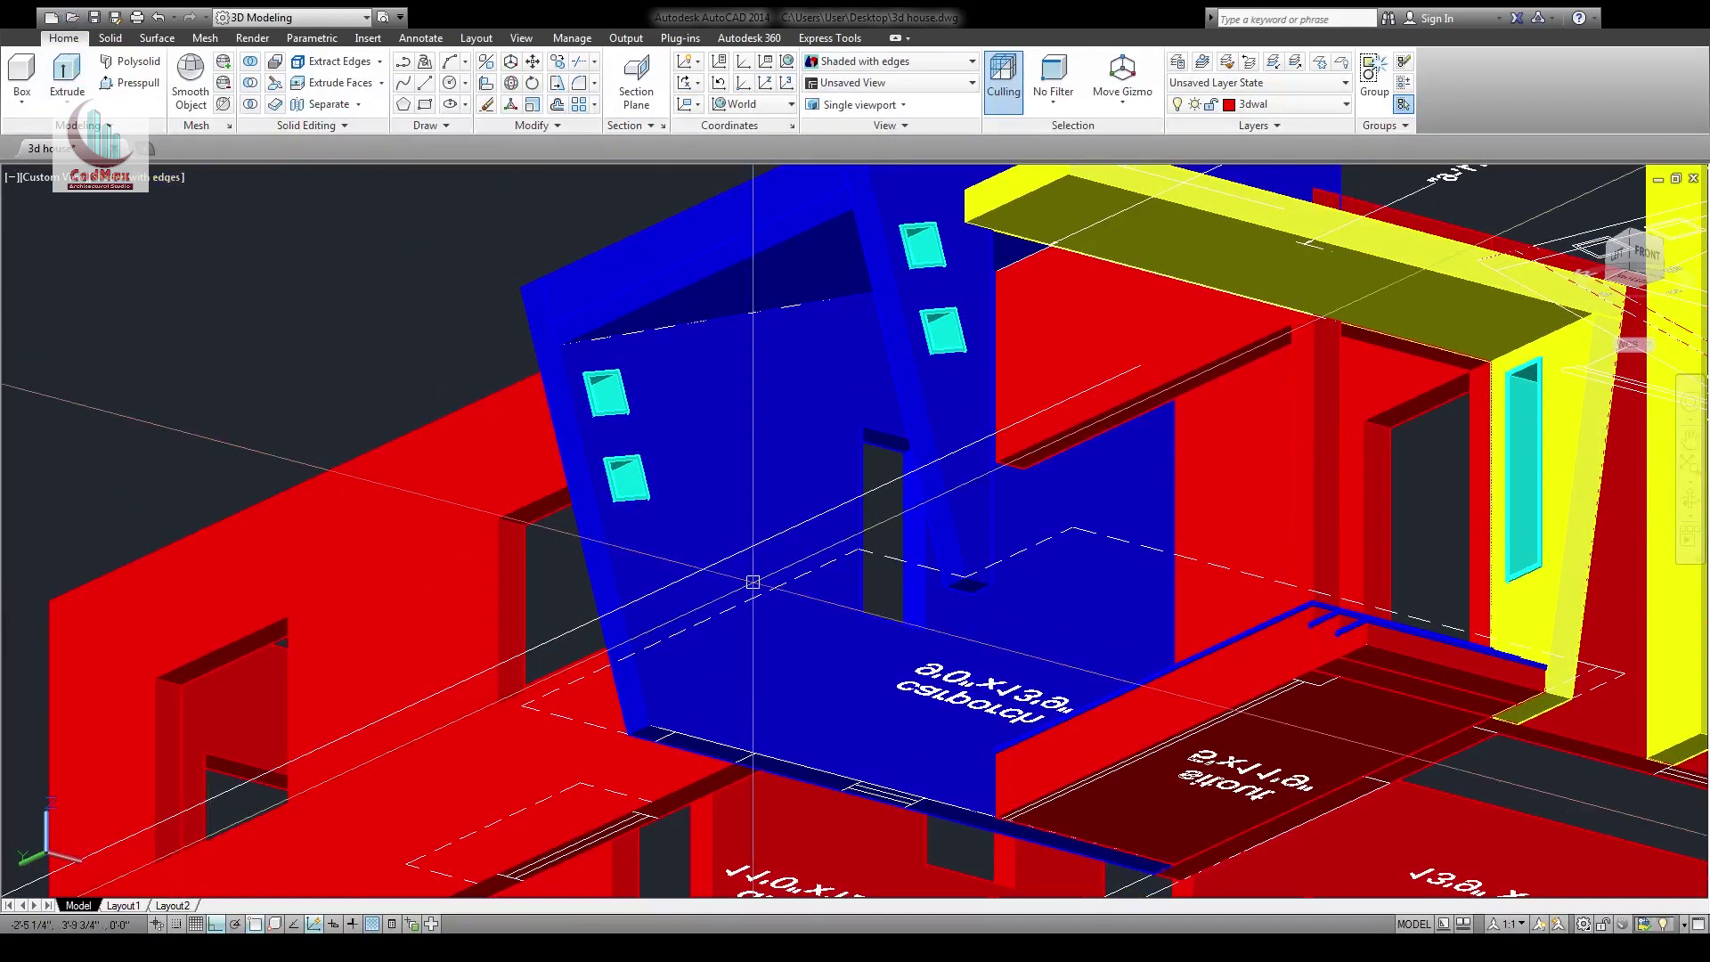
scroll(894, 662, "up", 5)
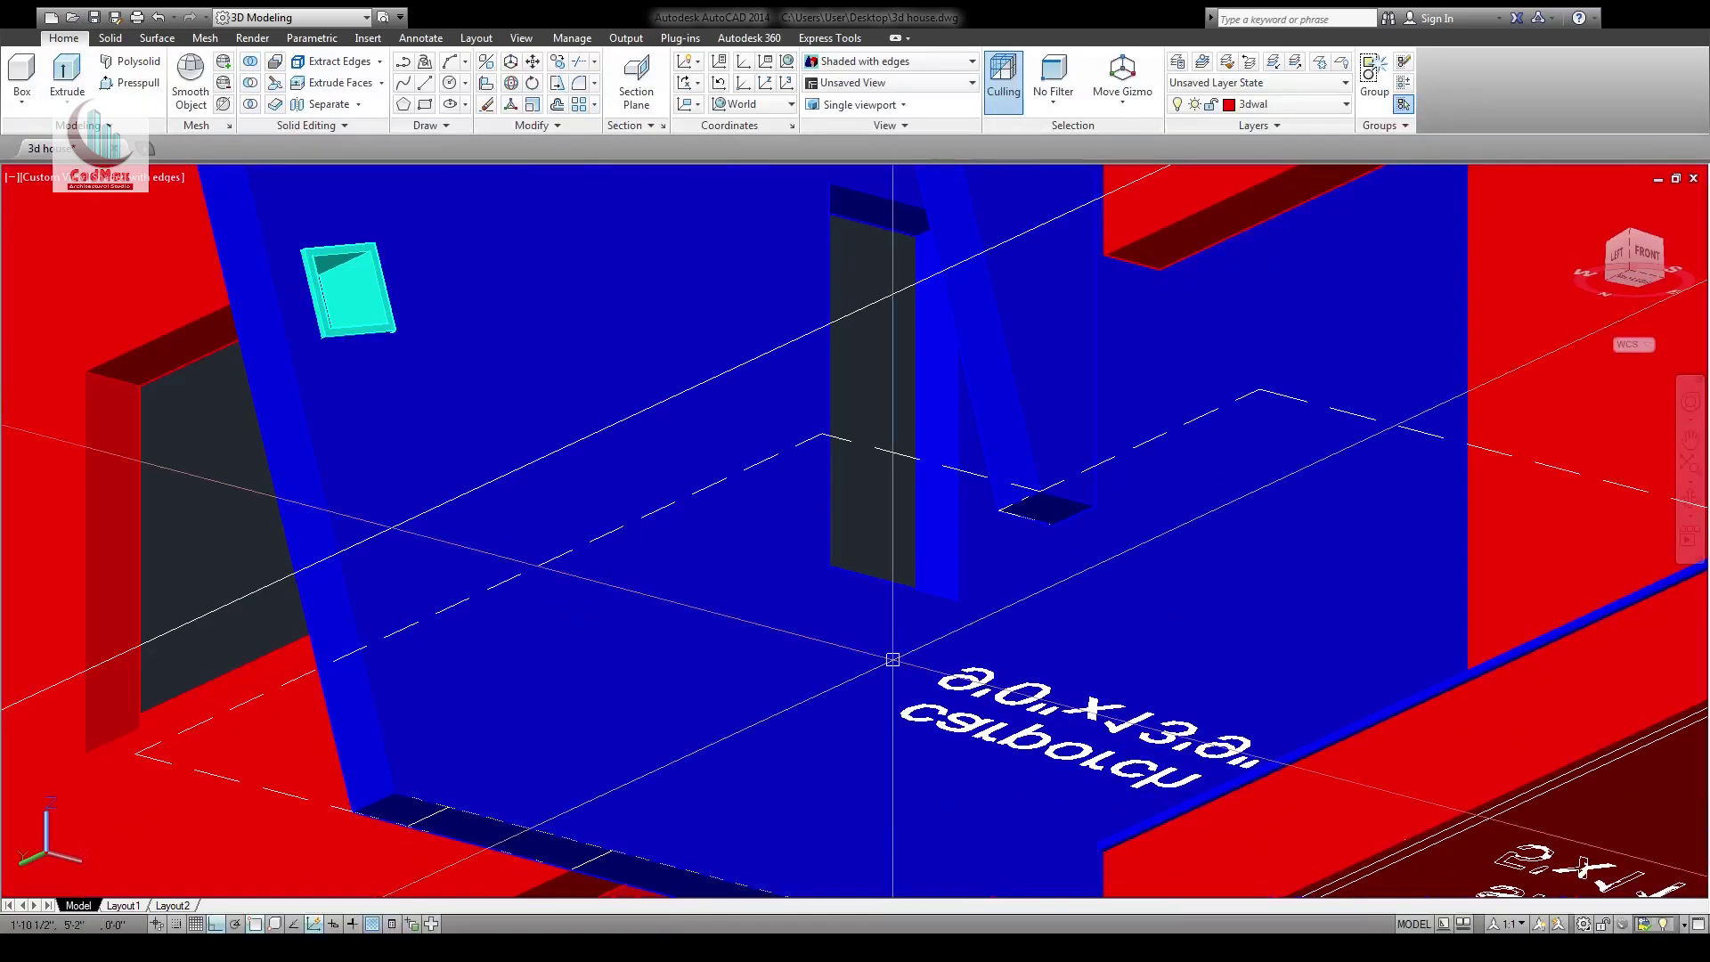
middle_click_drag(867, 615, 900, 492)
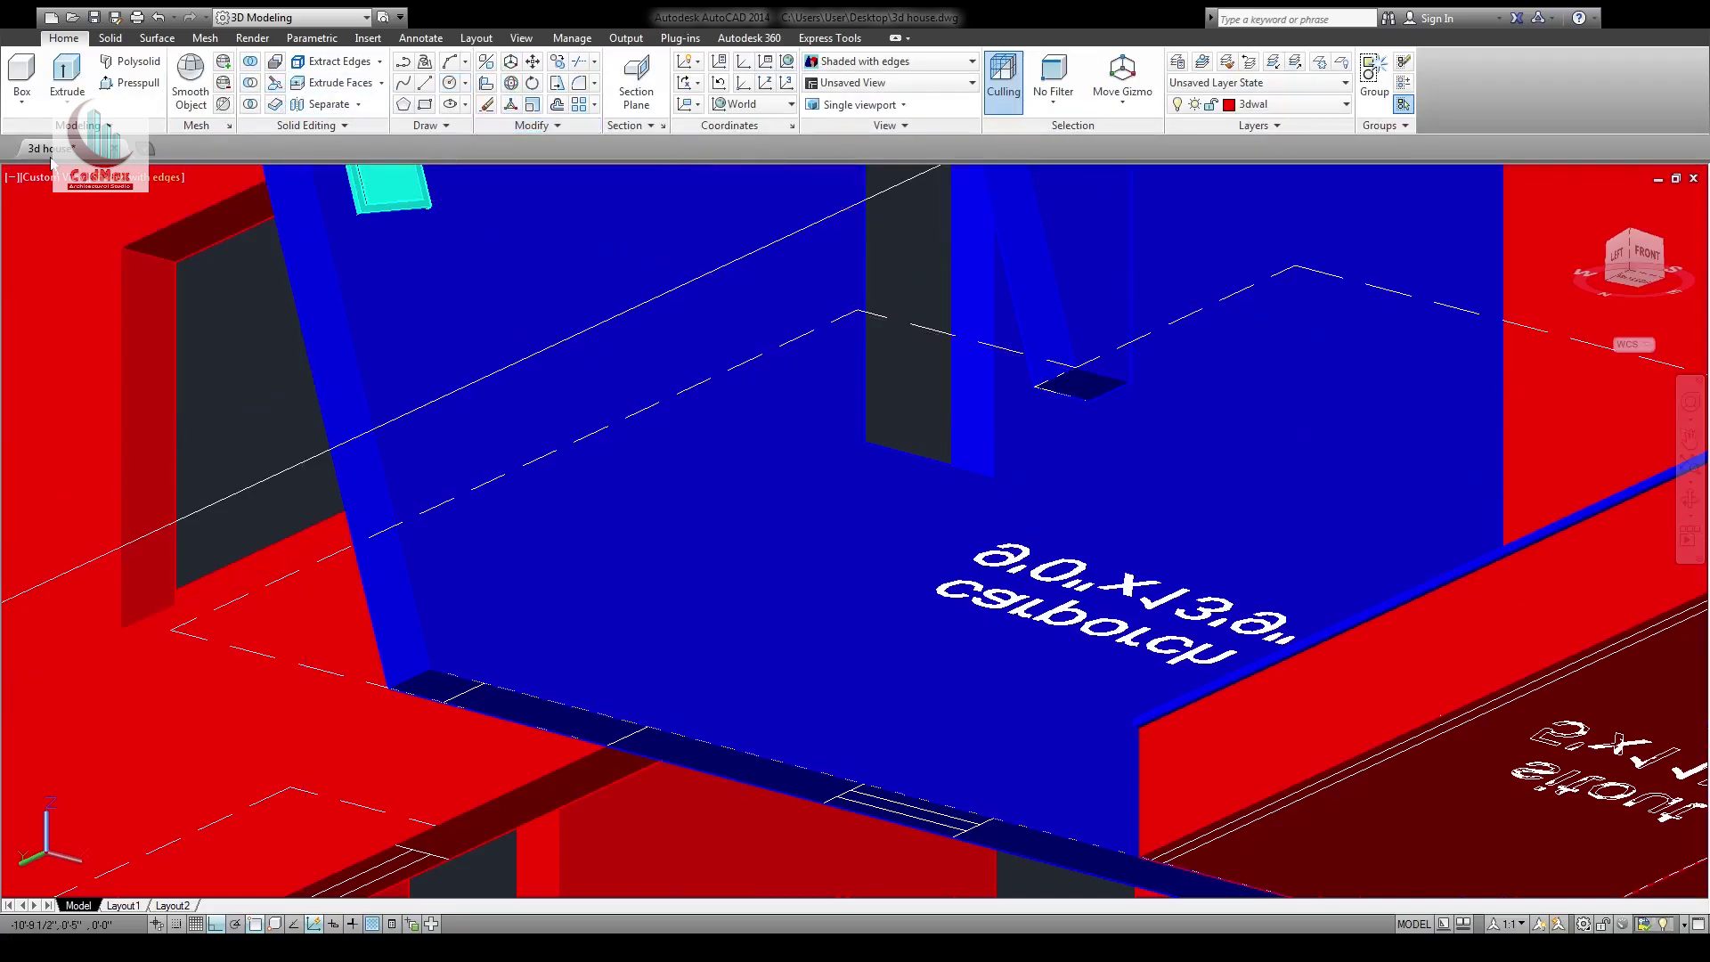
middle_click_drag(851, 513, 740, 595, "shift")
scroll(987, 316, "up", 3)
middle_click_drag(987, 316, 987, 315)
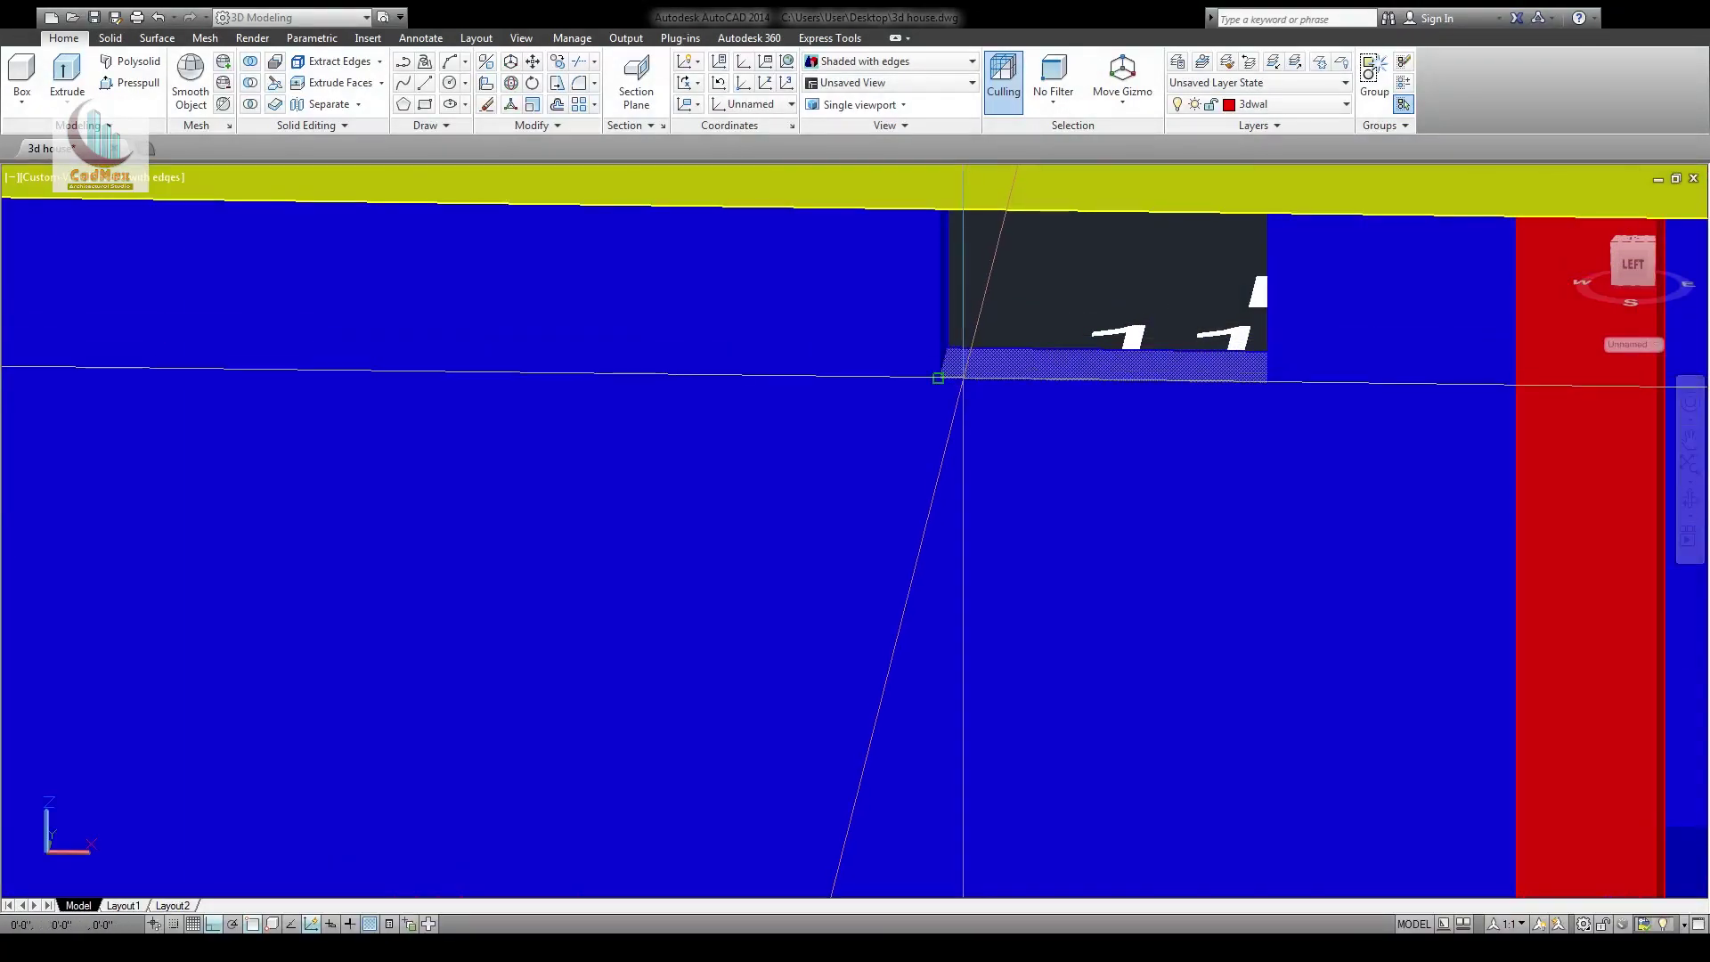
left_click(939, 378)
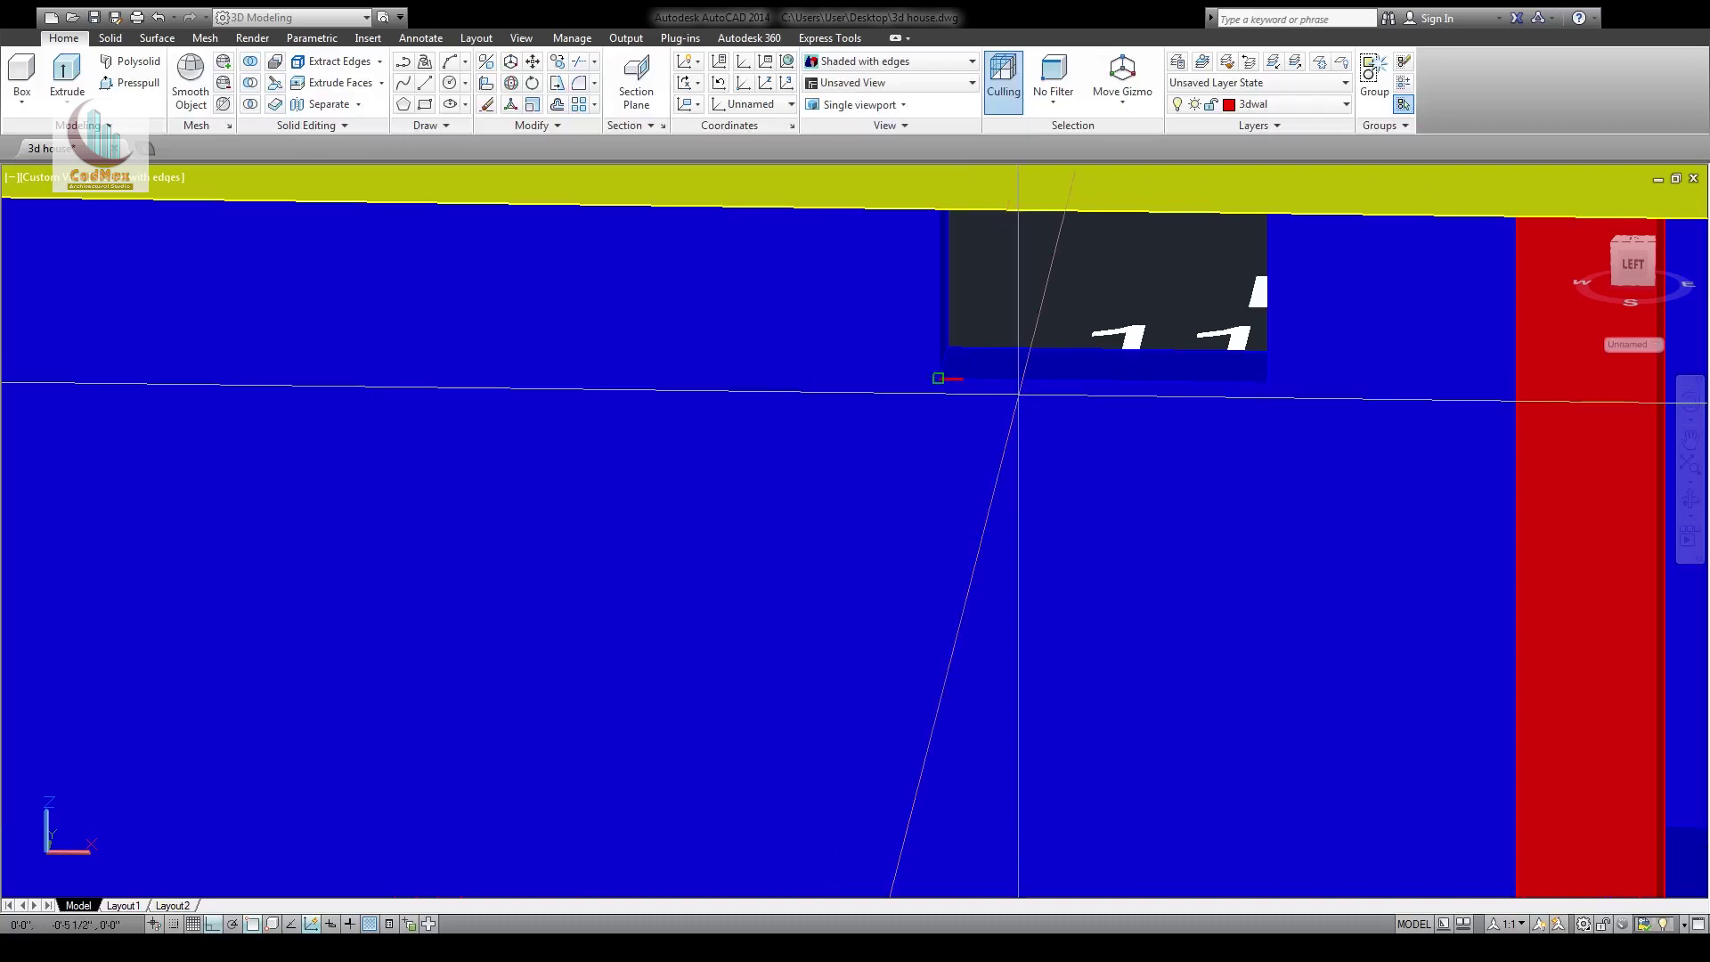
left_click(1268, 383)
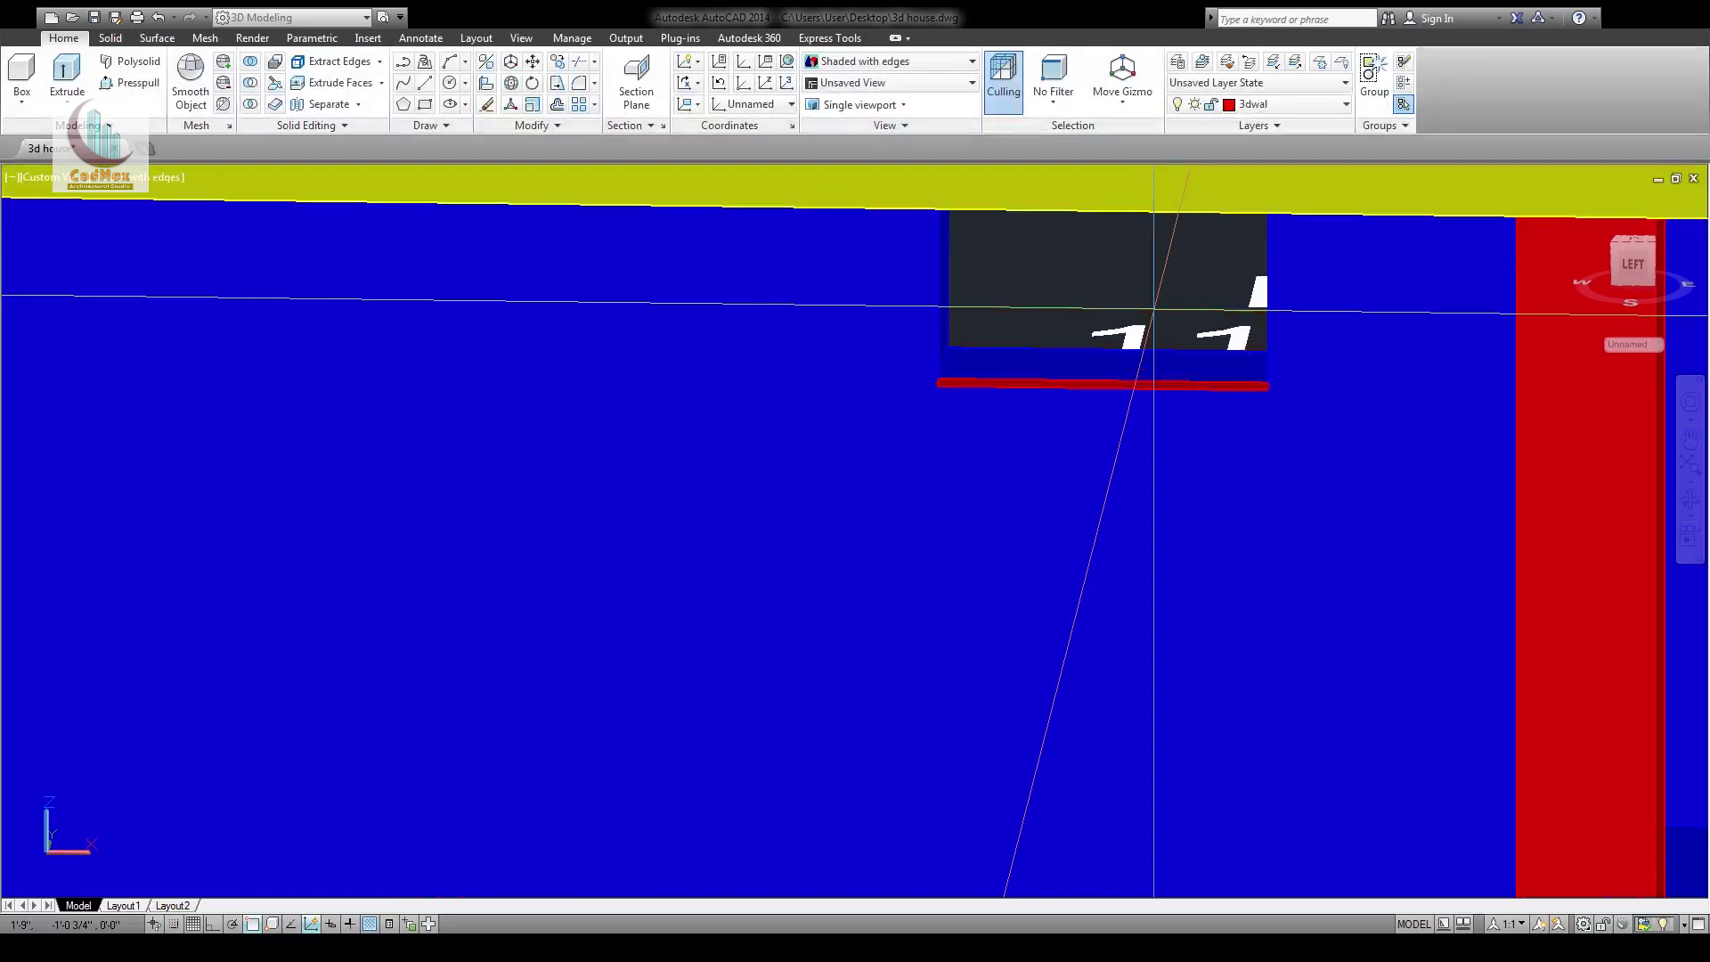
middle_click_drag(1136, 610, 1071, 670)
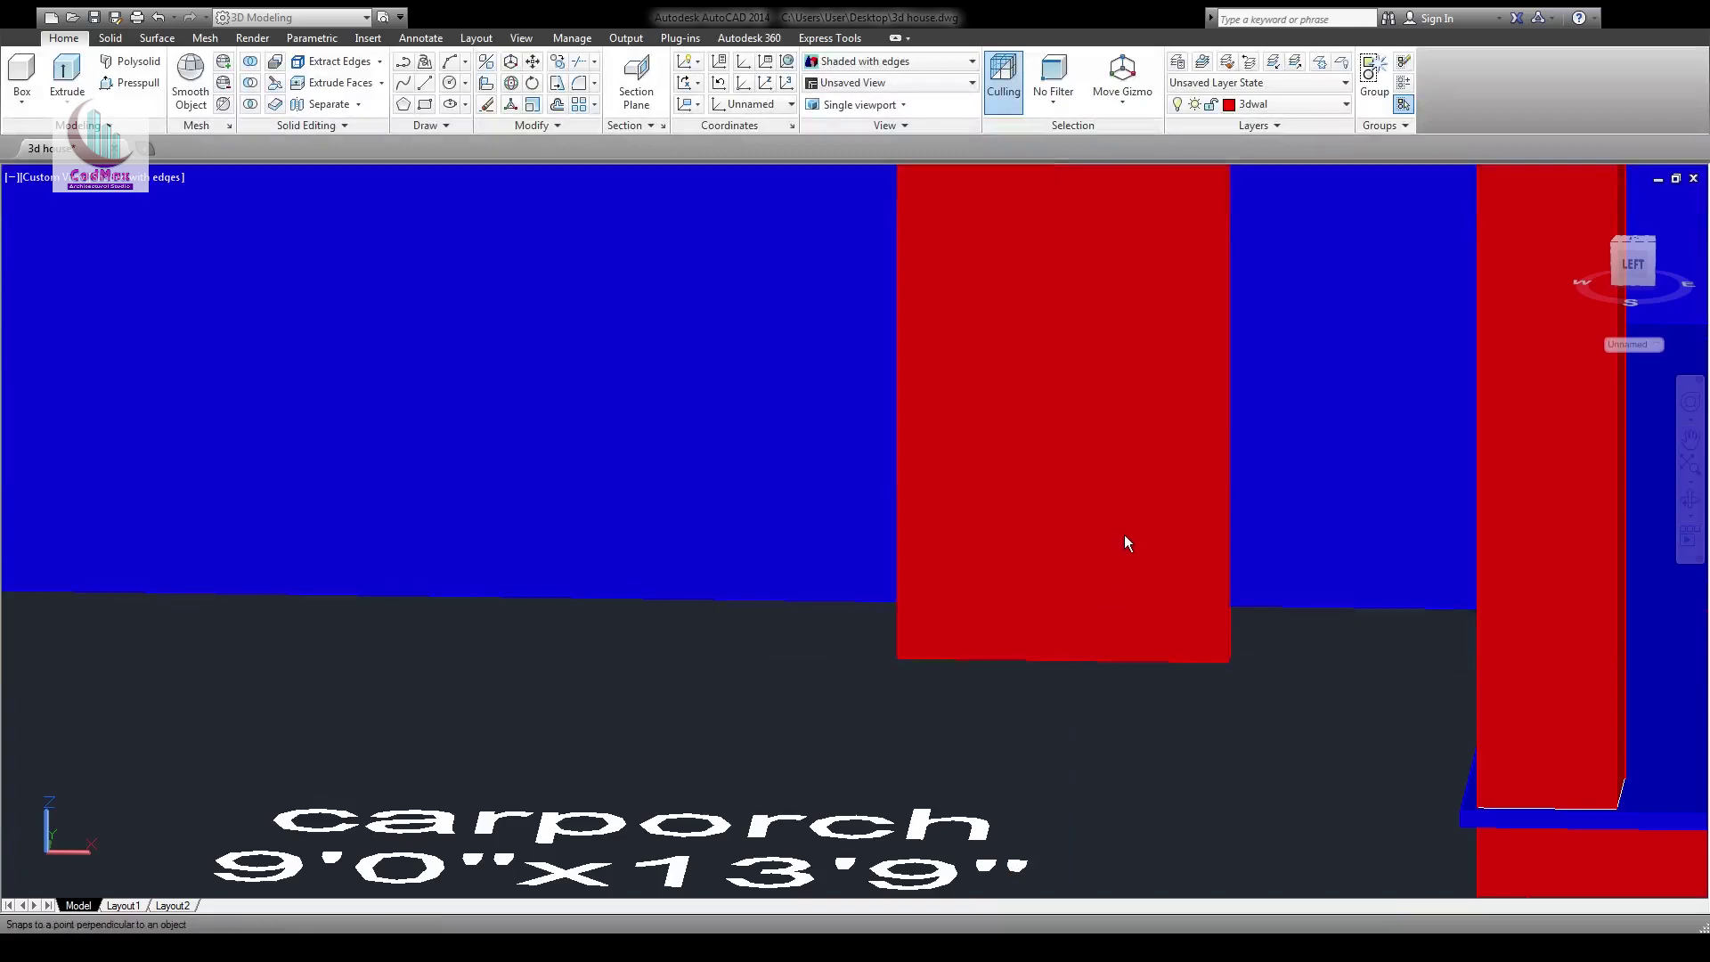
left_click(1087, 650)
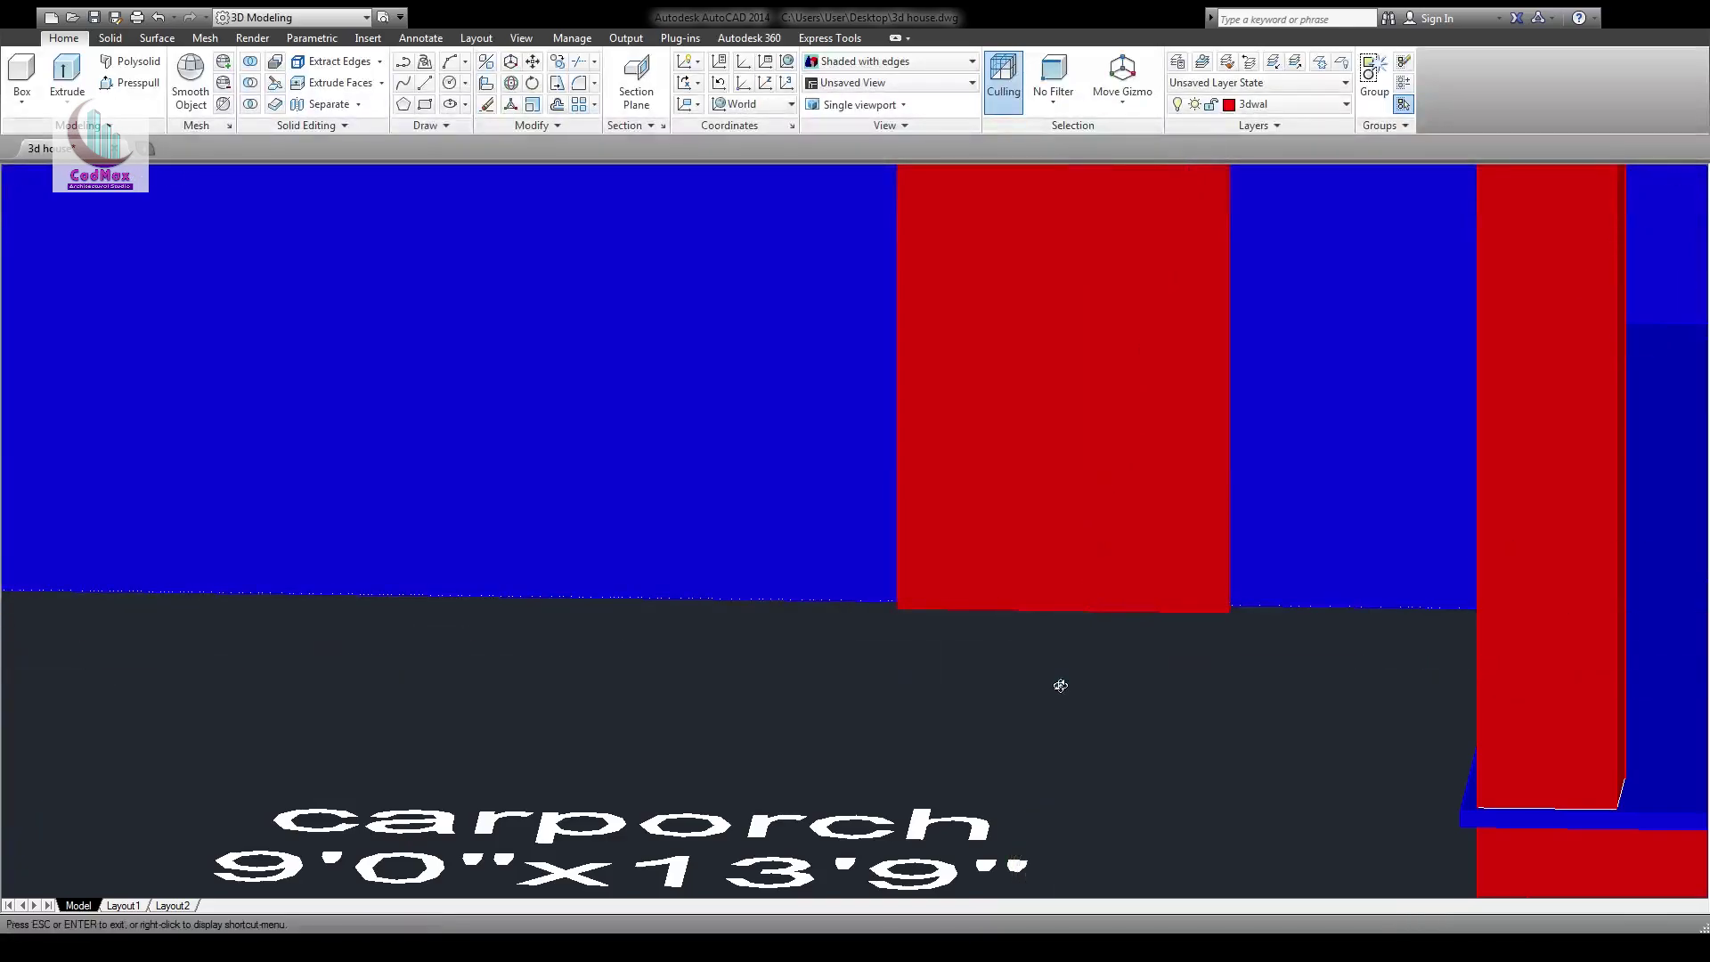
Subtract the box from the blue carport wall to form a recess beneath the window
middle_click_drag(1057, 686, 1184, 707, "shift")
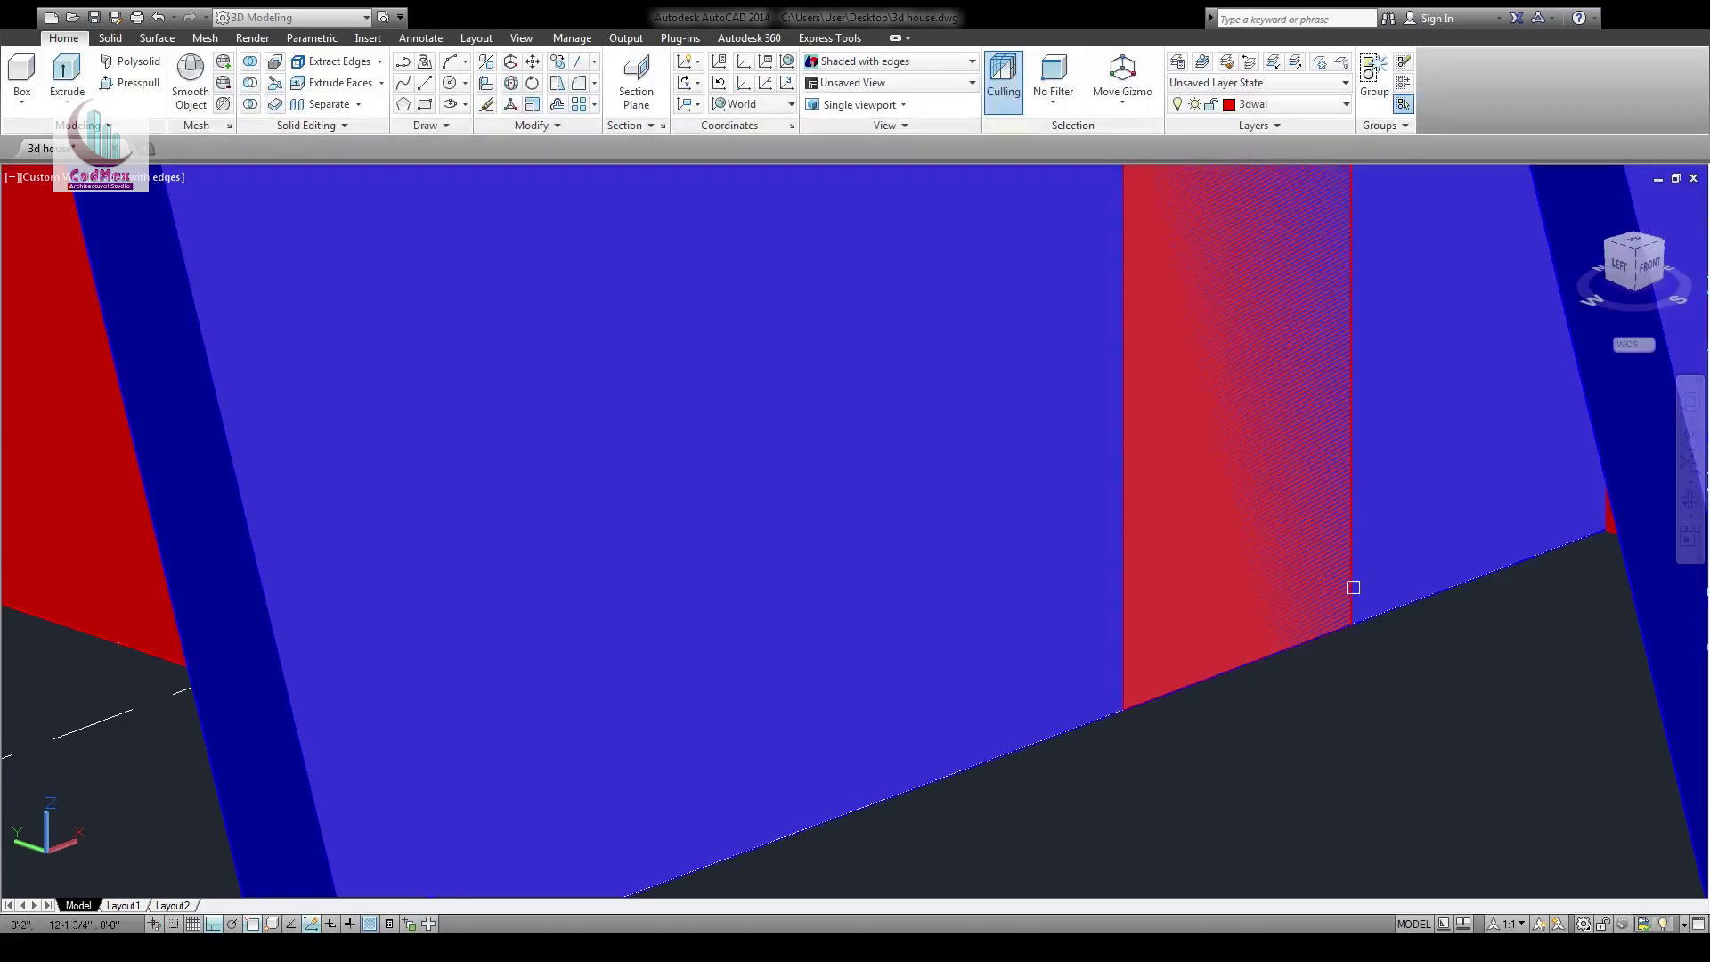
key("Return")
scroll(1158, 400, "down", 5)
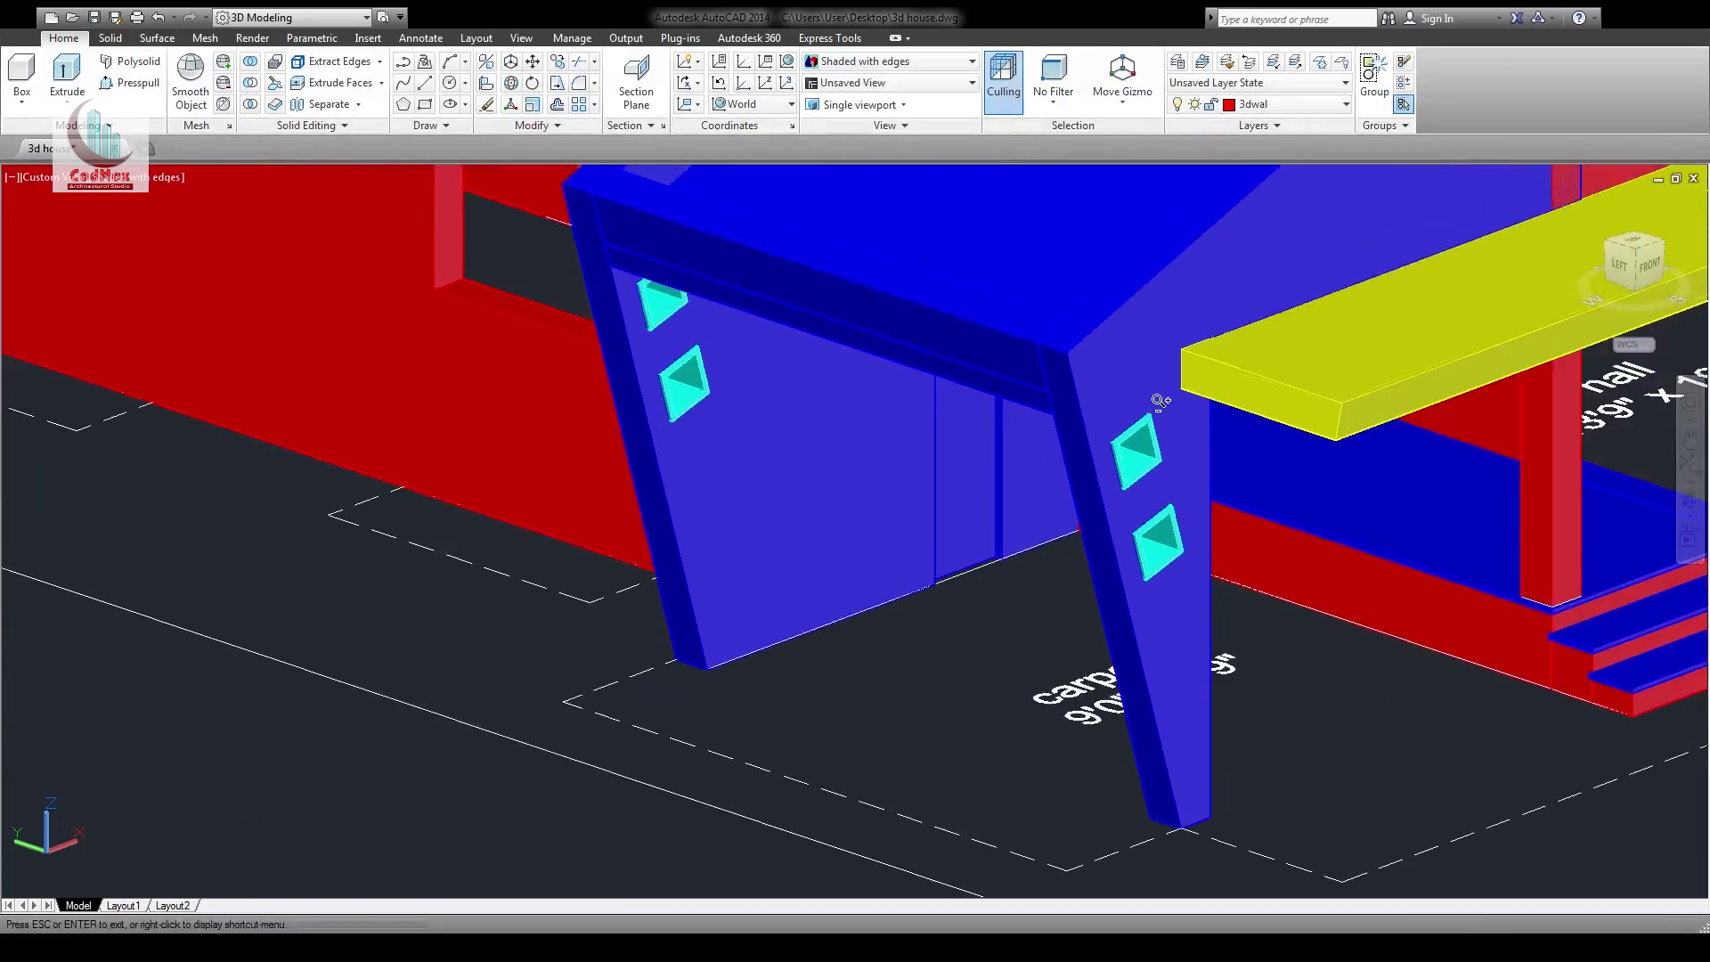
Review the recessed carport wall, the porch and the whole front facade of the house
scroll(1158, 399, "down", 1)
middle_click_drag(1291, 527, 966, 748, "shift")
scroll(1038, 611, "up", 2)
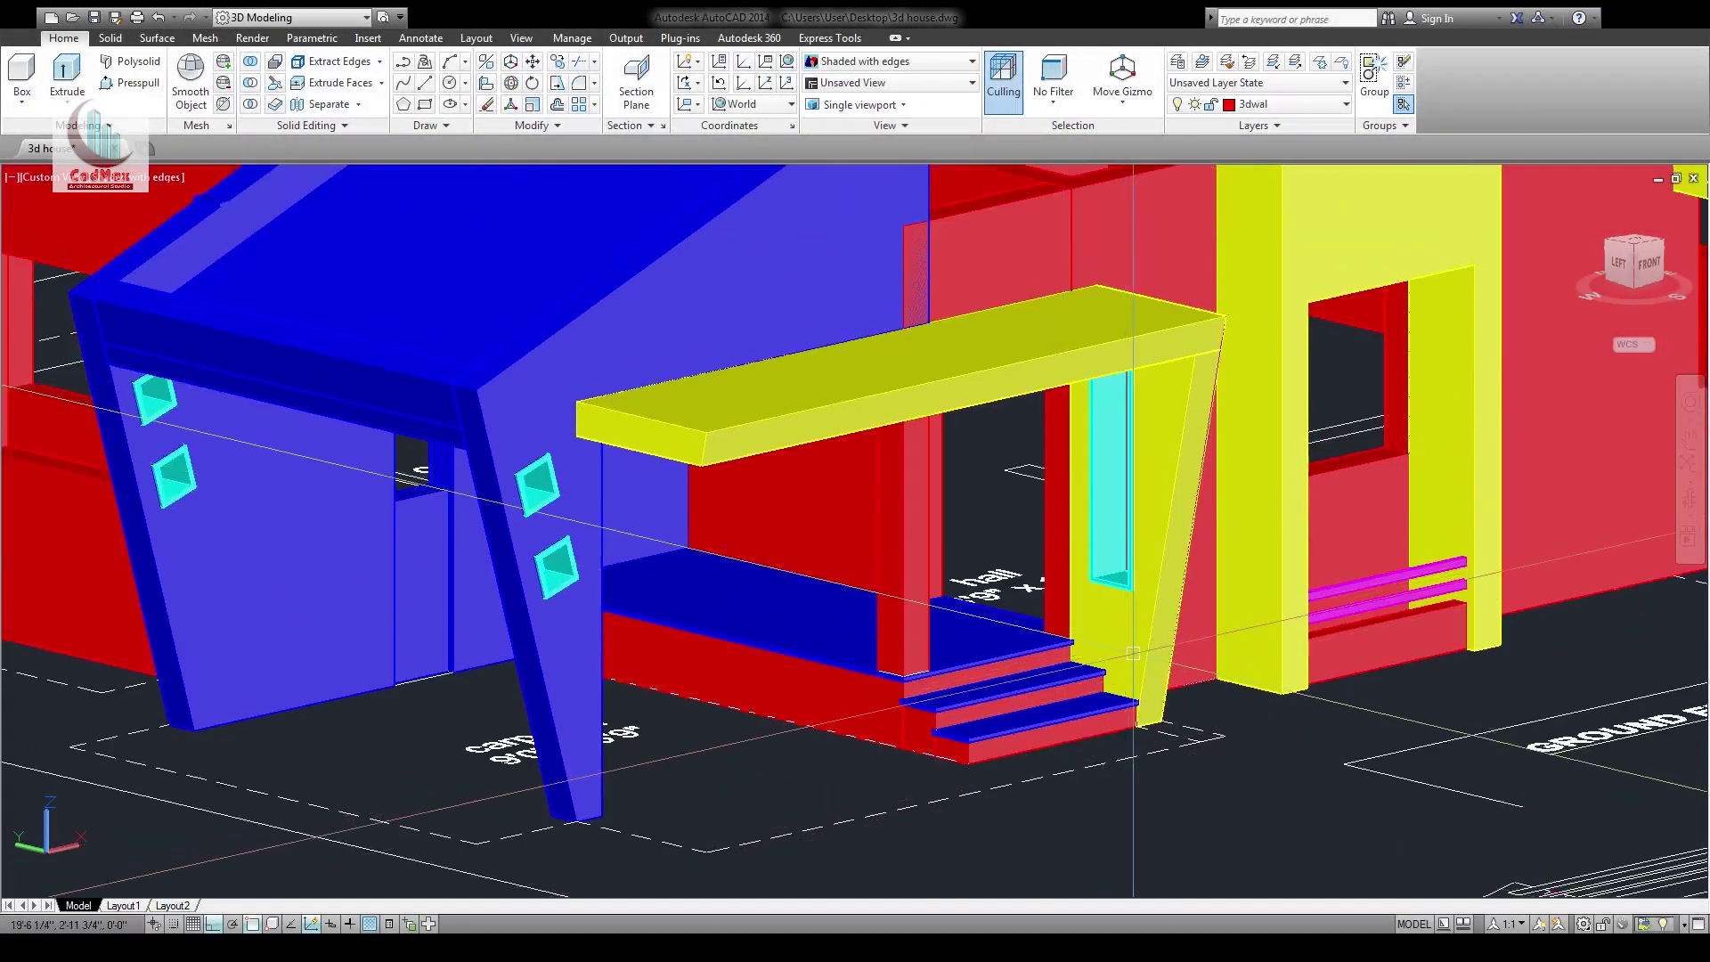
scroll(1133, 653, "down", 3)
scroll(1127, 631, "down", 3)
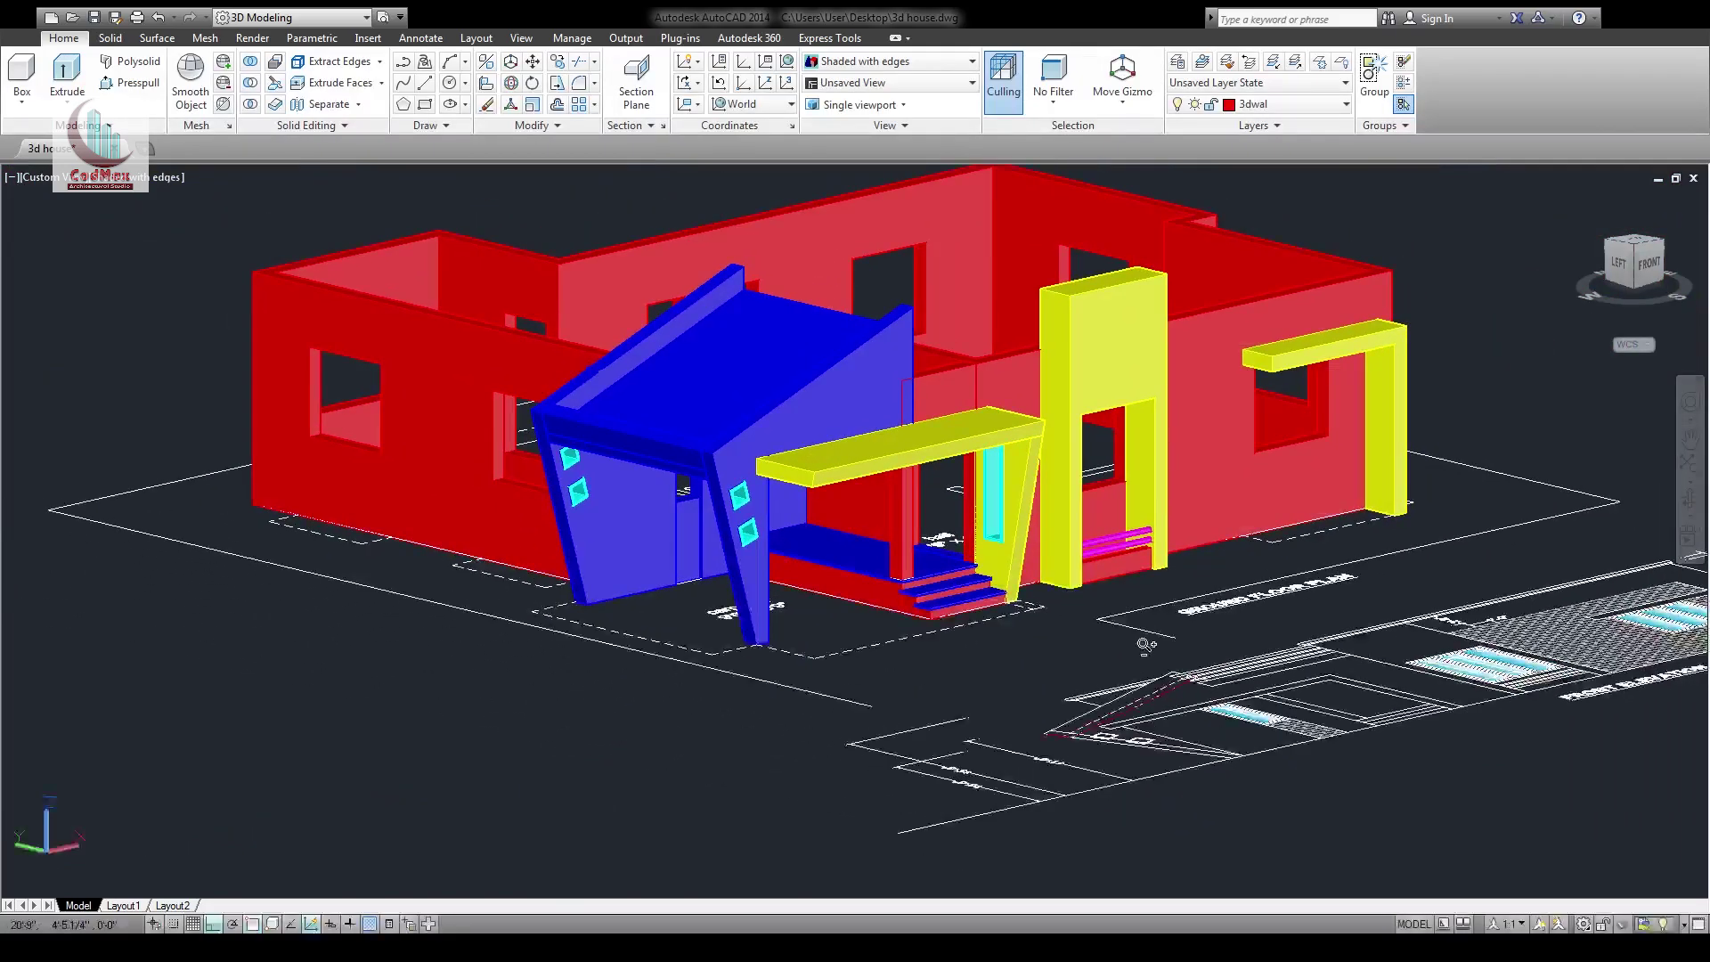
middle_click_drag(1040, 626, 1020, 640)
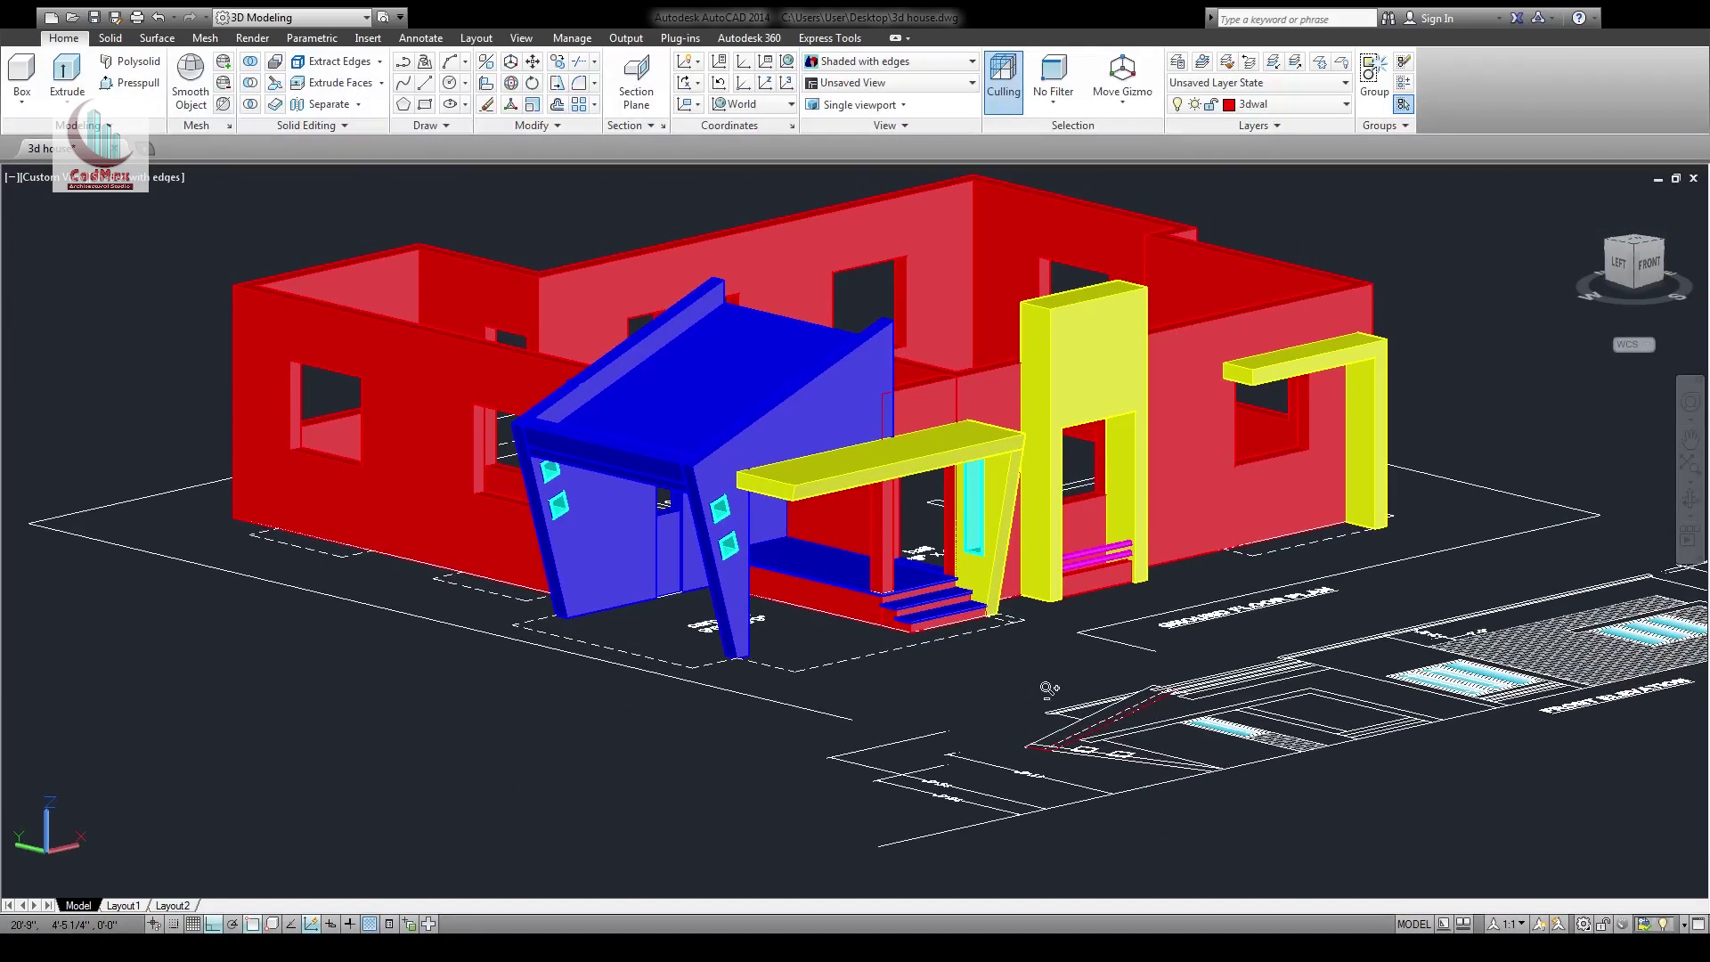